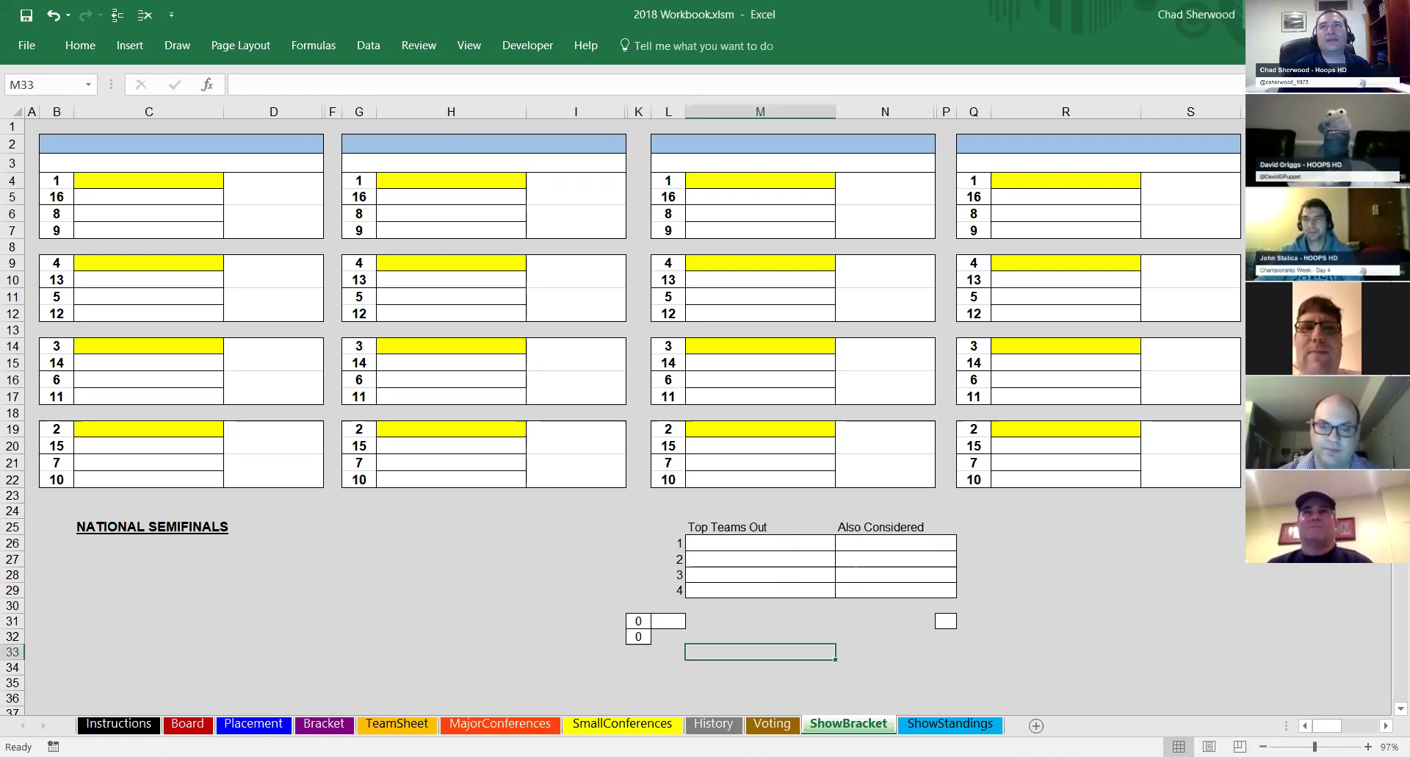
- Hide the ribbon to enlarge the sheet and set cell K32 to 1 to reveal the first overall seed
{"action": "left_click", "coordinate": [1276, 15]}
{"action": "left_click", "coordinate": [1219, 55]}
{"action": "left_click", "coordinate": [644, 590]}
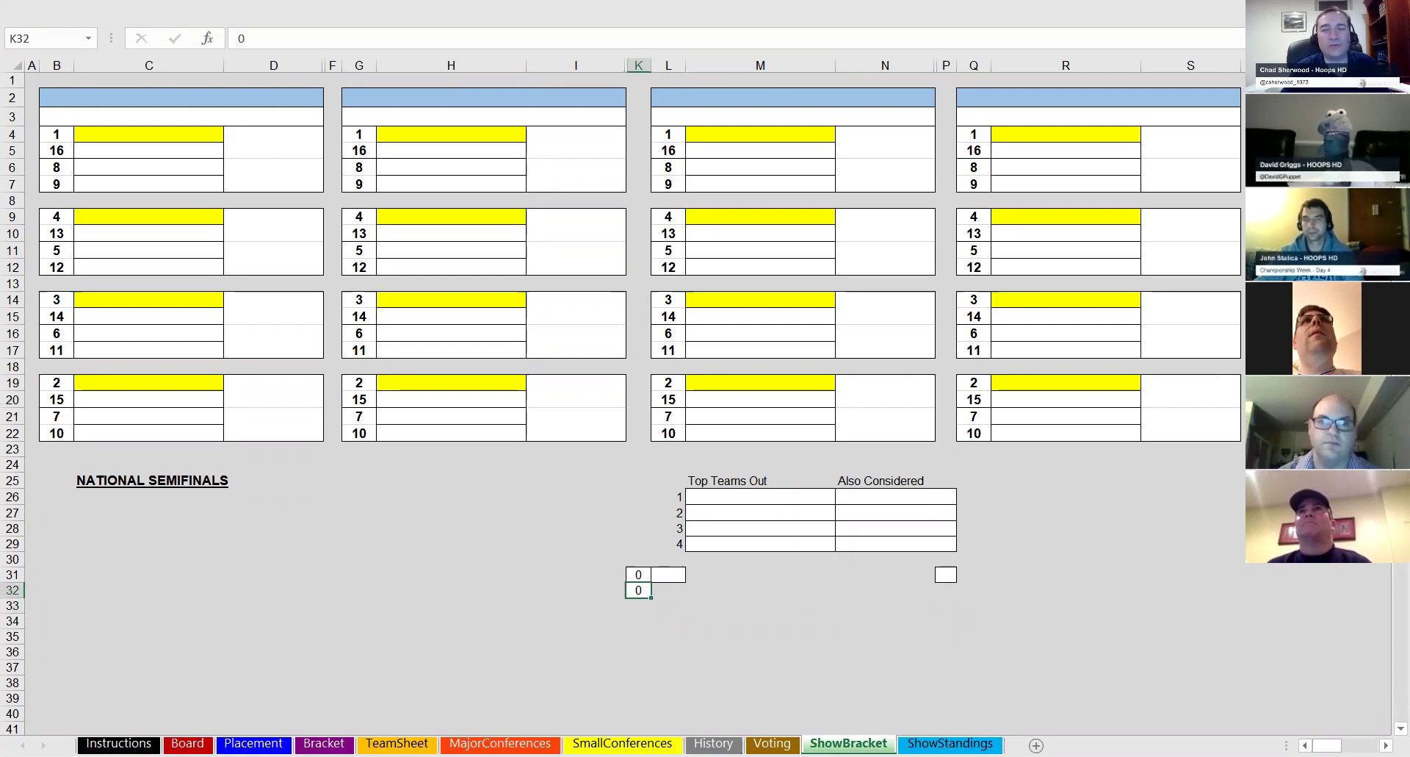
{"action": "left_click", "coordinate": [640, 589]}
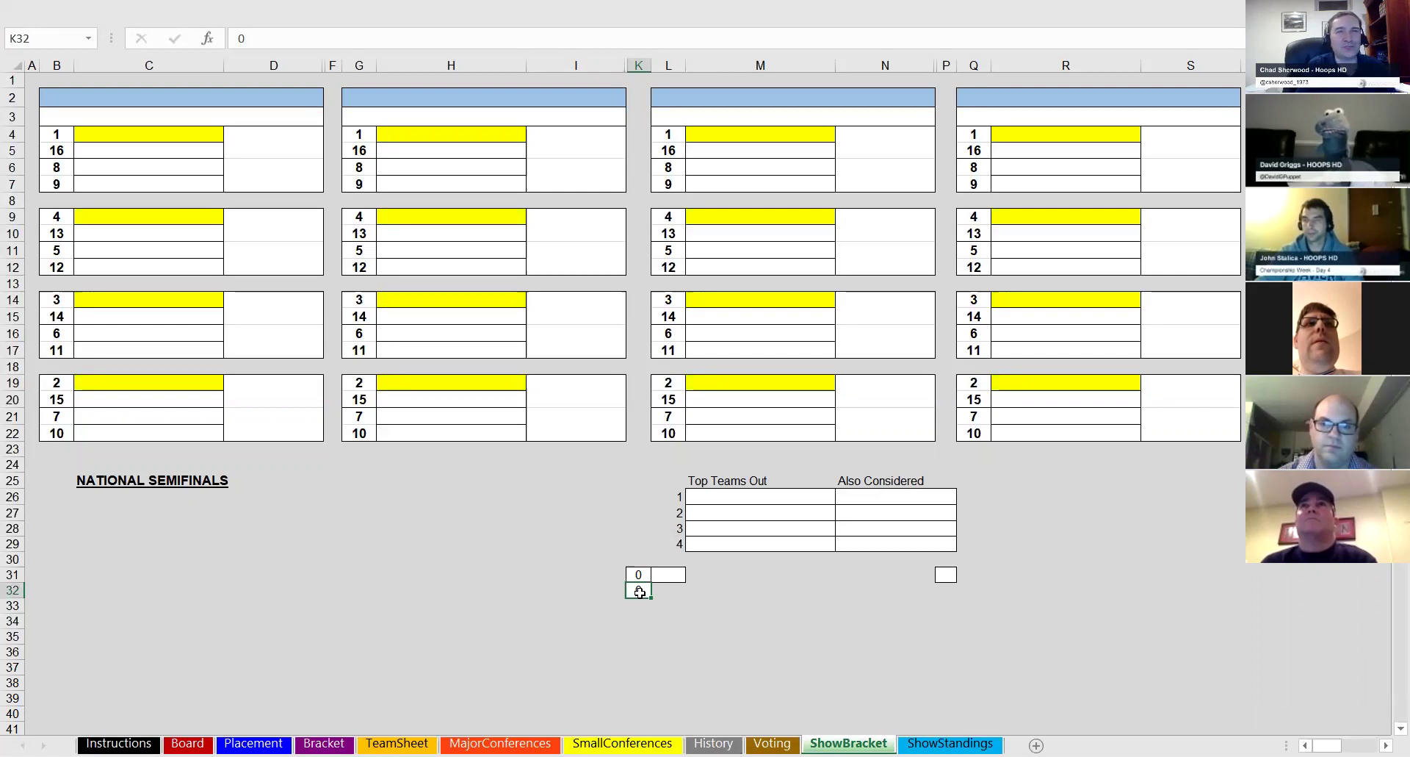
{"action": "type", "text": "1"}
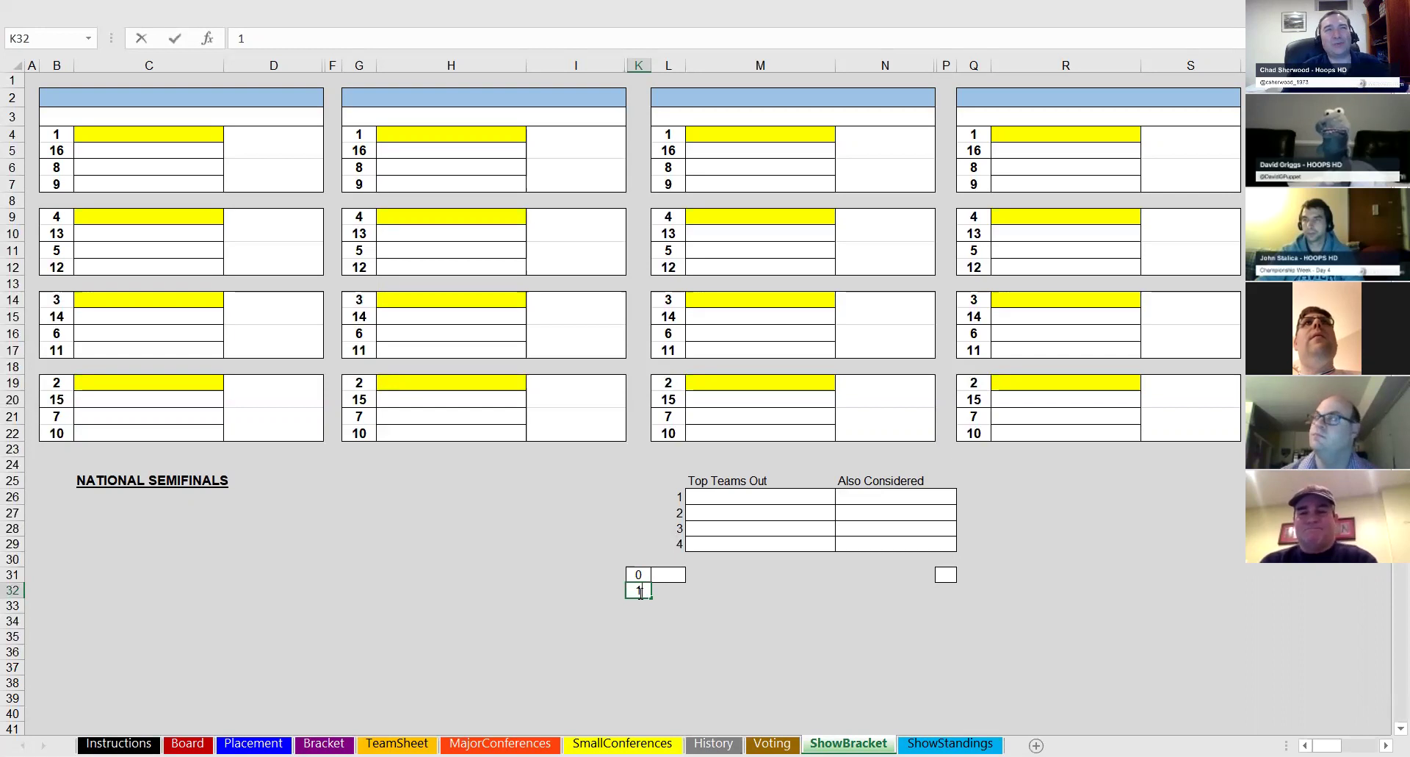
{"action": "key", "text": "Return"}
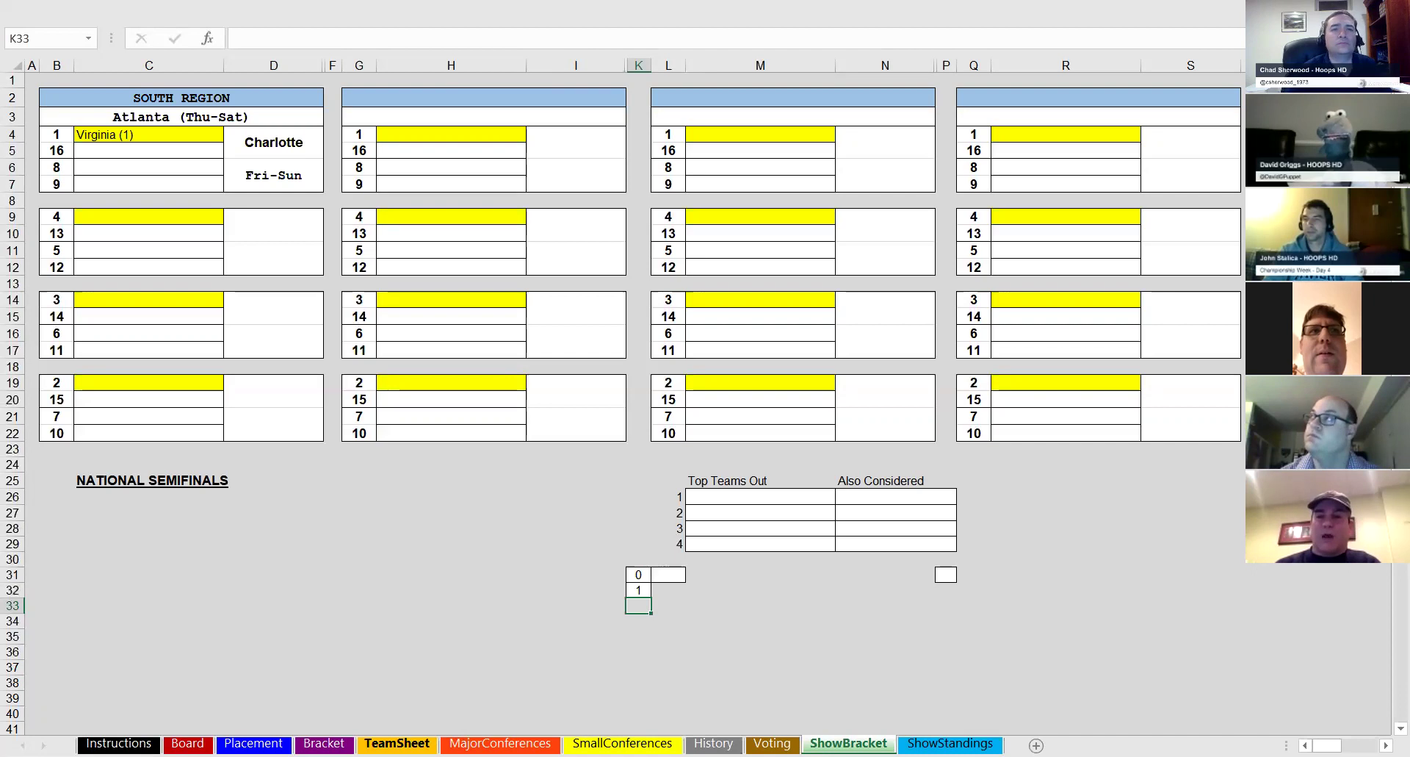
- Compare Virginia and Villanova on the TeamSheet sheet by entering them as the first and second teams
{"action": "left_click", "coordinate": [397, 743]}
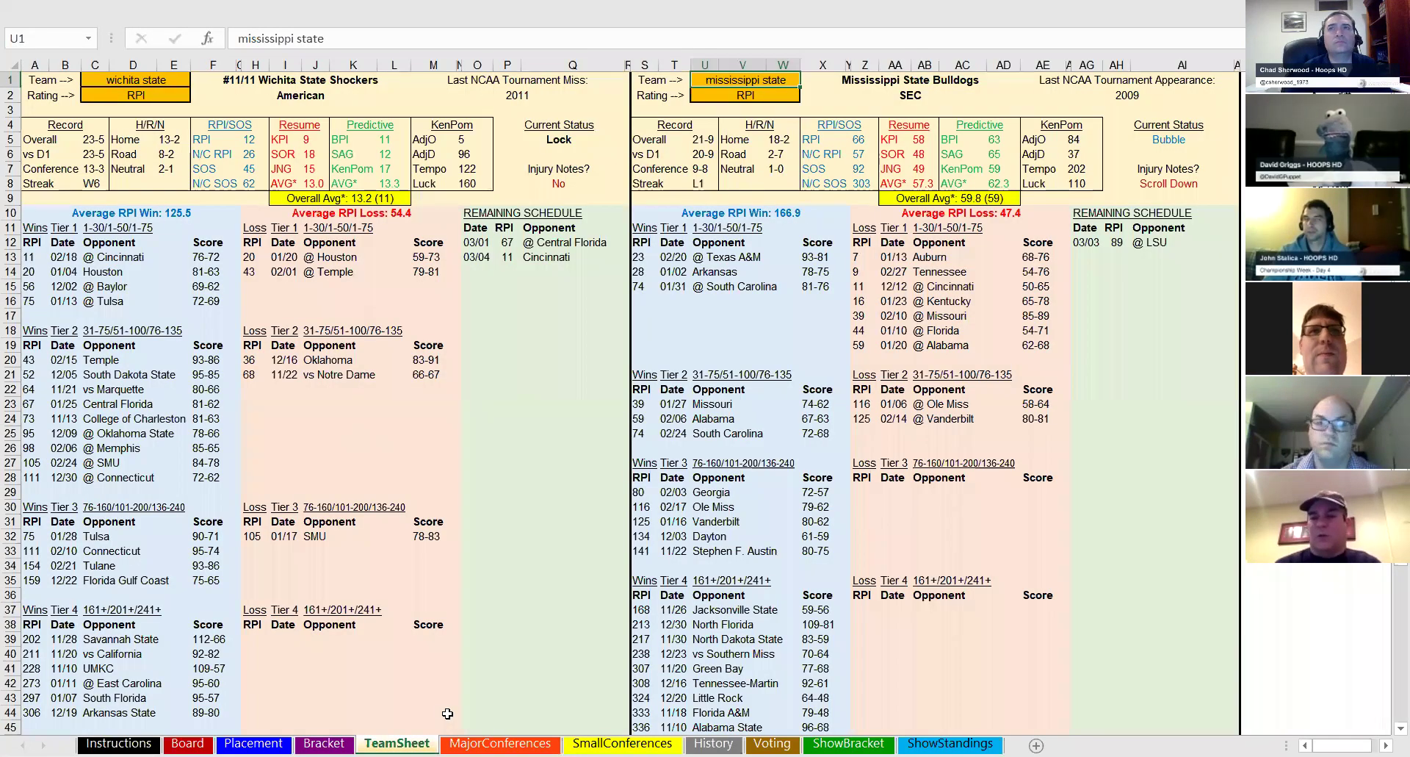
{"action": "left_click", "coordinate": [163, 80]}
{"action": "type", "text": "Virginia"}
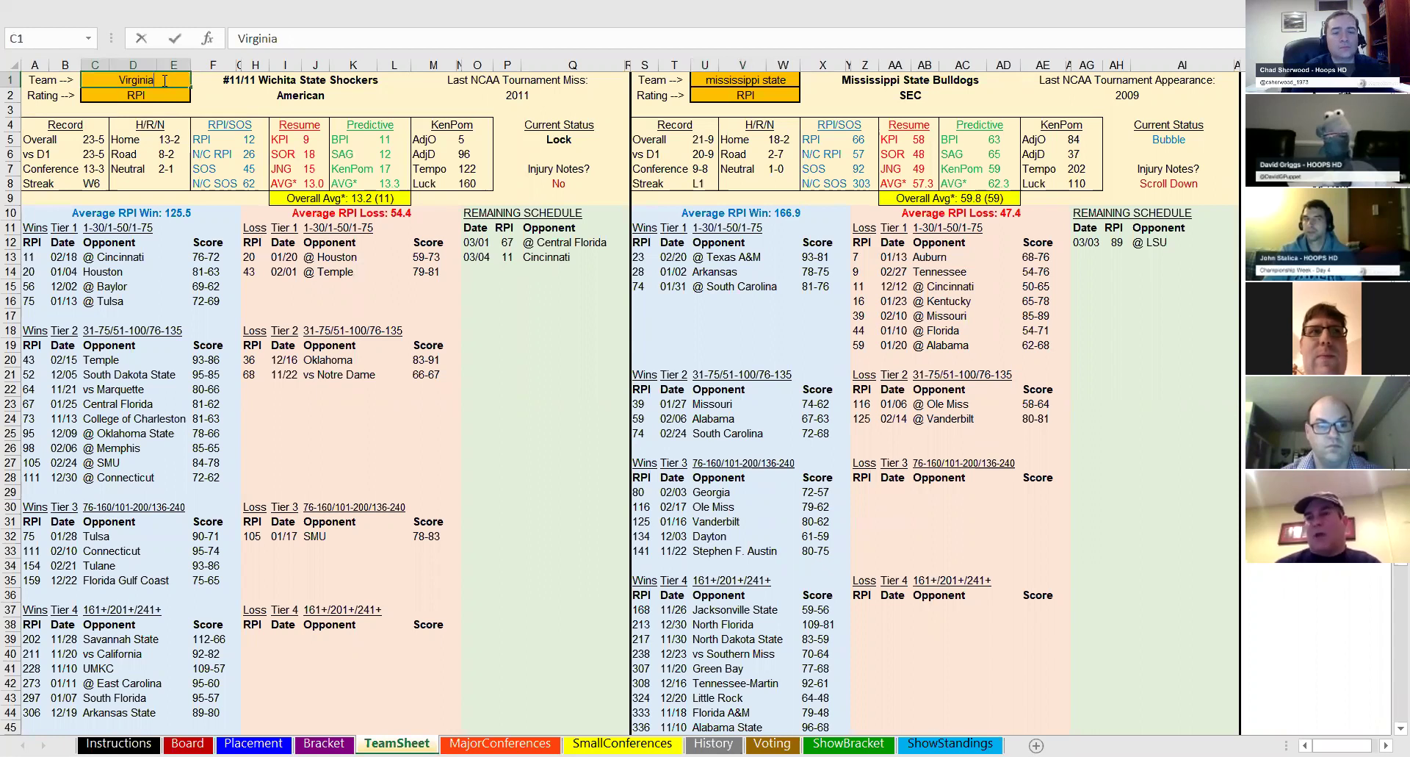
{"action": "key", "text": "Tab"}
{"action": "type", "text": "V"}
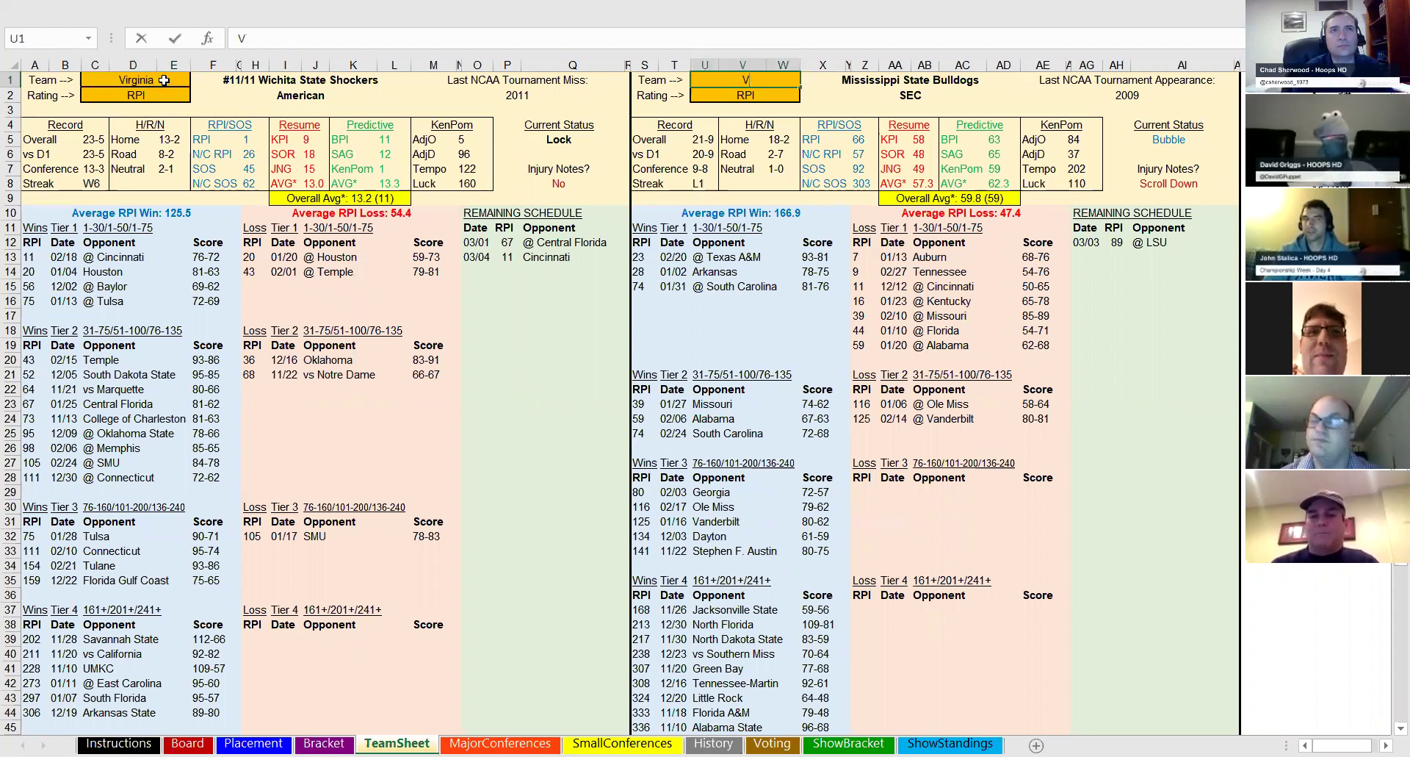
{"action": "type", "text": "illanova"}
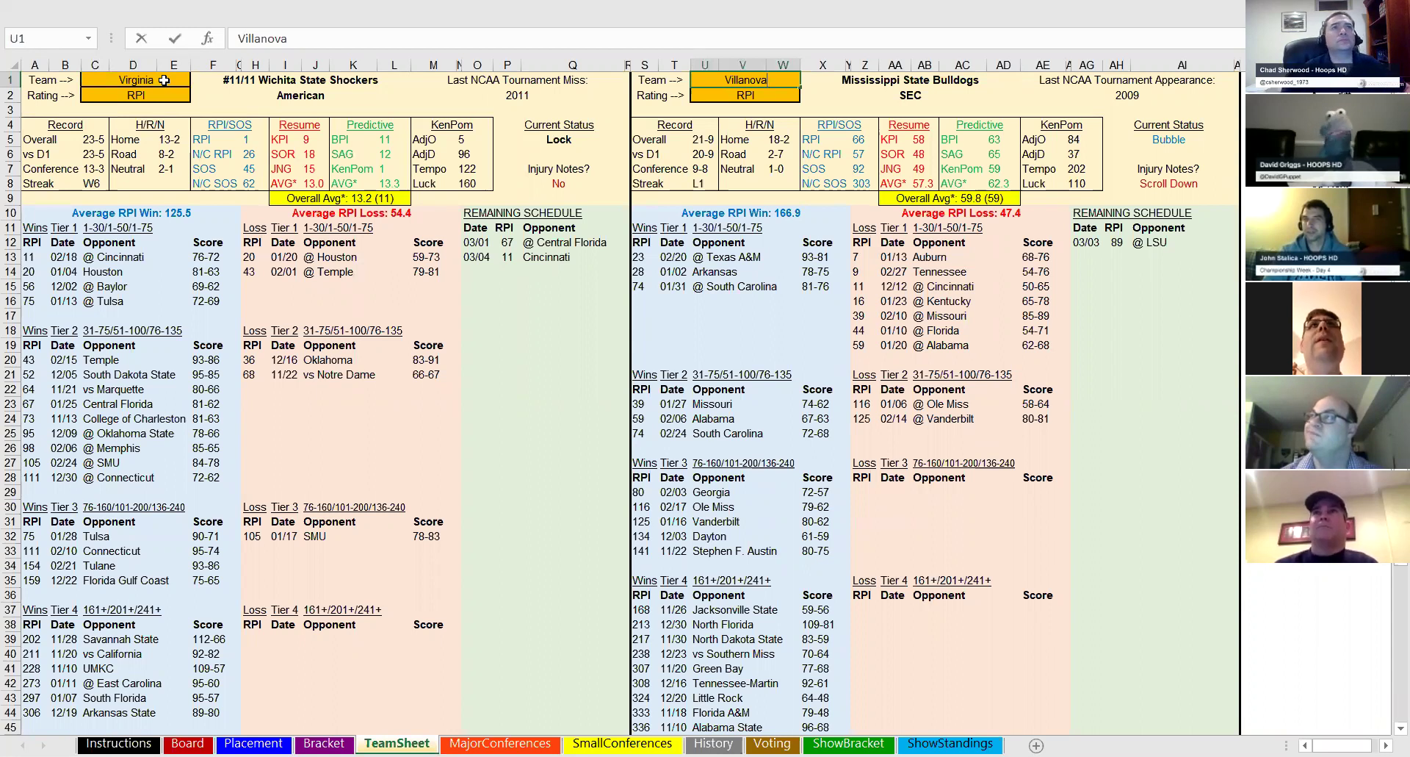
{"action": "key", "text": "Return"}
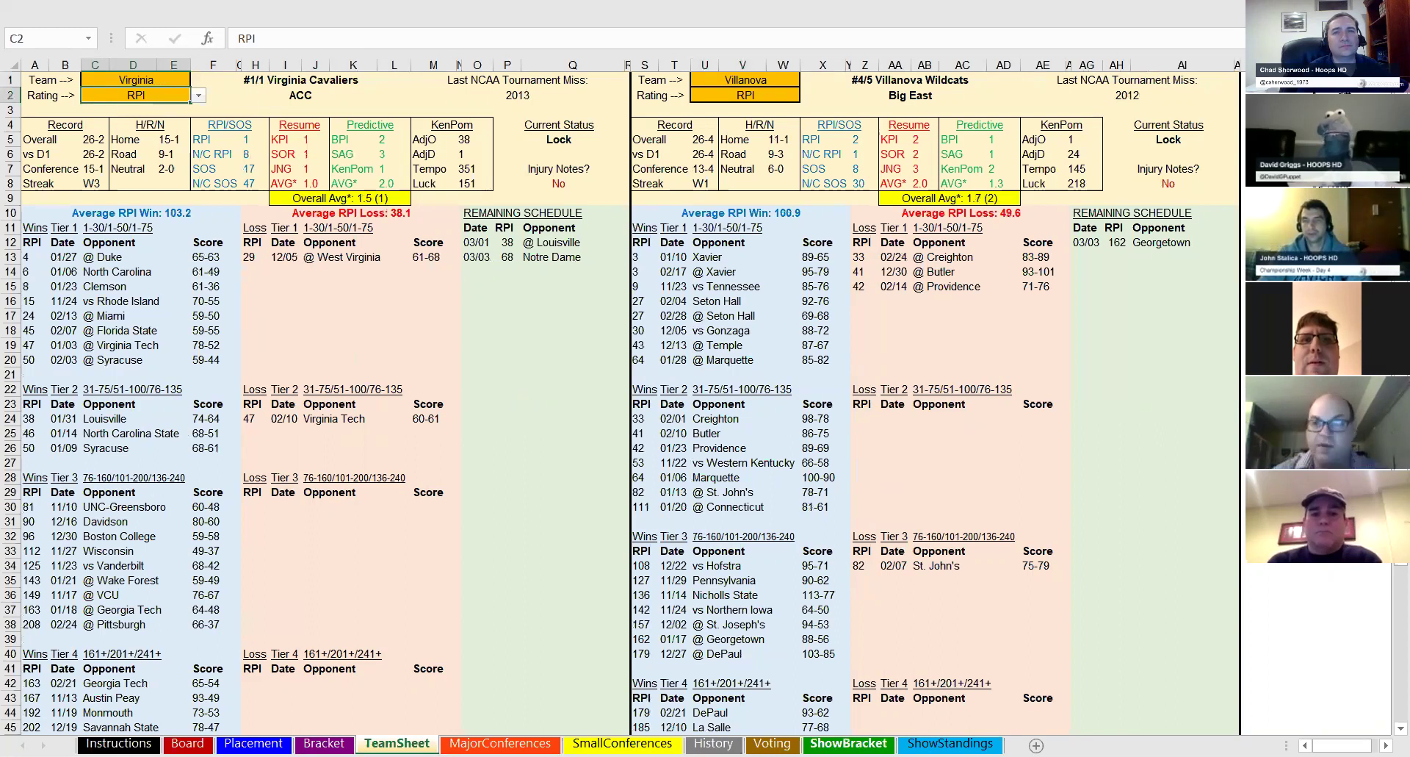
- Return to the ShowBracket sheet and set cell K32 to 2 to reveal the second overall seed
{"action": "left_click", "coordinate": [849, 743]}
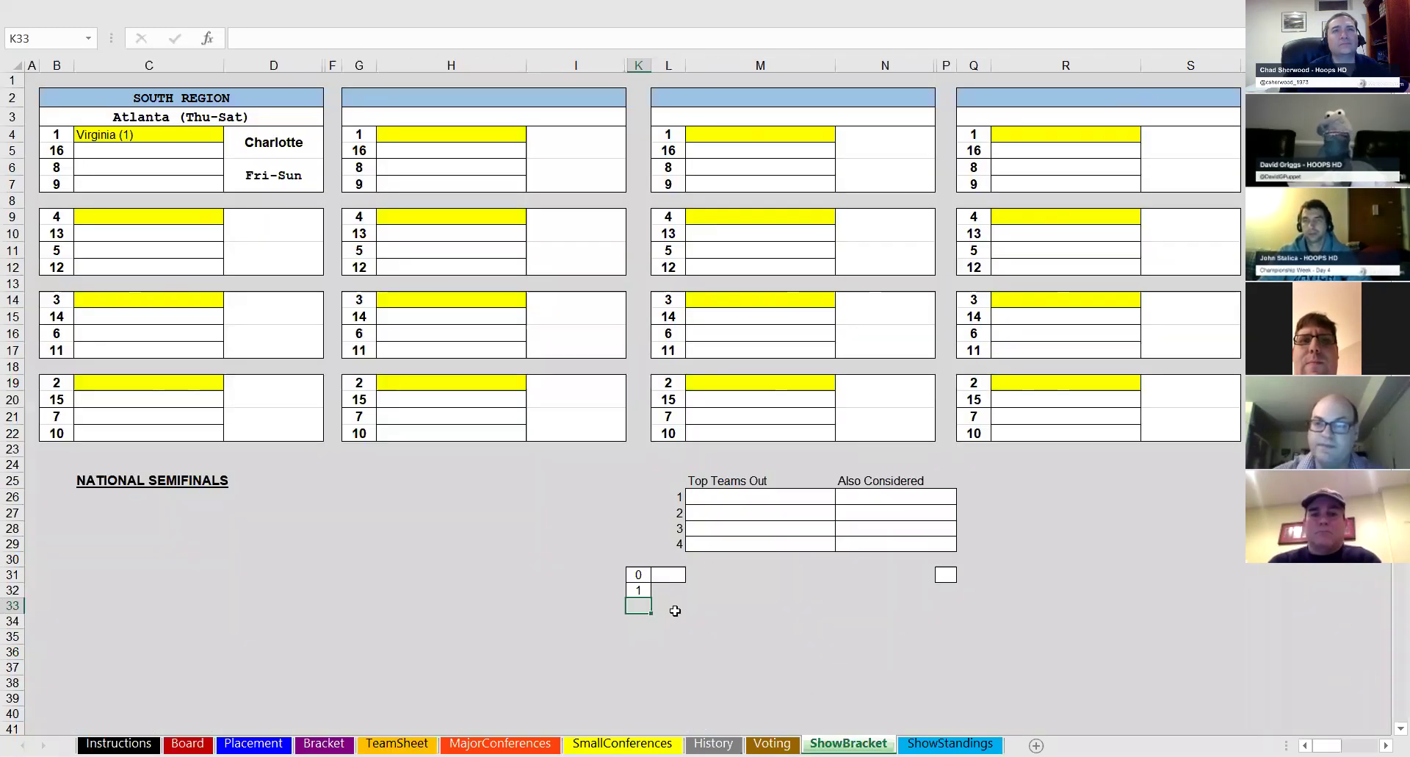
{"action": "left_click", "coordinate": [638, 590]}
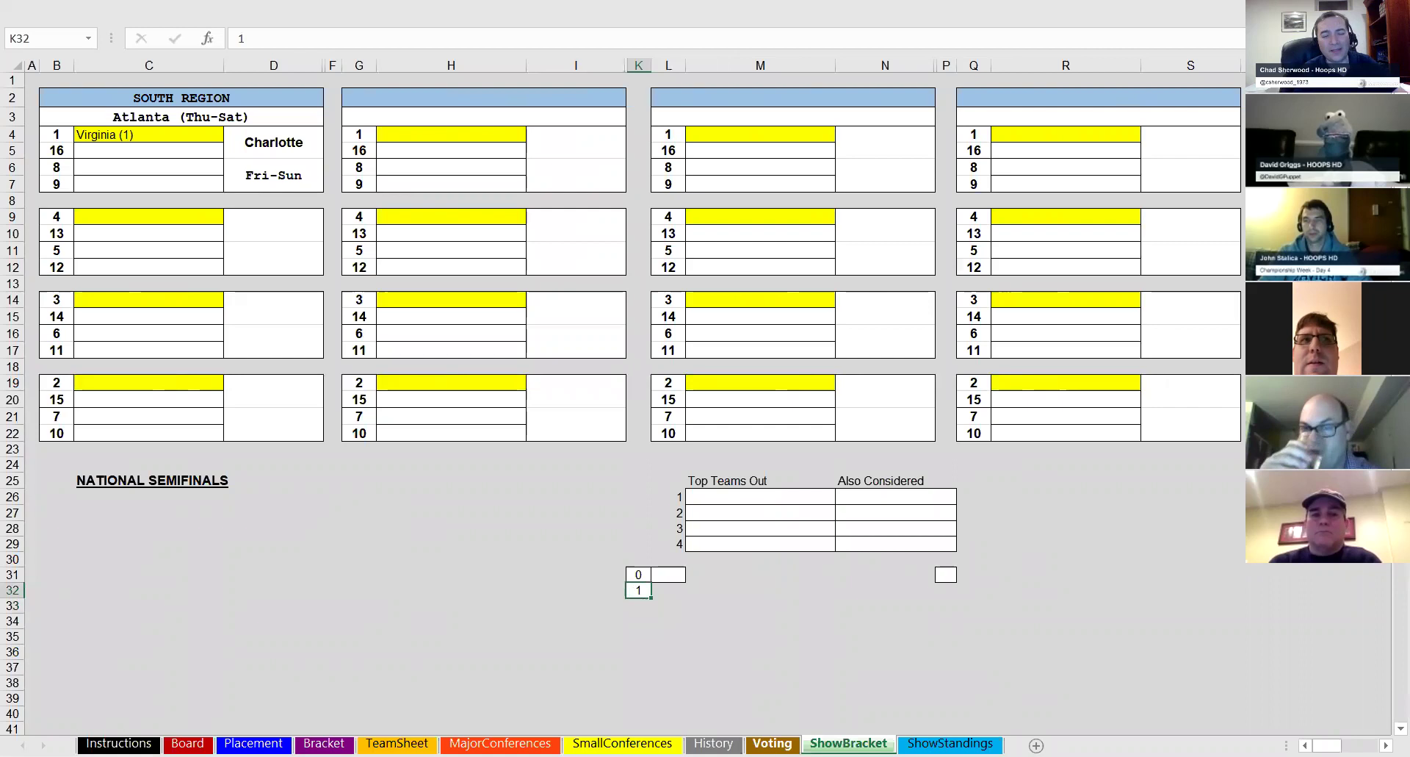
{"action": "type", "text": "2"}
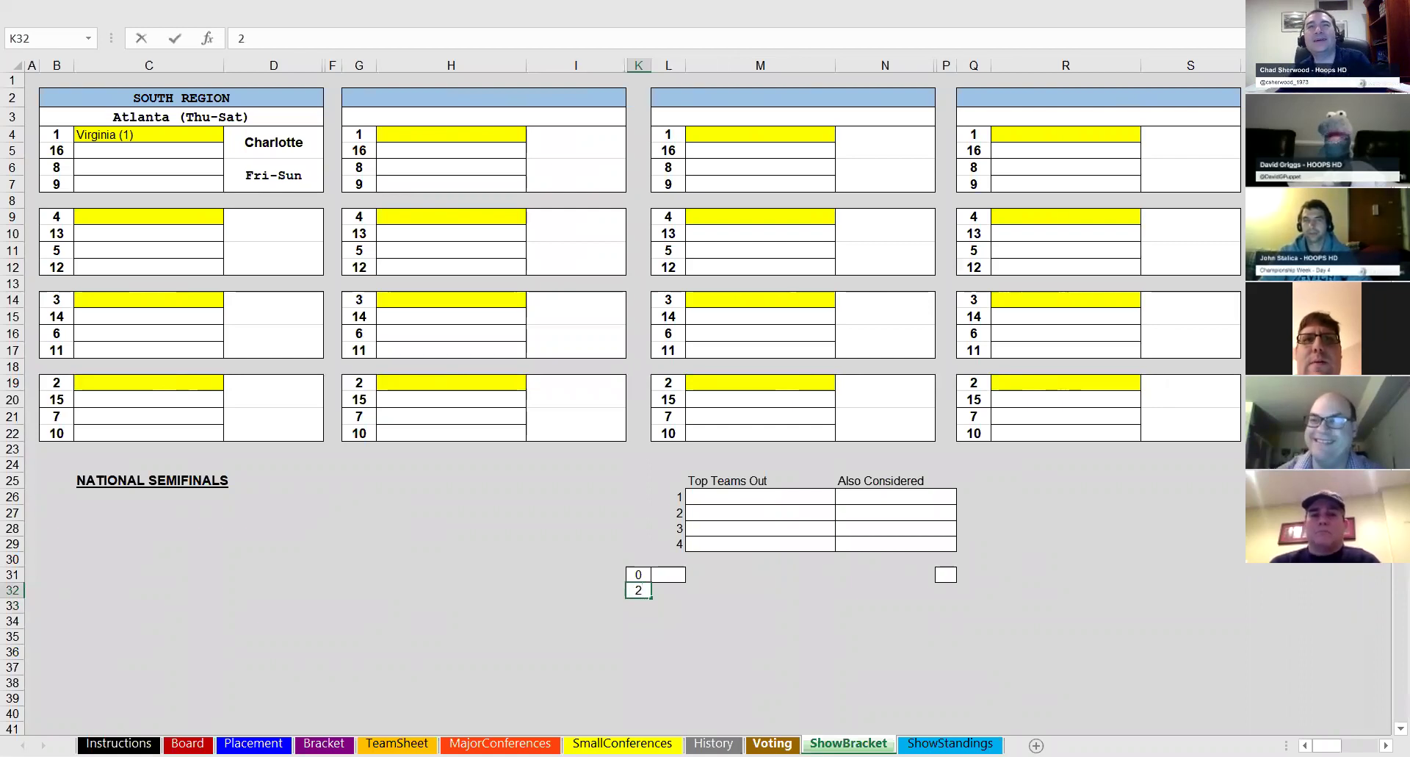
{"action": "key", "text": "Return"}
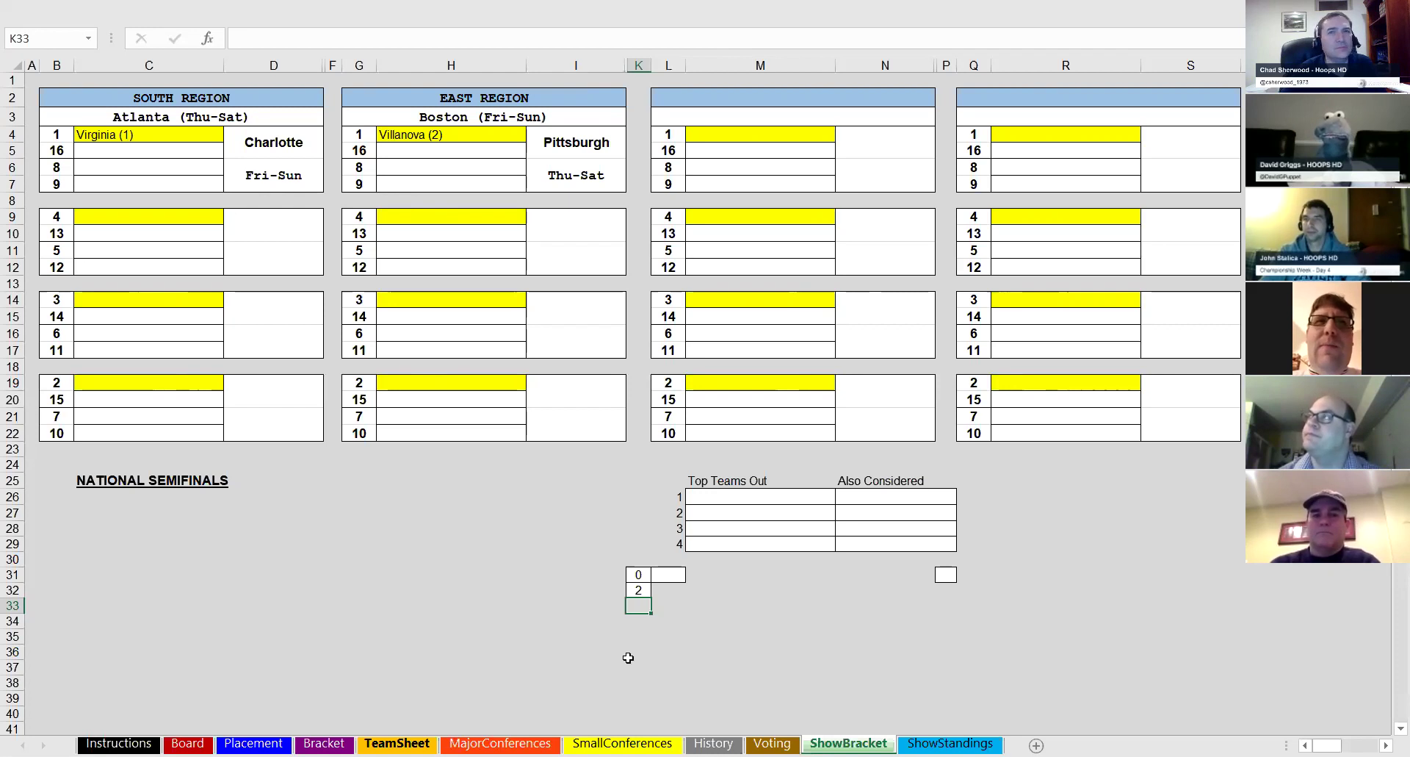
- Show Xavier as the first team on the TeamSheet sheet for comparison with Villanova
{"action": "left_click", "coordinate": [641, 591]}
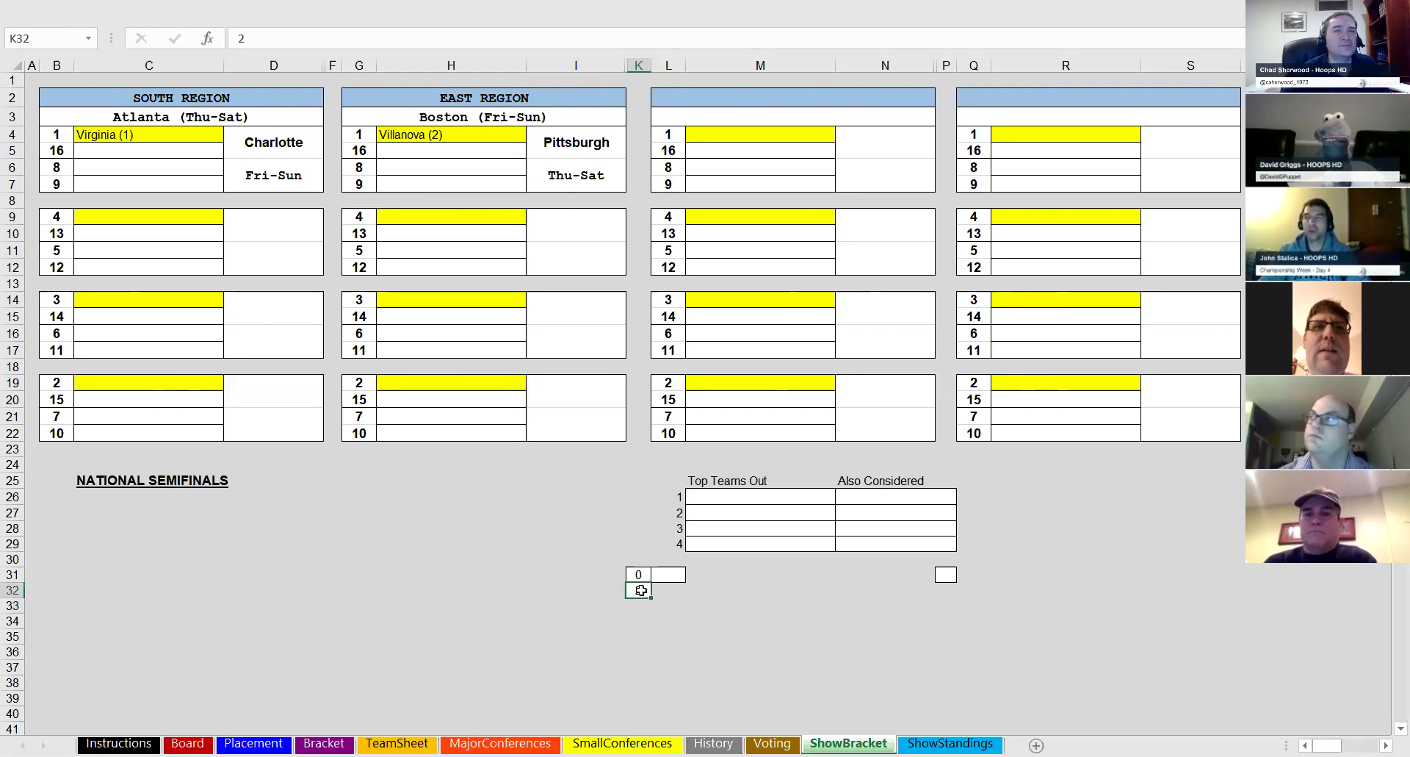
{"action": "left_click", "coordinate": [397, 743]}
{"action": "left_click", "coordinate": [140, 79]}
{"action": "type", "text": "Xavier"}
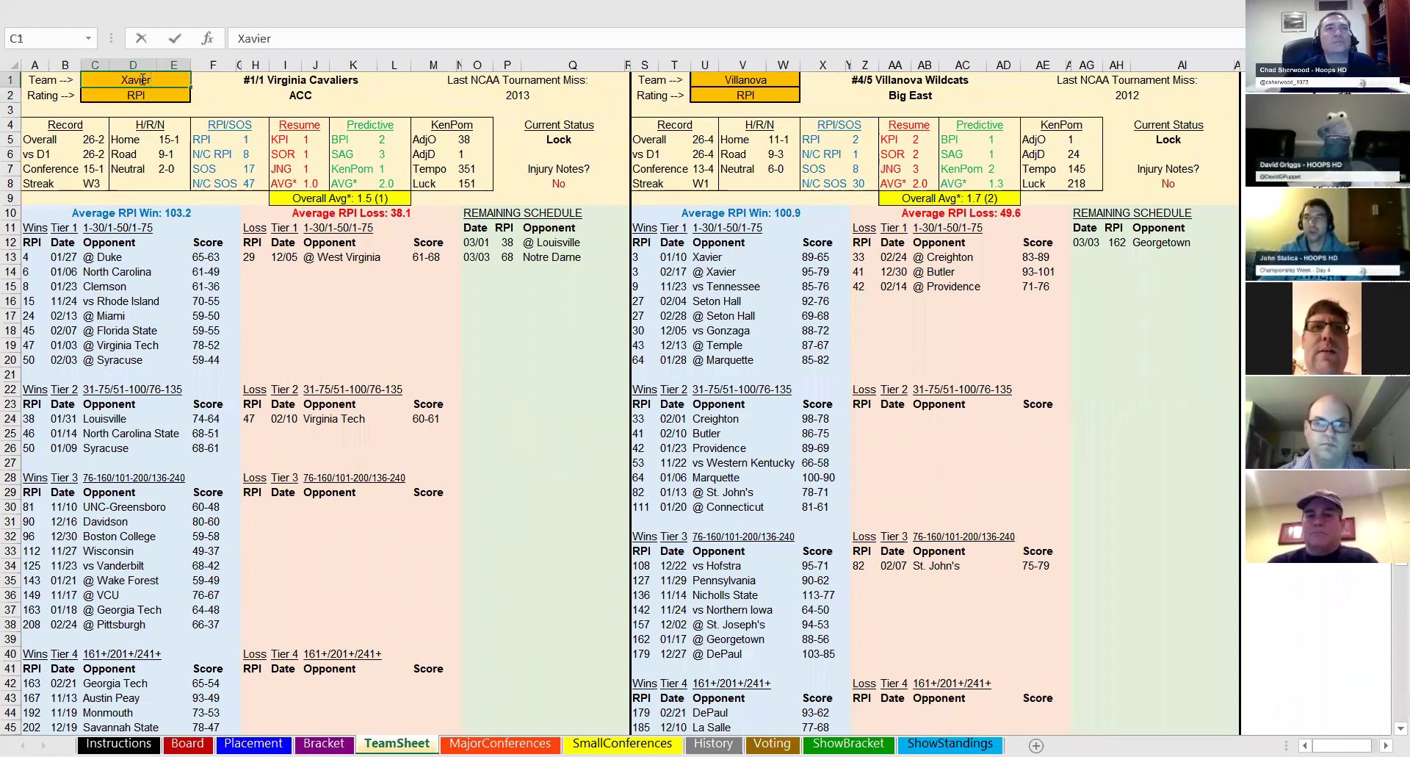
{"action": "key", "text": "Return"}
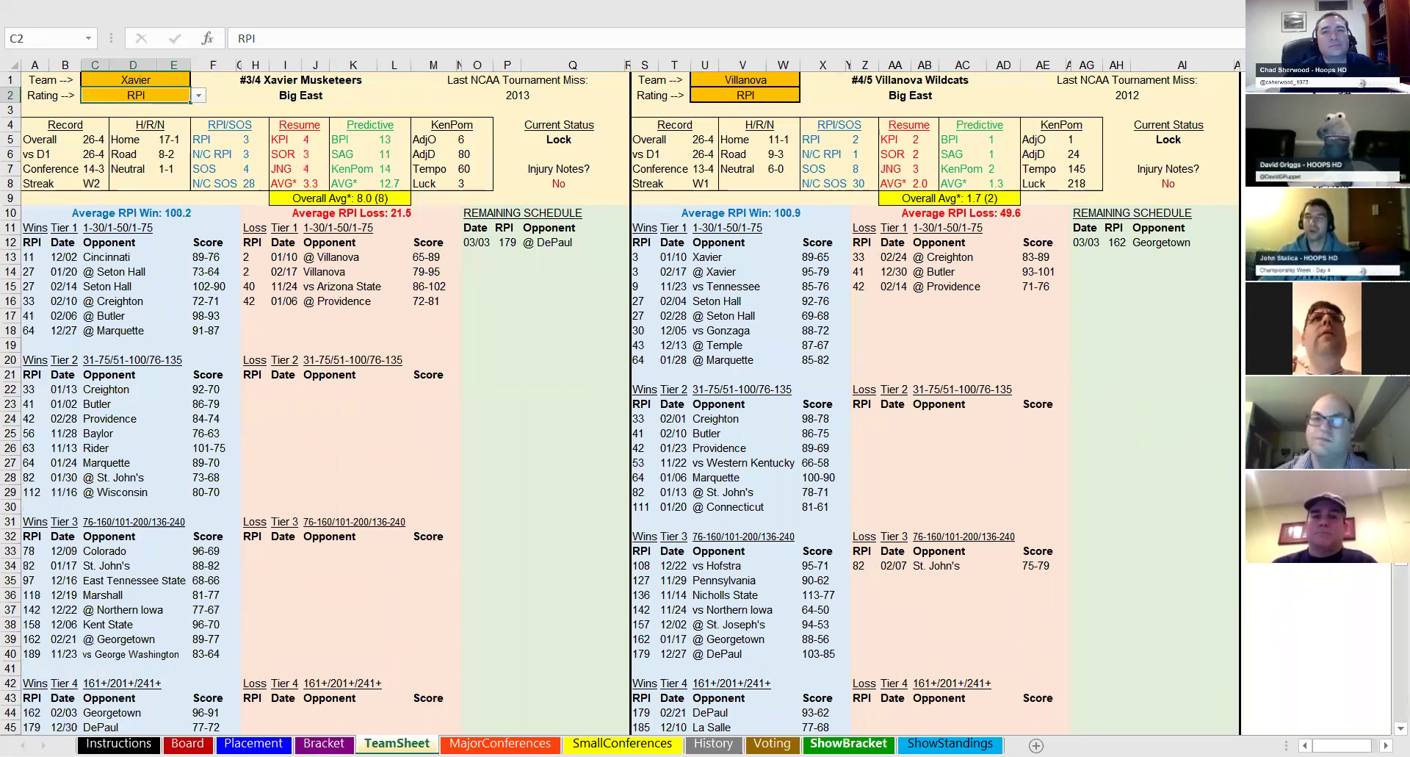
- Reveal the third overall seed on the ShowBracket sheet by setting cell K32 to 3
{"action": "left_click", "coordinate": [848, 743]}
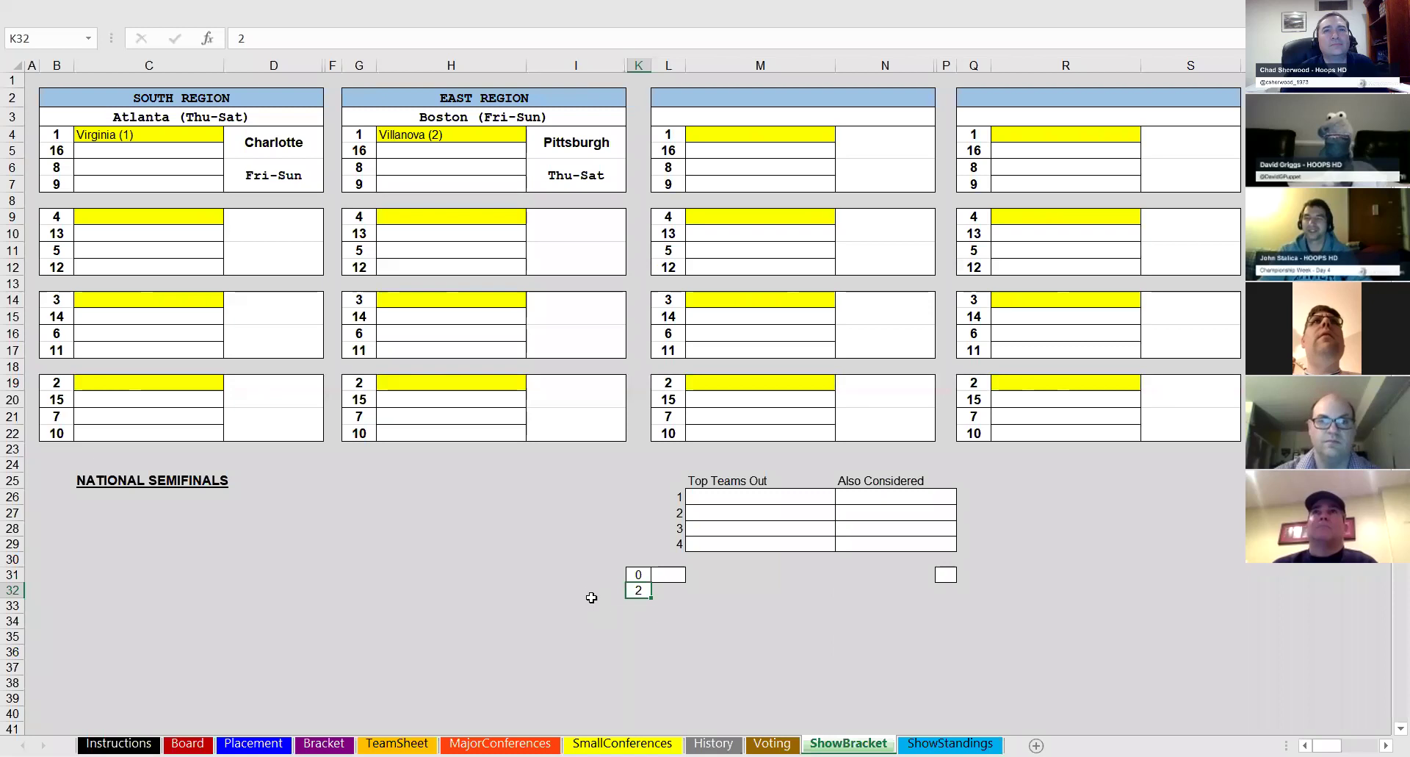
{"action": "type", "text": "3"}
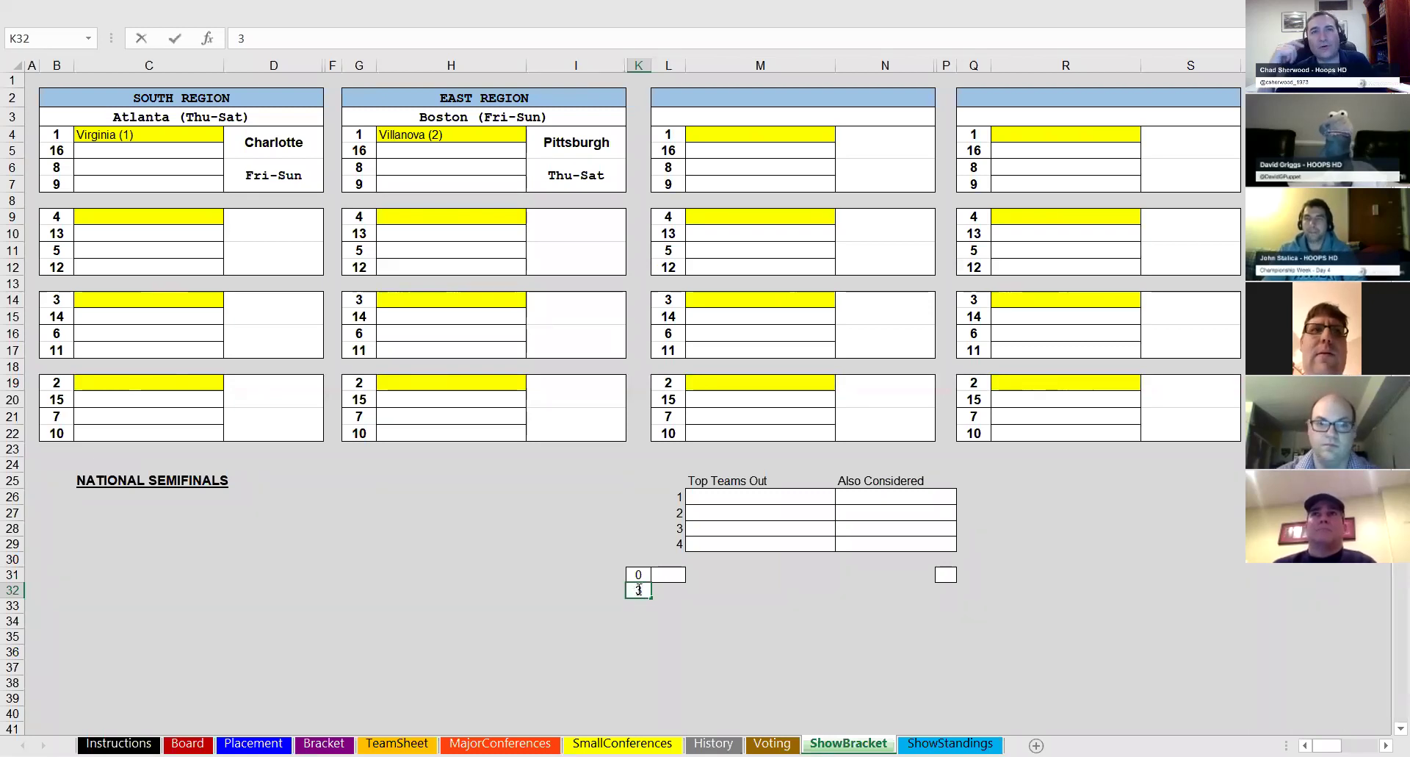
{"action": "key", "text": "Return"}
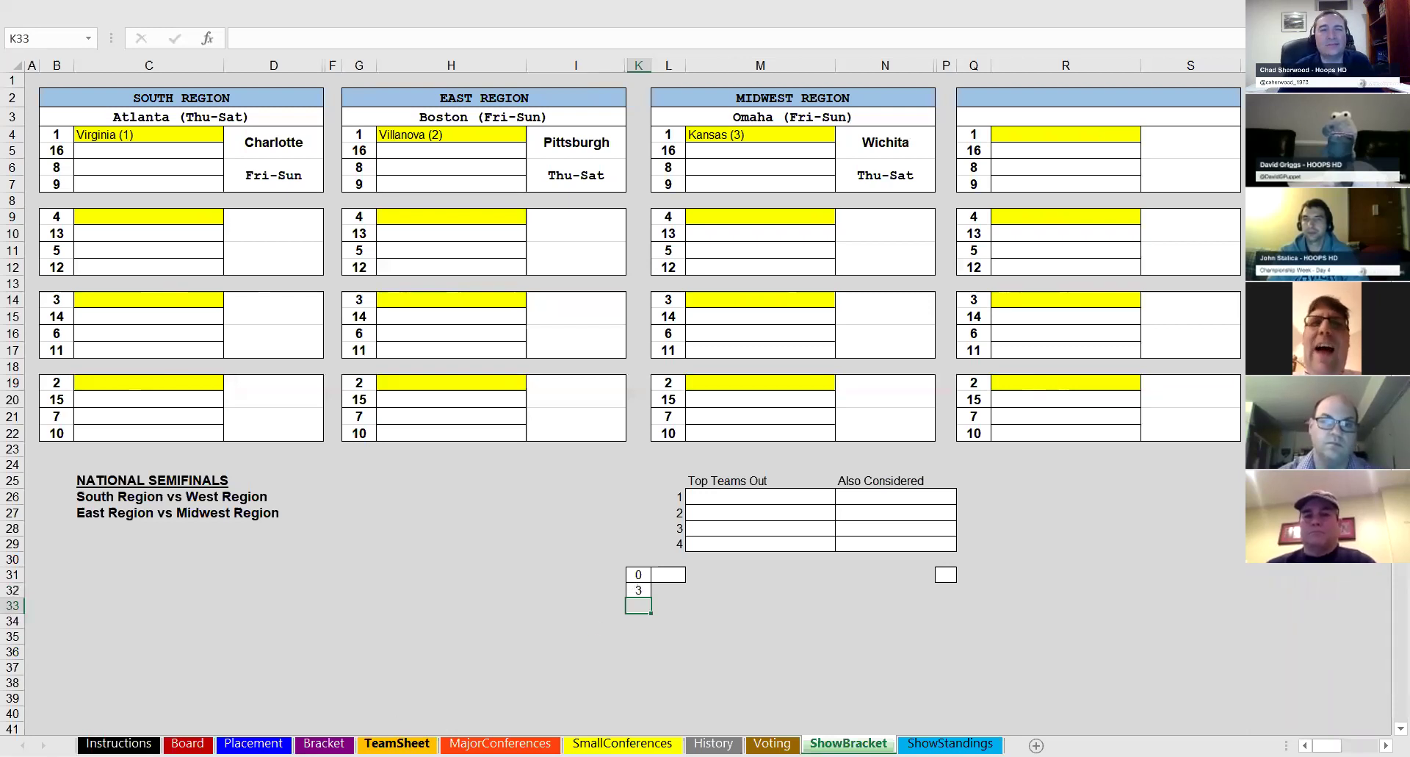
- Show Kansas as the second team on the TeamSheet sheet for comparison with Xavier
{"action": "left_click", "coordinate": [400, 742]}
{"action": "left_click", "coordinate": [747, 81]}
{"action": "type", "text": "Kansas"}
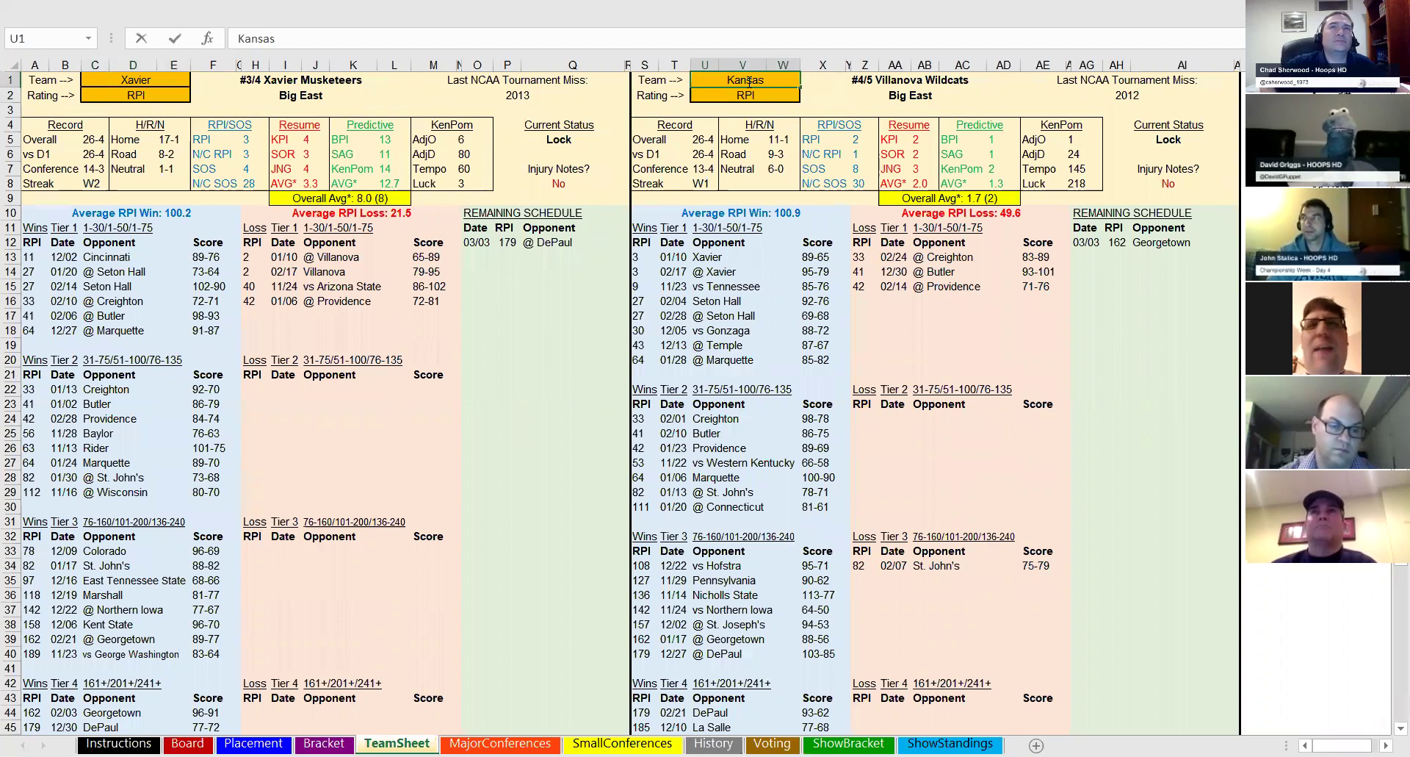
{"action": "key", "text": "Return"}
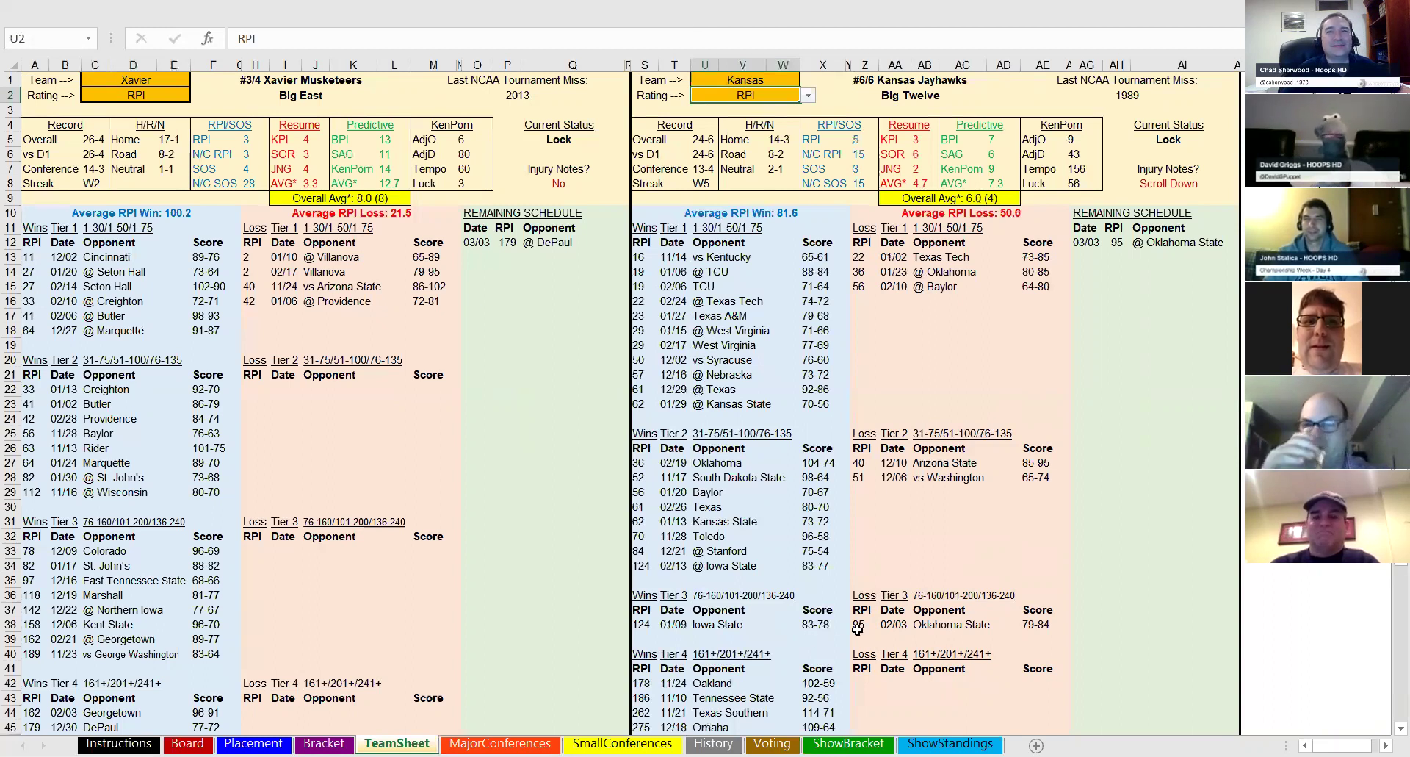
- Reveal the fourth overall seed on the ShowBracket sheet by setting cell K32 to 4
{"action": "left_click", "coordinate": [849, 743]}
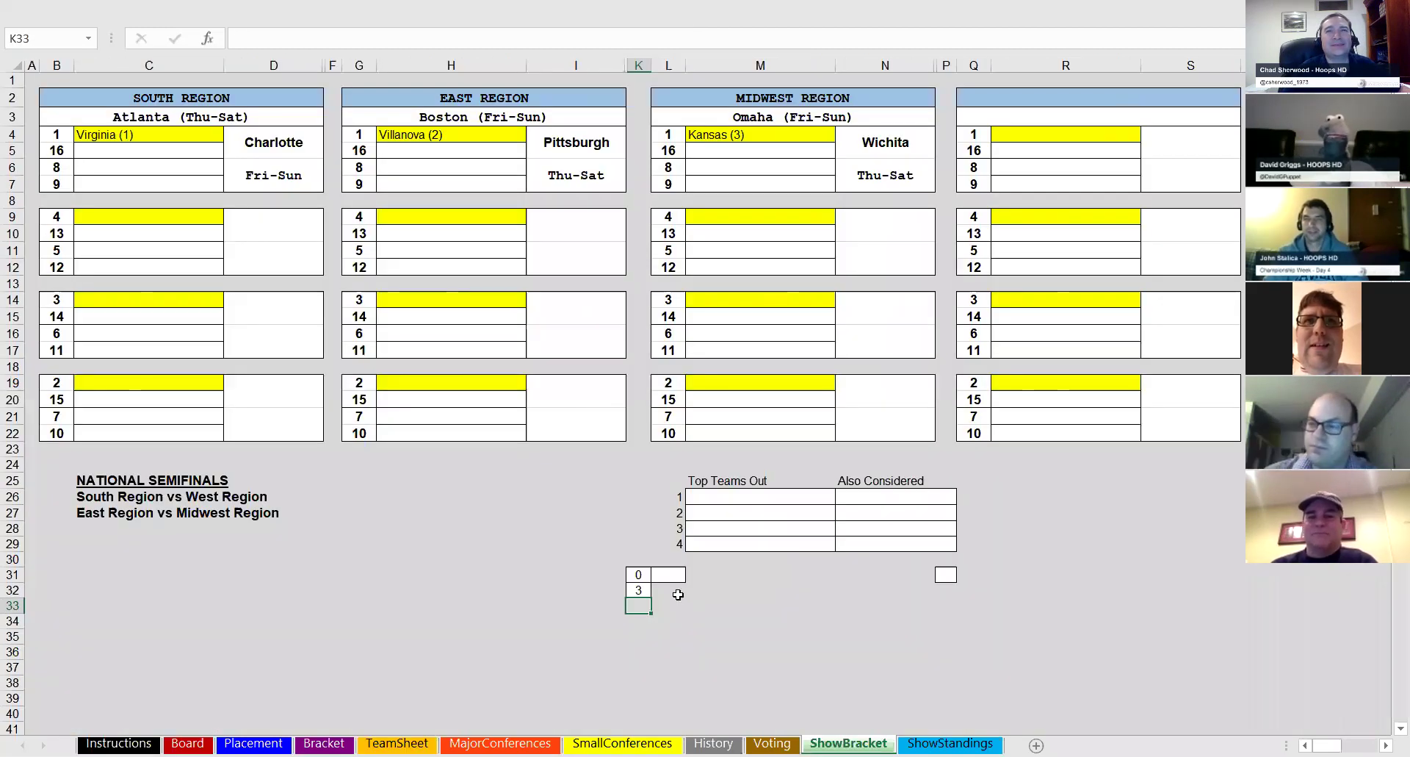
{"action": "left_click", "coordinate": [638, 589]}
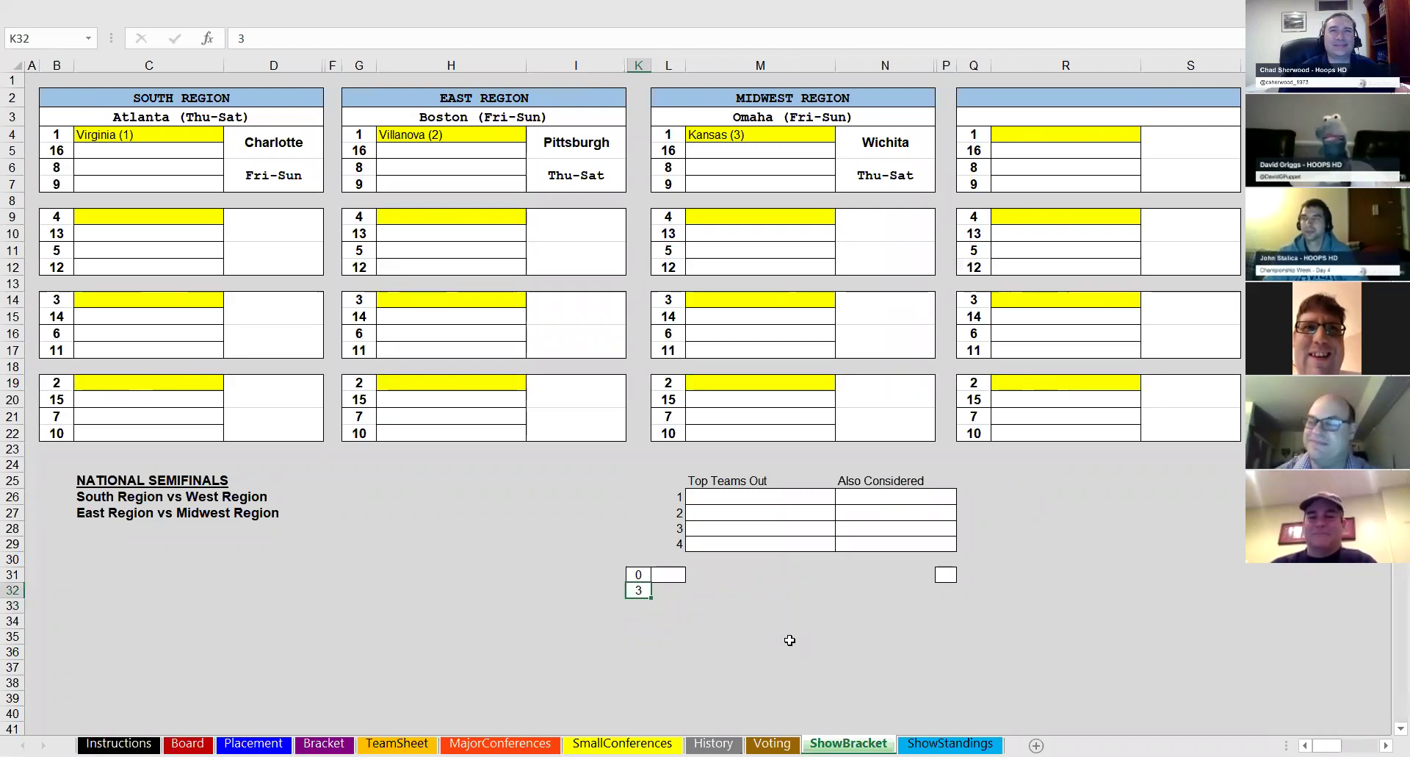
{"action": "type", "text": "4"}
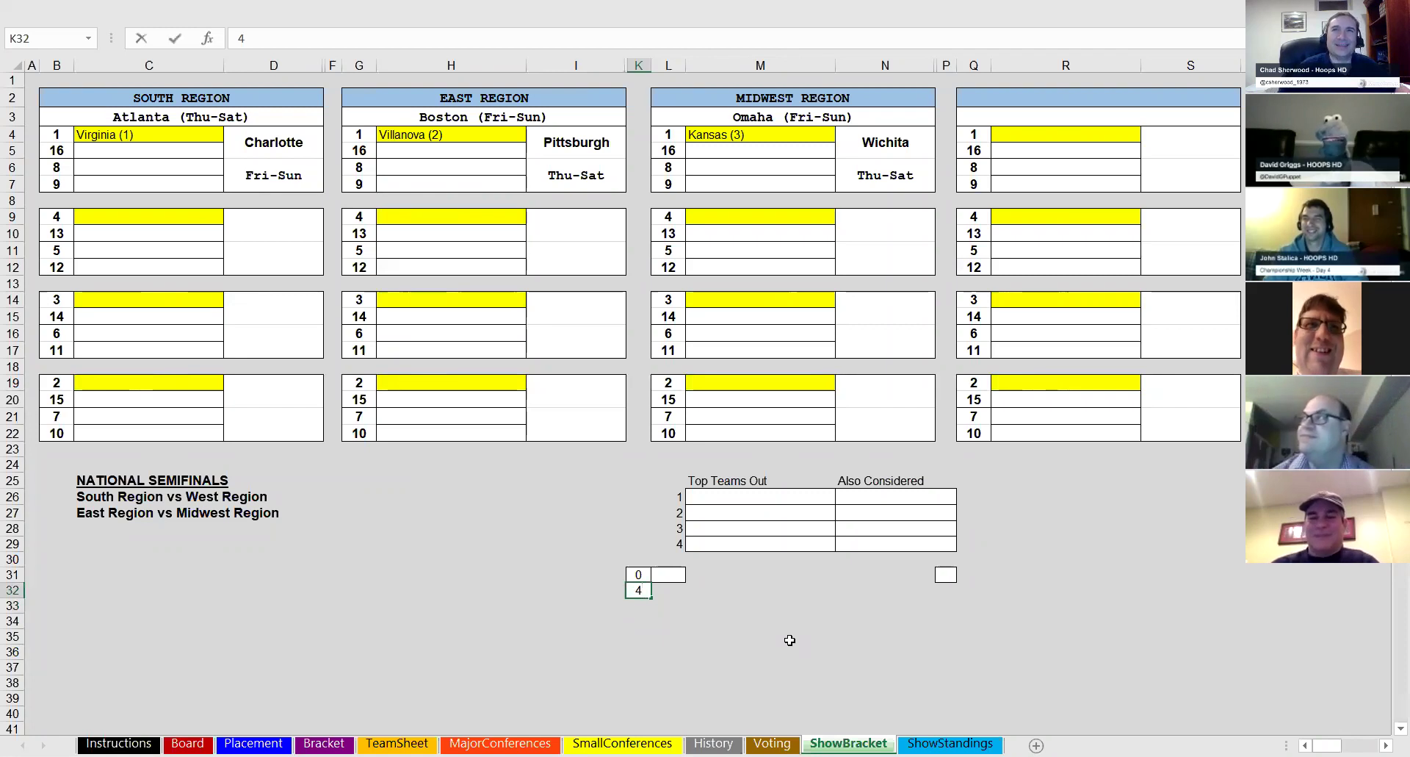
{"action": "key", "text": "Return"}
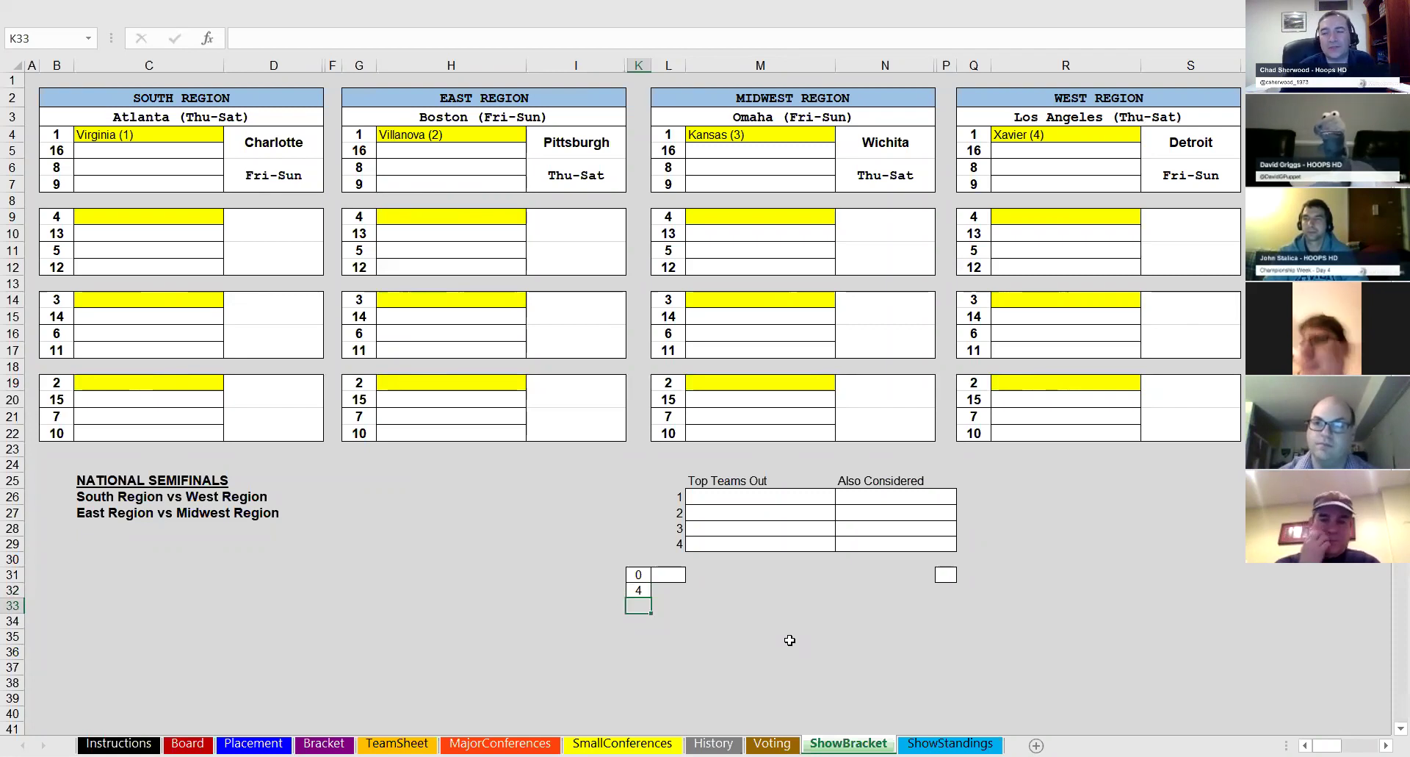
- Reveal the fifth and sixth overall seeds in turn by setting cell K32 to 5, followed by 6
{"action": "key", "text": "Up"}
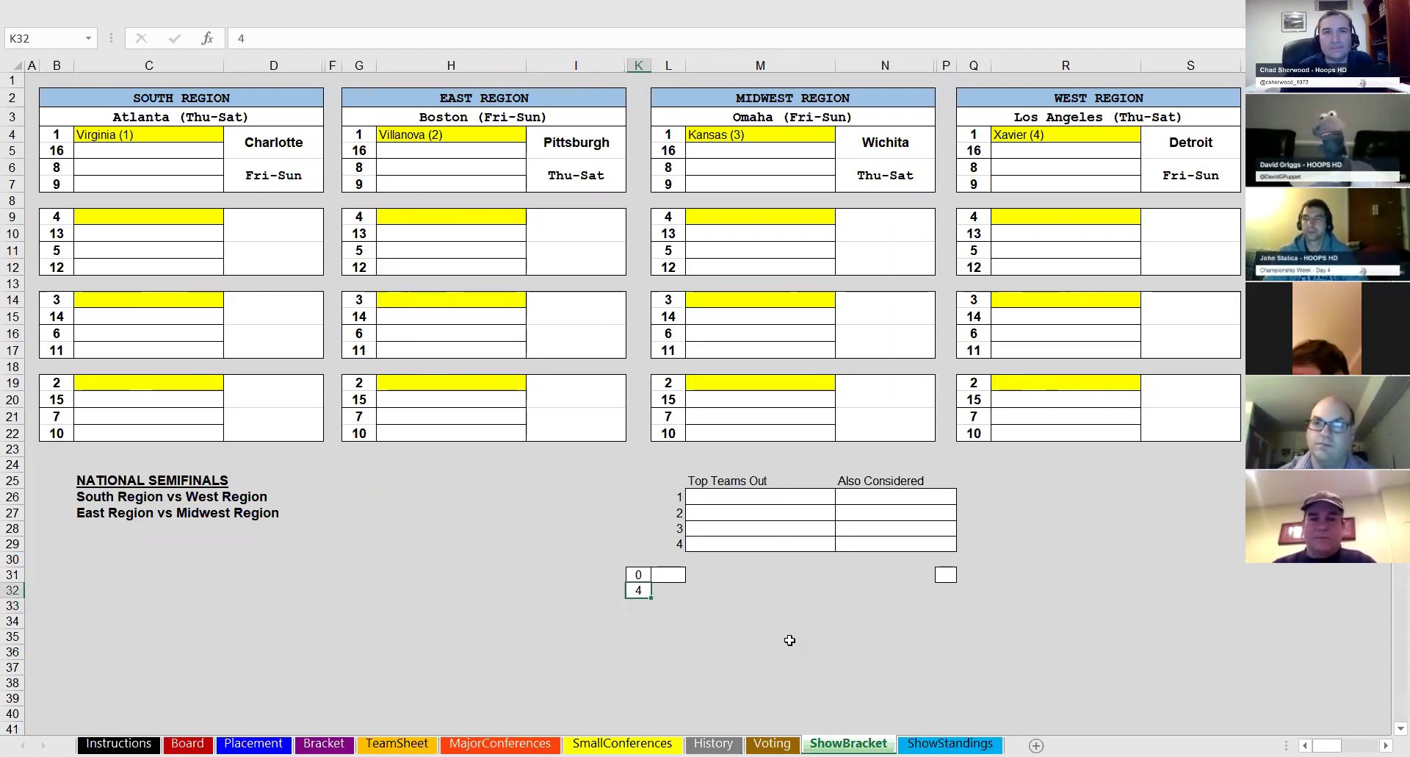
{"action": "type", "text": "5"}
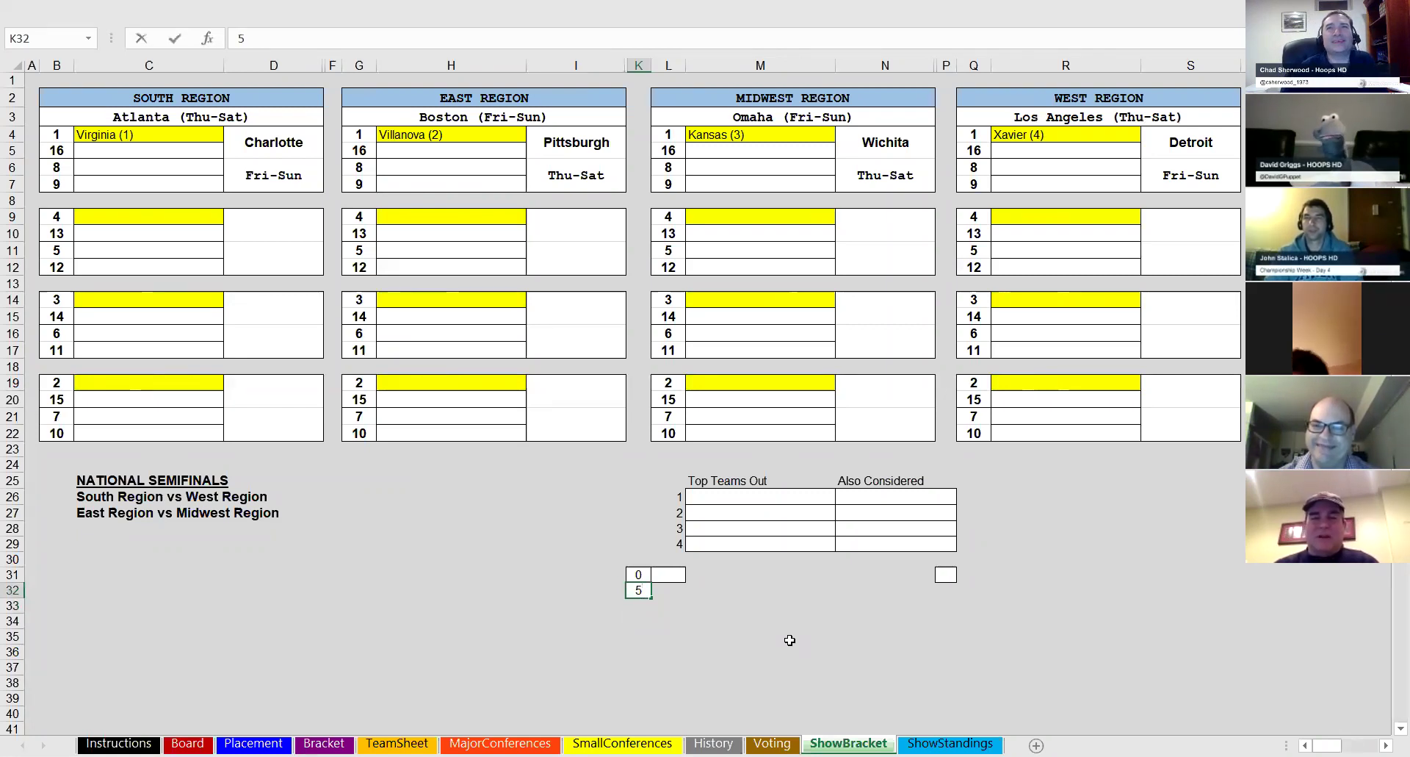
{"action": "key", "text": "Return"}
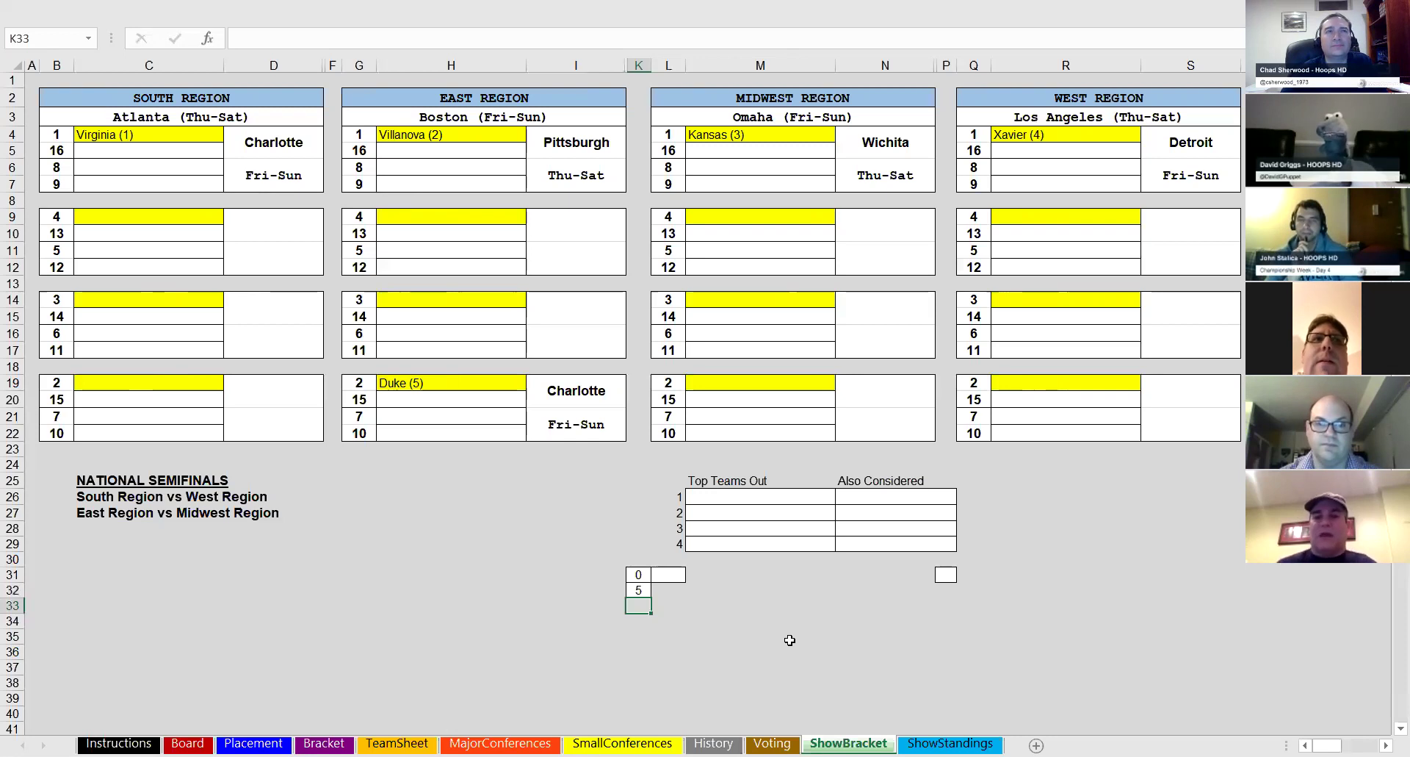
{"action": "key", "text": "Up"}
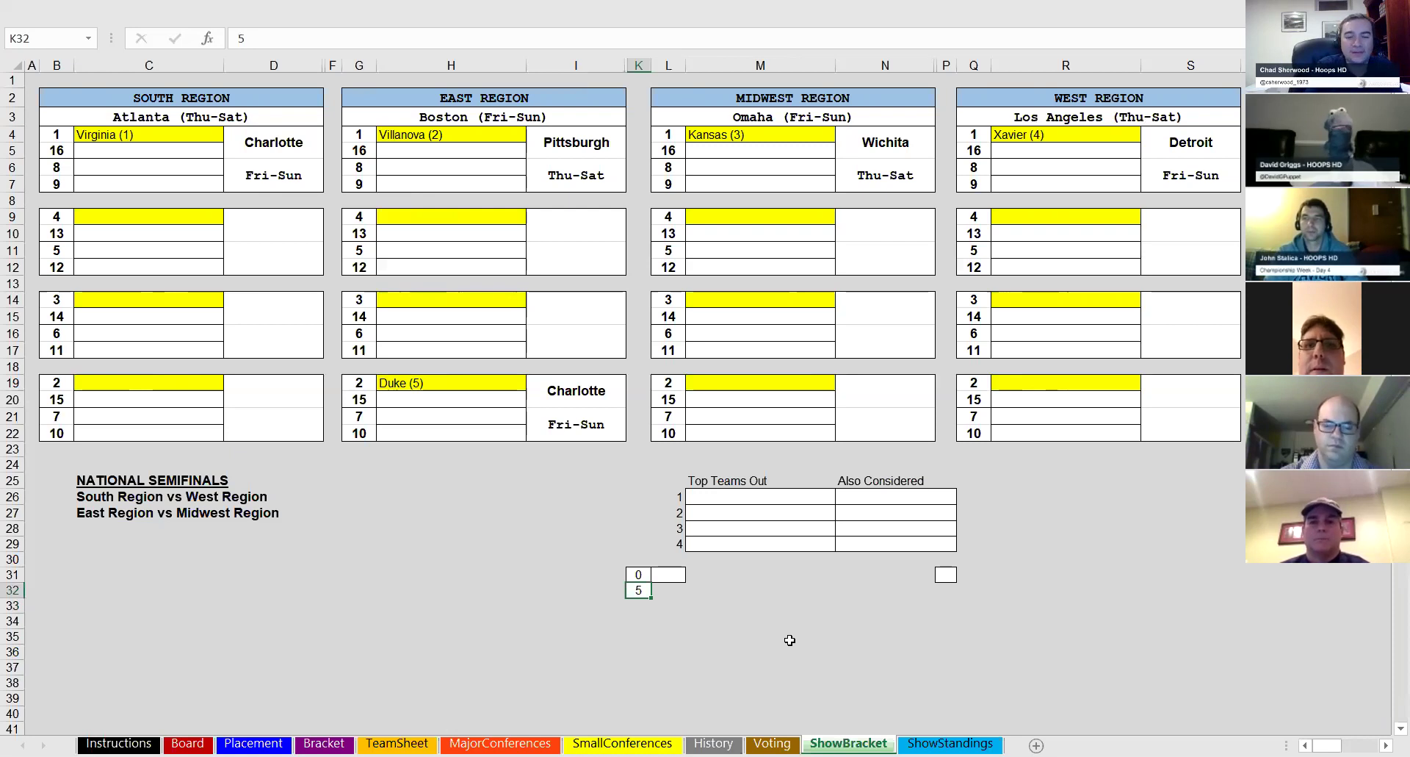
{"action": "type", "text": "6"}
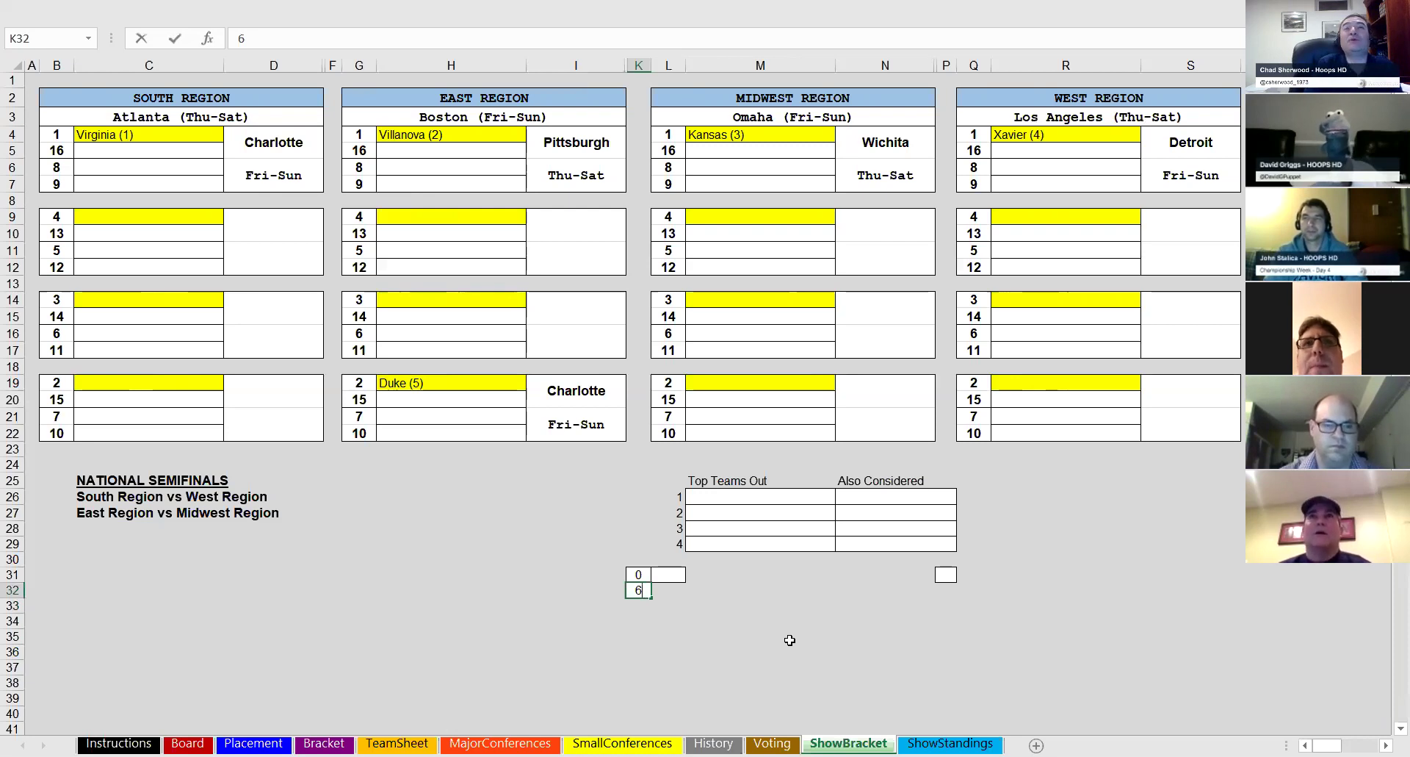
{"action": "key", "text": "Return"}
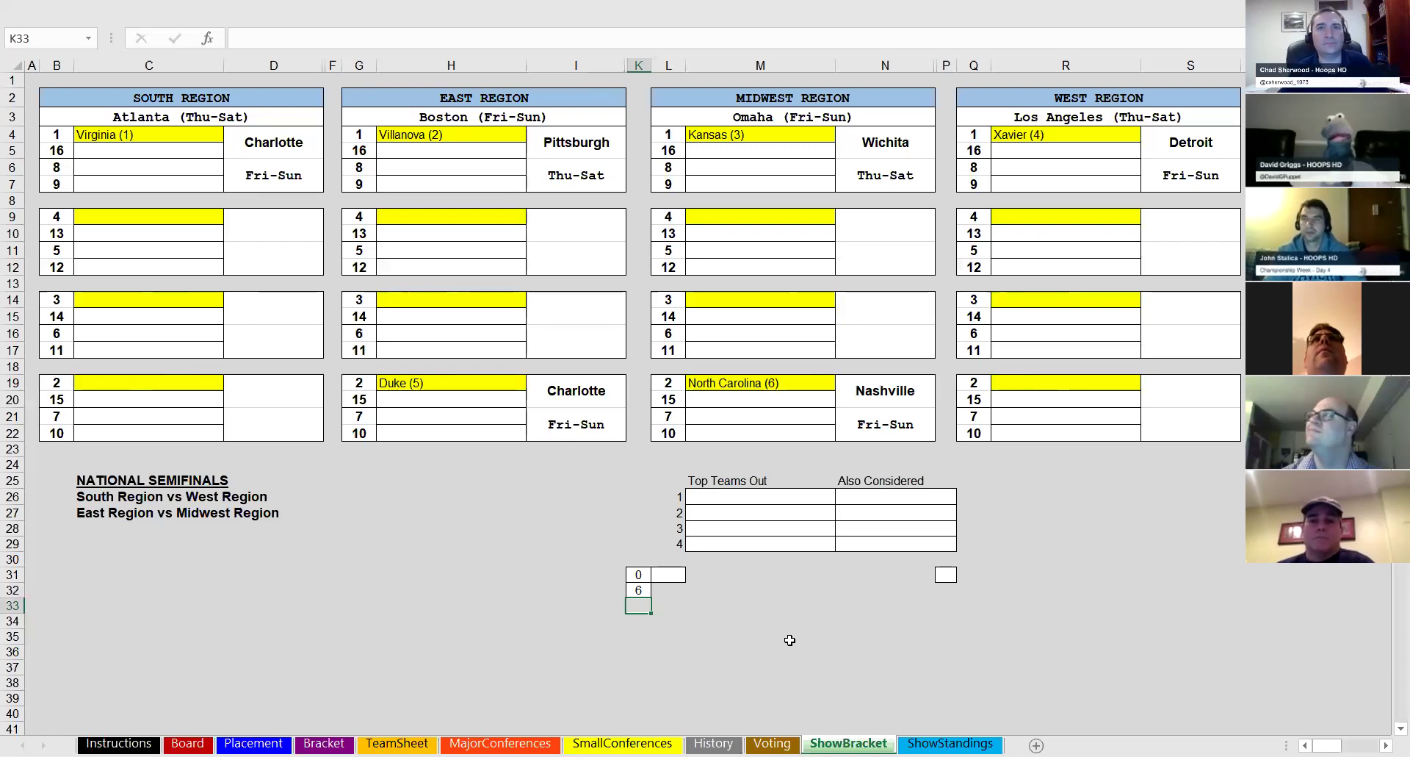
- Set cell K32 to 7 to reveal the seventh overall seed
{"action": "left_click", "coordinate": [637, 587]}
{"action": "type", "text": "7"}
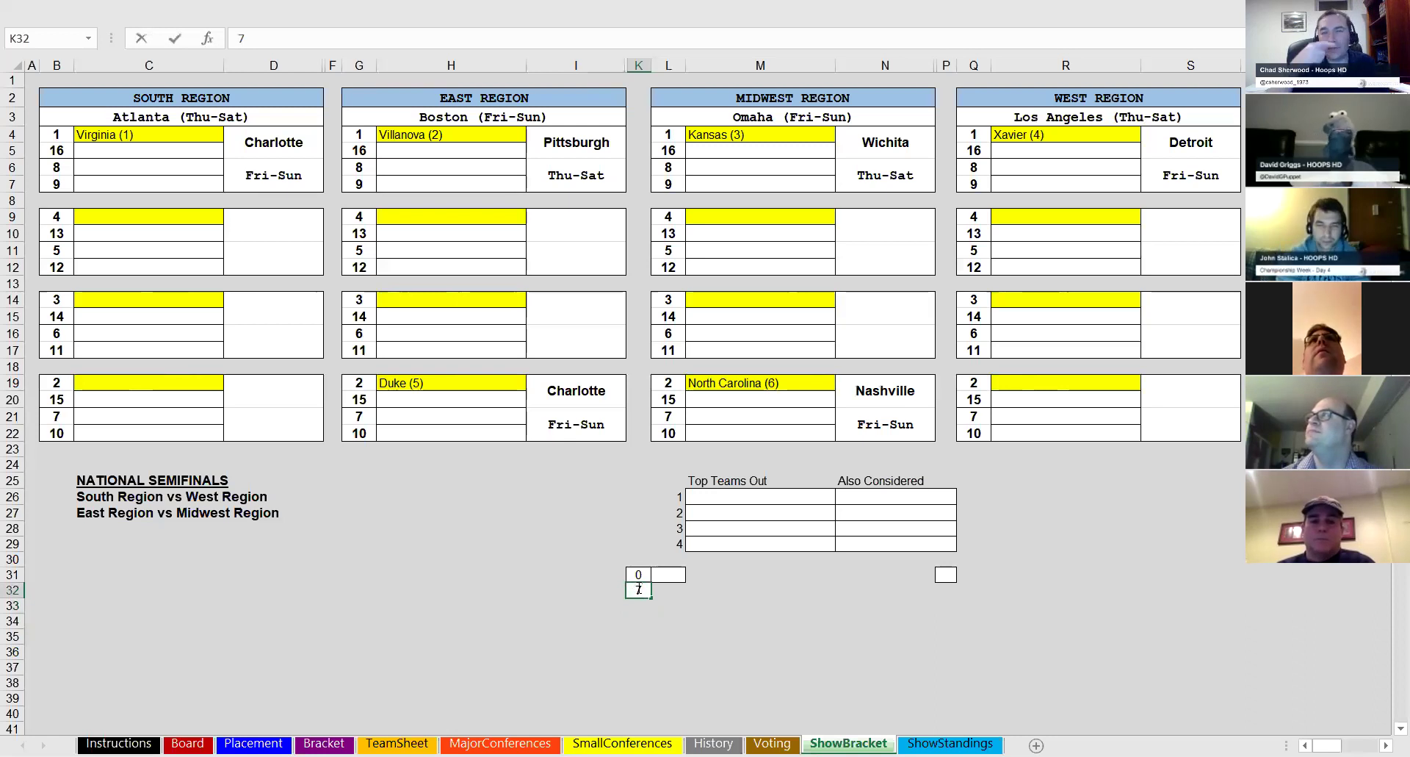
{"action": "key", "text": "Return"}
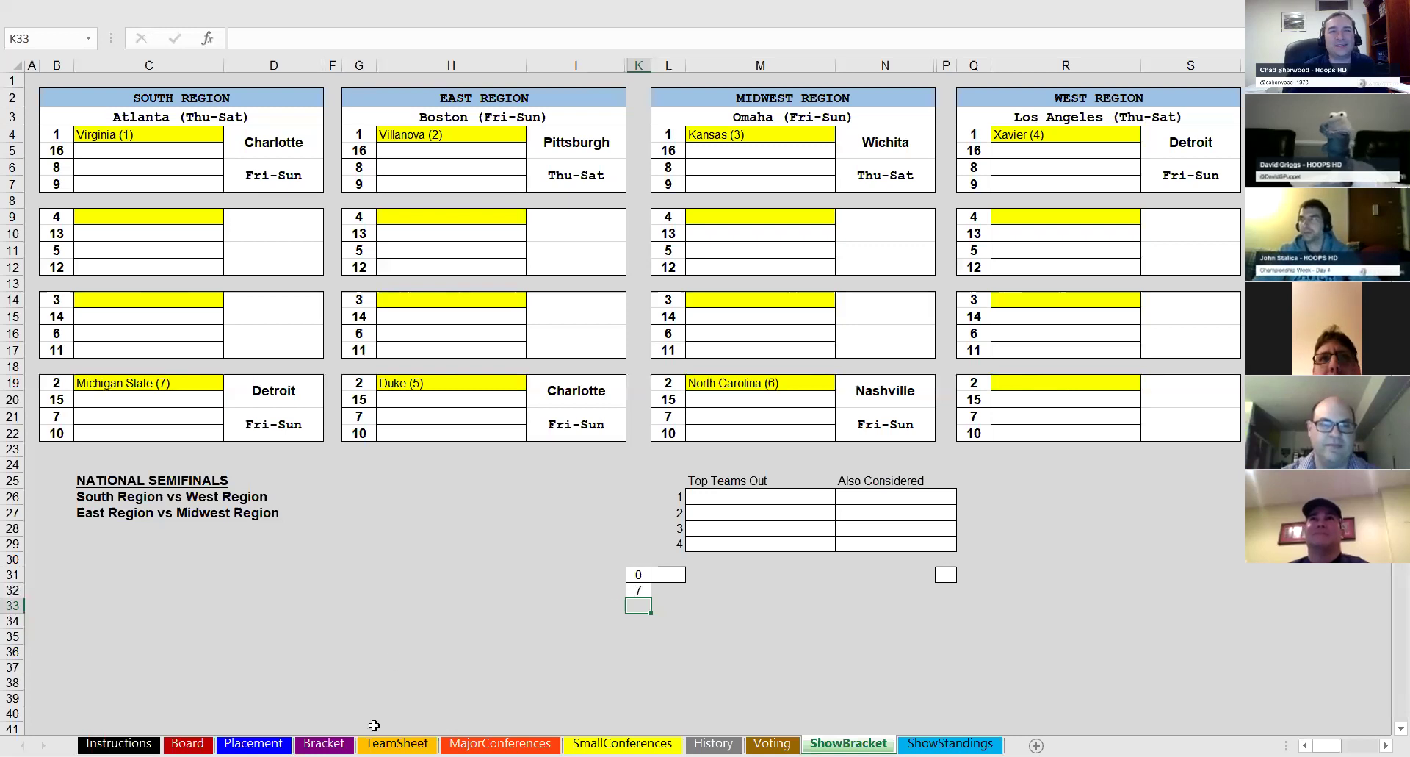
- Show Michigan State as the first team on the TeamSheet sheet in place of Xavier
{"action": "left_click", "coordinate": [396, 744]}
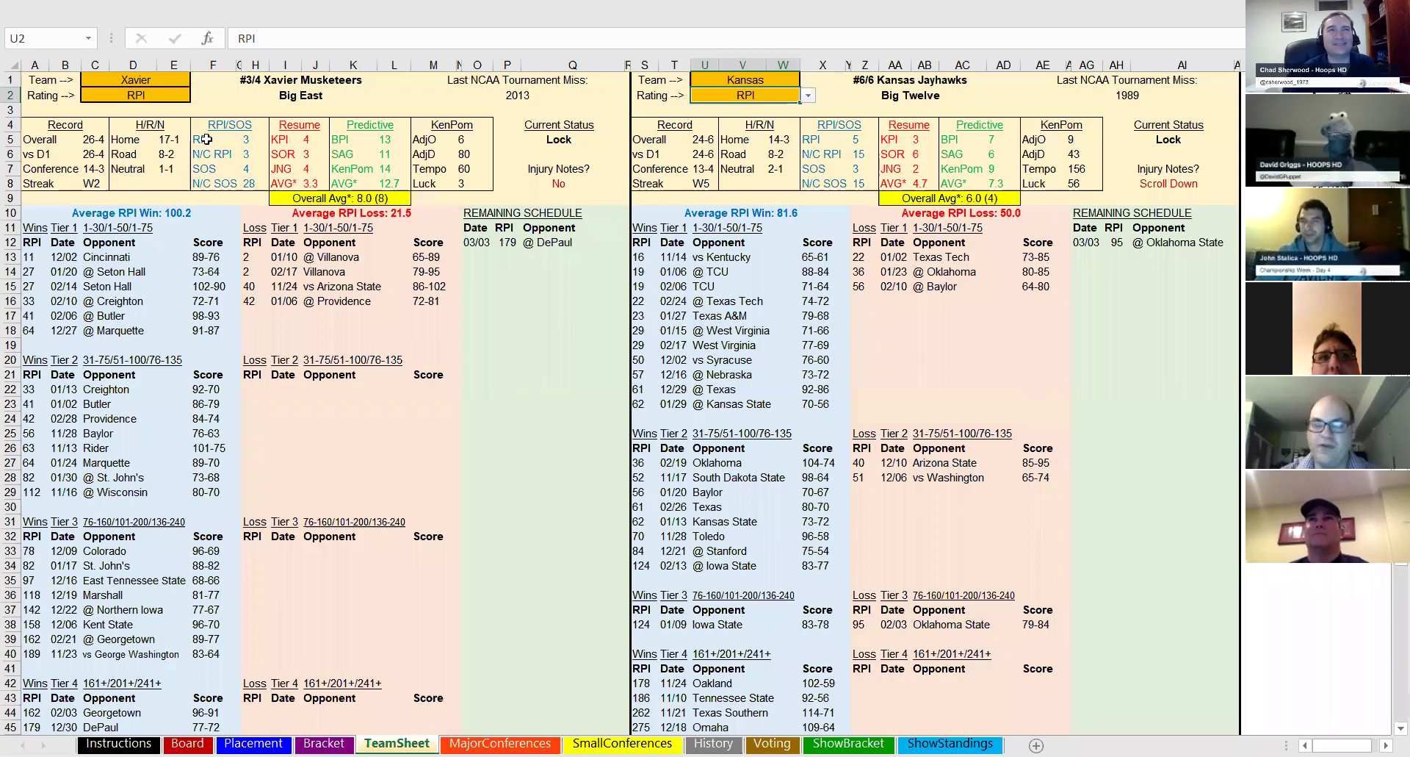
{"action": "left_click", "coordinate": [175, 85]}
{"action": "type", "text": "Mi"}
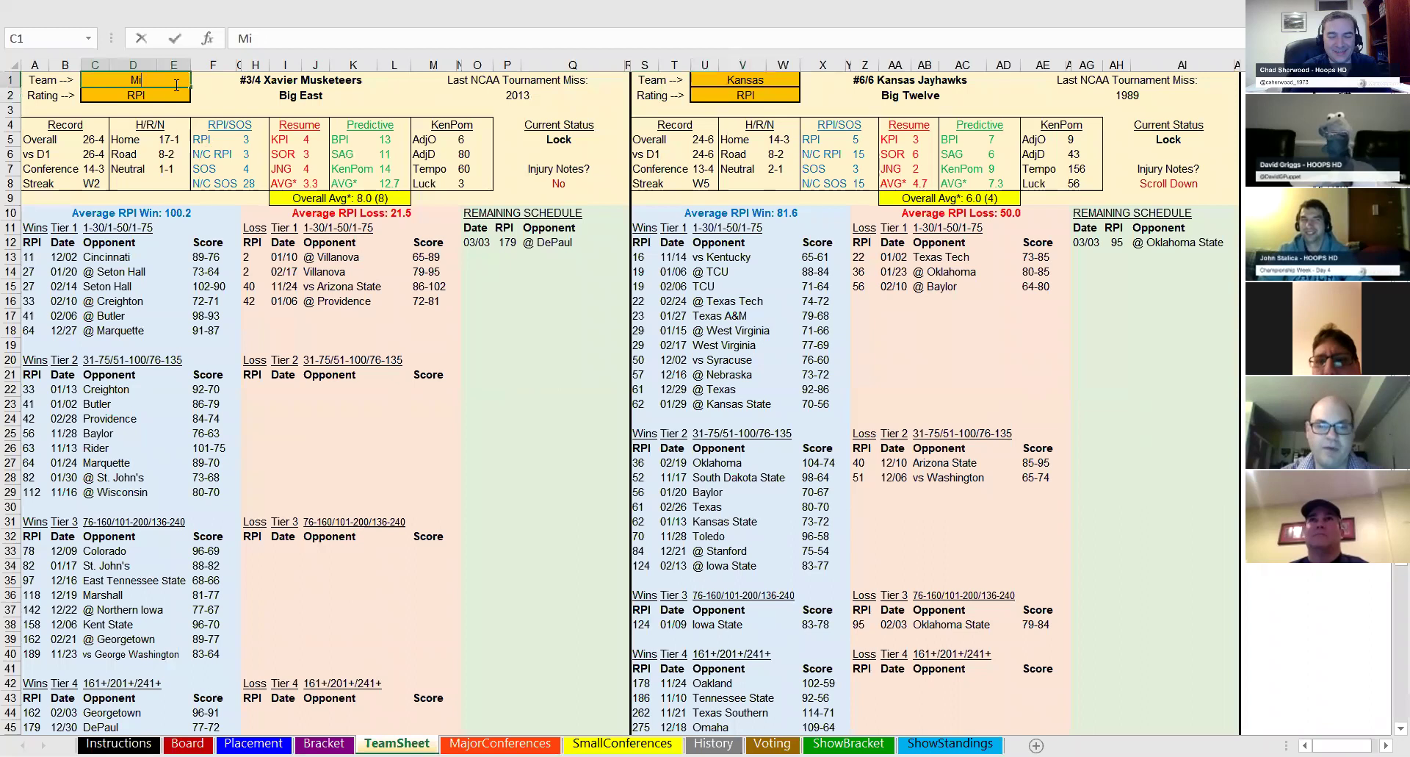
{"action": "type", "text": "chigan State"}
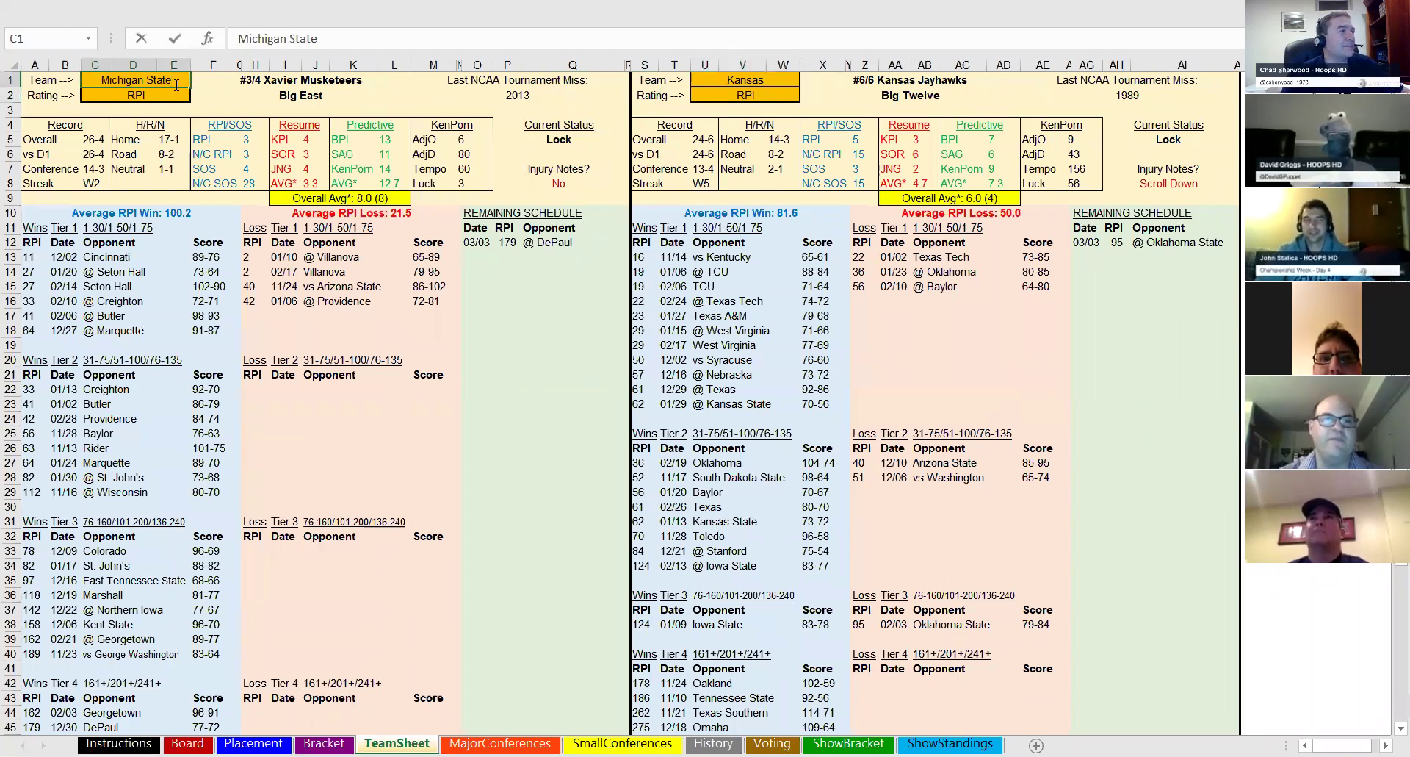
{"action": "key", "text": "Return"}
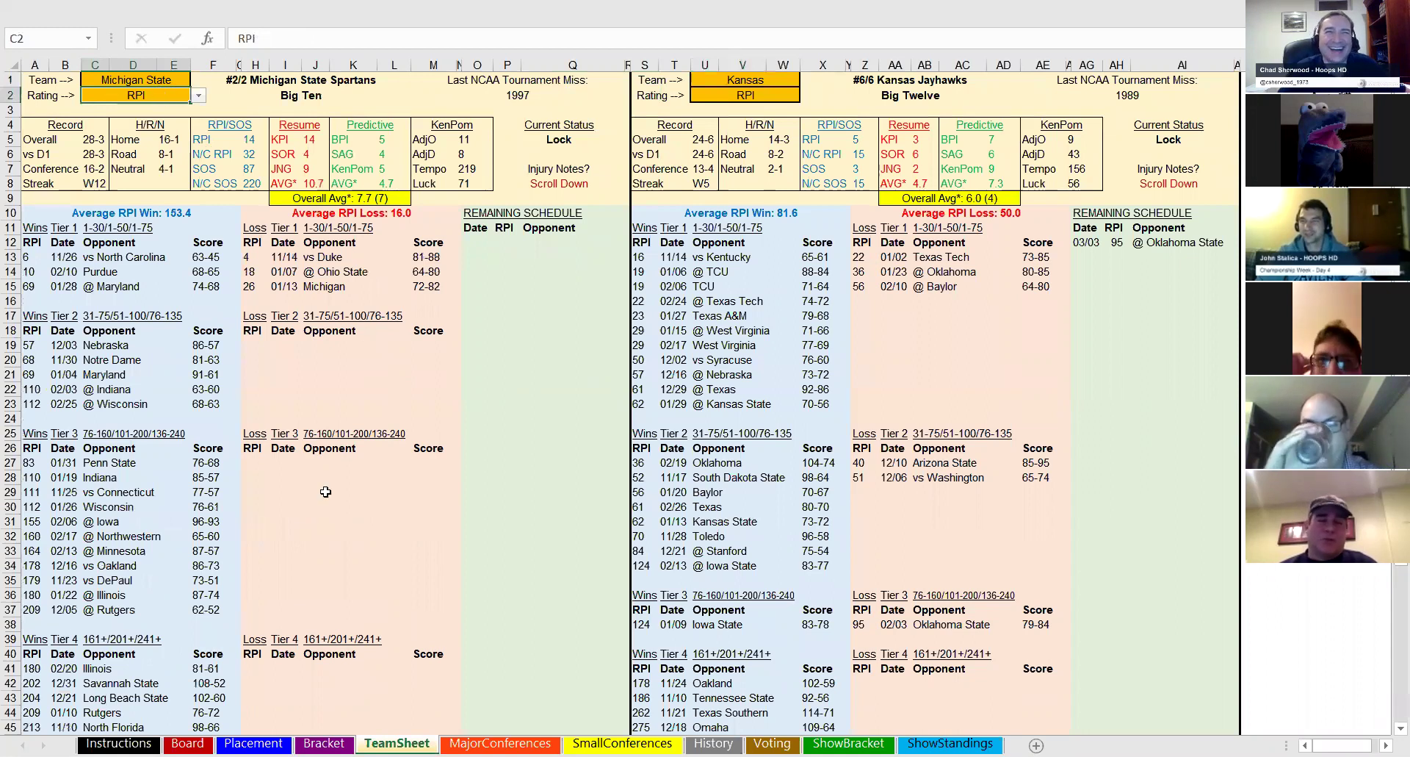
{"action": "left_click", "coordinate": [476, 549]}
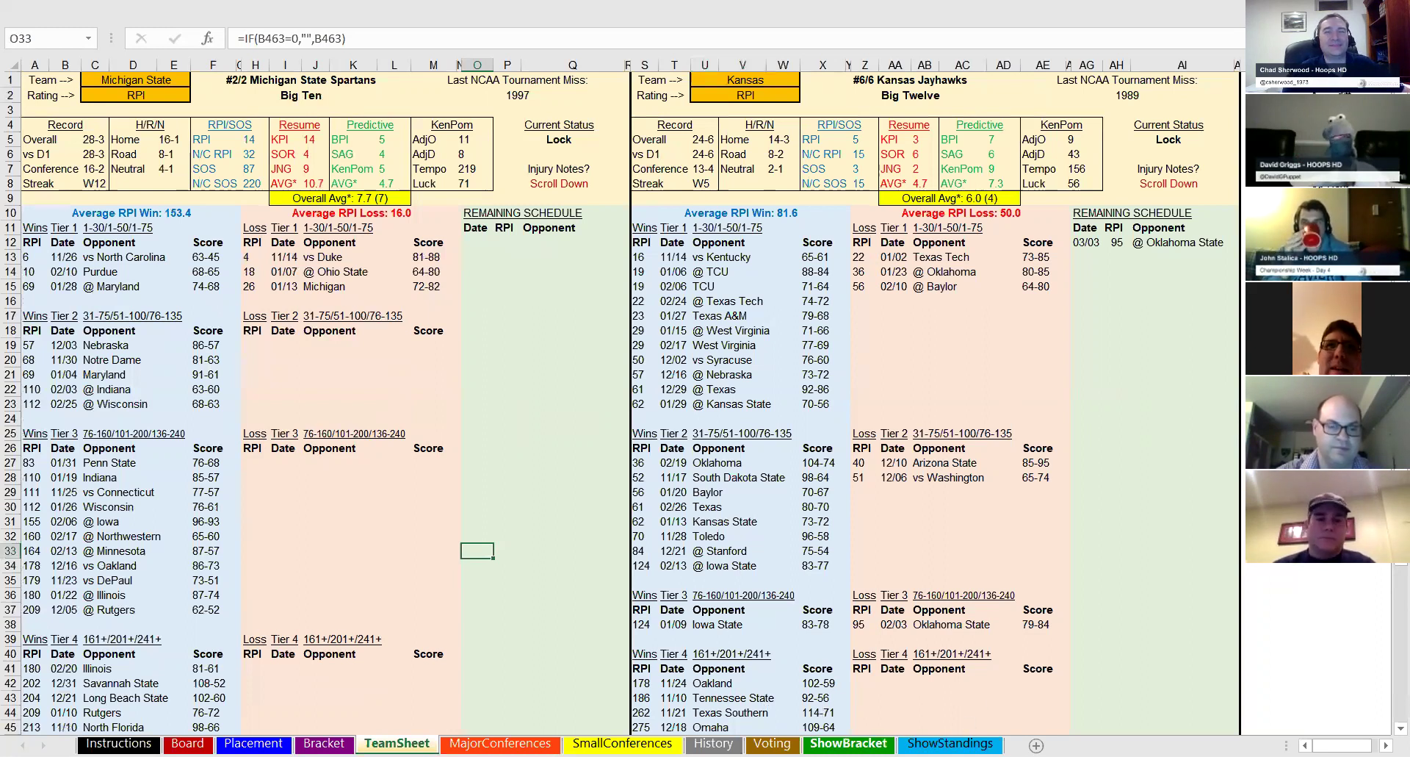
- Reveal the eighth overall seed on the ShowBracket sheet by setting cell K32 to 8
{"action": "left_click", "coordinate": [848, 744]}
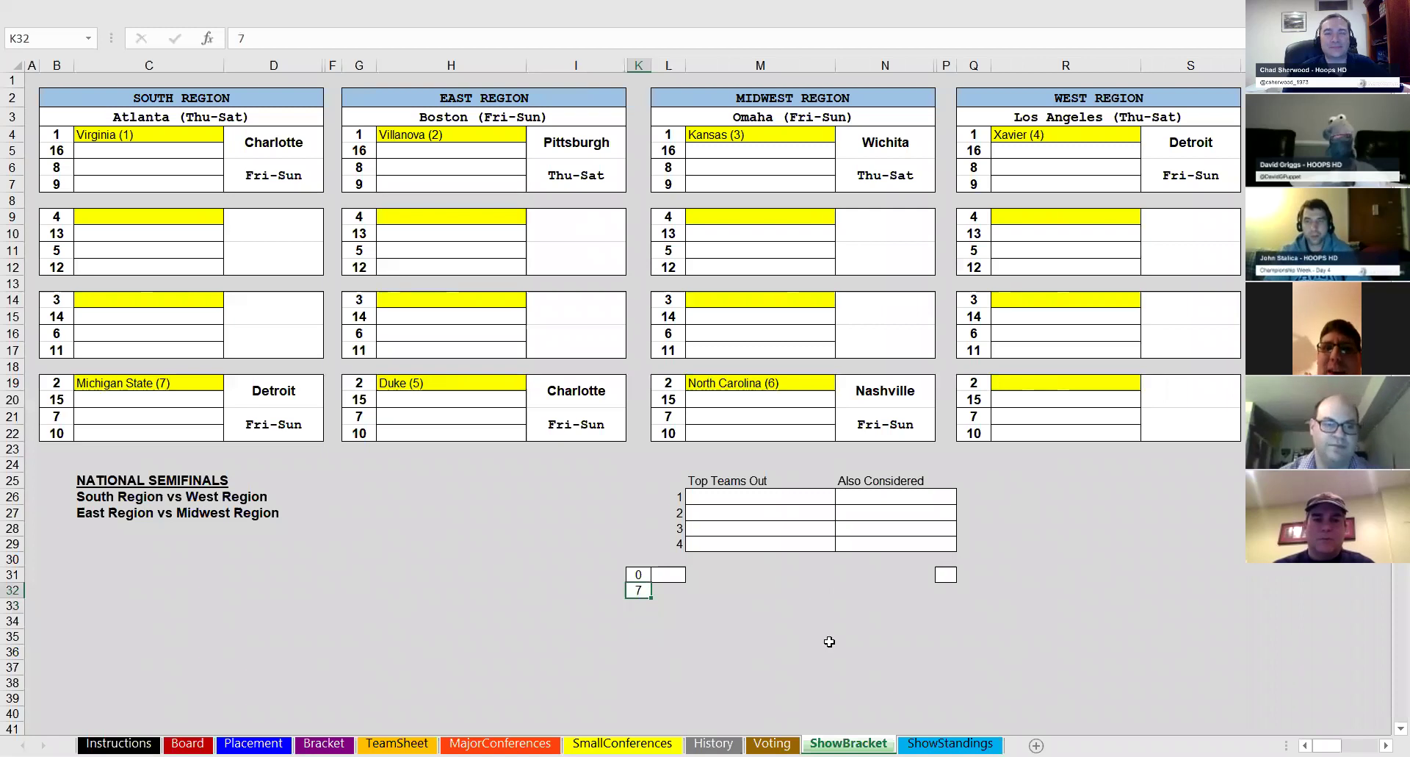
{"action": "type", "text": "8"}
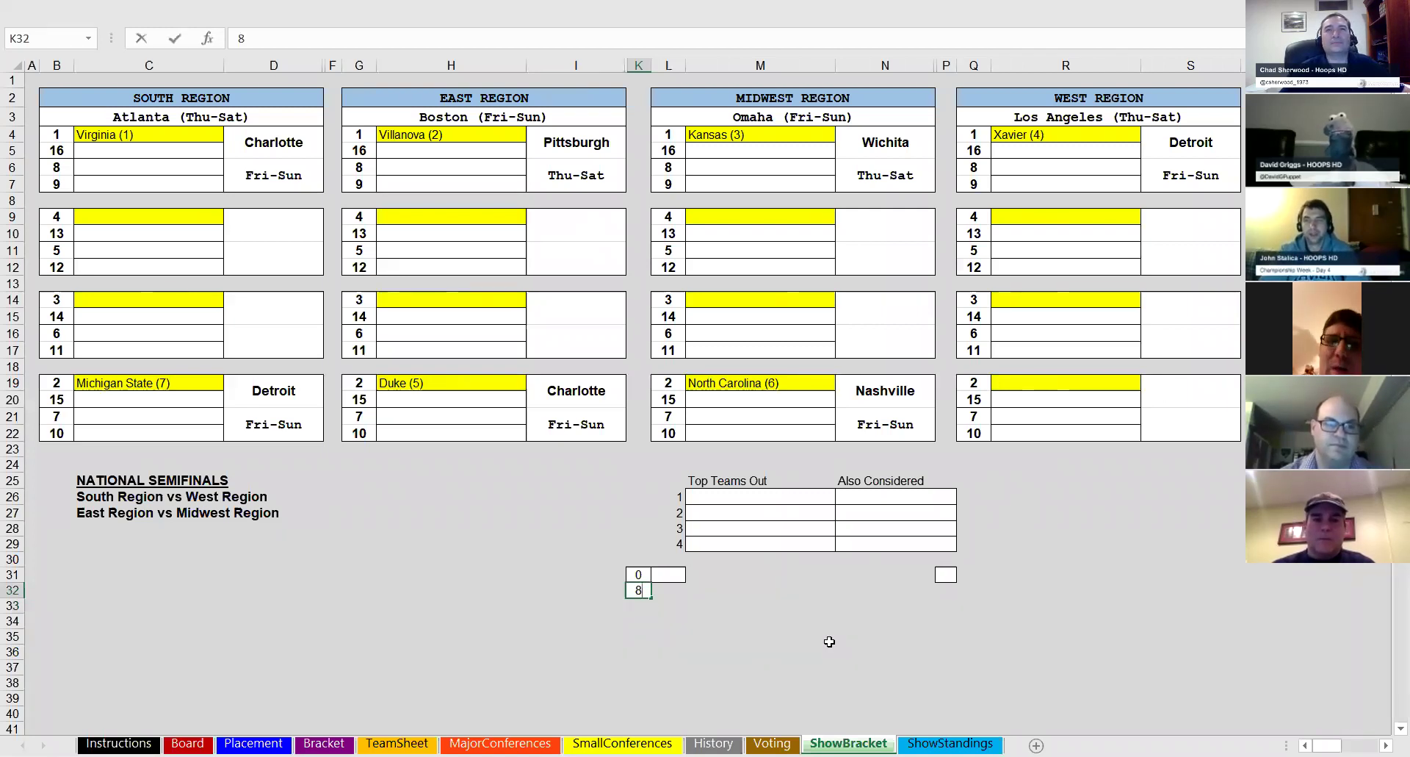
{"action": "key", "text": "Return"}
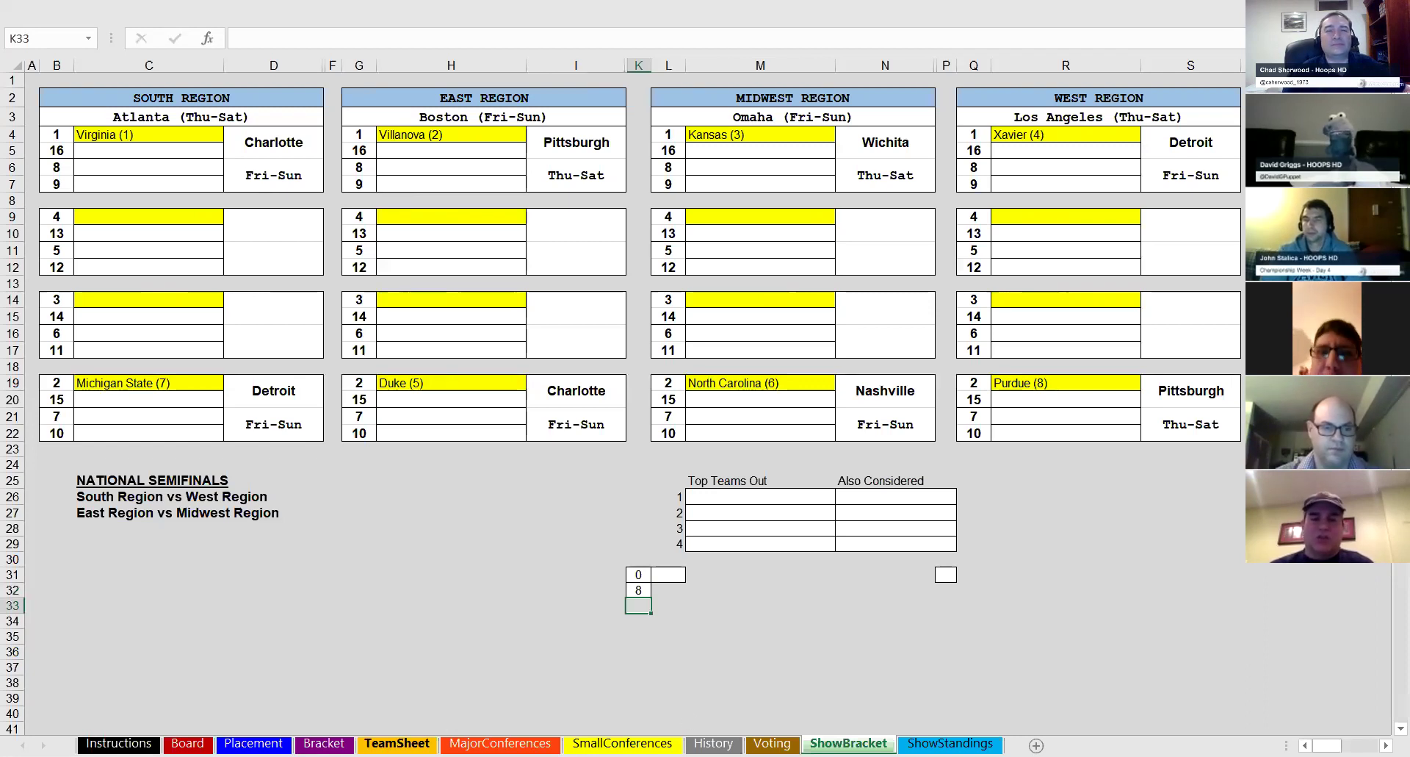
- Show Purdue as the second team on the TeamSheet sheet for comparison with Michigan State
{"action": "left_click", "coordinate": [397, 743]}
{"action": "type", "text": "Purdue"}
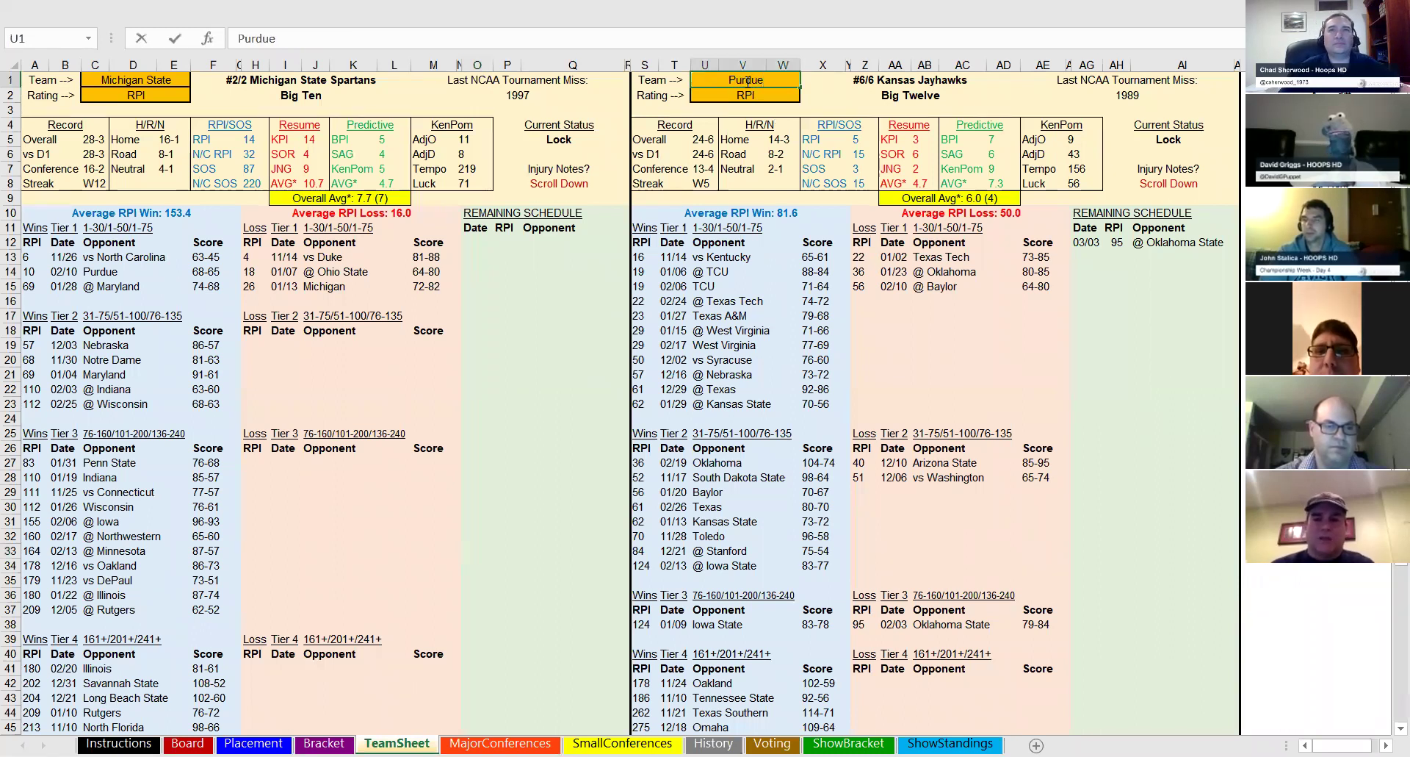
{"action": "key", "text": "Return"}
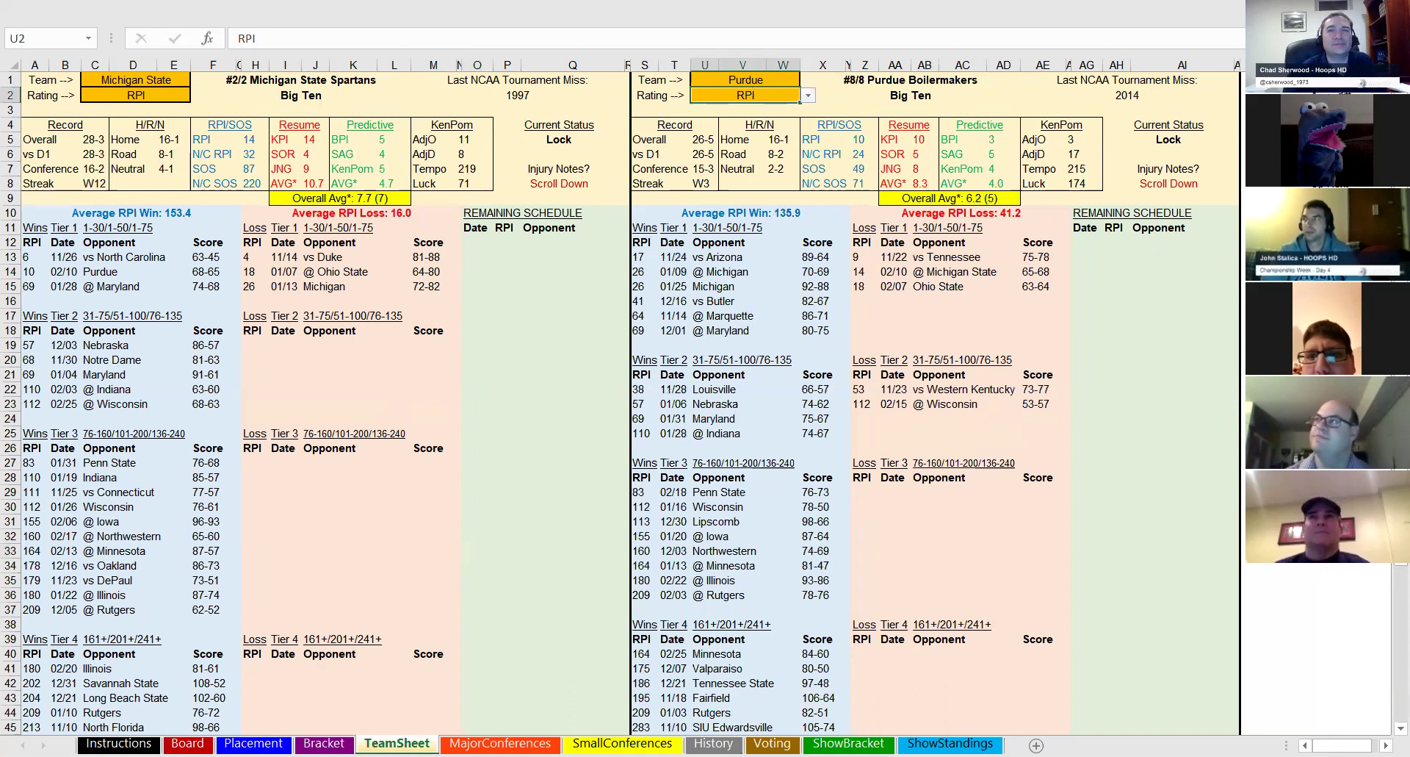
- Reveal the ninth overall seed on the ShowBracket sheet by setting cell K32 to 9
{"action": "left_click", "coordinate": [848, 742]}
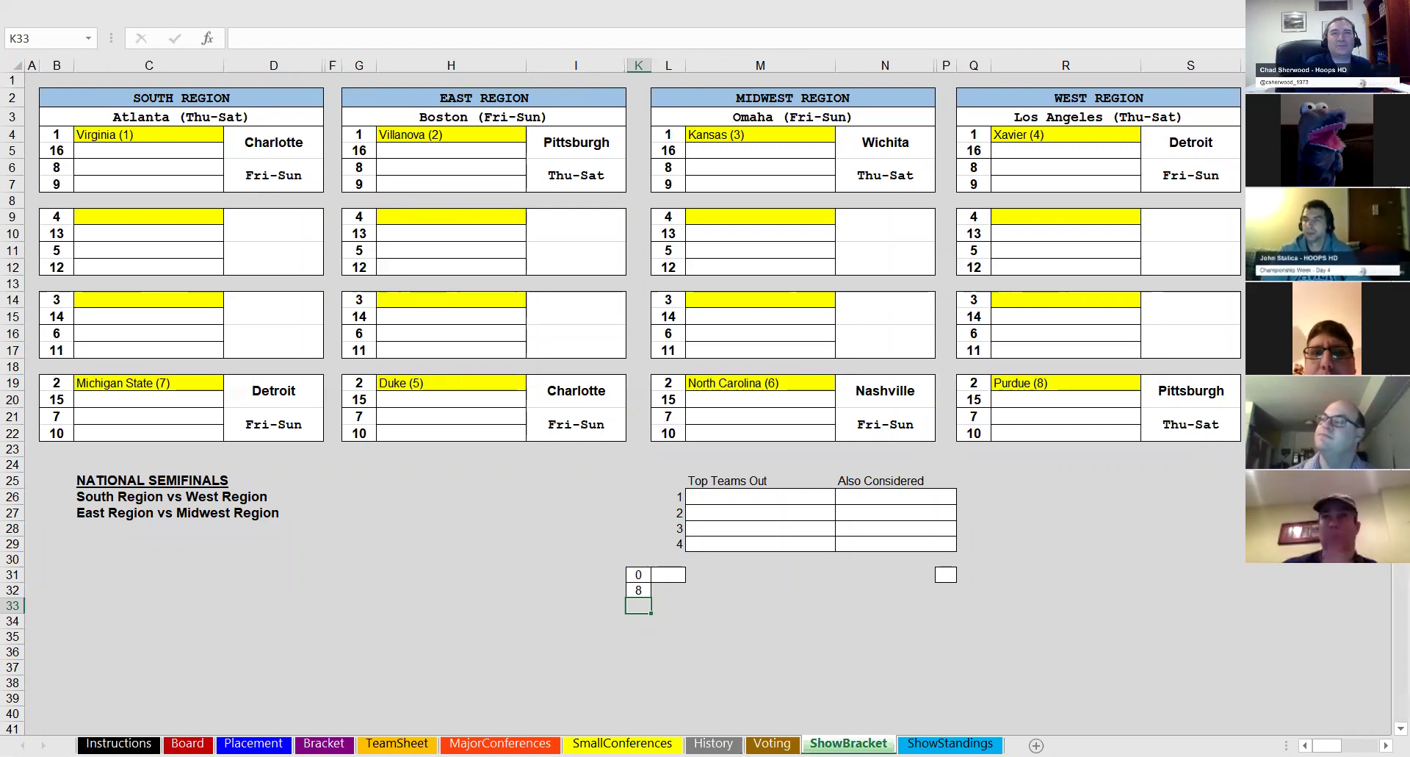
{"action": "left_click", "coordinate": [638, 590]}
{"action": "type", "text": "9"}
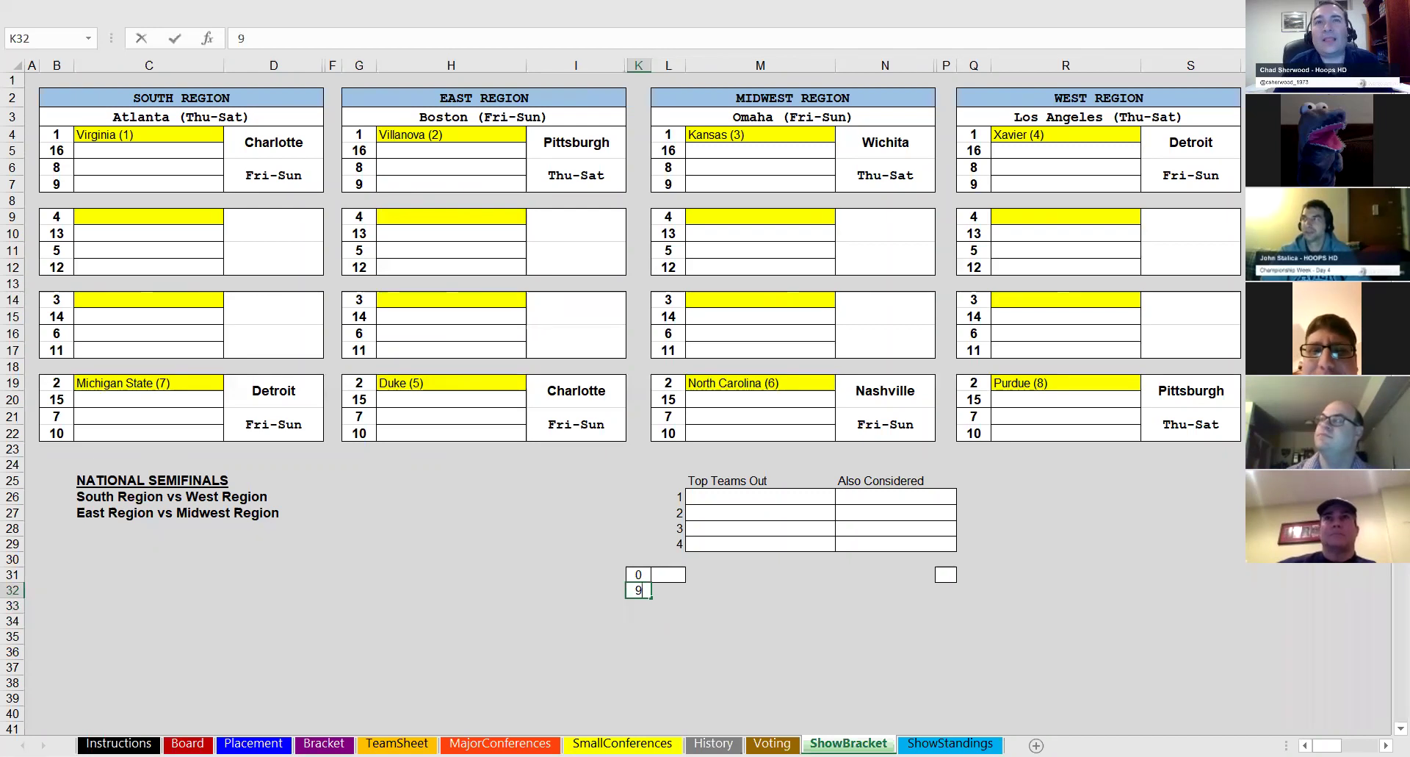
{"action": "key", "text": "Return"}
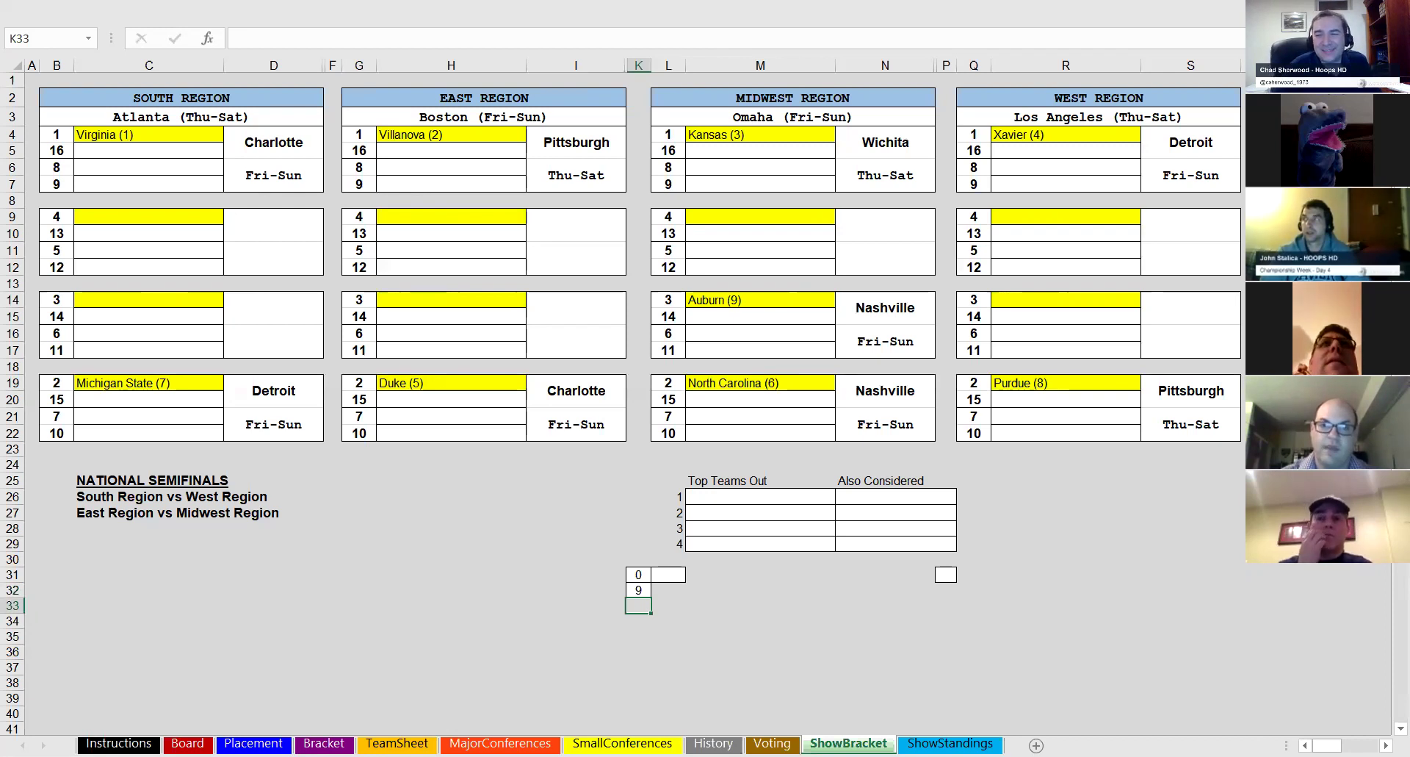
- Show Auburn as the first team on the TeamSheet sheet in place of Michigan State
{"action": "left_click", "coordinate": [397, 742]}
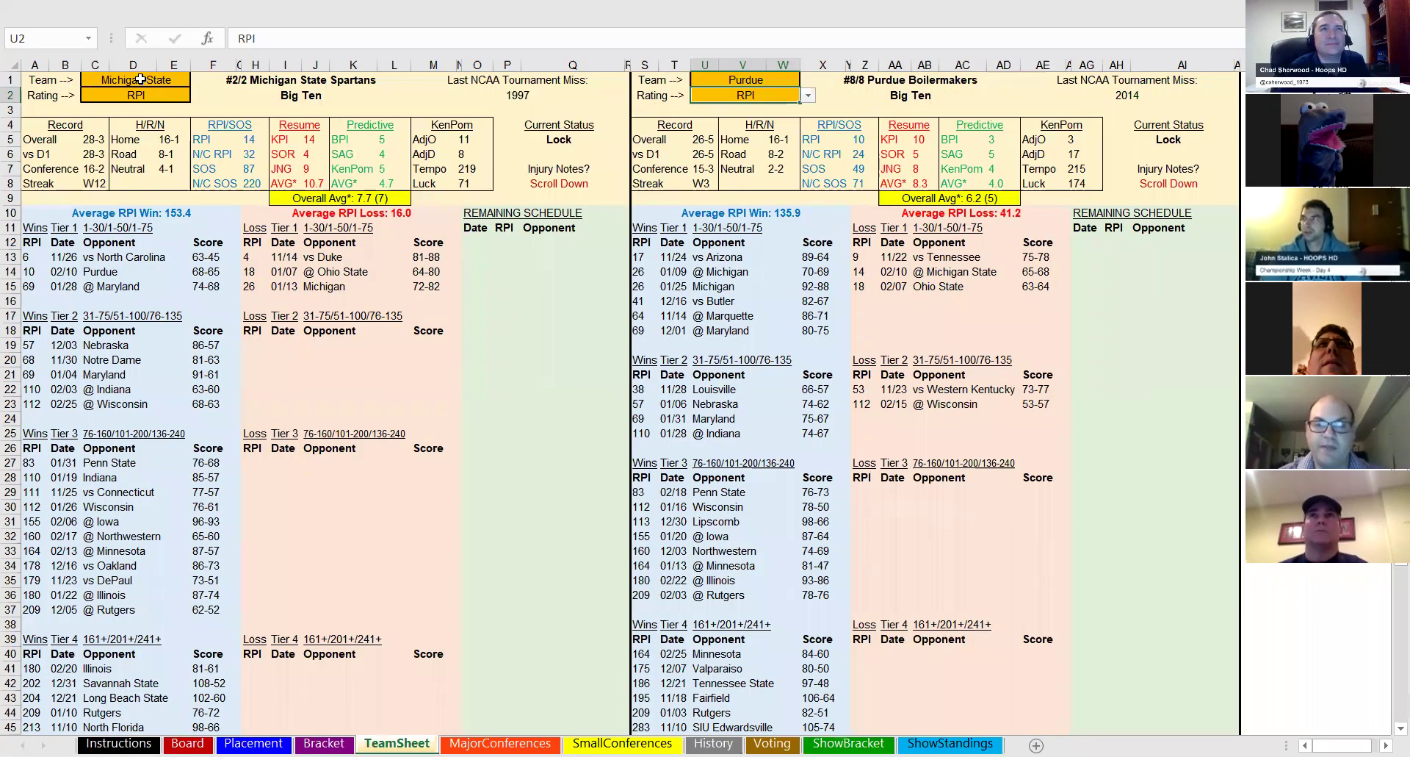
{"action": "left_click", "coordinate": [140, 78]}
{"action": "type", "text": "Auburn"}
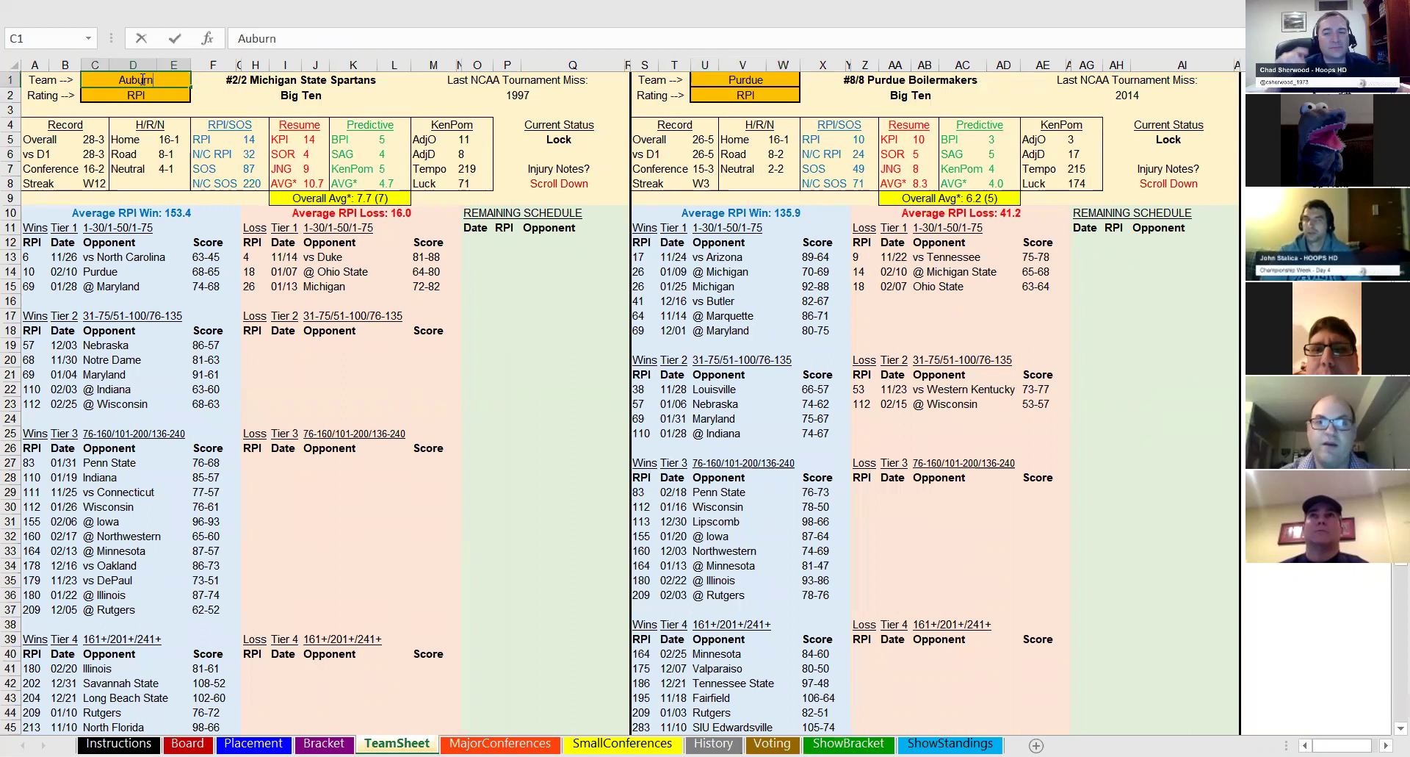
{"action": "key", "text": "Return"}
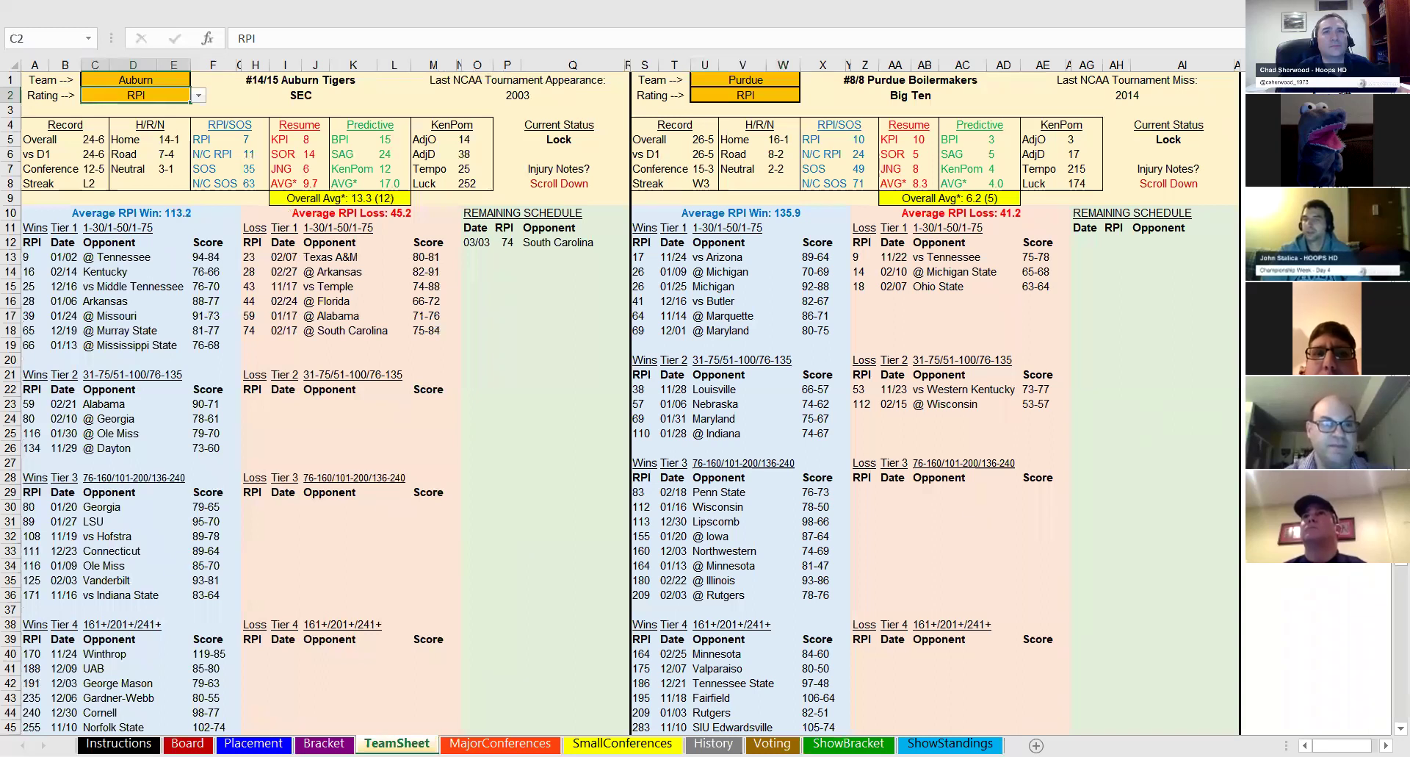
- Reveal the tenth overall seed on the ShowBracket sheet by setting cell K32 to 10
{"action": "left_click", "coordinate": [849, 743]}
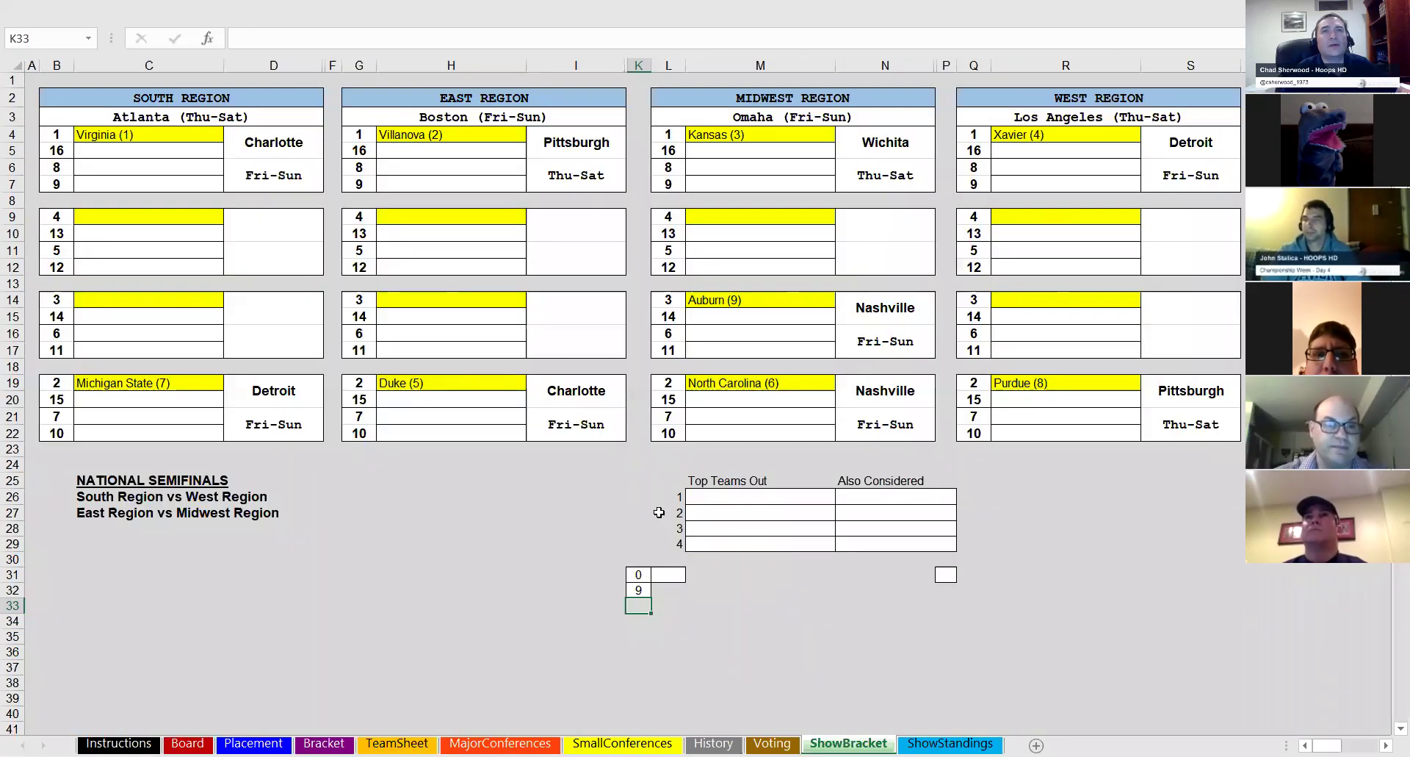
{"action": "left_click", "coordinate": [639, 590]}
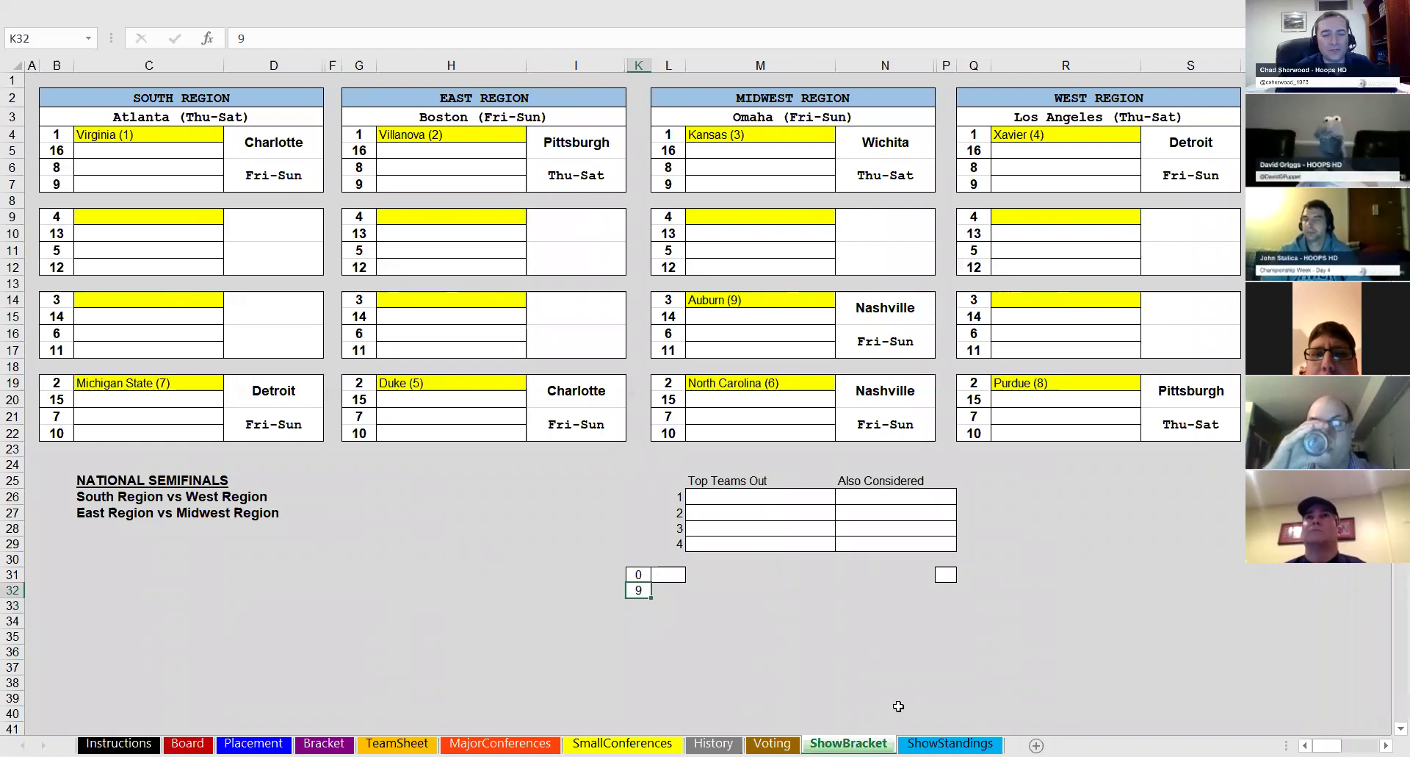
{"action": "type", "text": "10"}
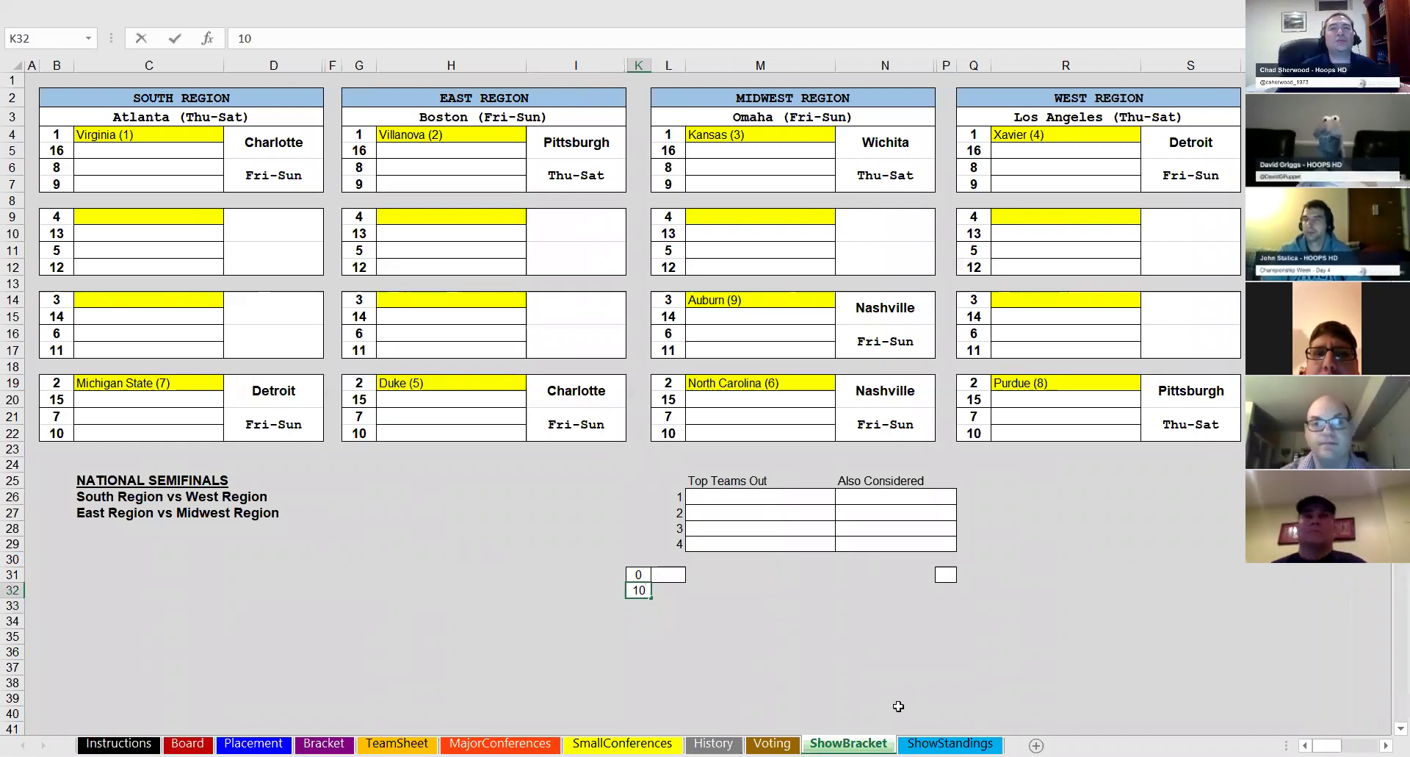
{"action": "key", "text": "Return"}
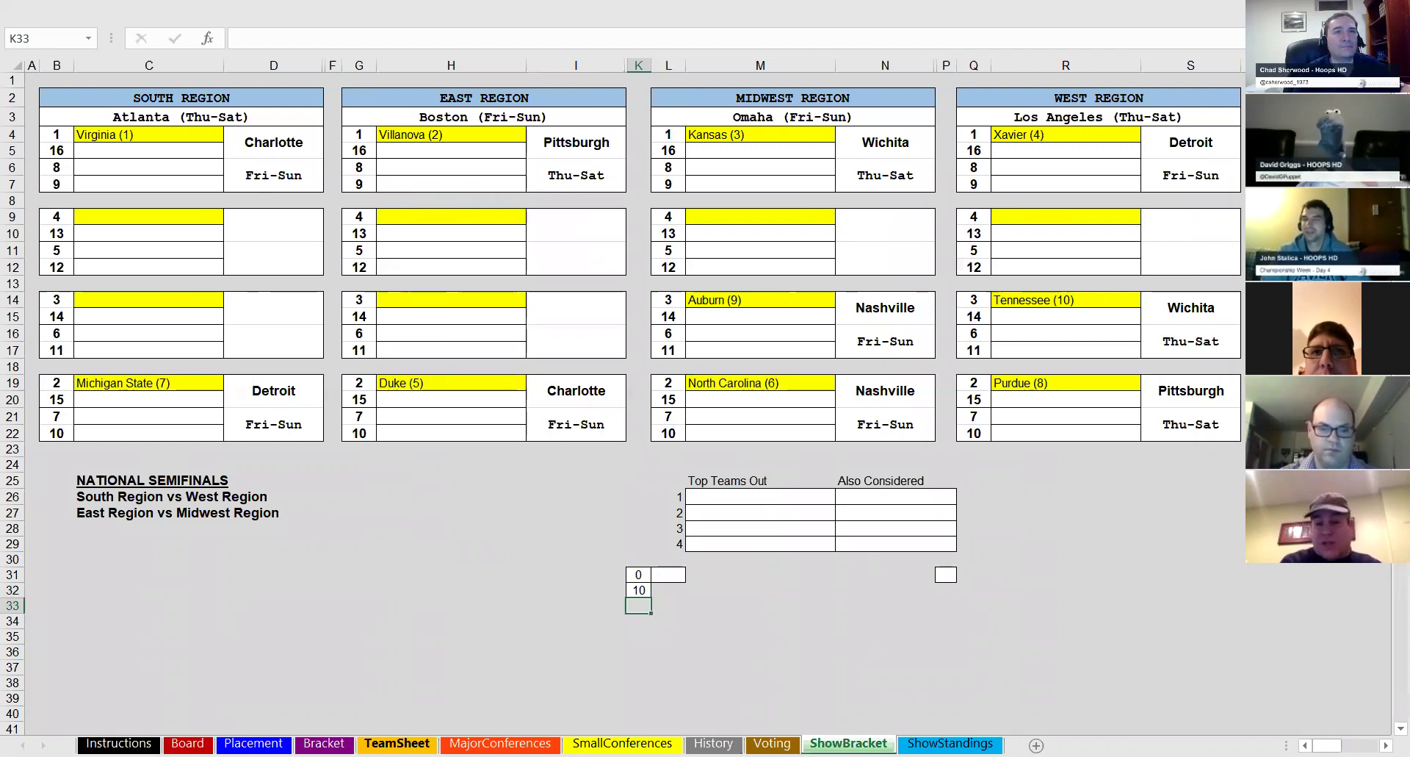
- Show Tennessee as the second team on the TeamSheet sheet for comparison with Auburn
{"action": "left_click", "coordinate": [396, 743]}
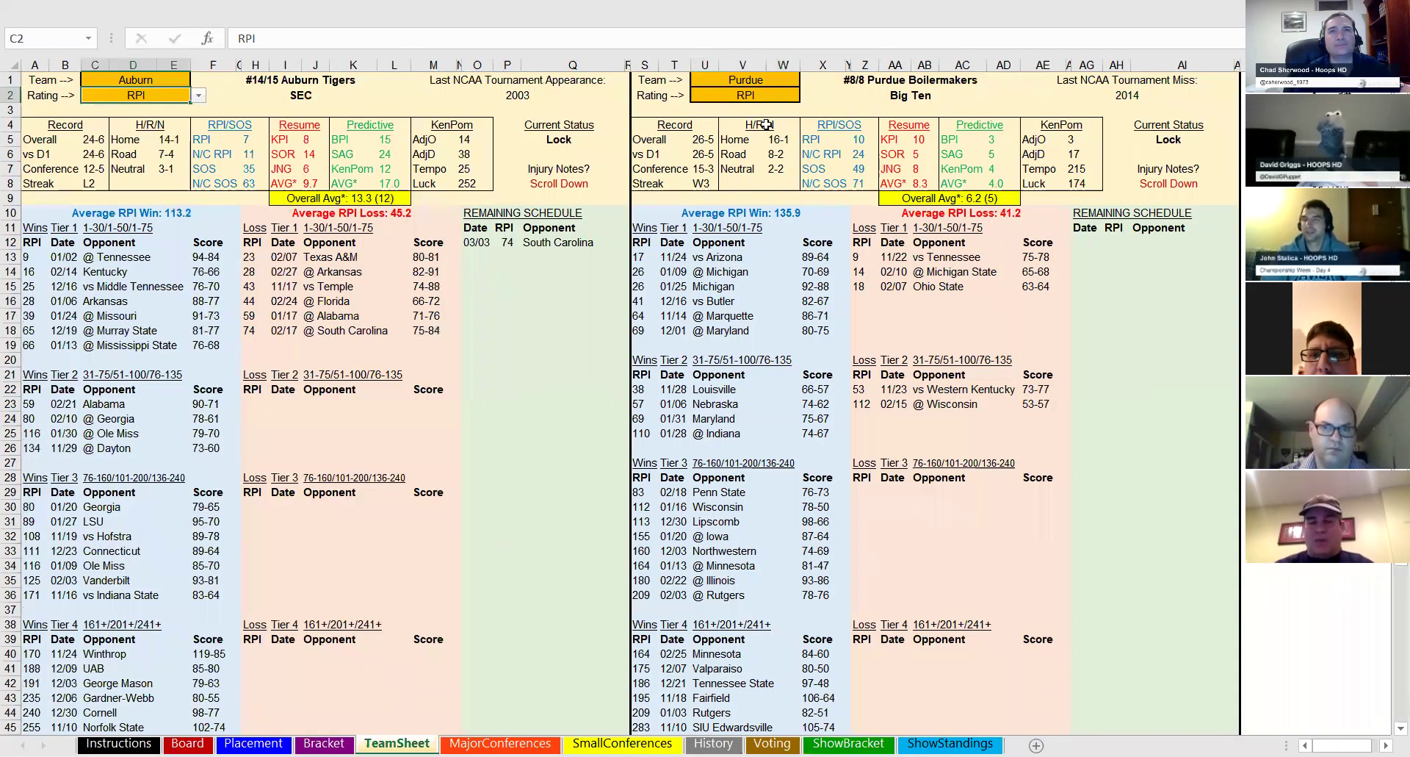
{"action": "left_click", "coordinate": [751, 78]}
{"action": "type", "text": "Tennessee State"}
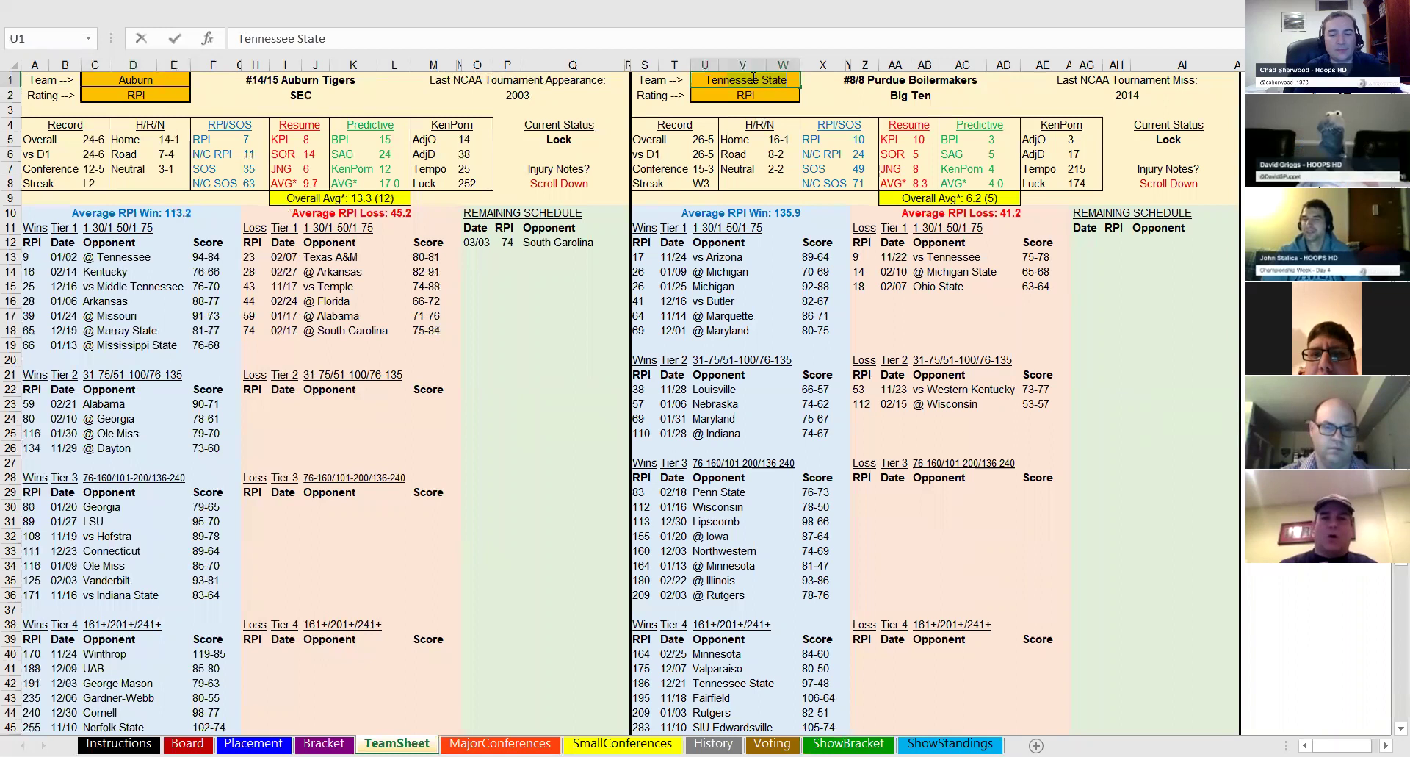
{"action": "key", "text": "BackSpace"}
{"action": "key", "text": "BackSpace"}
{"action": "key", "text": "BackSpace"}
{"action": "key", "text": "BackSpace"}
{"action": "key", "text": "BackSpace"}
{"action": "key", "text": "BackSpace"}
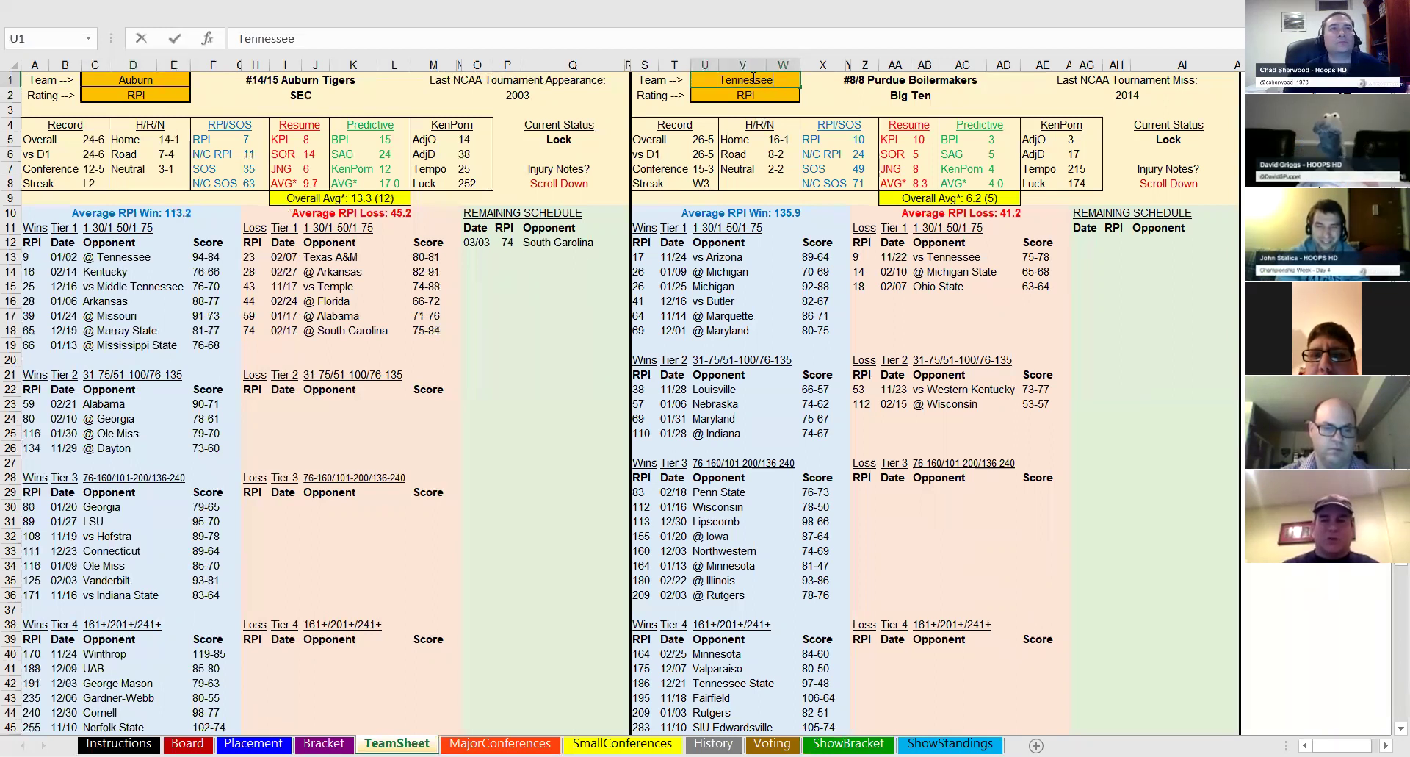
{"action": "key", "text": "Return"}
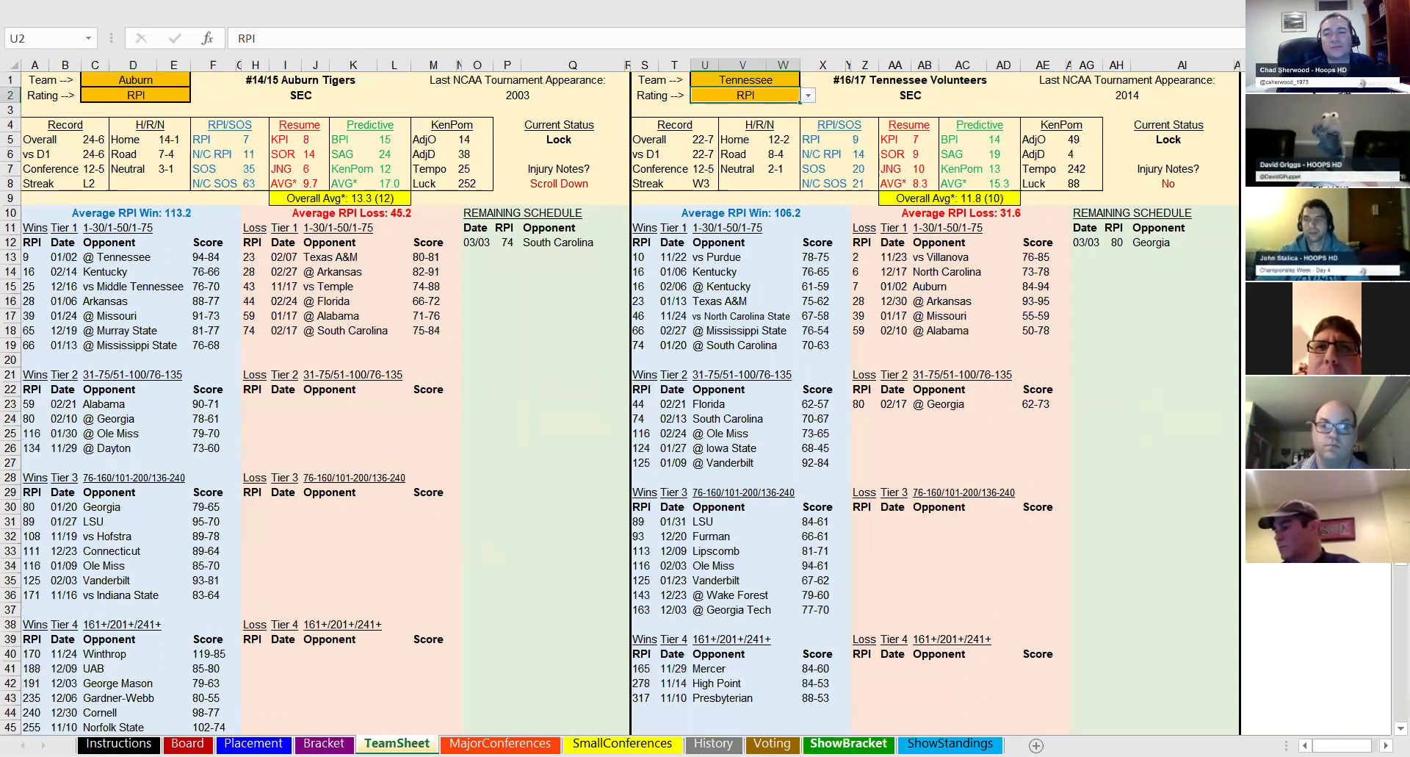
- Reveal the eleventh and twelfth overall seeds in turn on the ShowBracket sheet by setting cell K32 to 11, followed by 12
{"action": "left_click", "coordinate": [848, 742]}
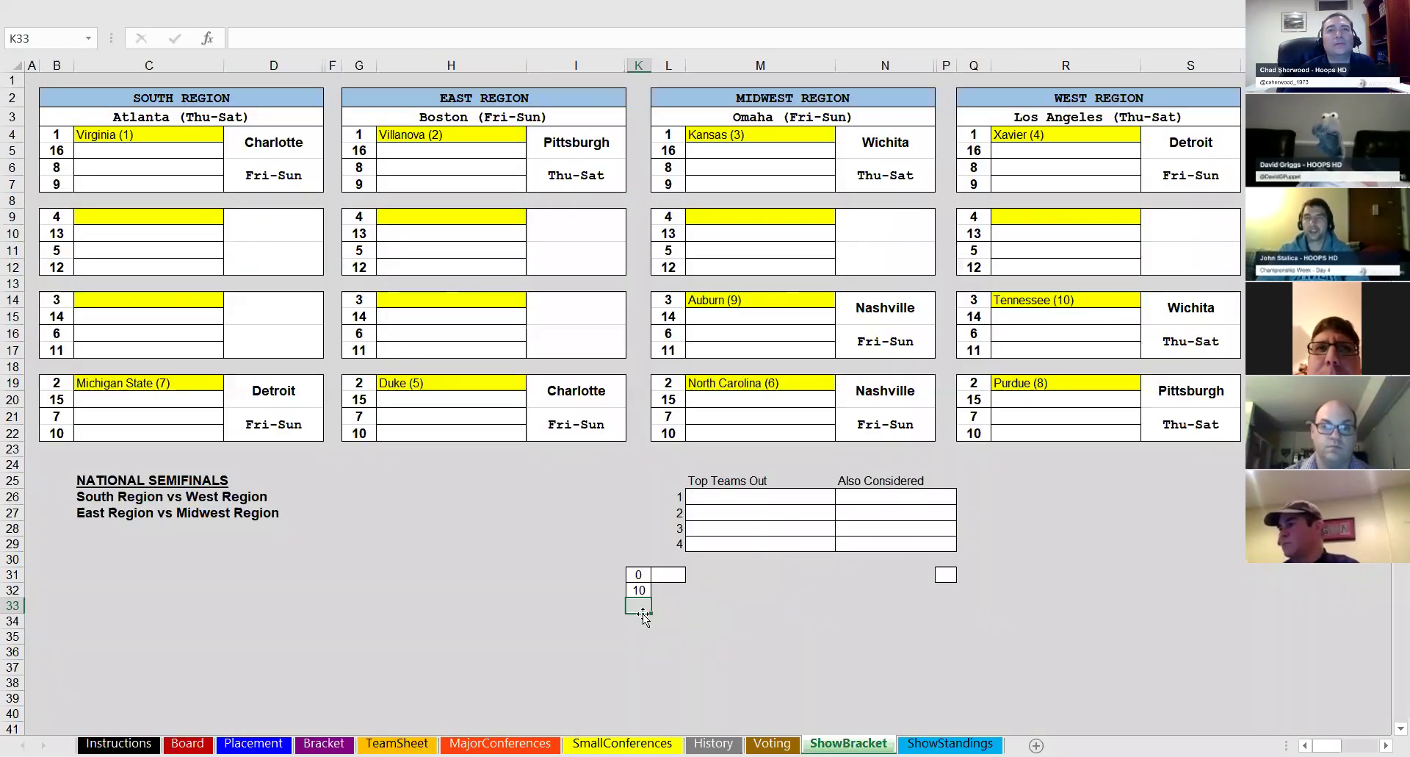
{"action": "left_click", "coordinate": [641, 590]}
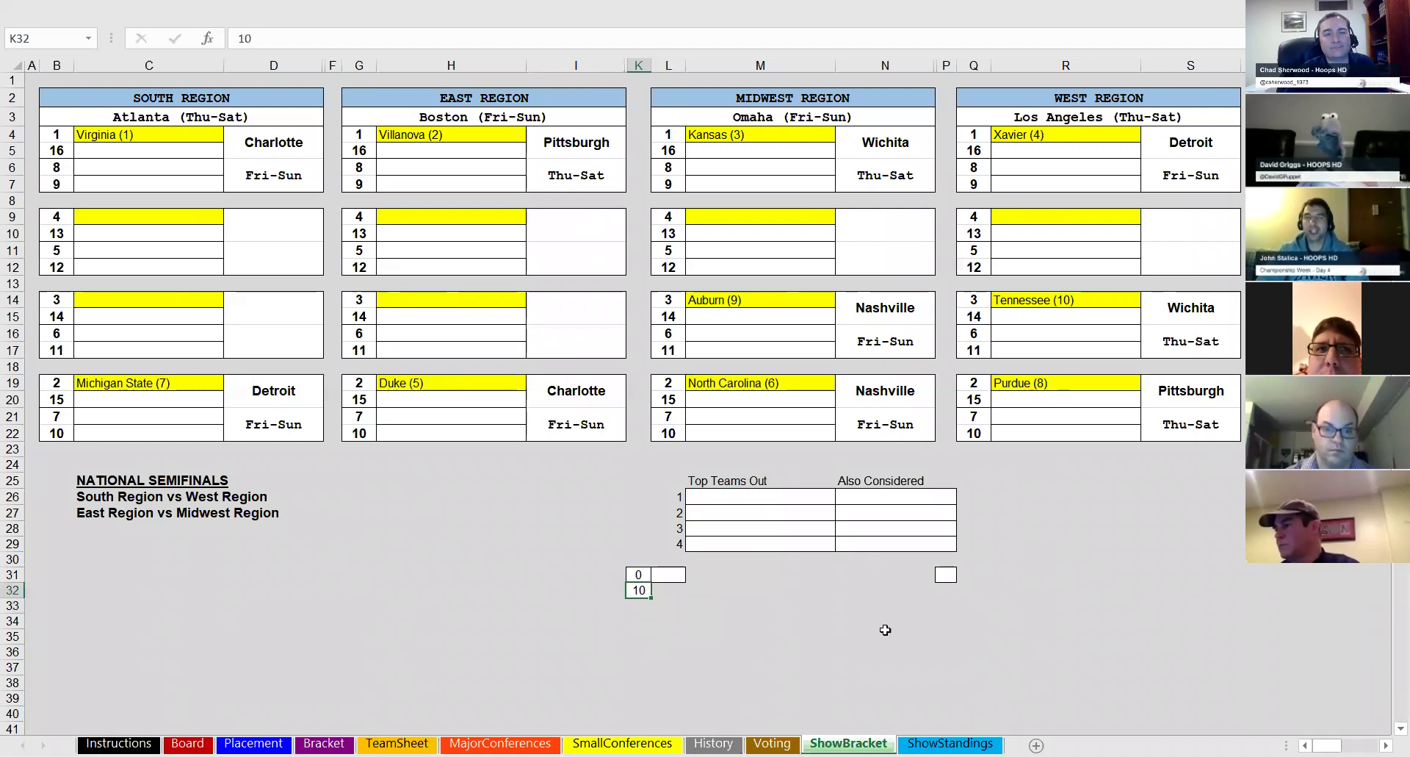
{"action": "type", "text": "11"}
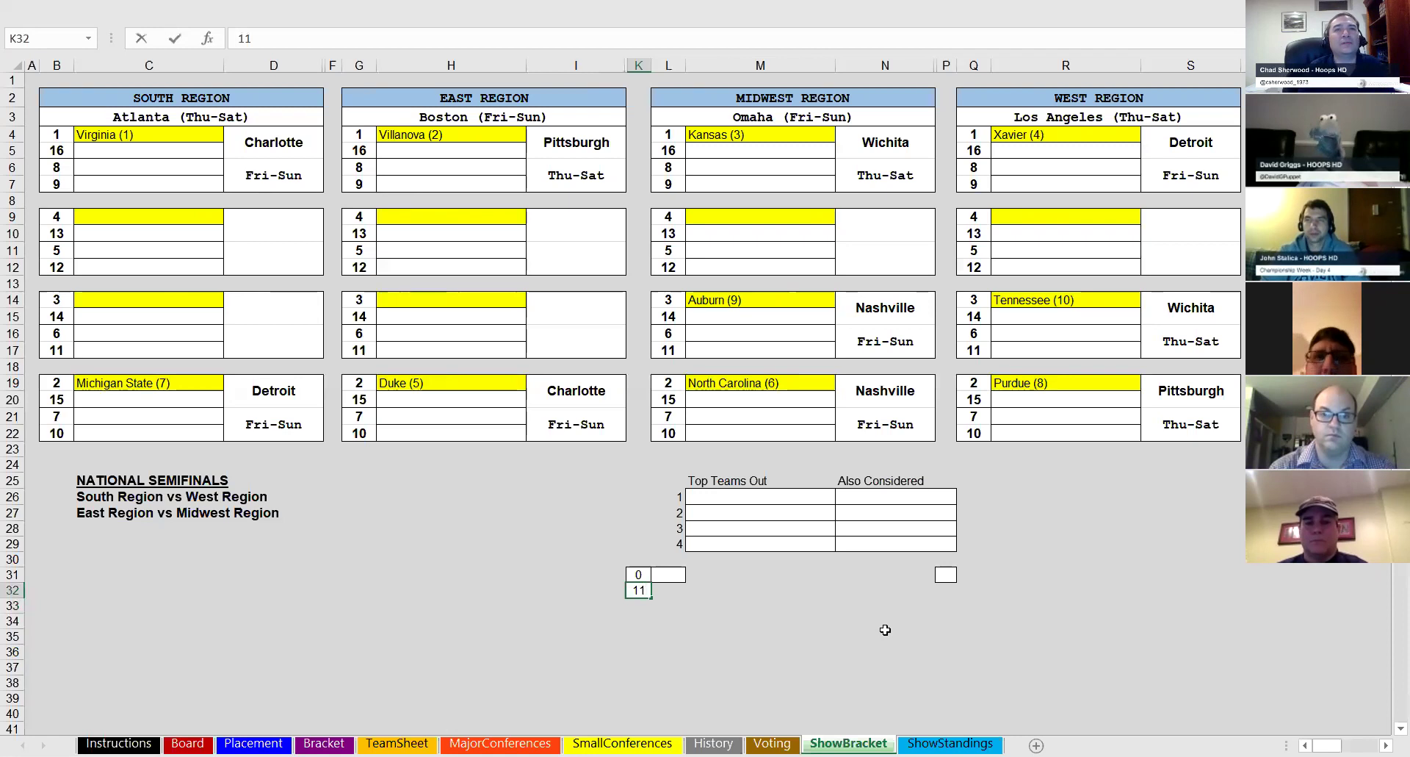
{"action": "key", "text": "Return"}
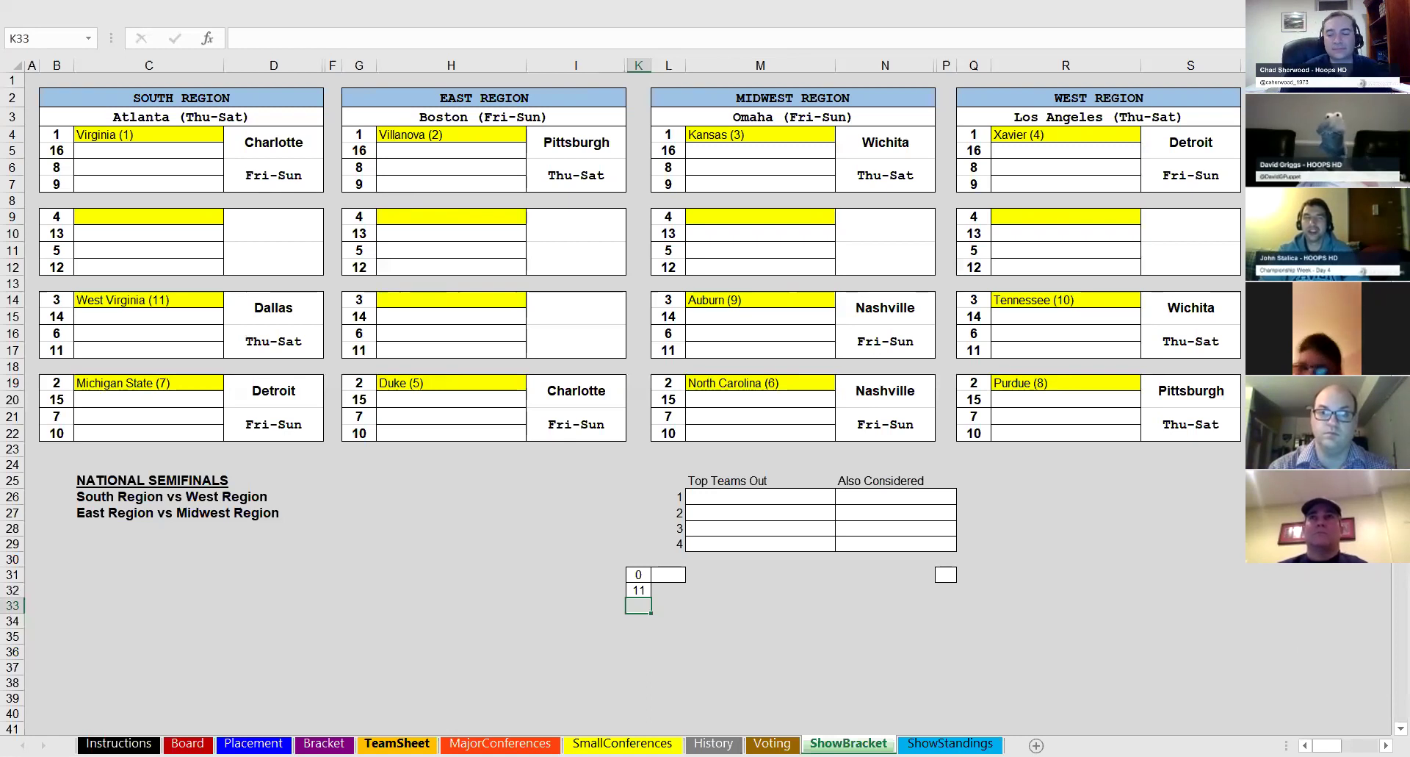
{"action": "left_click", "coordinate": [638, 589]}
{"action": "type", "text": "12"}
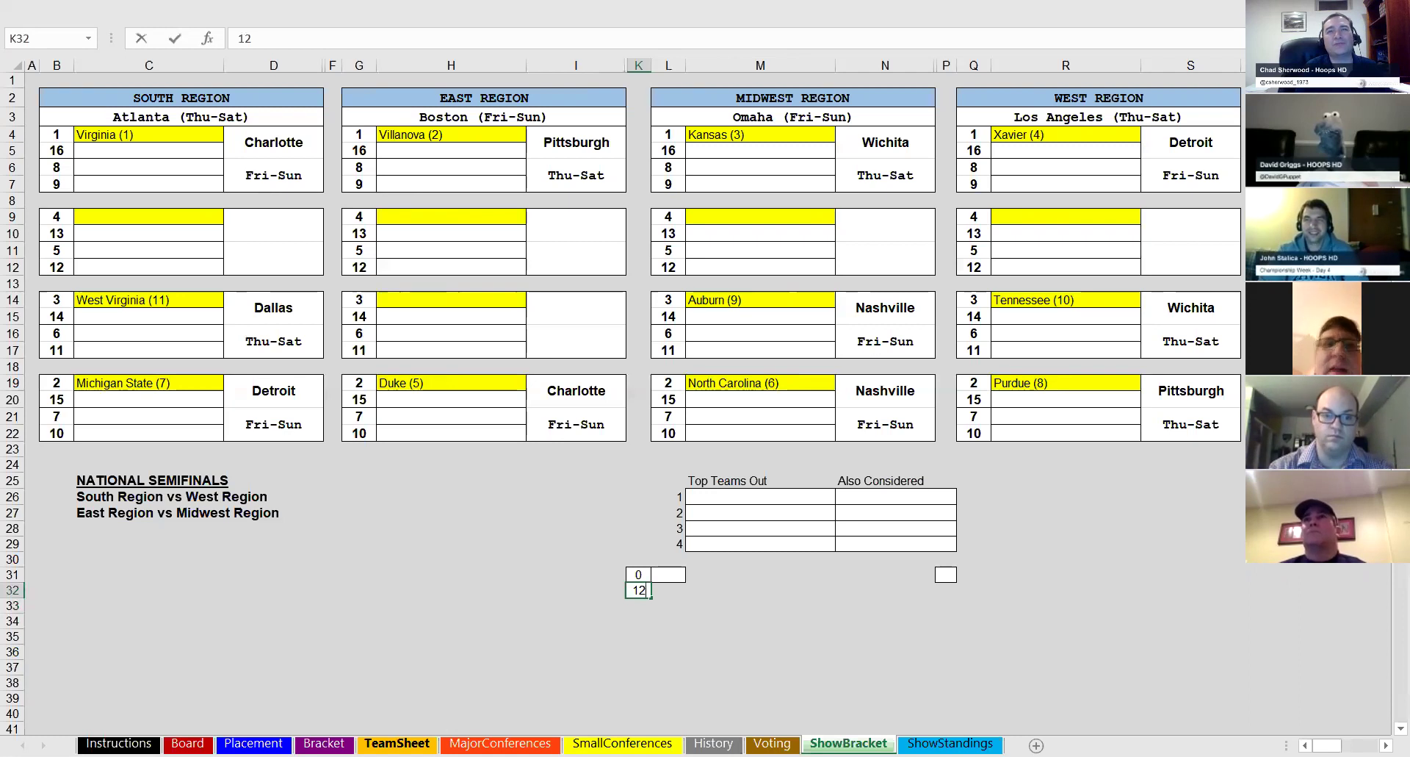
{"action": "key", "text": "Return"}
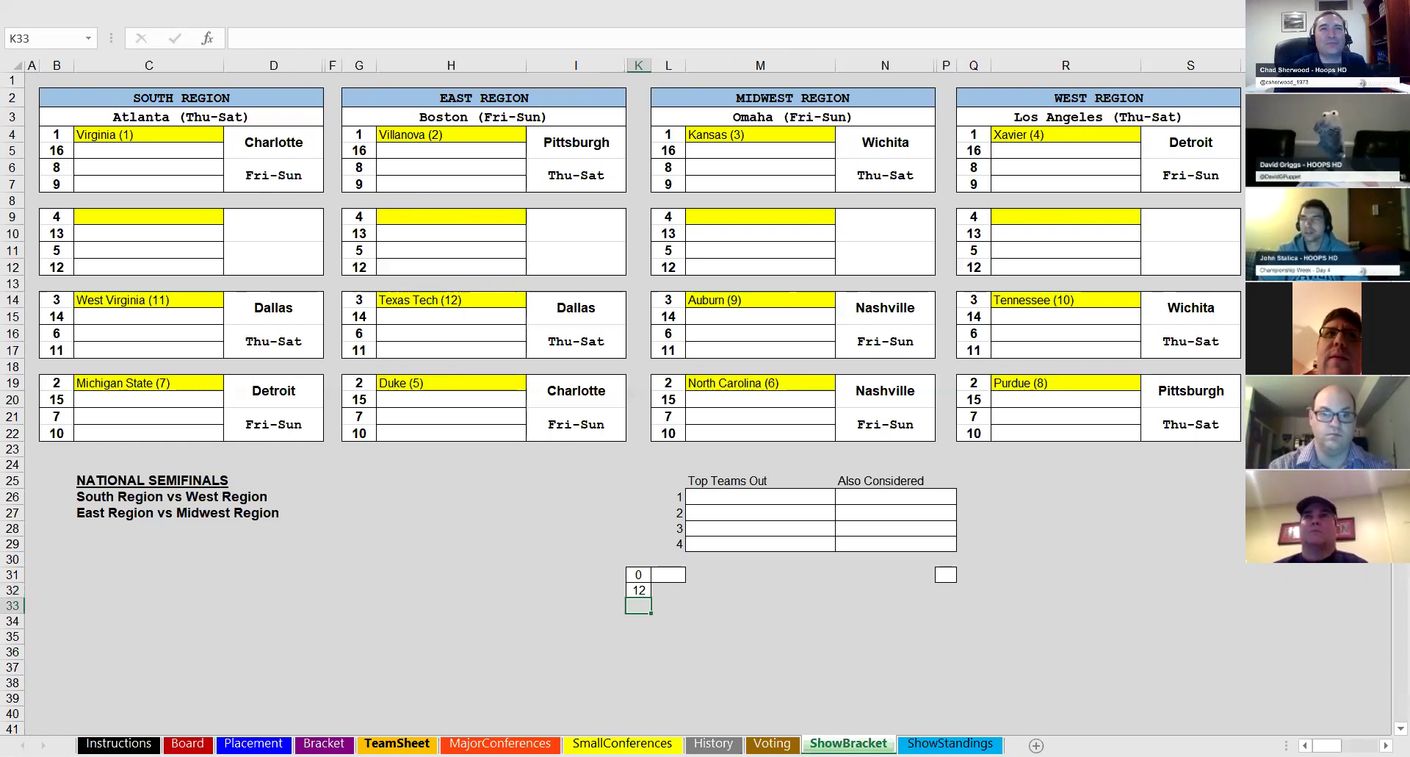
- Show Texas Tech as the first team on the TeamSheet sheet in place of Auburn
{"action": "key", "text": "ctrl+Page_Up"}
{"action": "key", "text": "ctrl+Page_Up"}
{"action": "key", "text": "ctrl+Page_Up"}
{"action": "key", "text": "ctrl+Page_Up"}
{"action": "key", "text": "ctrl+Page_Up"}
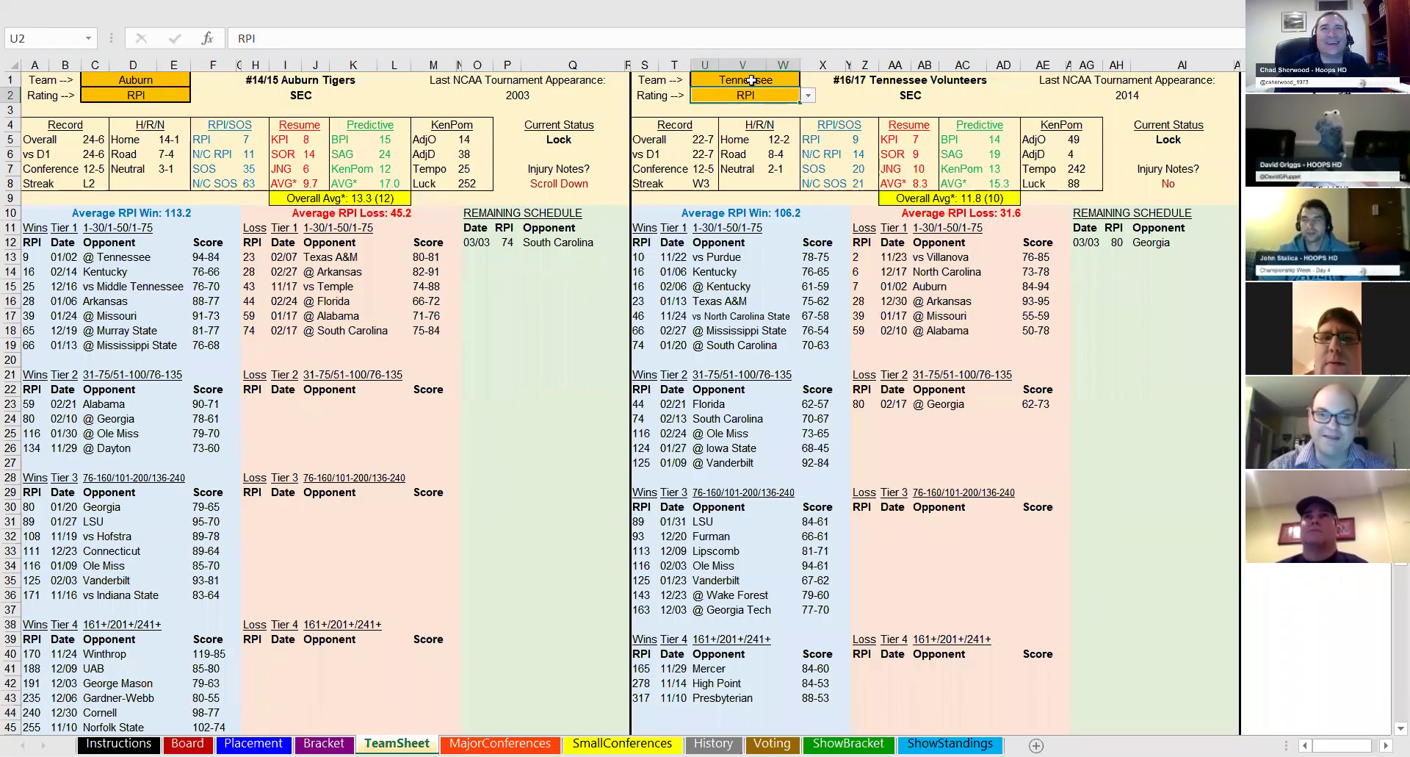
{"action": "left_click", "coordinate": [138, 78]}
{"action": "type", "text": "Texas Tech"}
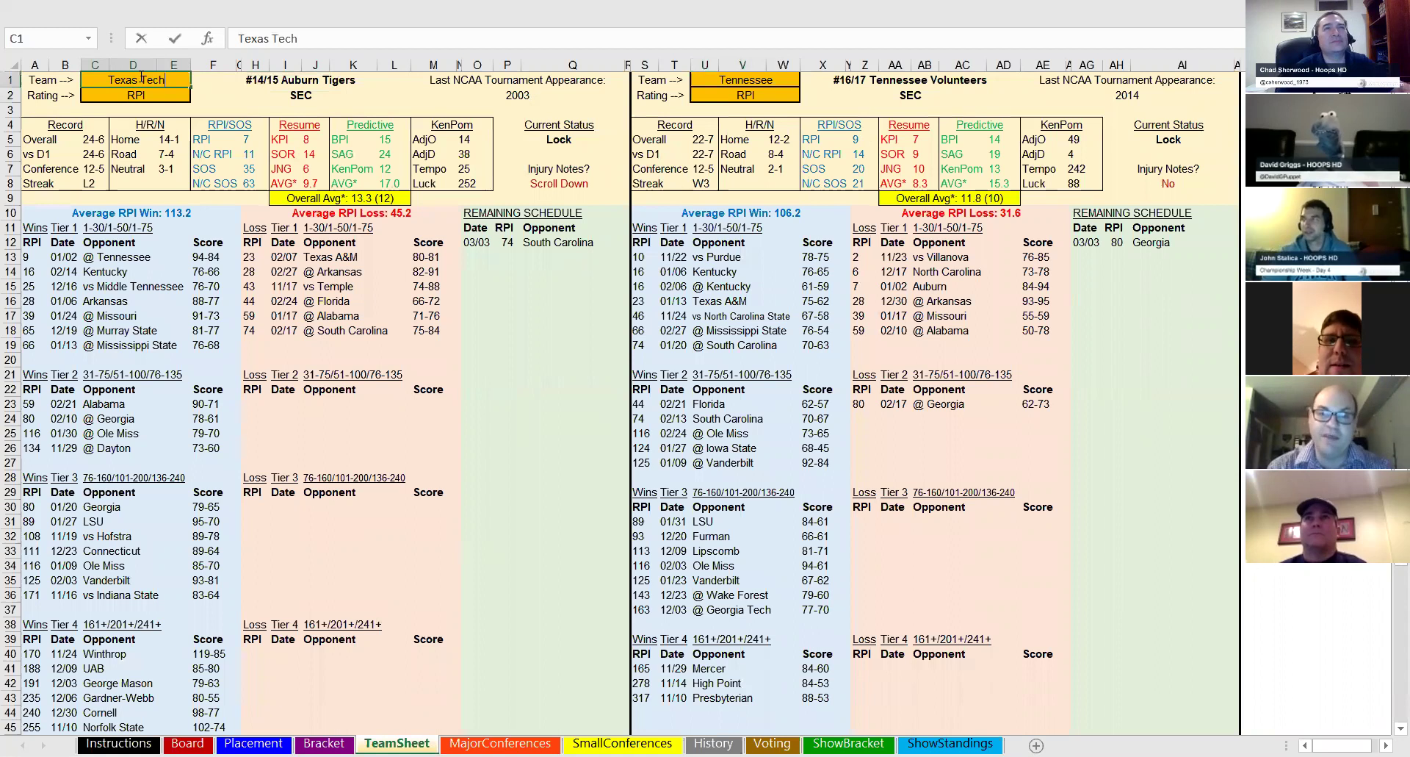
{"action": "key", "text": "Return"}
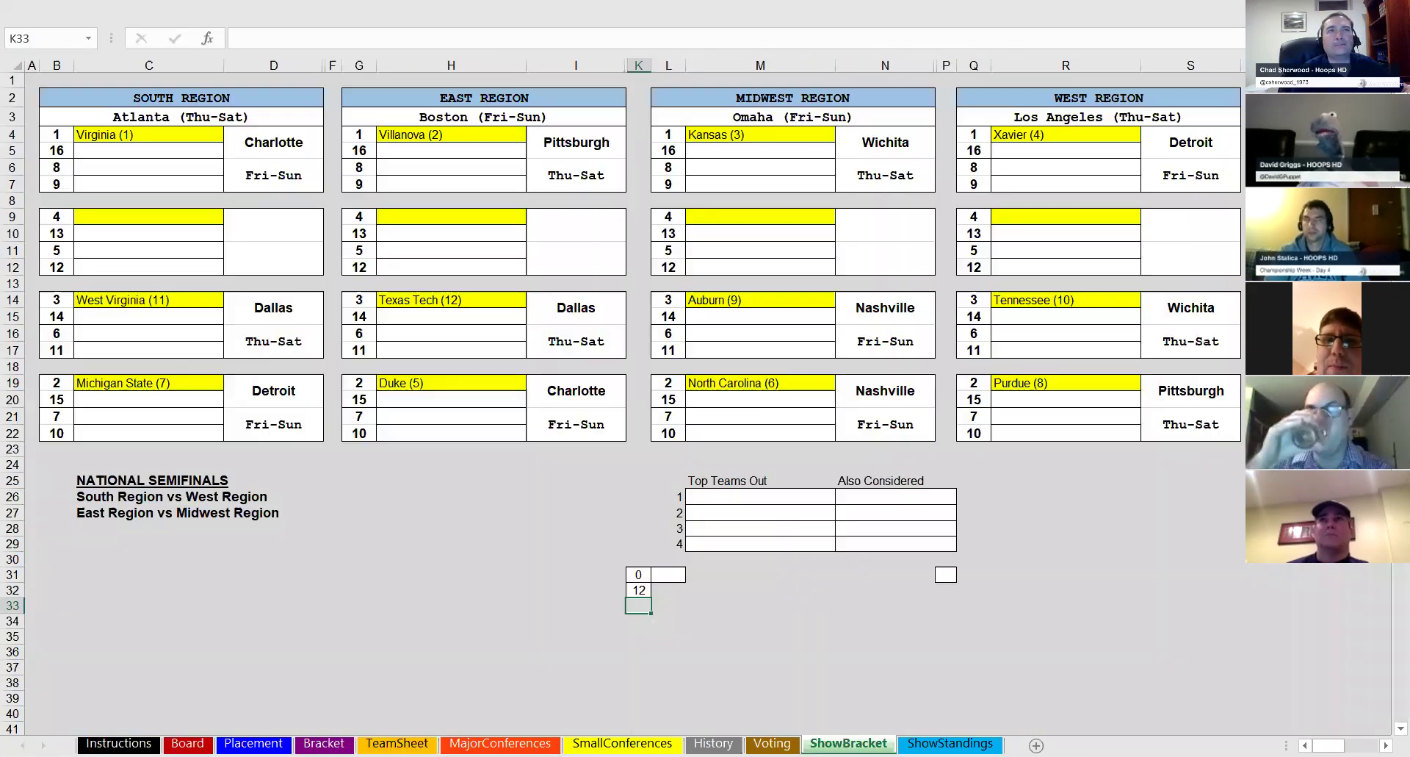
- Reveal the thirteenth overall seed on the ShowBracket sheet by setting cell K32 to 13
{"action": "left_click", "coordinate": [848, 744]}
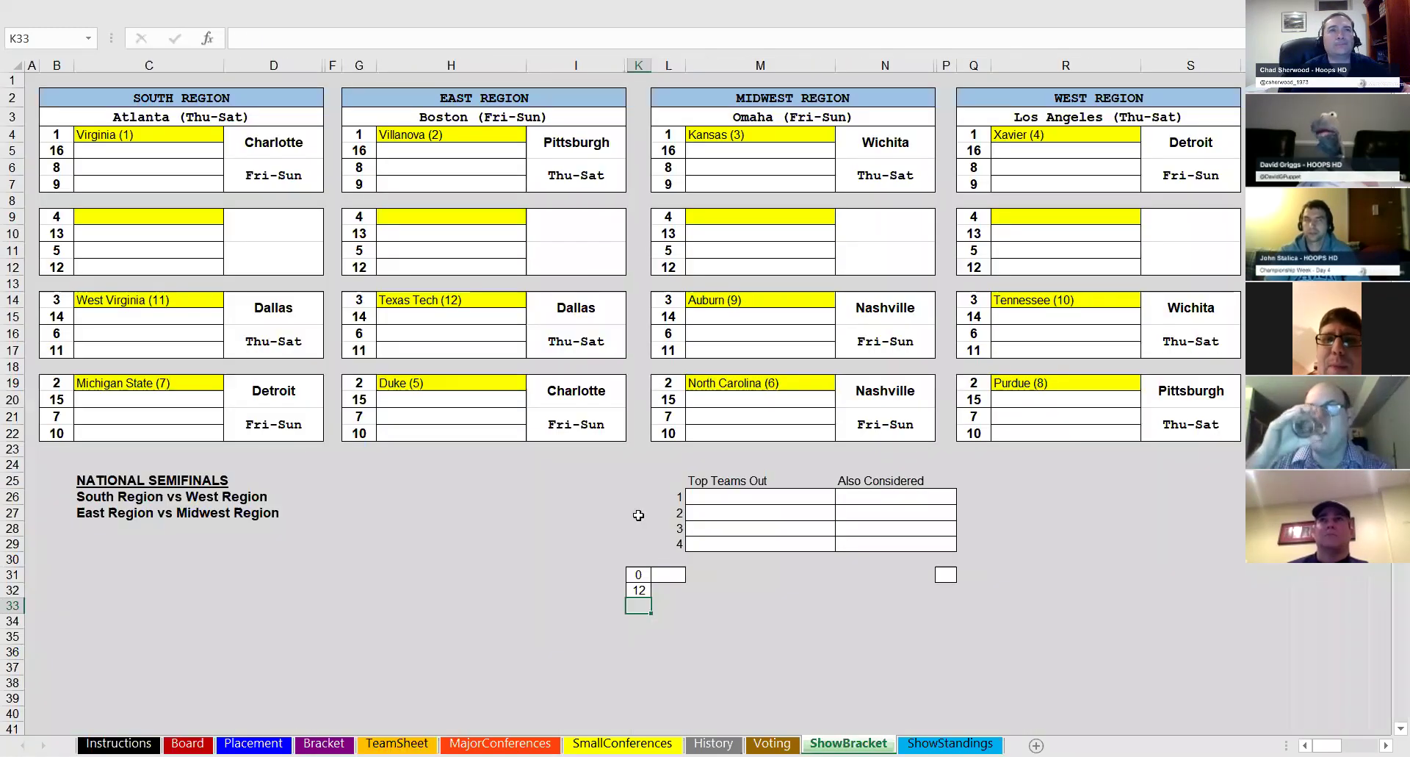
{"action": "left_click", "coordinate": [639, 589]}
{"action": "double_click", "coordinate": [639, 589]}
{"action": "key", "text": "BackSpace"}
{"action": "type", "text": "3"}
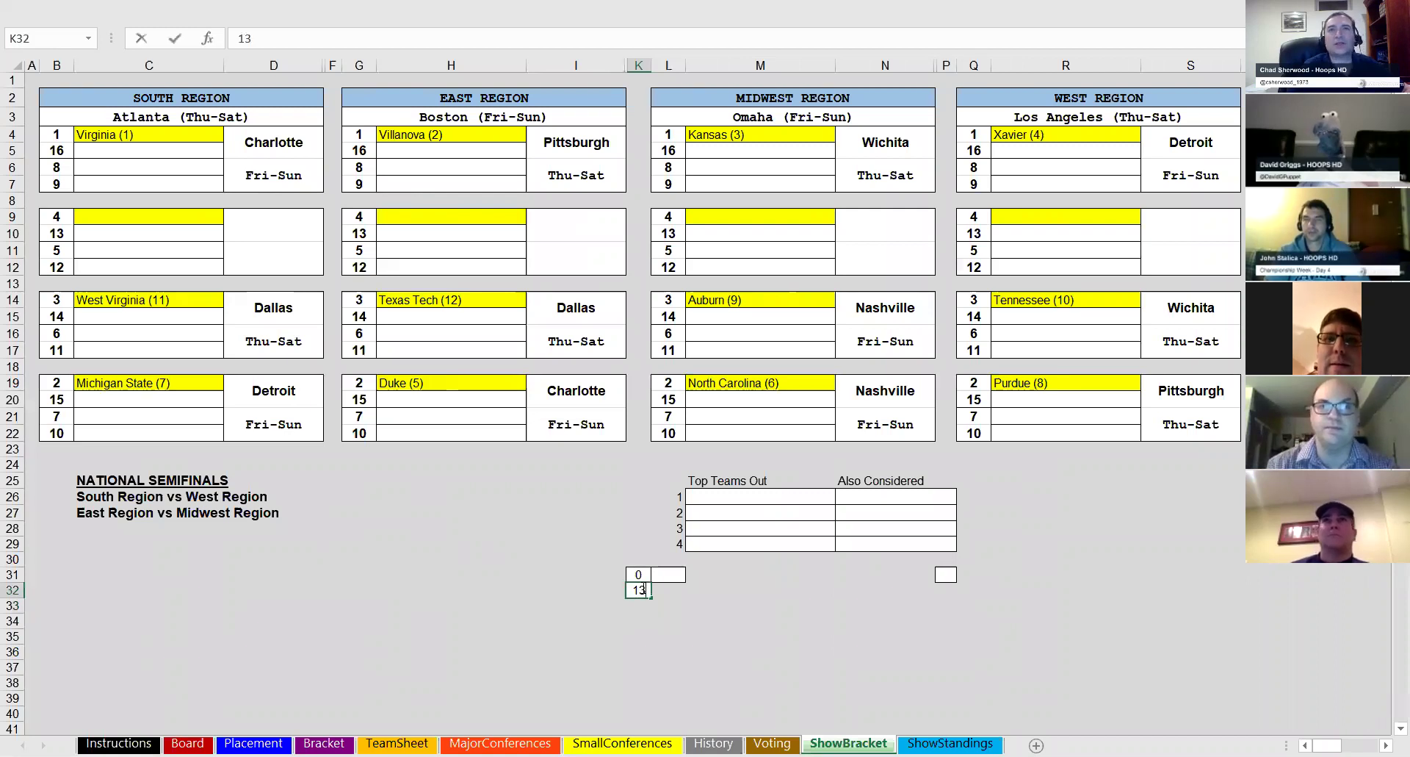
{"action": "key", "text": "Return"}
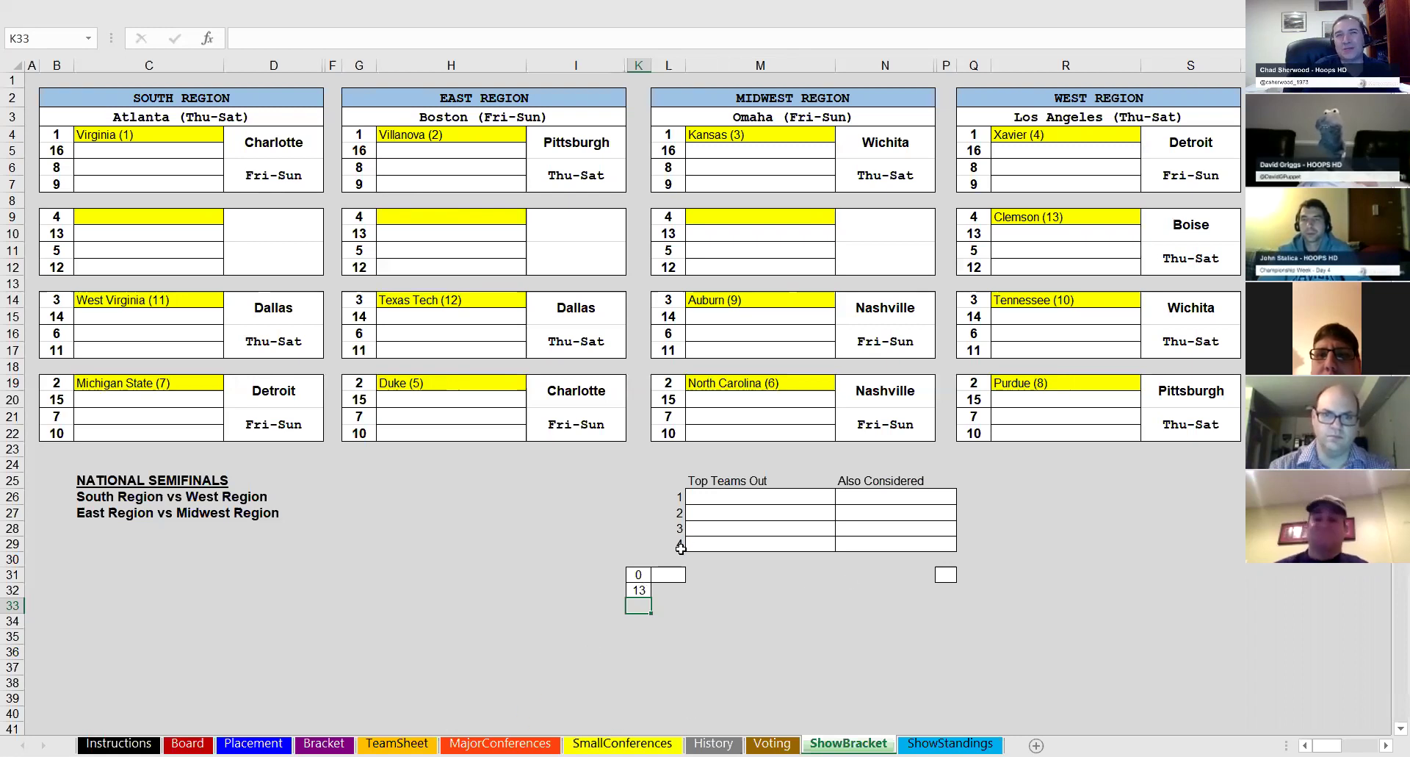
- Reveal the fourteenth and fifteenth overall seeds in turn by setting cell K32 to 14, followed by 15
{"action": "left_click", "coordinate": [639, 589]}
{"action": "type", "text": "1"}
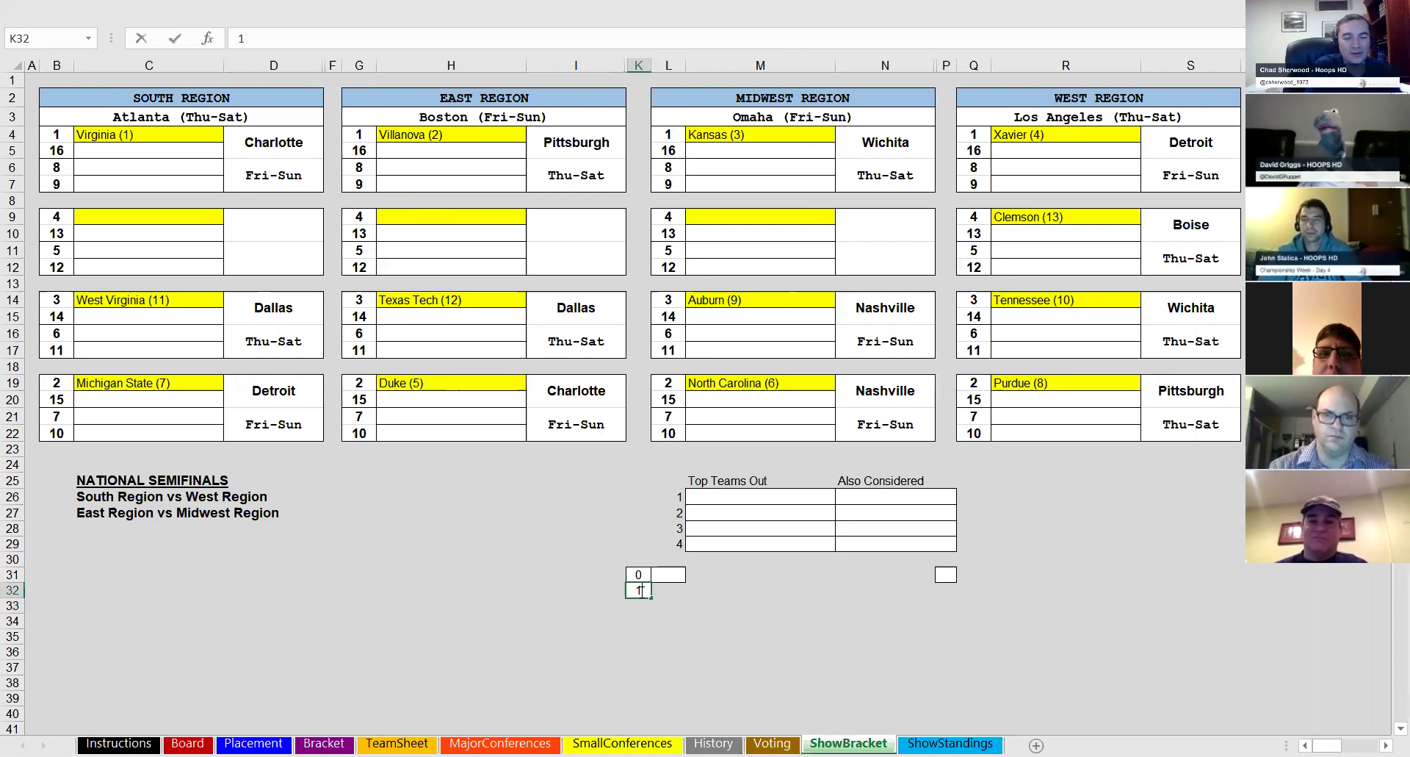
{"action": "type", "text": "4"}
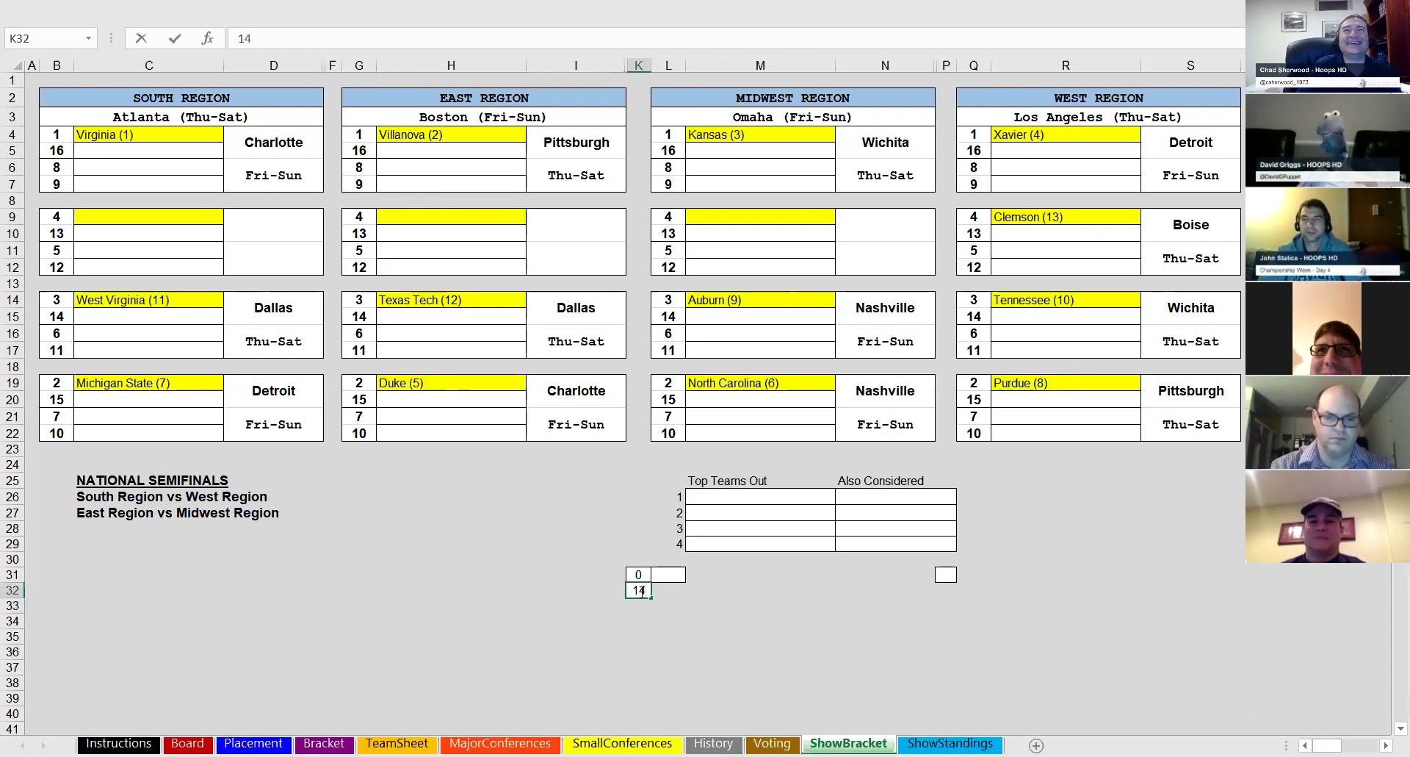
{"action": "key", "text": "Return"}
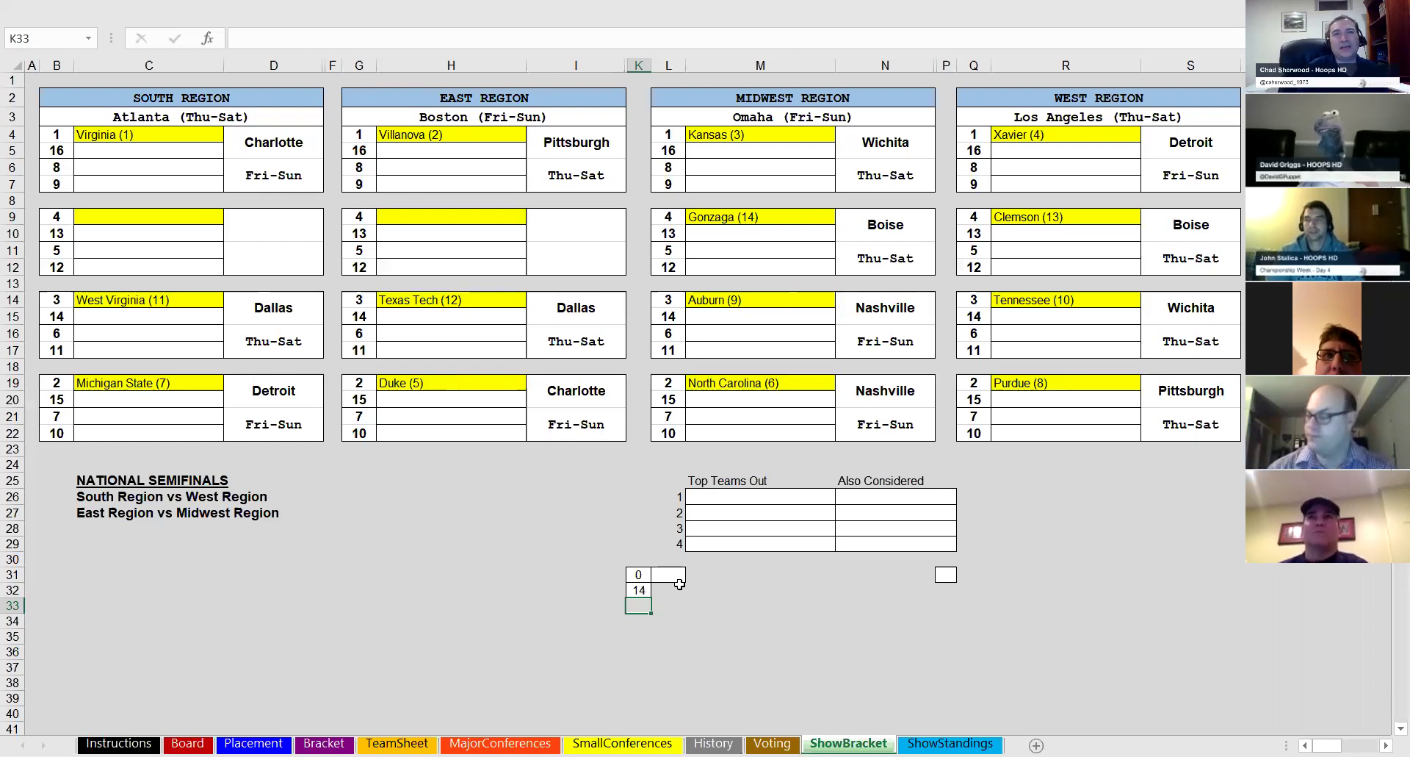
{"action": "left_click", "coordinate": [640, 595]}
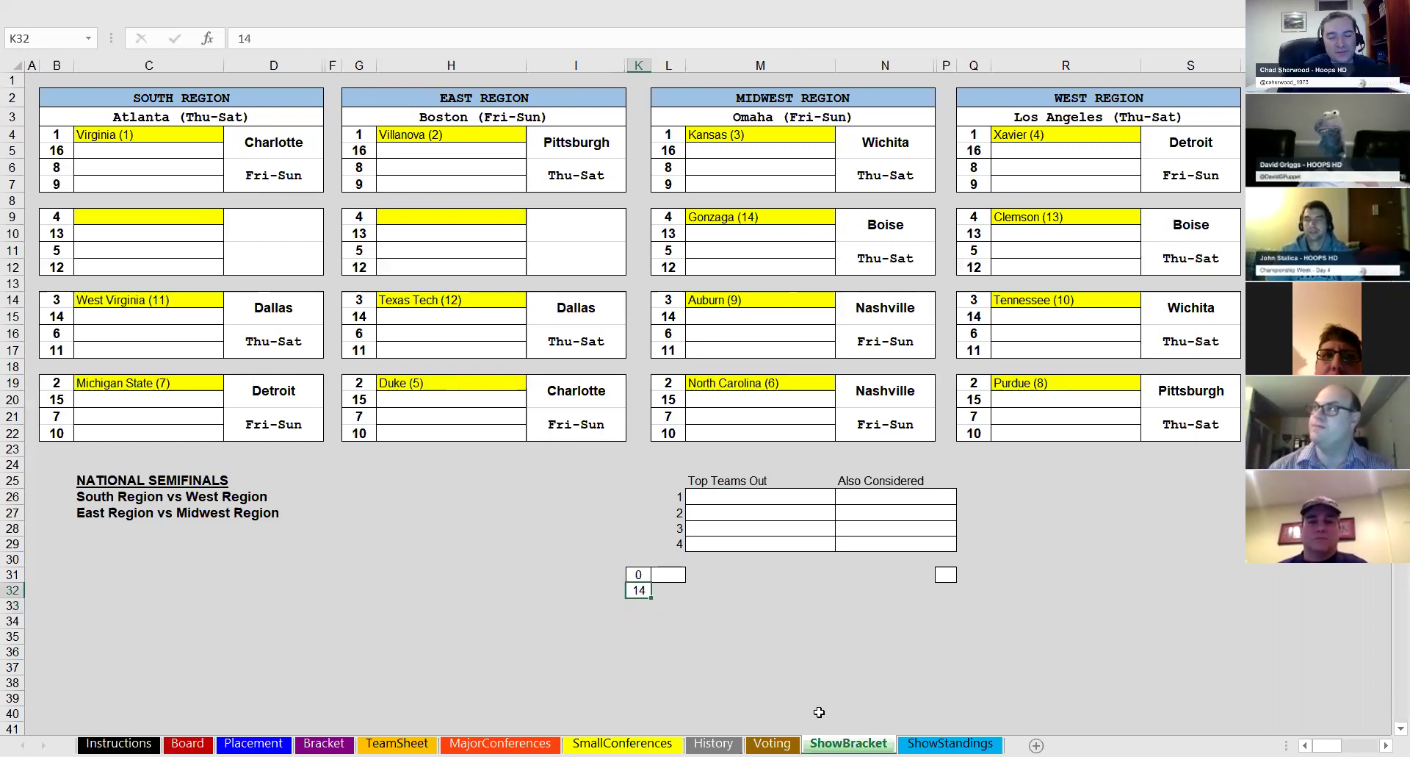
{"action": "type", "text": "15"}
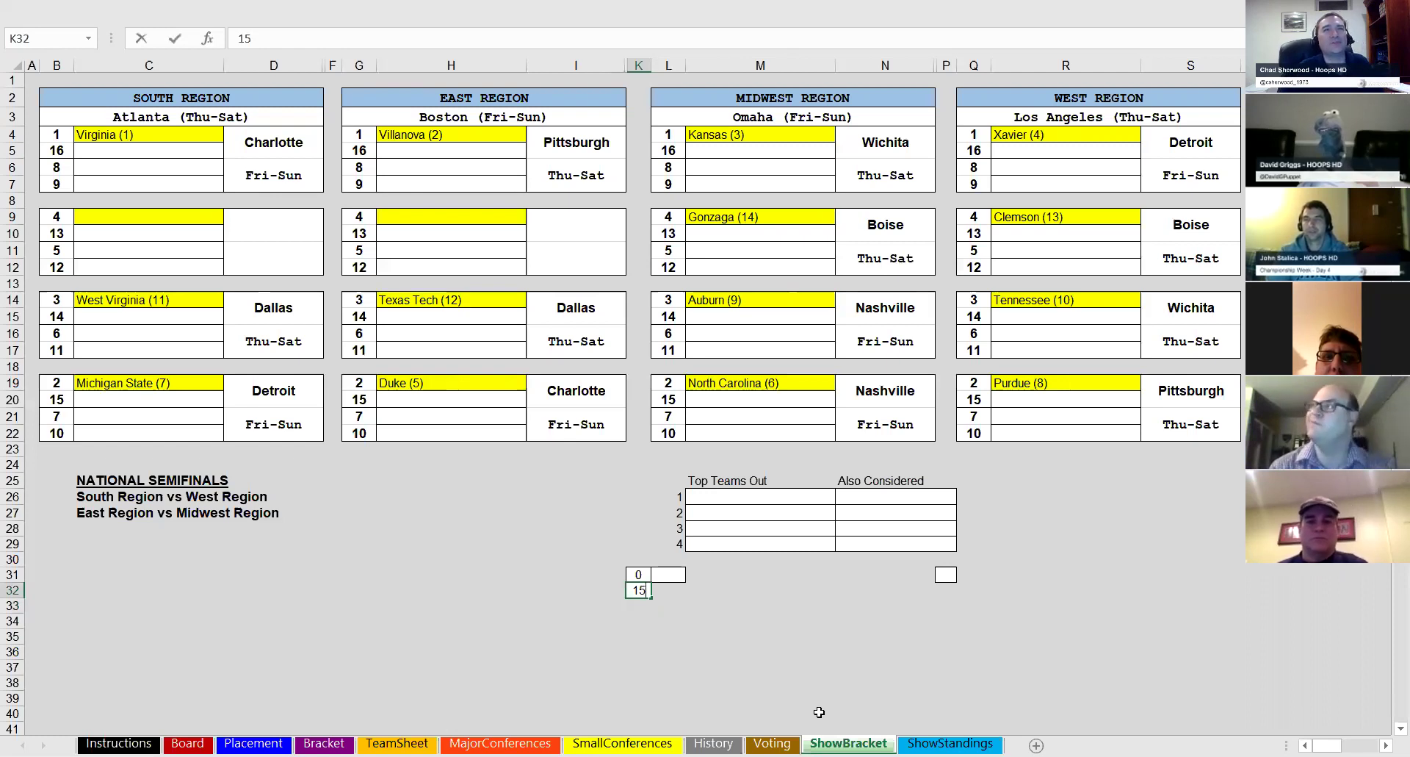
{"action": "key", "text": "Return"}
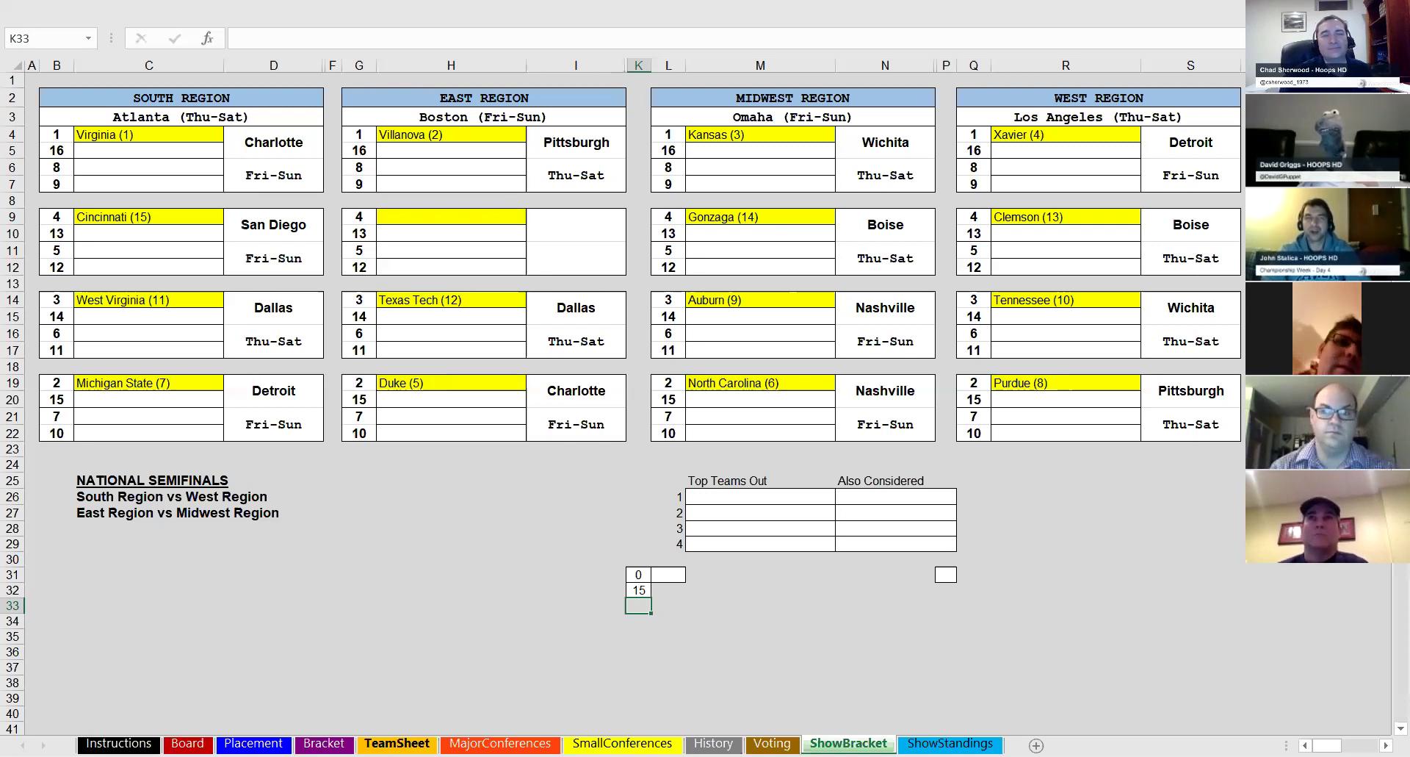
- Show Cincinnati as the first team and Gonzaga as the second team on the TeamSheet sheet
{"action": "left_click", "coordinate": [397, 743]}
{"action": "left_click", "coordinate": [157, 79]}
{"action": "type", "text": "Cincinnati"}
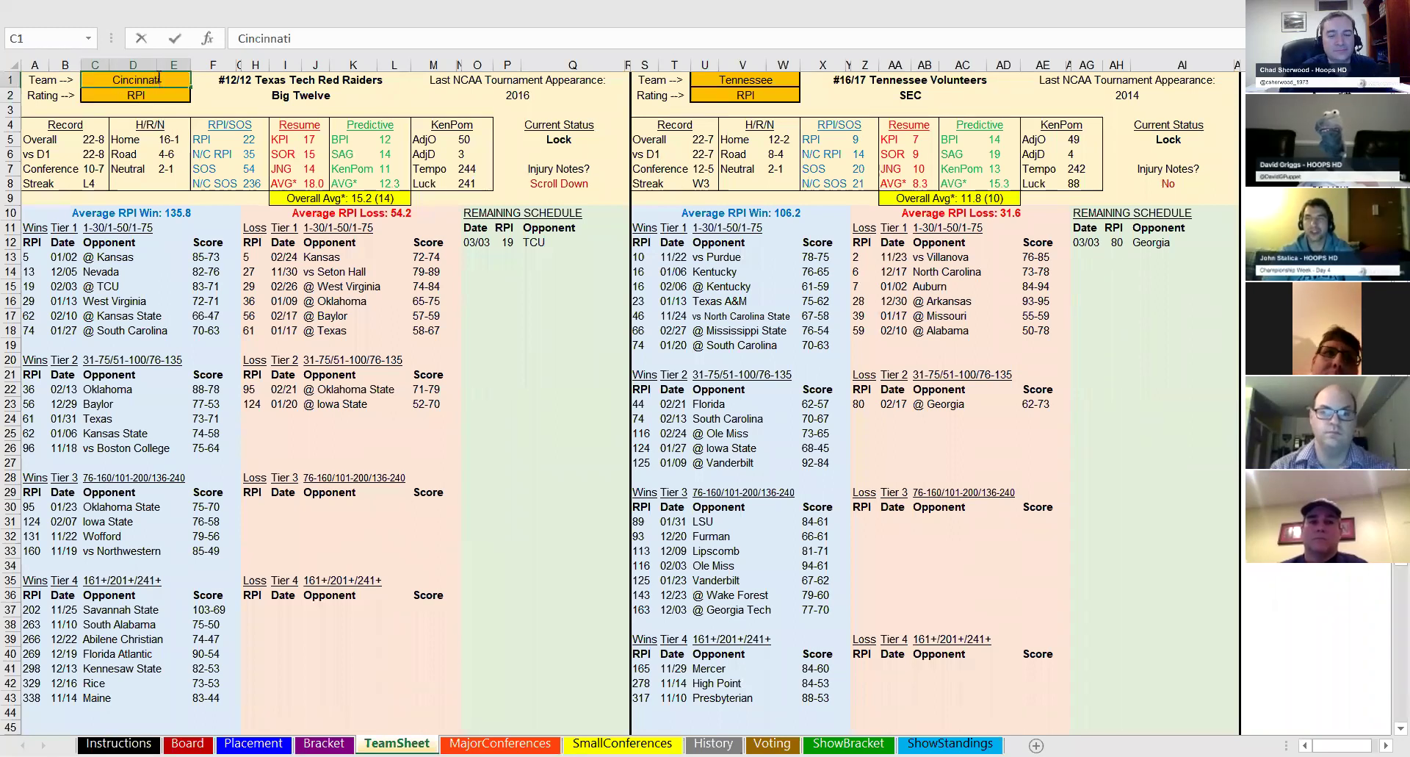
{"action": "key", "text": "Tab"}
{"action": "type", "text": "Gonzaga"}
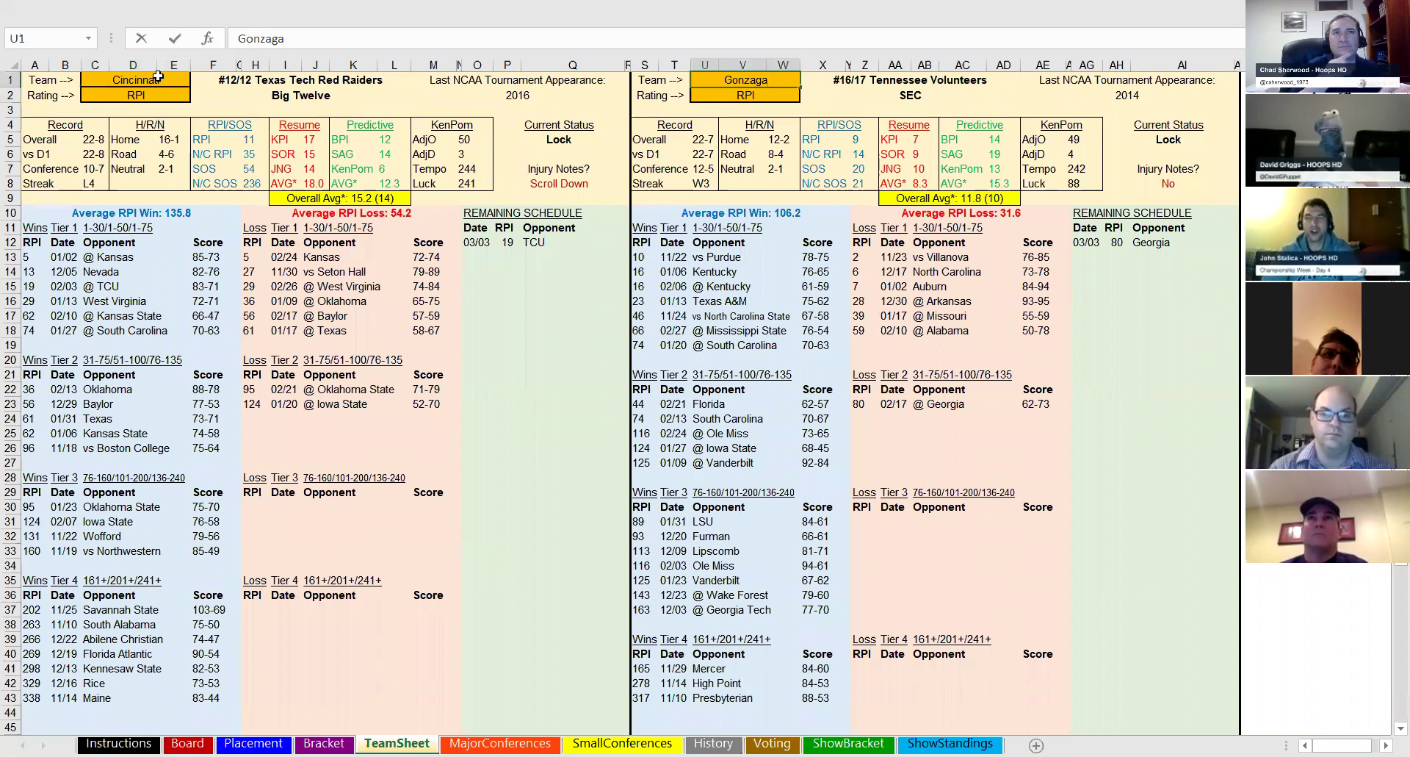
{"action": "key", "text": "Tab"}
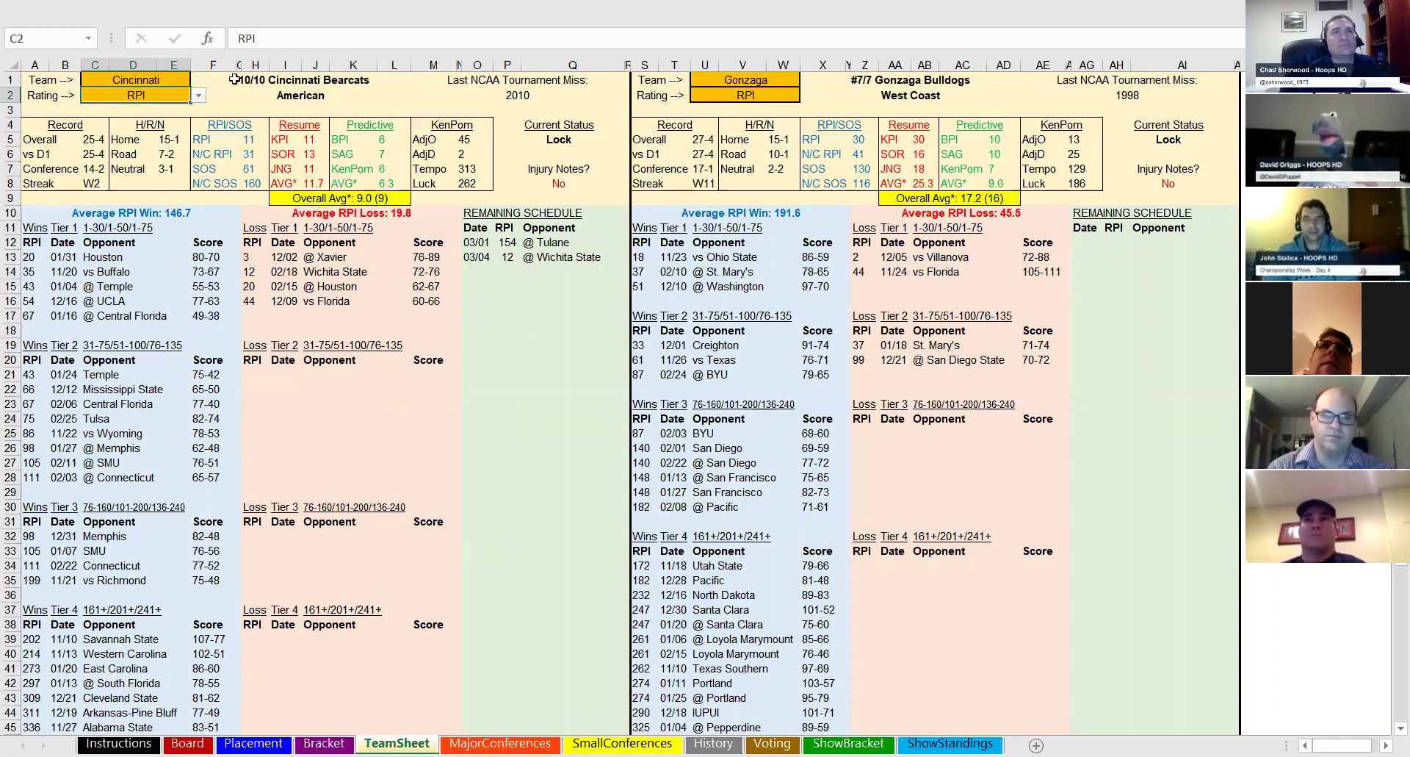
- Replace Gonzaga with Wichita State as the second team for comparison with Cincinnati
{"action": "left_click", "coordinate": [784, 82]}
{"action": "type", "text": "Wichita State"}
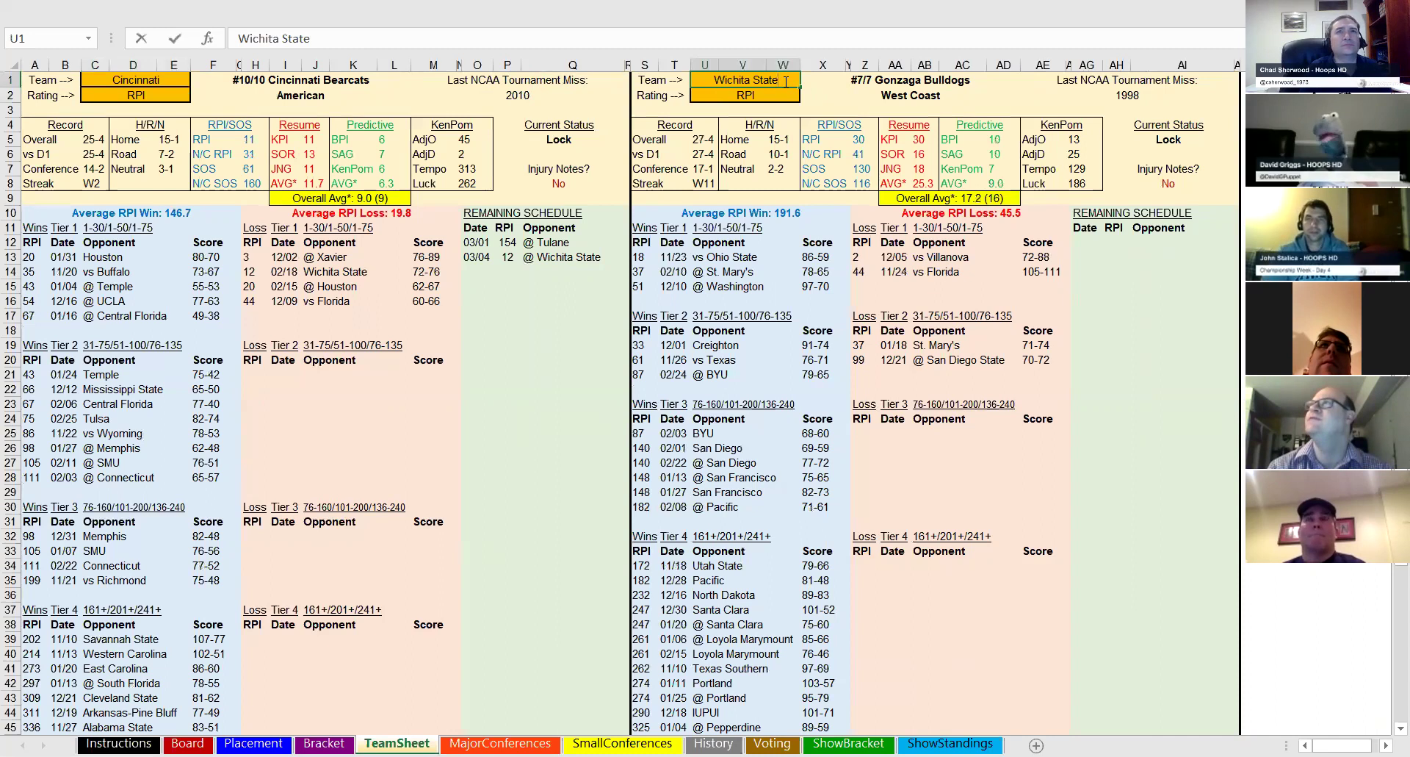
{"action": "key", "text": "Return"}
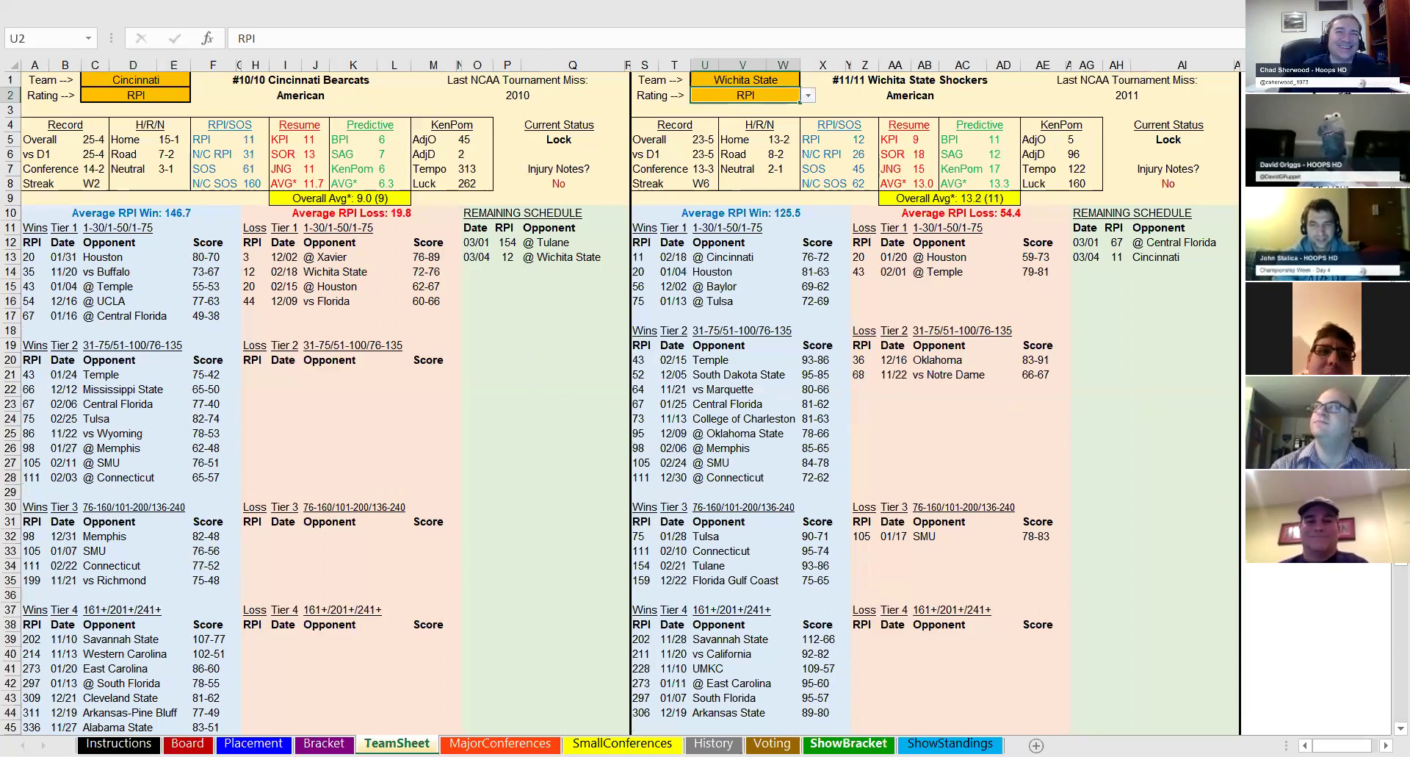
- Reveal the sixteenth overall seed on the ShowBracket sheet by setting cell K32 to 16
{"action": "left_click", "coordinate": [848, 743]}
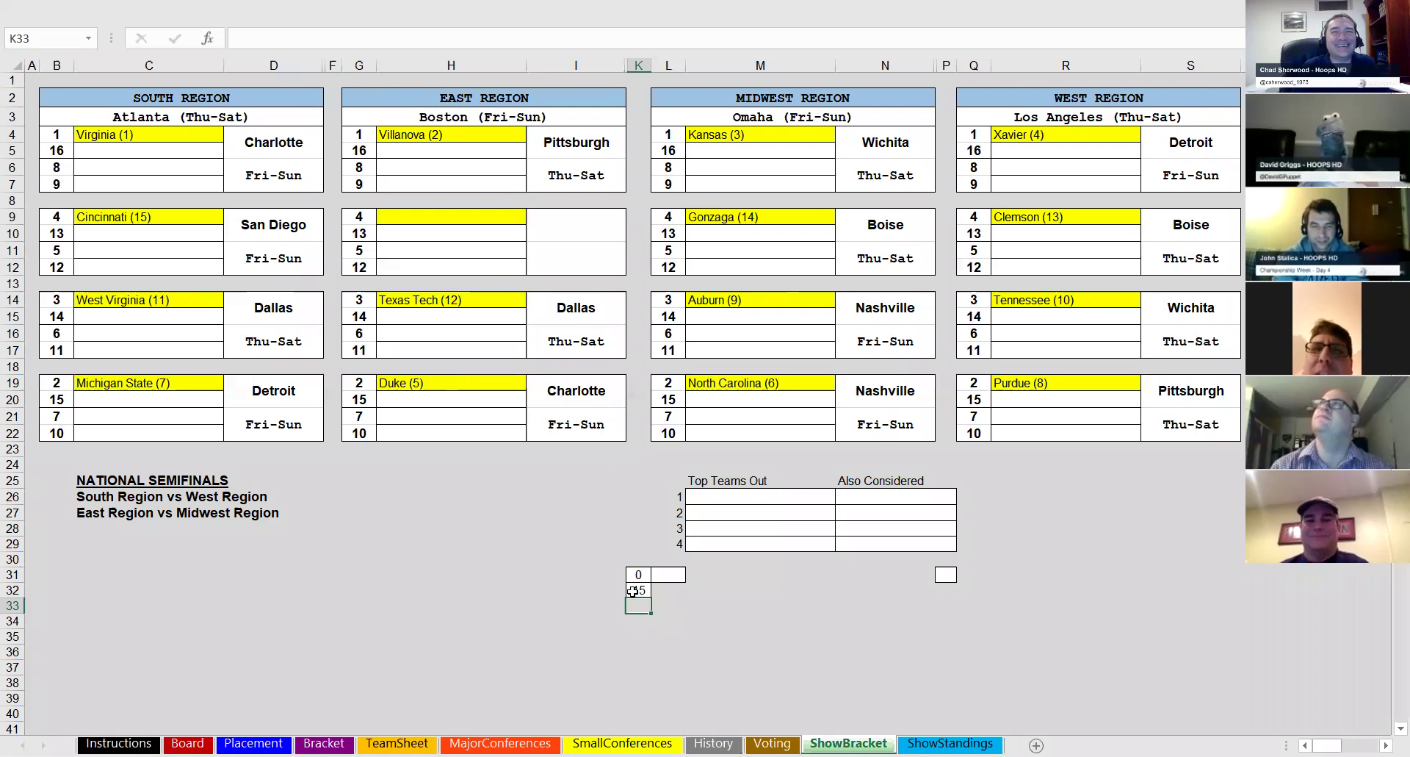
{"action": "type", "text": "16"}
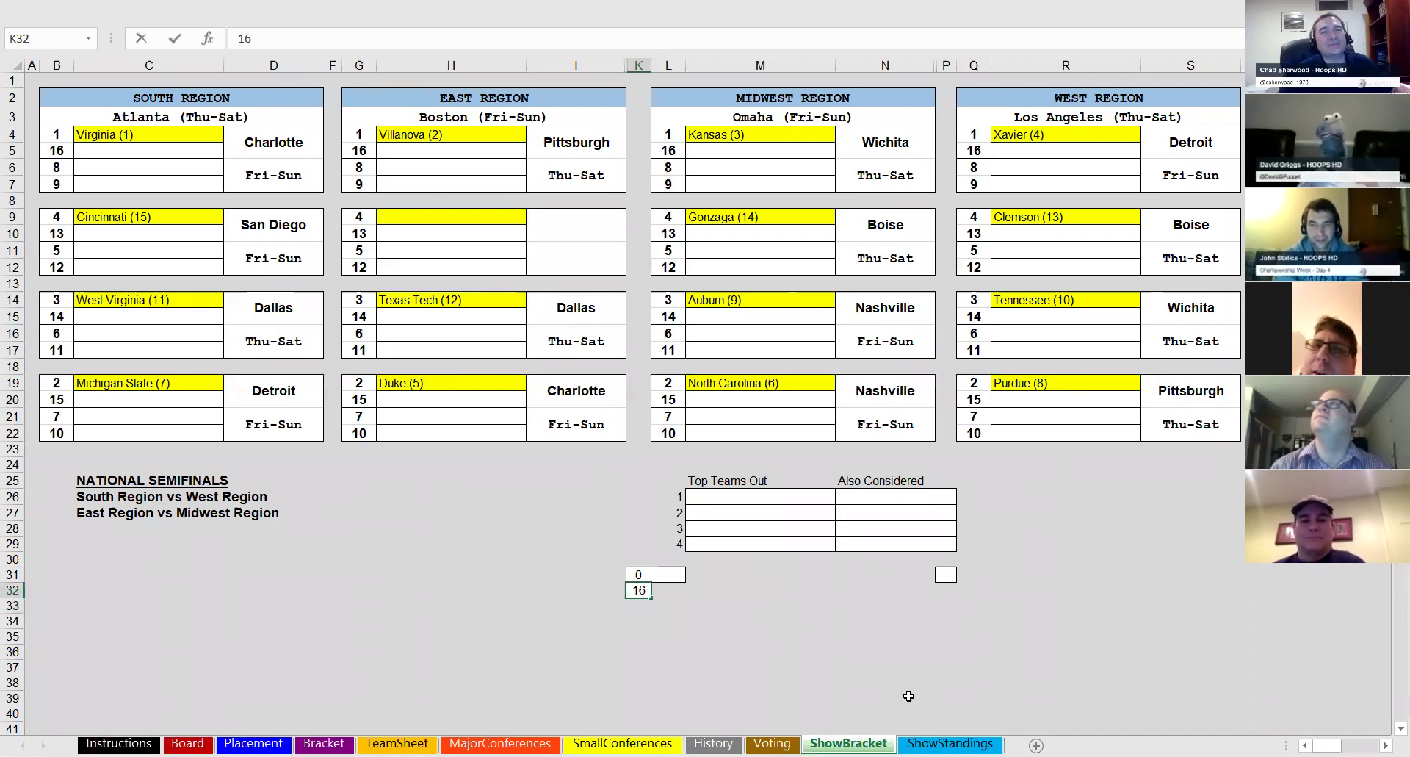
{"action": "key", "text": "Return"}
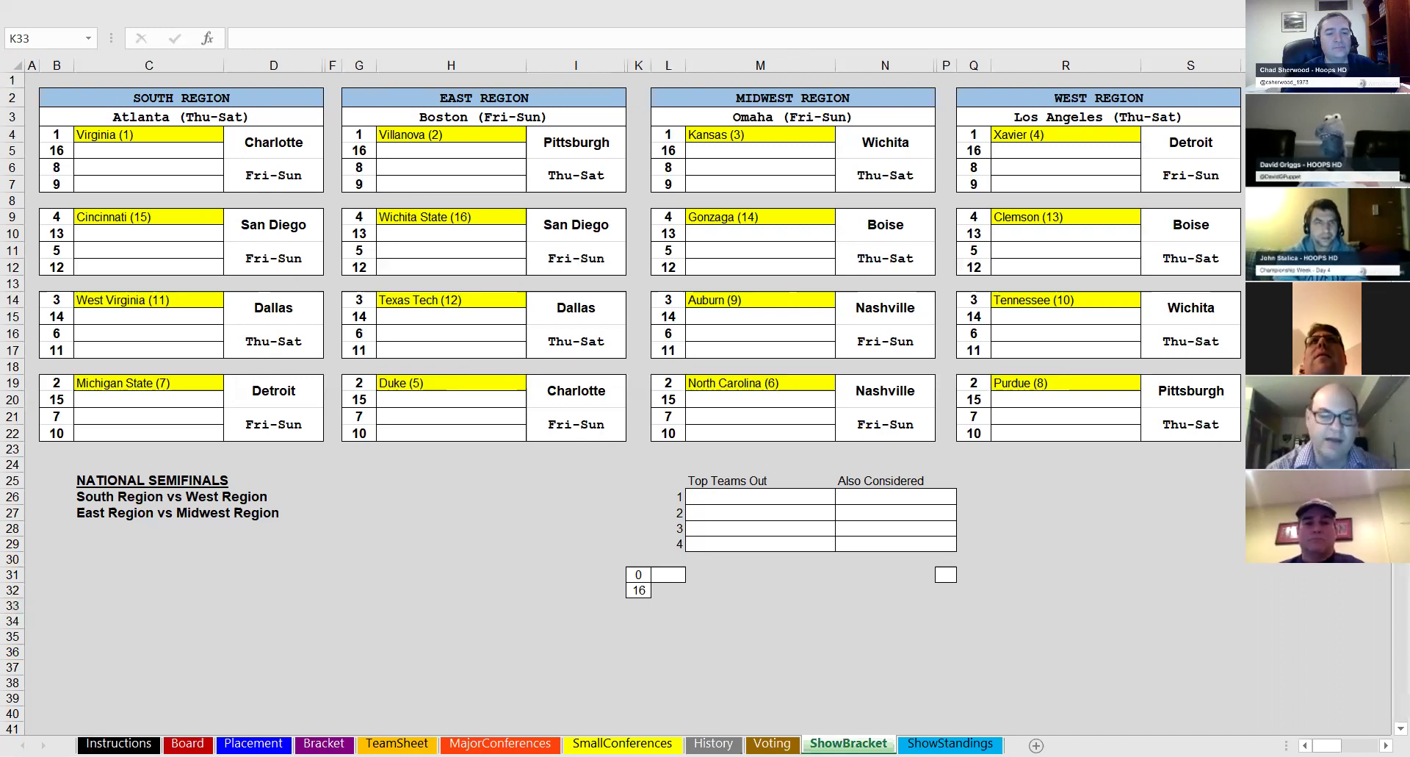
- Reveal the number 5 seeds in all four regions by setting cell K31 to 5
{"action": "left_click", "coordinate": [638, 606]}
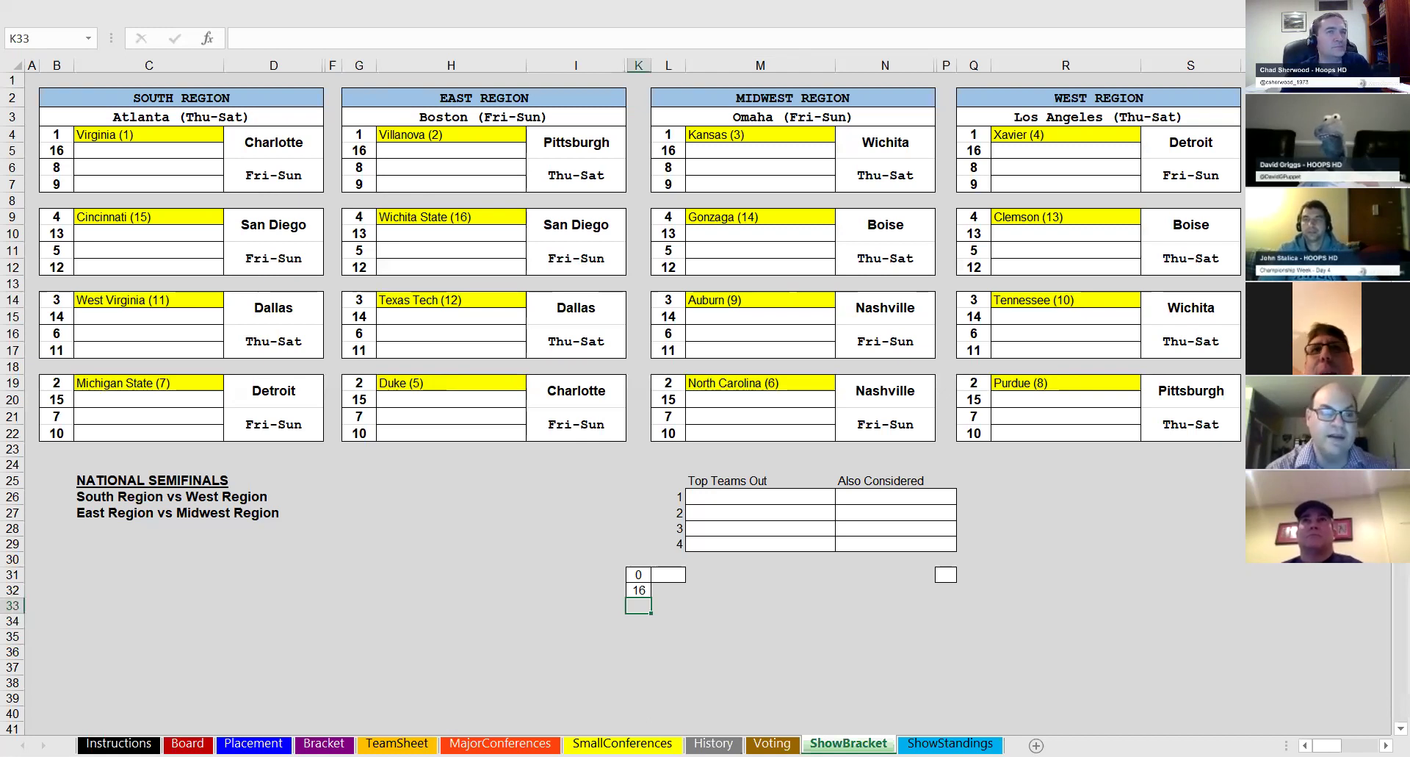
{"action": "left_click", "coordinate": [637, 563]}
{"action": "left_click", "coordinate": [637, 573]}
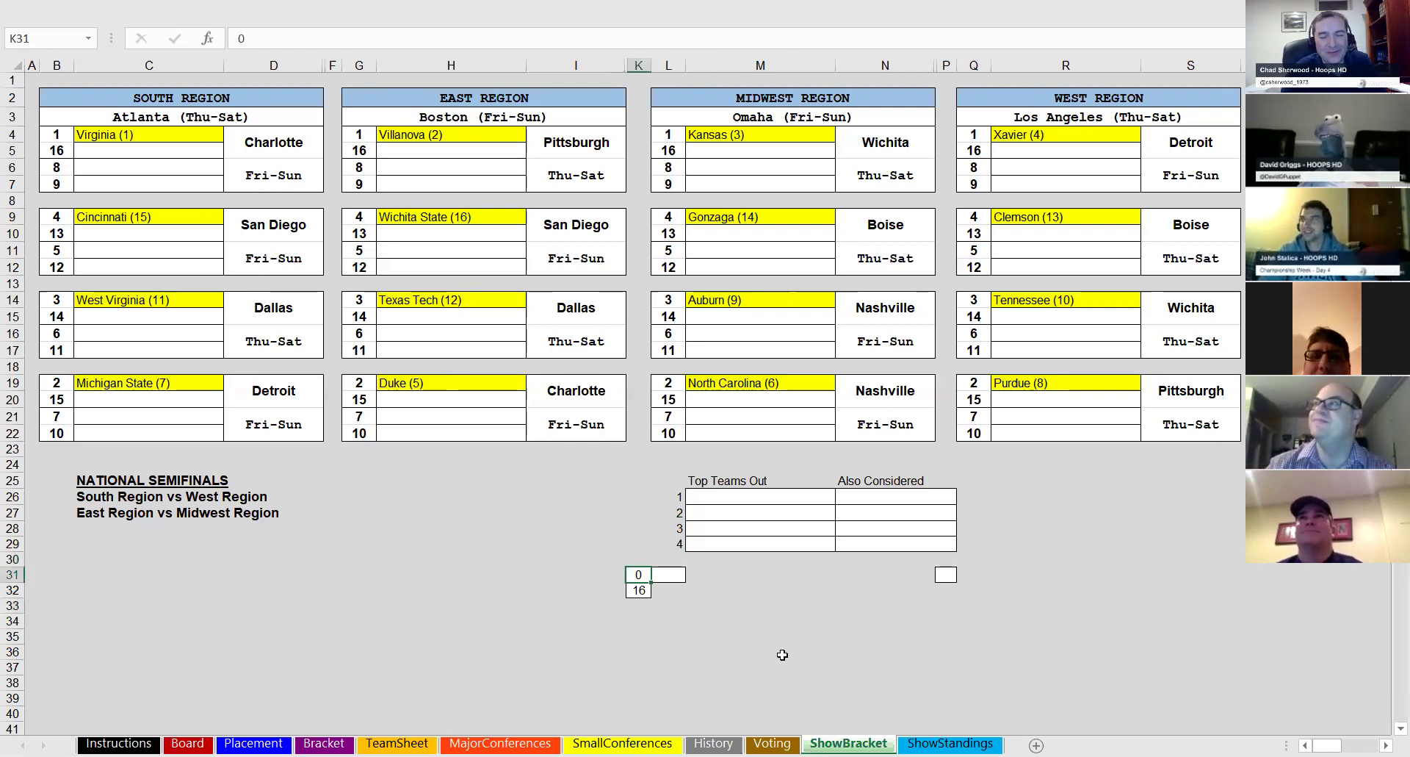
{"action": "type", "text": "5"}
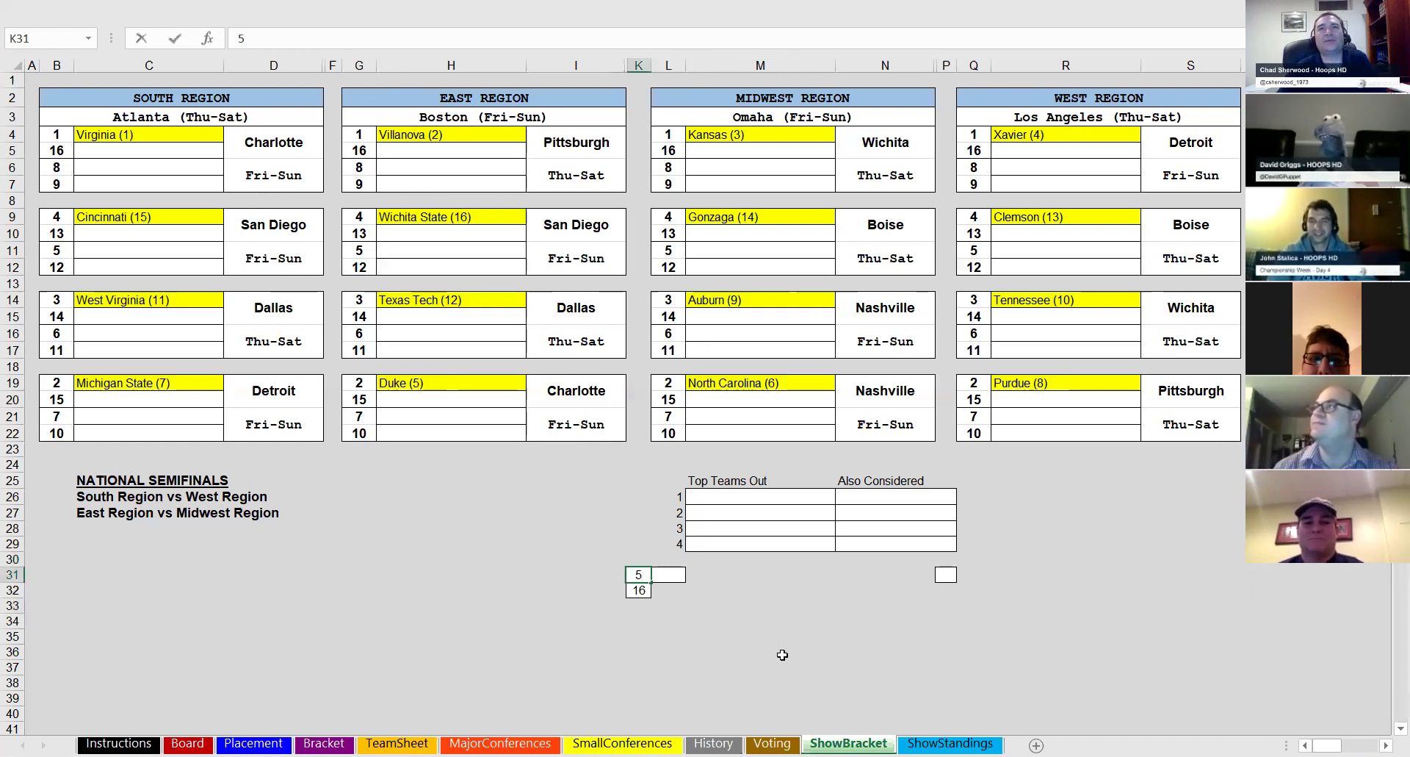
{"action": "key", "text": "Return"}
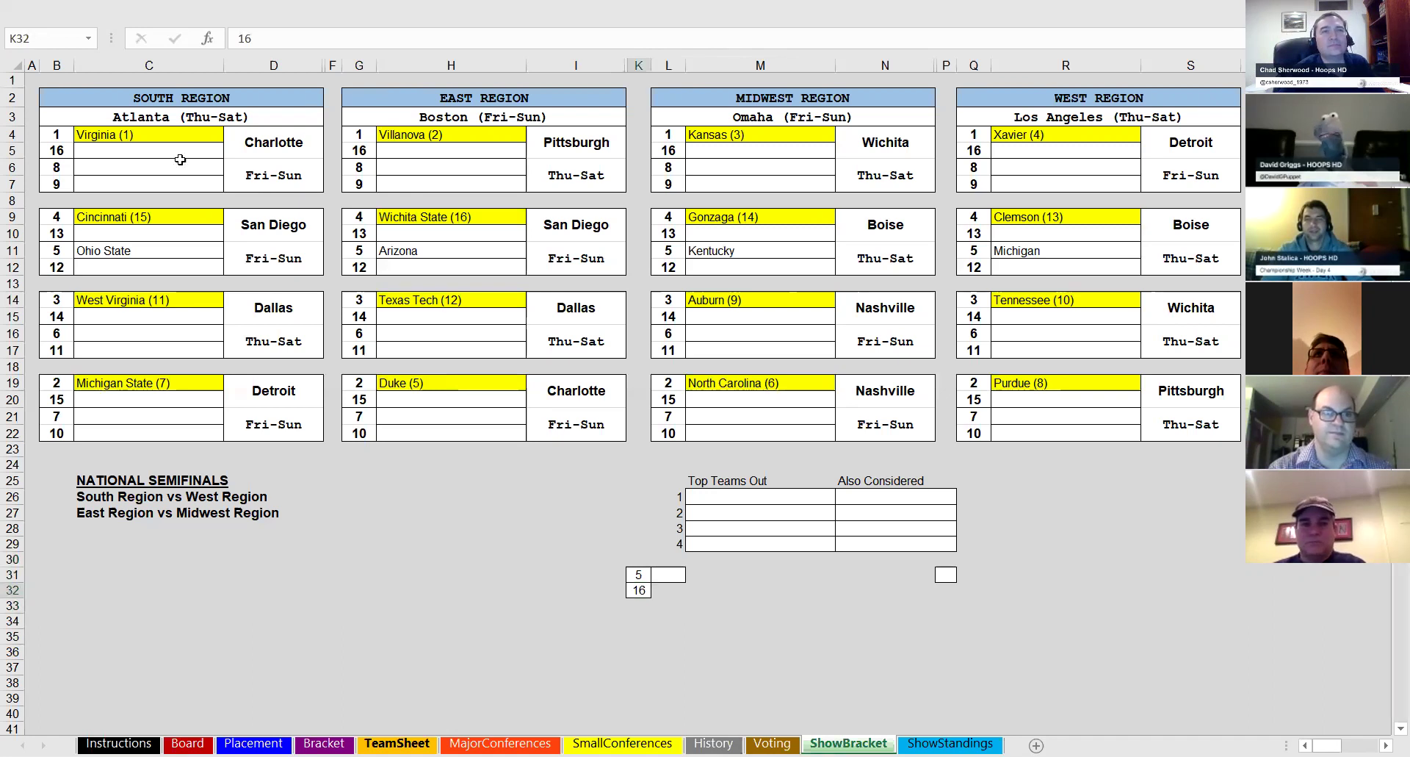
- Show Kentucky as the first team on the TeamSheet sheet in place of Cincinnati
{"action": "left_click", "coordinate": [396, 743]}
{"action": "left_click", "coordinate": [162, 83]}
{"action": "type", "text": "Kentucky"}
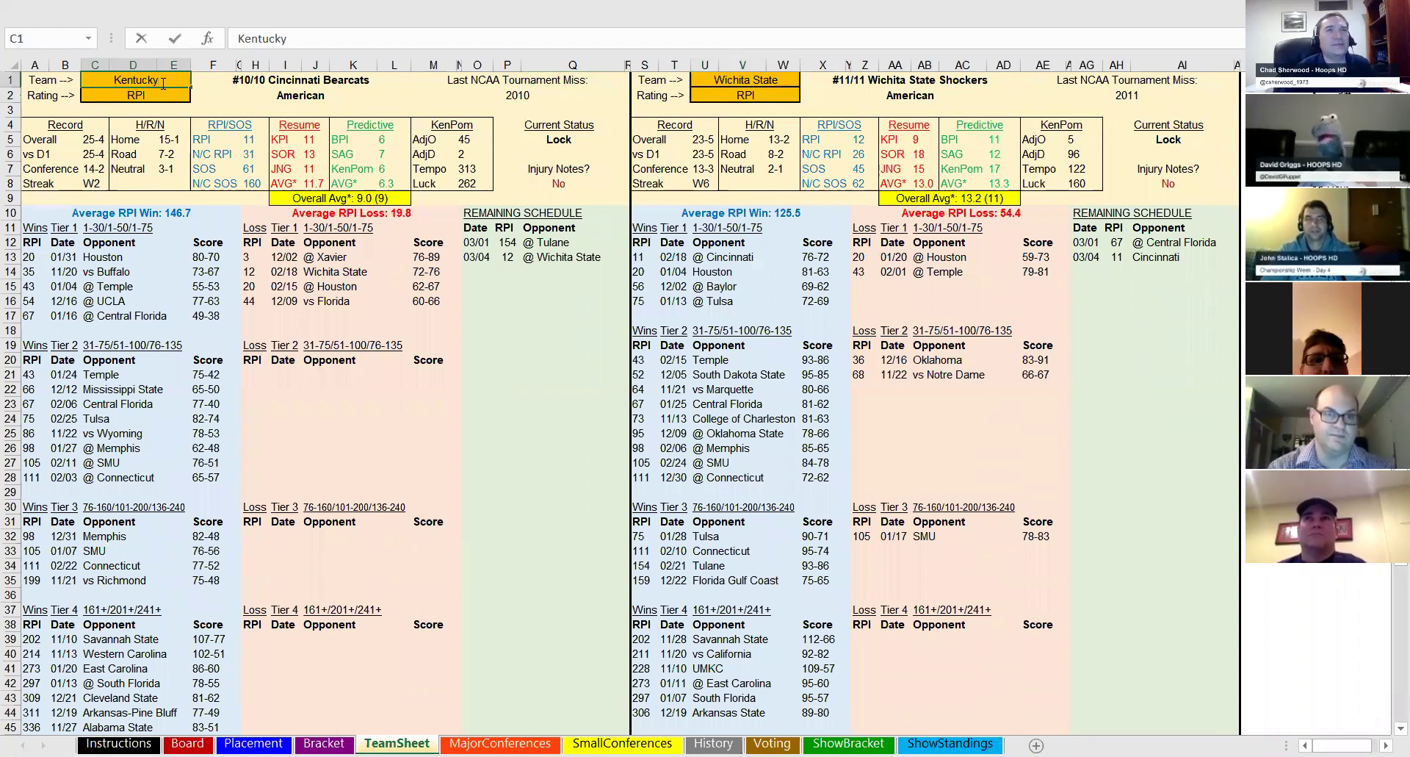
{"action": "key", "text": "Return"}
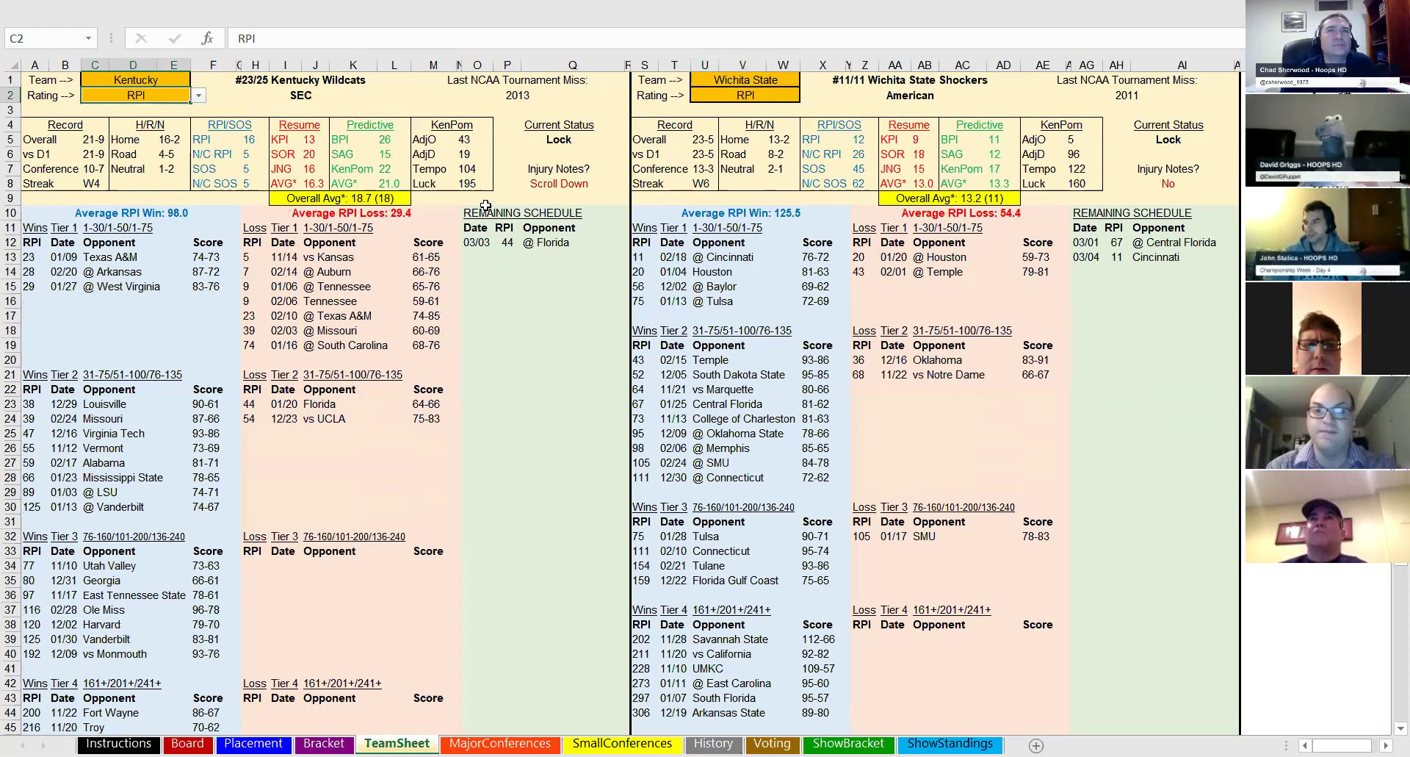
- Reveal the number 6 seeds in all four regions on the ShowBracket sheet by setting cell K31 to 6
{"action": "left_click", "coordinate": [849, 742]}
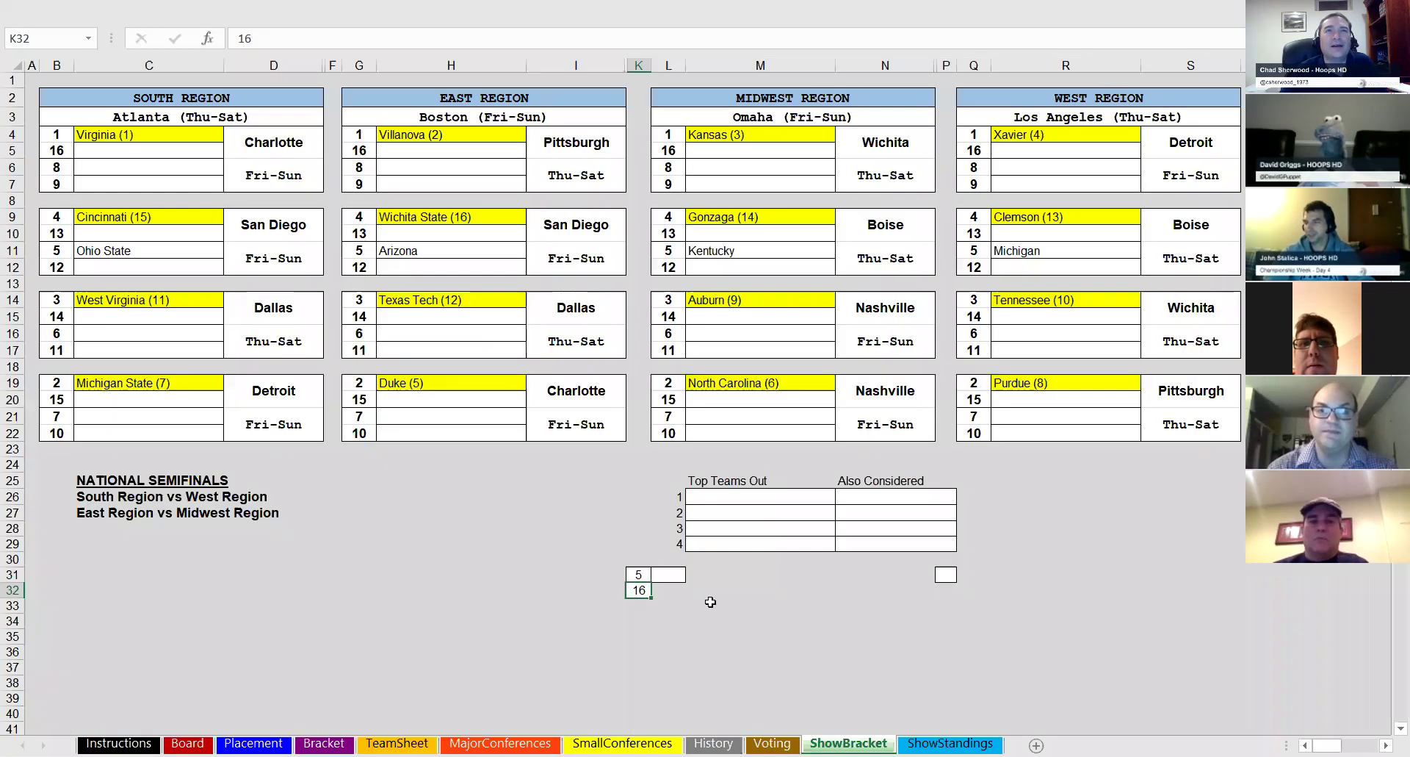
{"action": "left_click", "coordinate": [642, 576]}
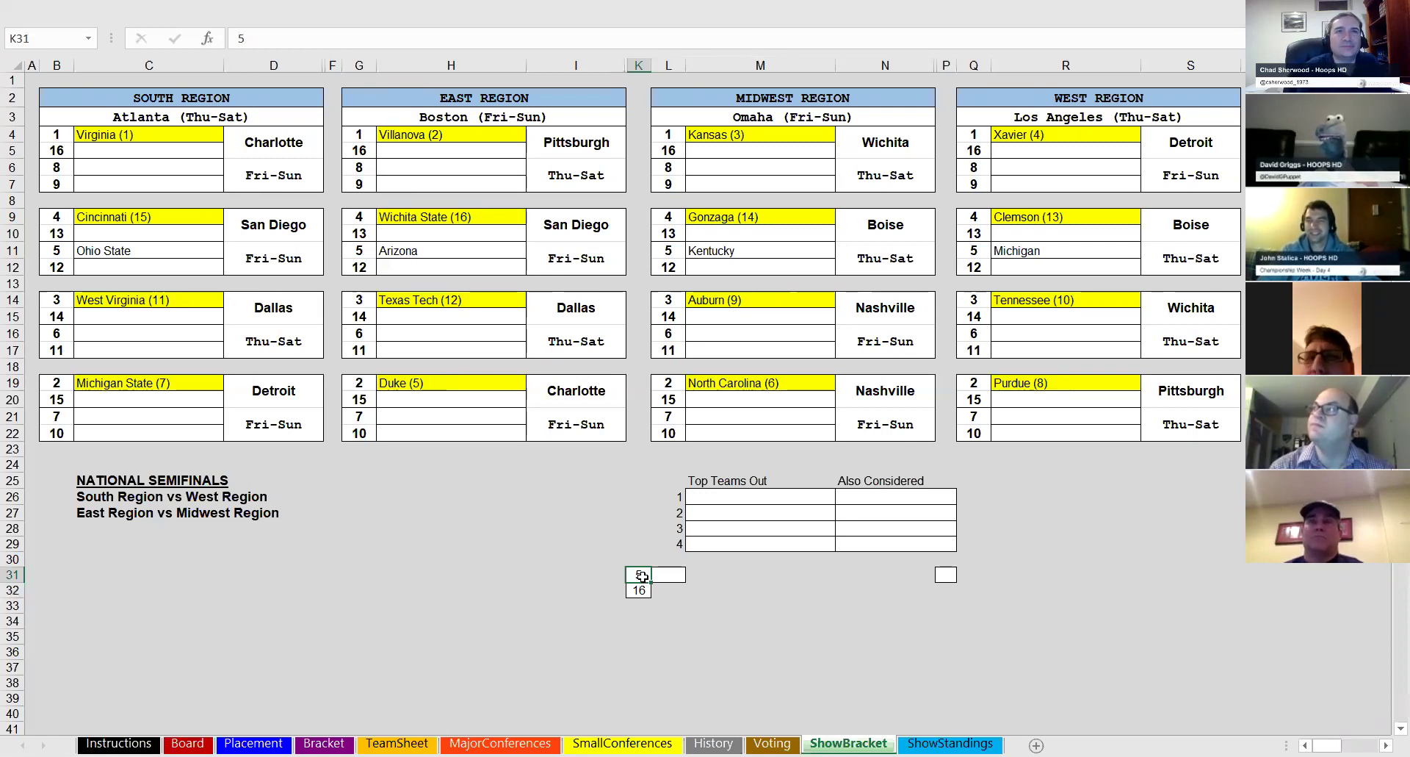
{"action": "type", "text": "6"}
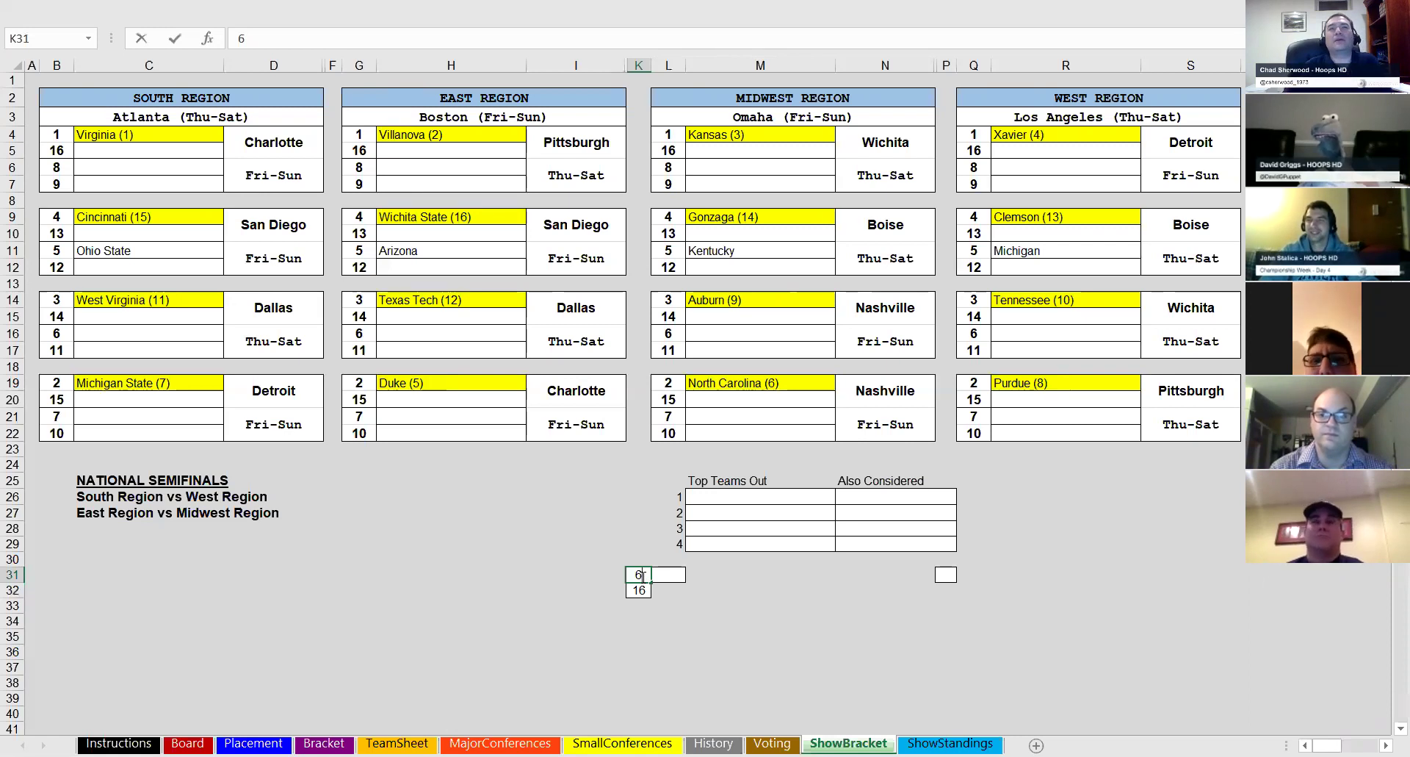
{"action": "key", "text": "Return"}
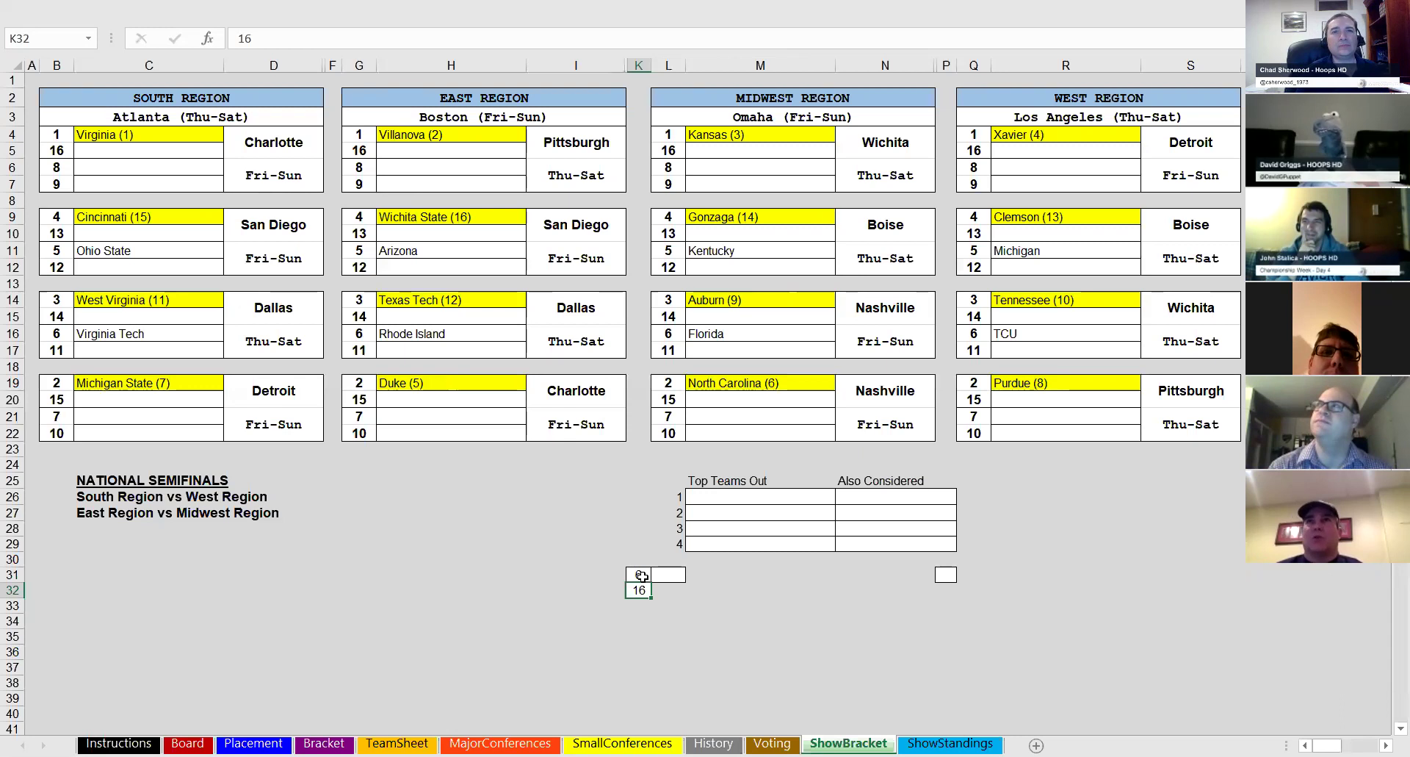
- Reveal the number 7 and number 8 seeds in turn by setting cell K31 to 7, followed by 8
{"action": "key", "text": "Up"}
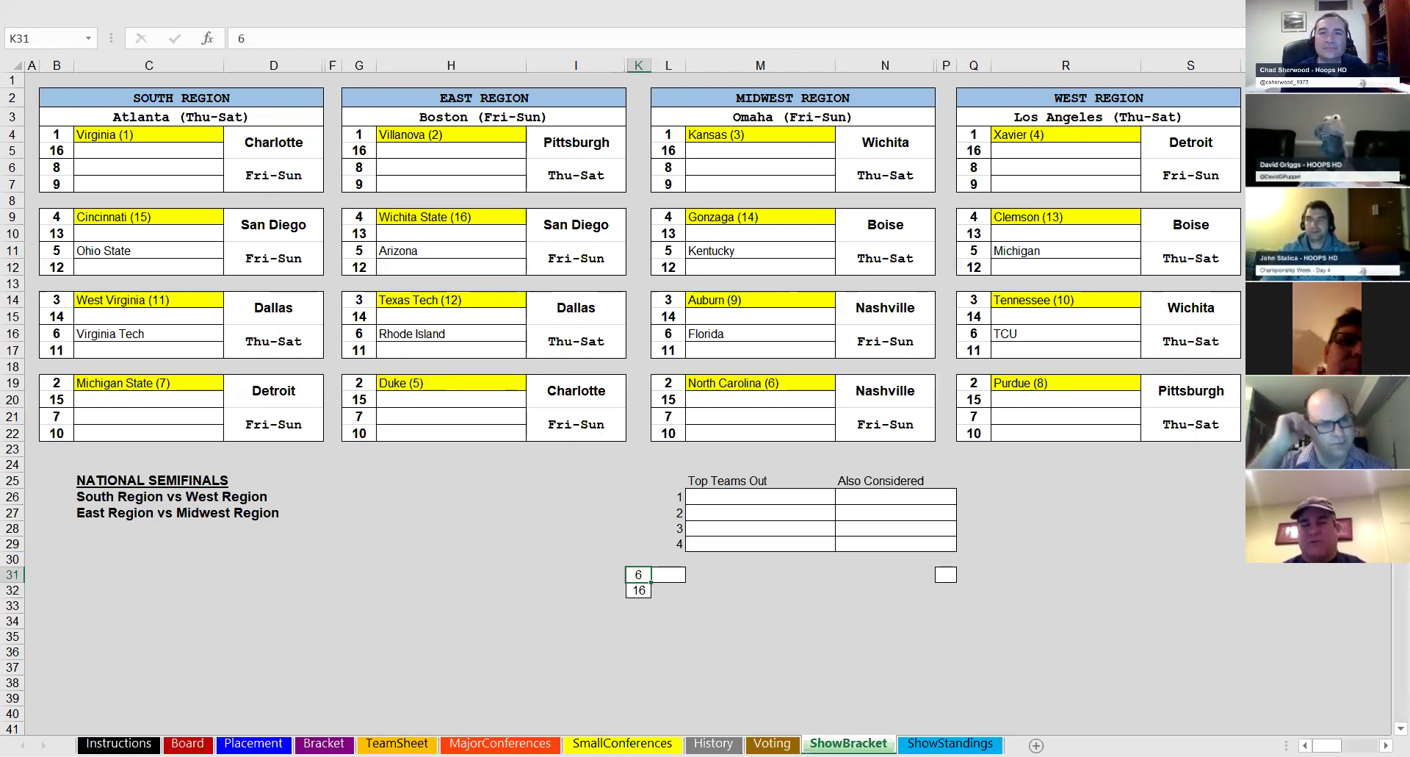
{"action": "type", "text": "7"}
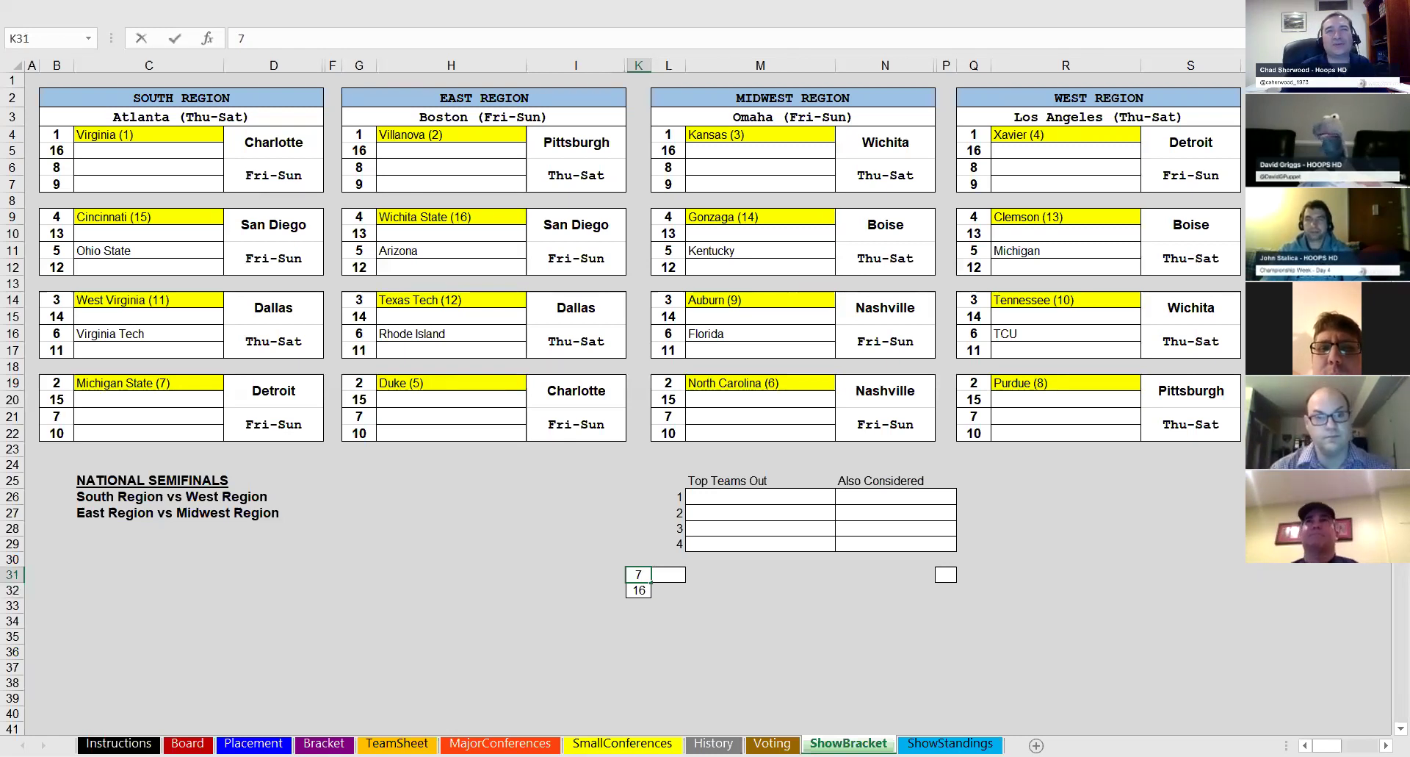
{"action": "key", "text": "Return"}
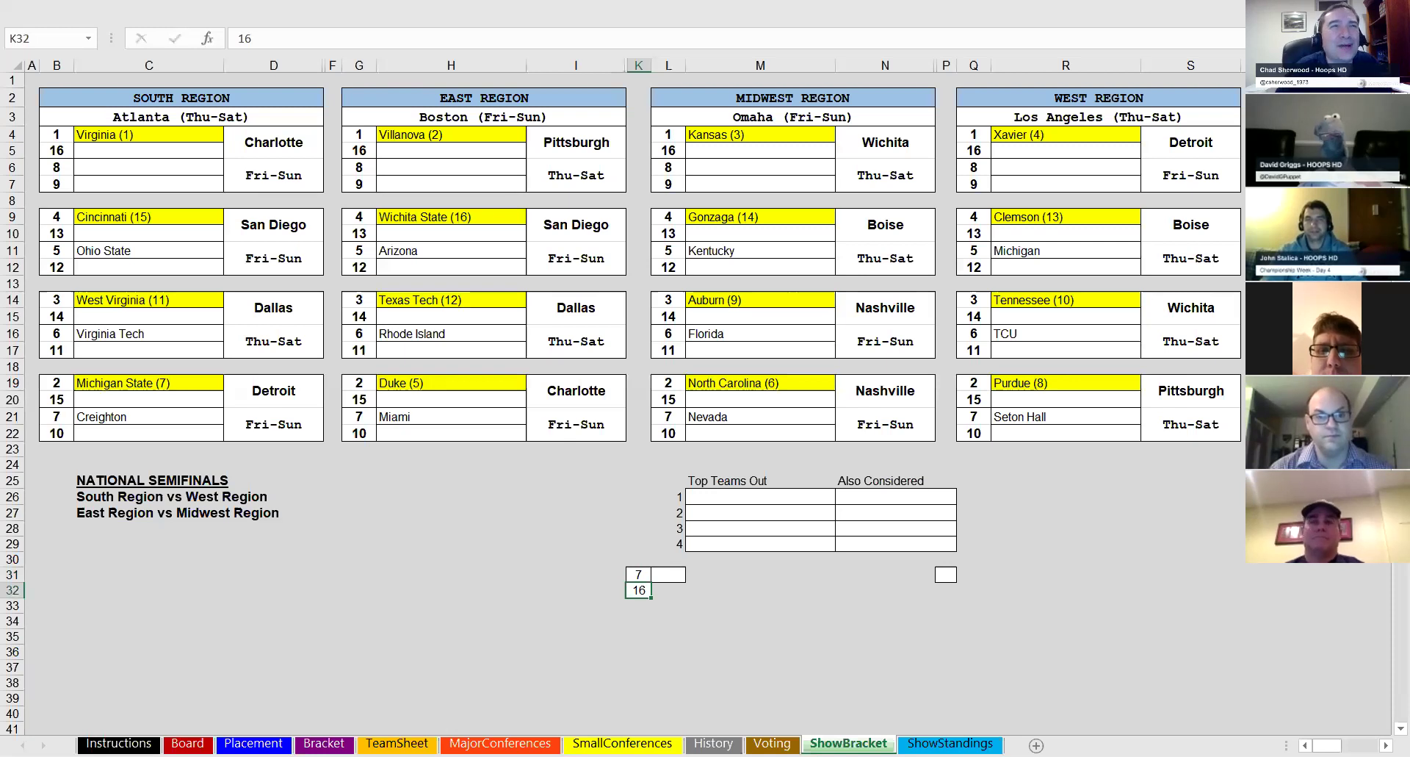
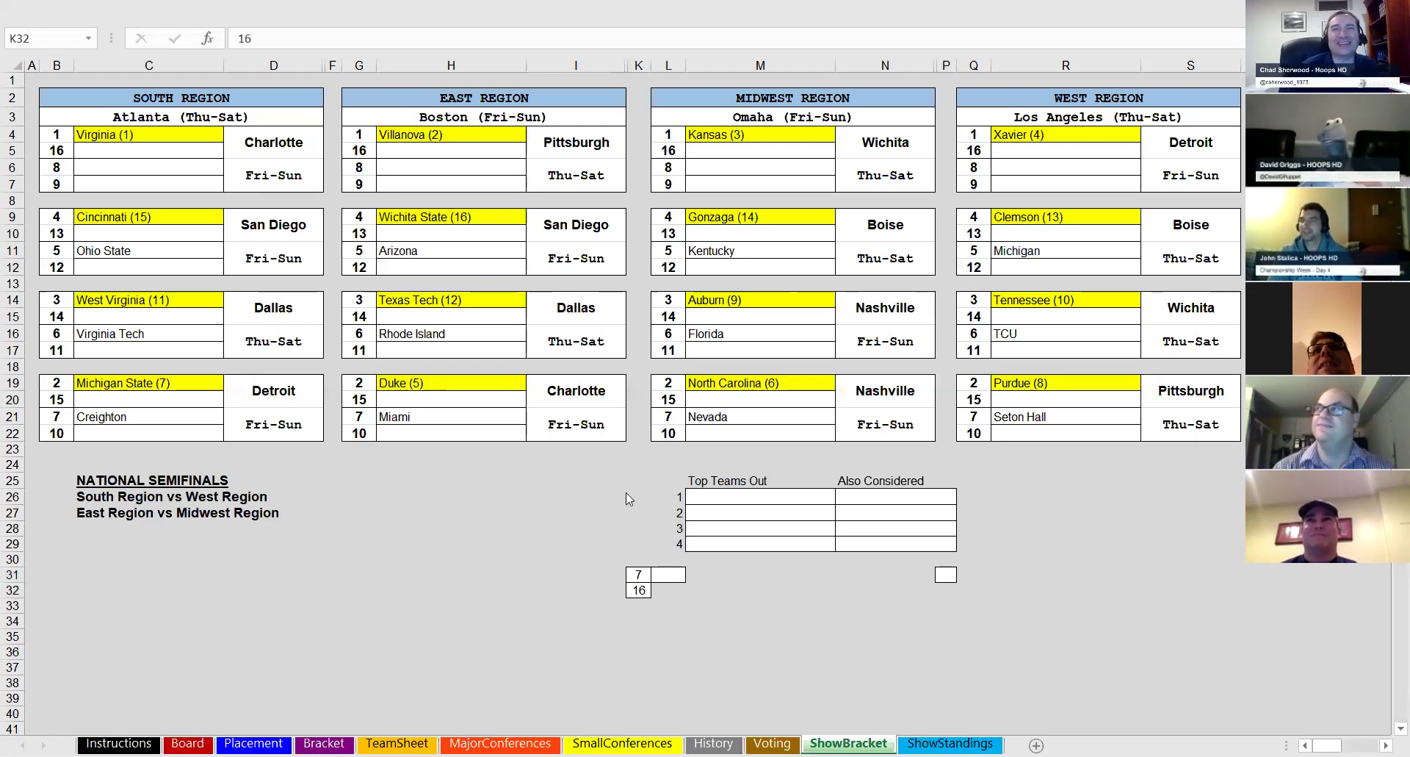
{"action": "left_click", "coordinate": [639, 578]}
{"action": "type", "text": "8"}
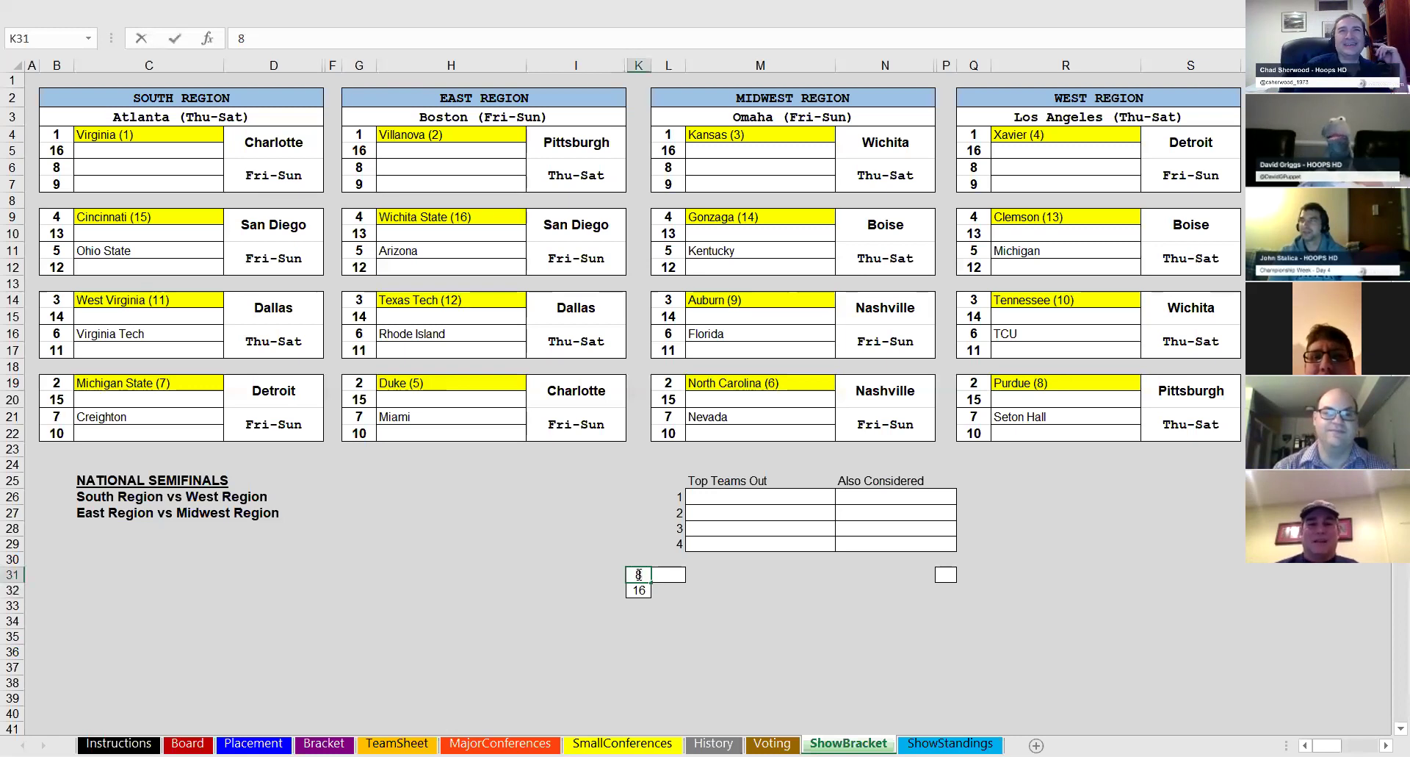
{"action": "key", "text": "Return"}
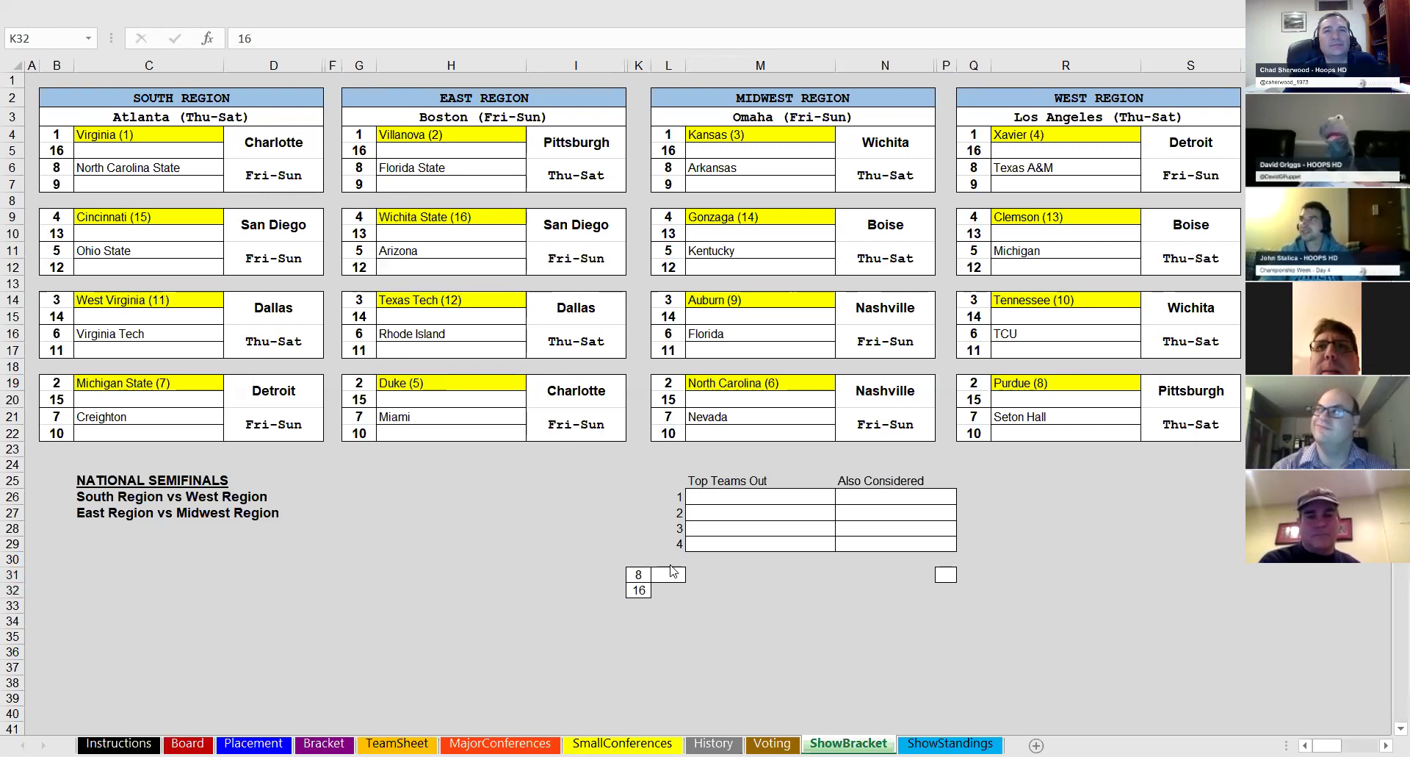
- Reveal the number 9 seeds in all four regions by setting cell K31 to 9
{"action": "left_click", "coordinate": [646, 574]}
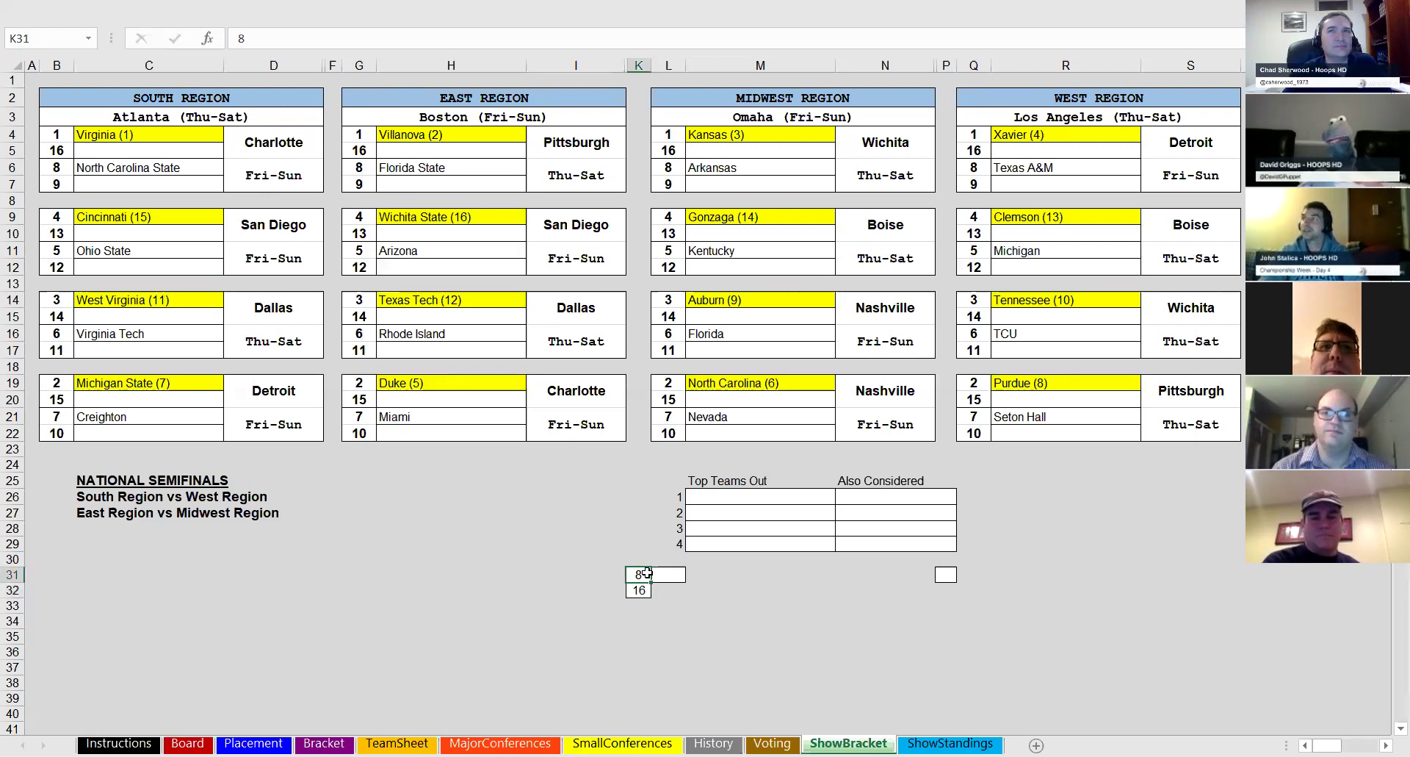
{"action": "type", "text": "9"}
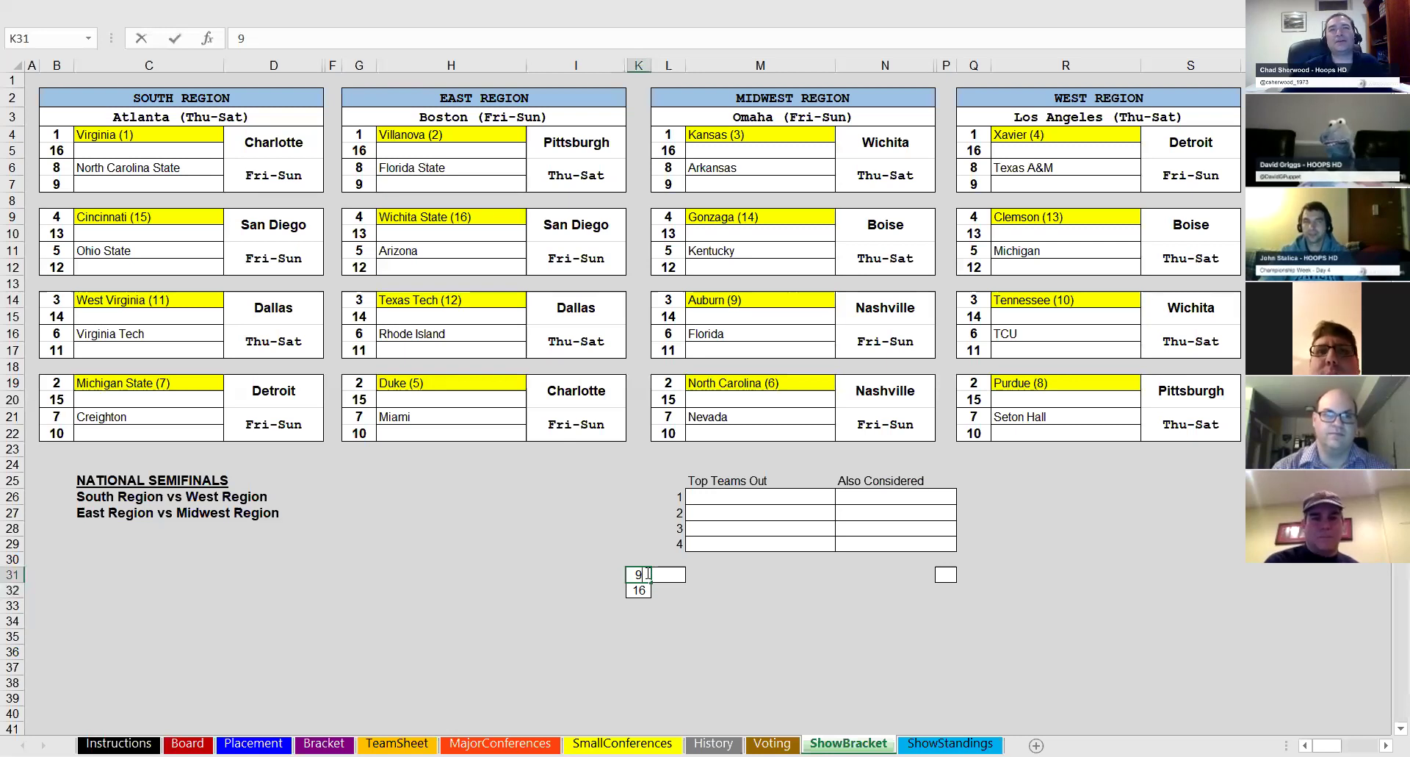
{"action": "key", "text": "Return"}
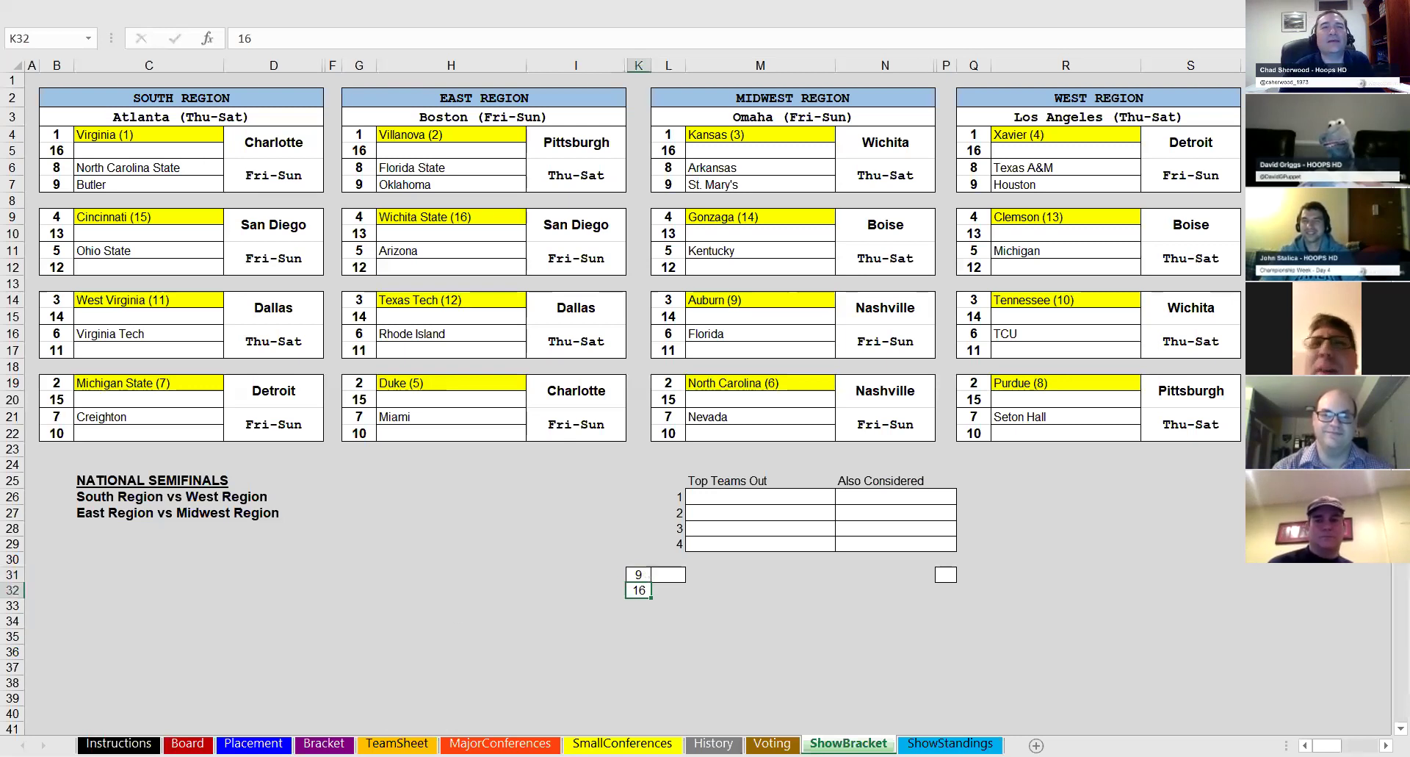
- Show Houston as the first team on the TeamSheet sheet in place of Kentucky and select its Overall Avg cell
{"action": "left_click", "coordinate": [396, 743]}
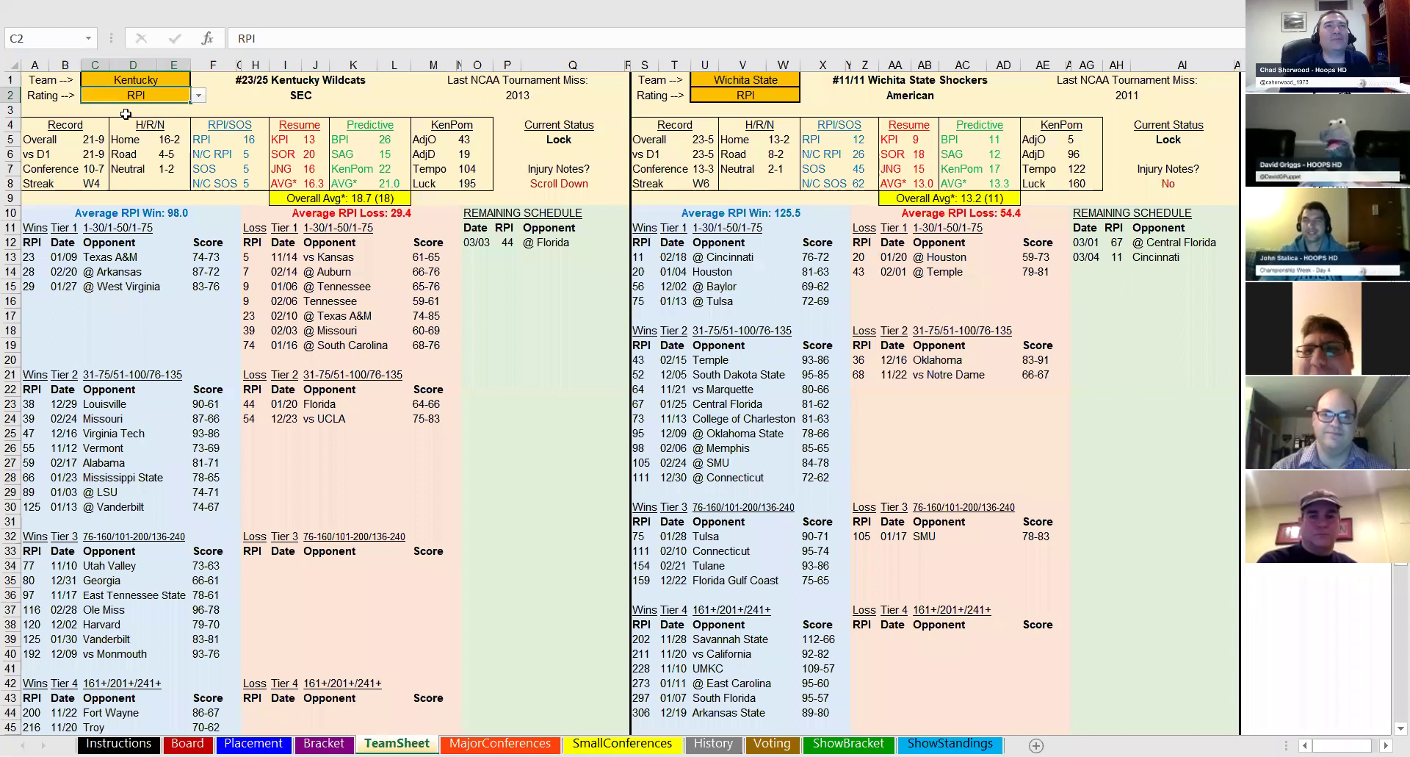
{"action": "left_click", "coordinate": [151, 78]}
{"action": "type", "text": "Houston"}
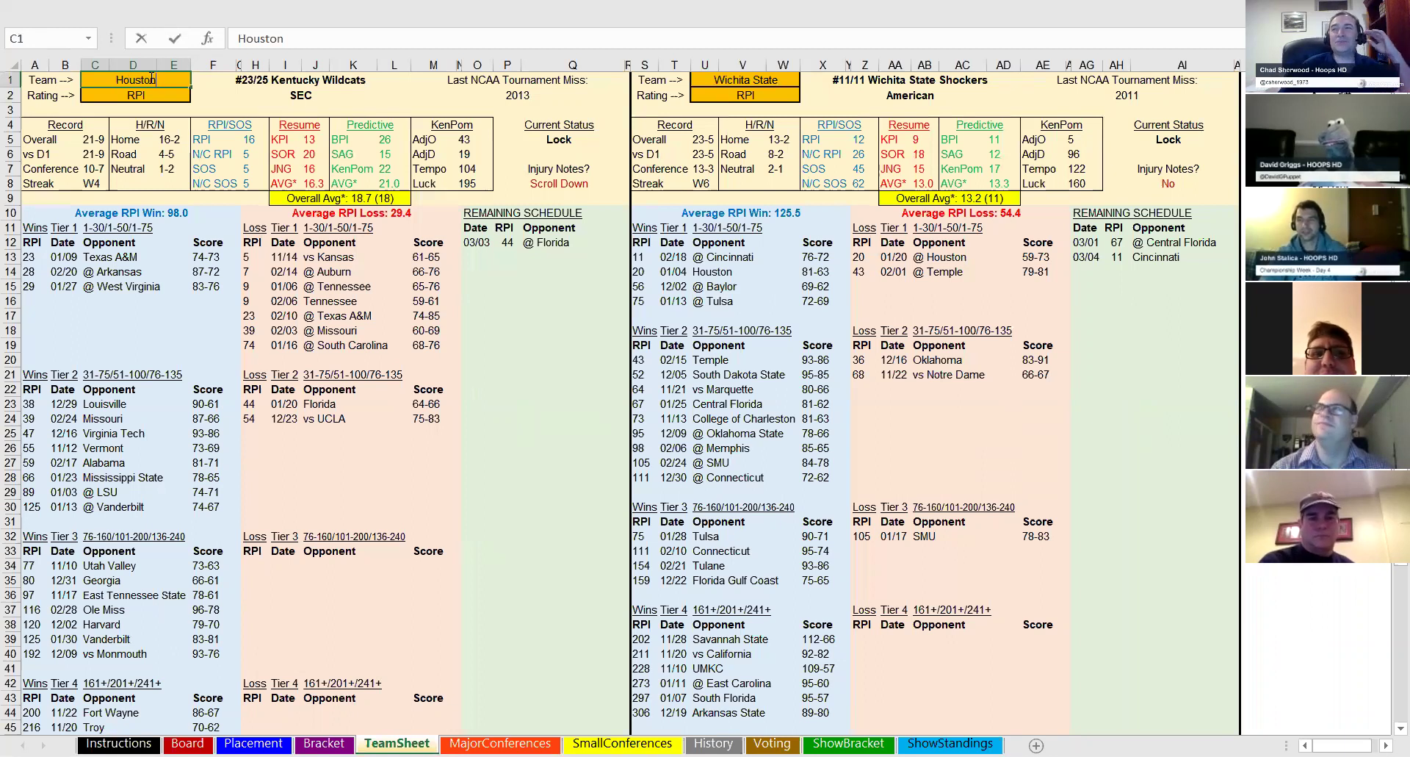
{"action": "key", "text": "Return"}
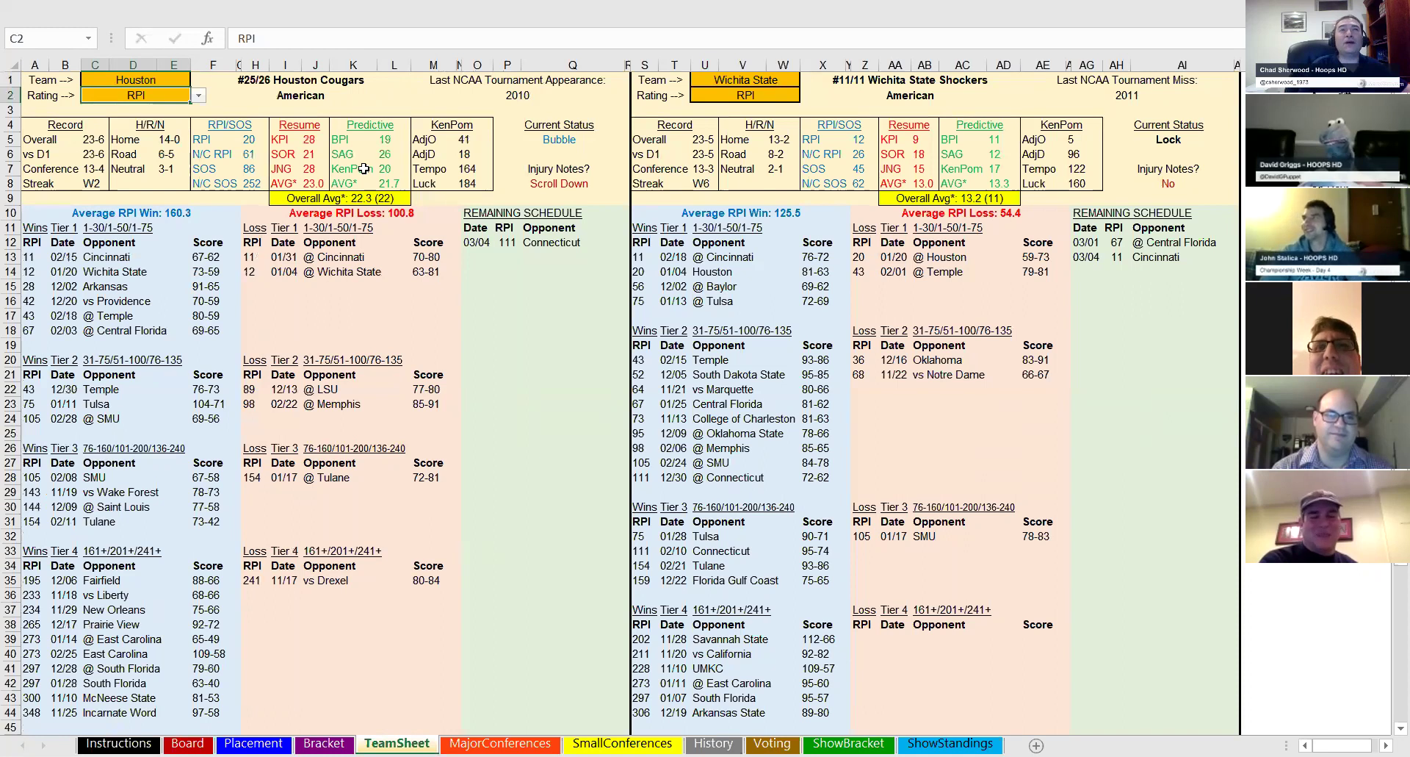
{"action": "left_click", "coordinate": [353, 197]}
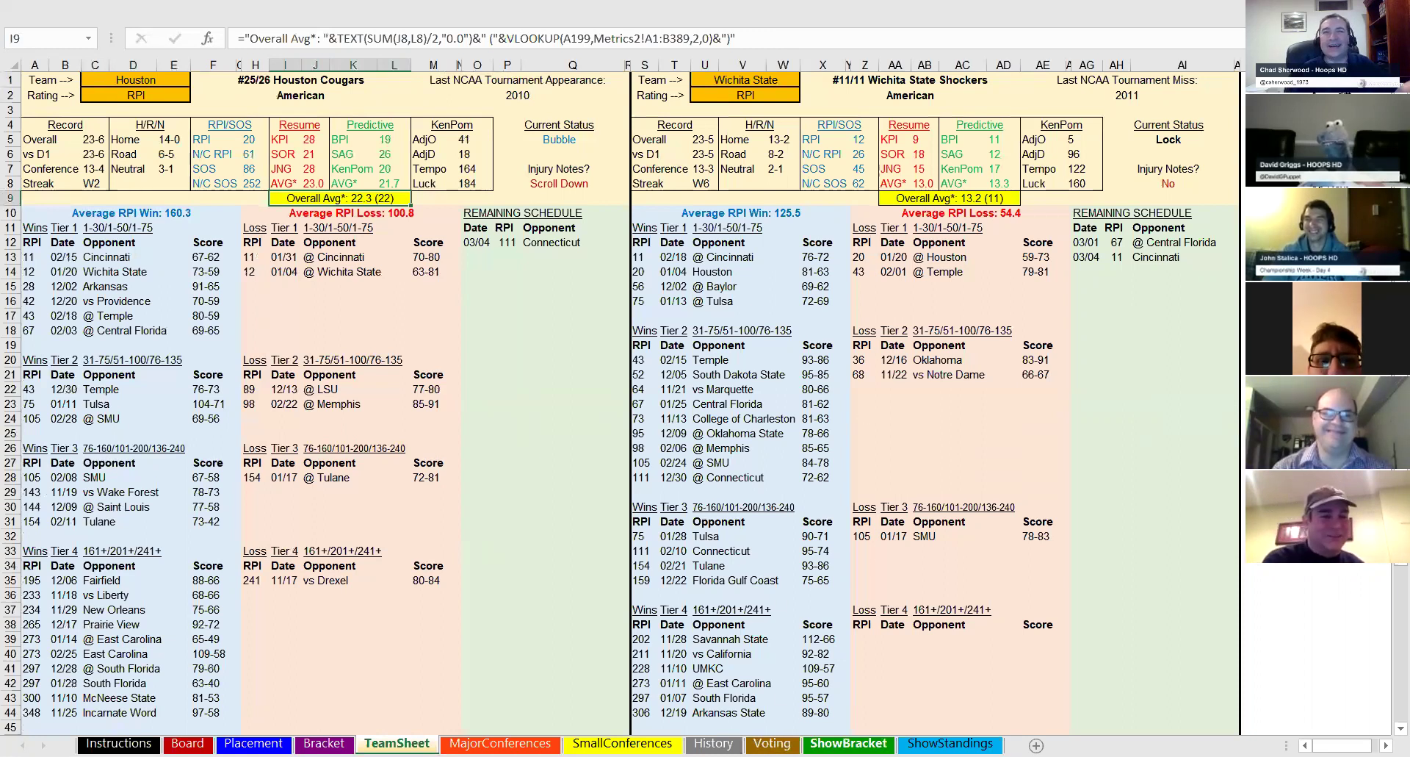
- Set up an Oklahoma versus Butler comparison on the TeamSheet sheet, with Oklahoma as the first team and Butler as the second
{"action": "left_click", "coordinate": [848, 743]}
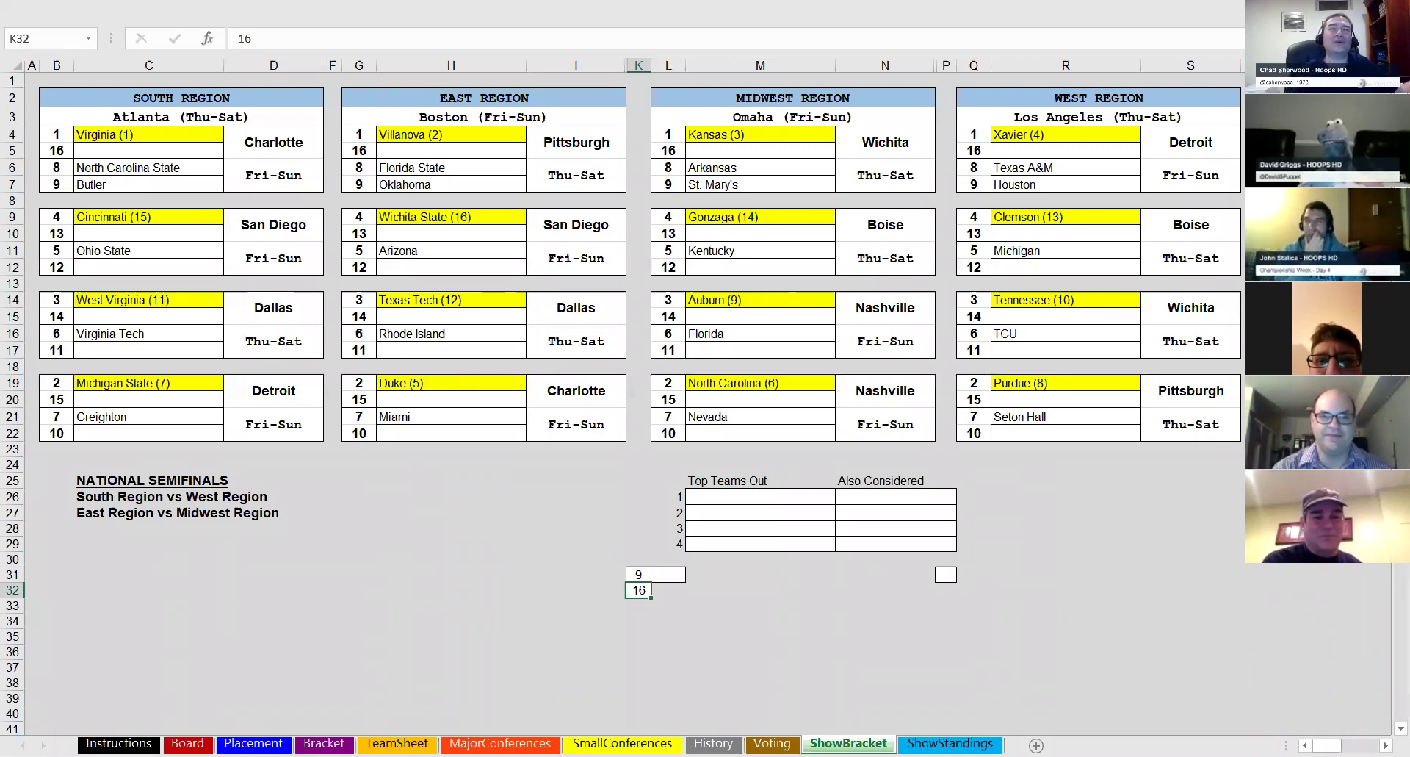
{"action": "left_click", "coordinate": [397, 744]}
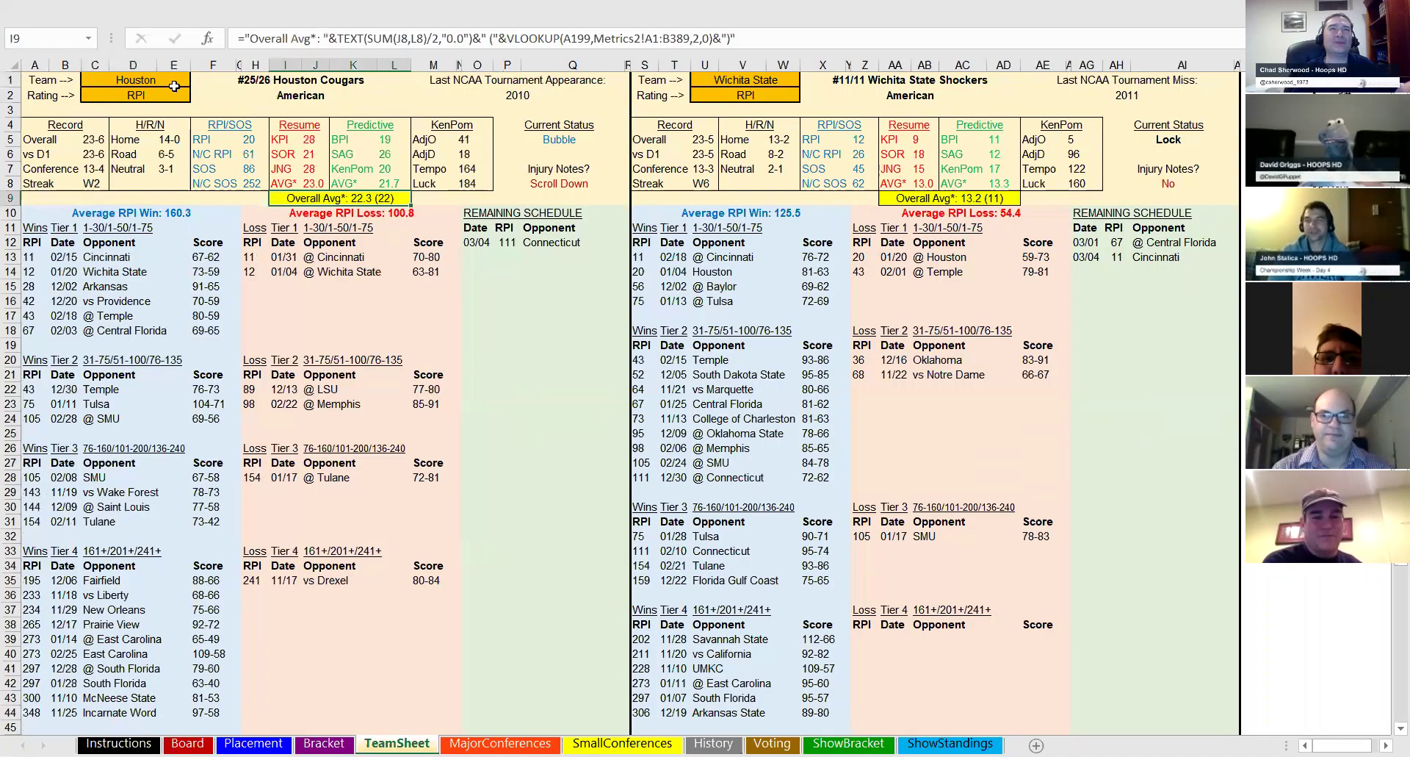
{"action": "left_click", "coordinate": [171, 81]}
{"action": "type", "text": "Oklahoma"}
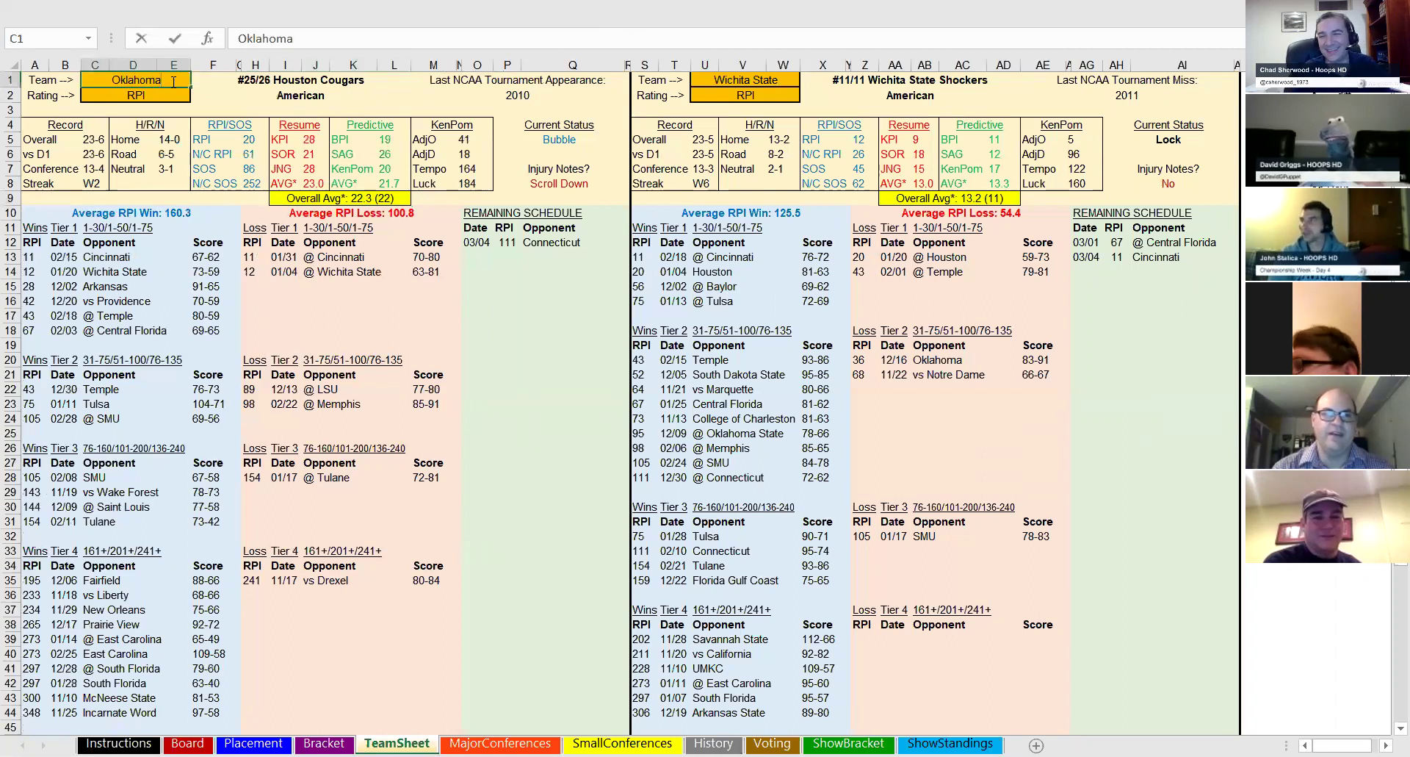
{"action": "key", "text": "Return"}
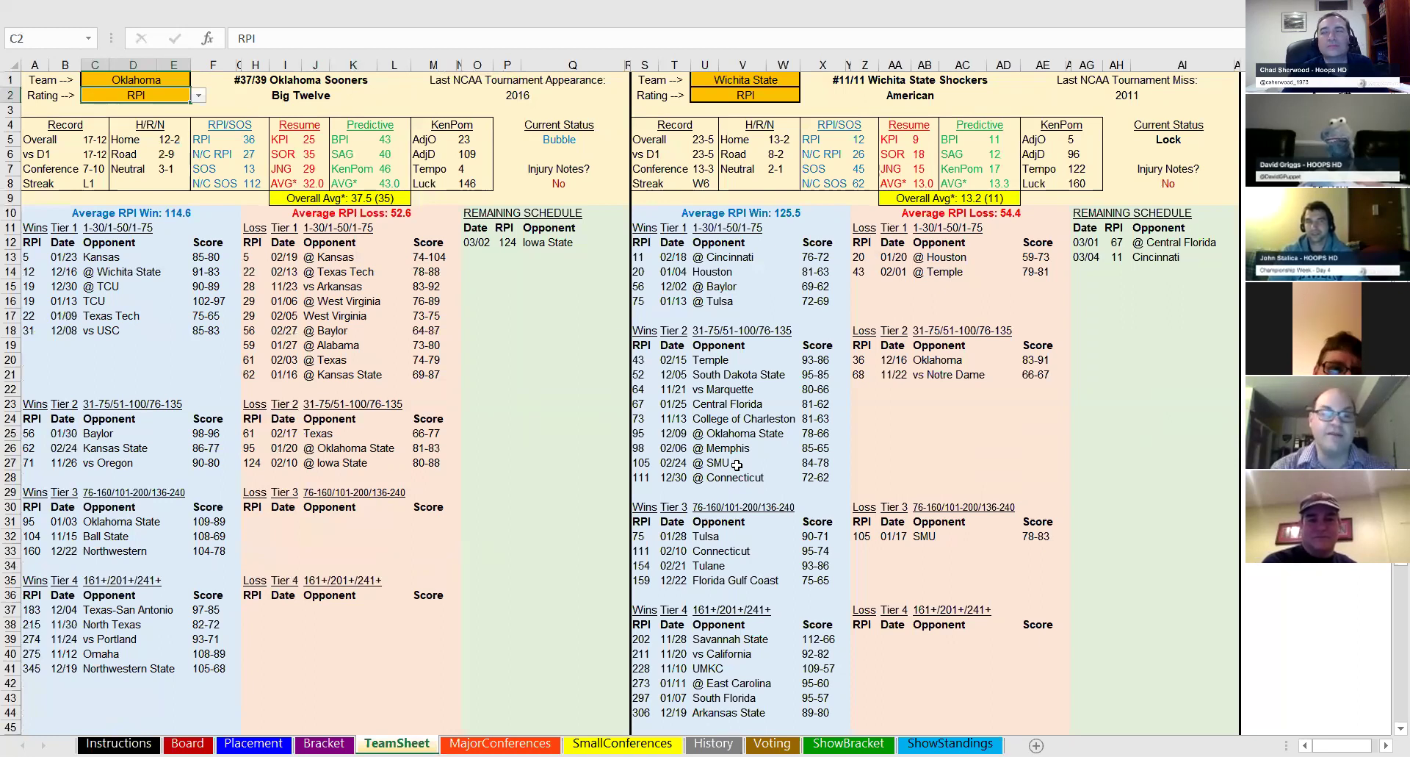
{"action": "left_click", "coordinate": [772, 82]}
{"action": "type", "text": "Butler"}
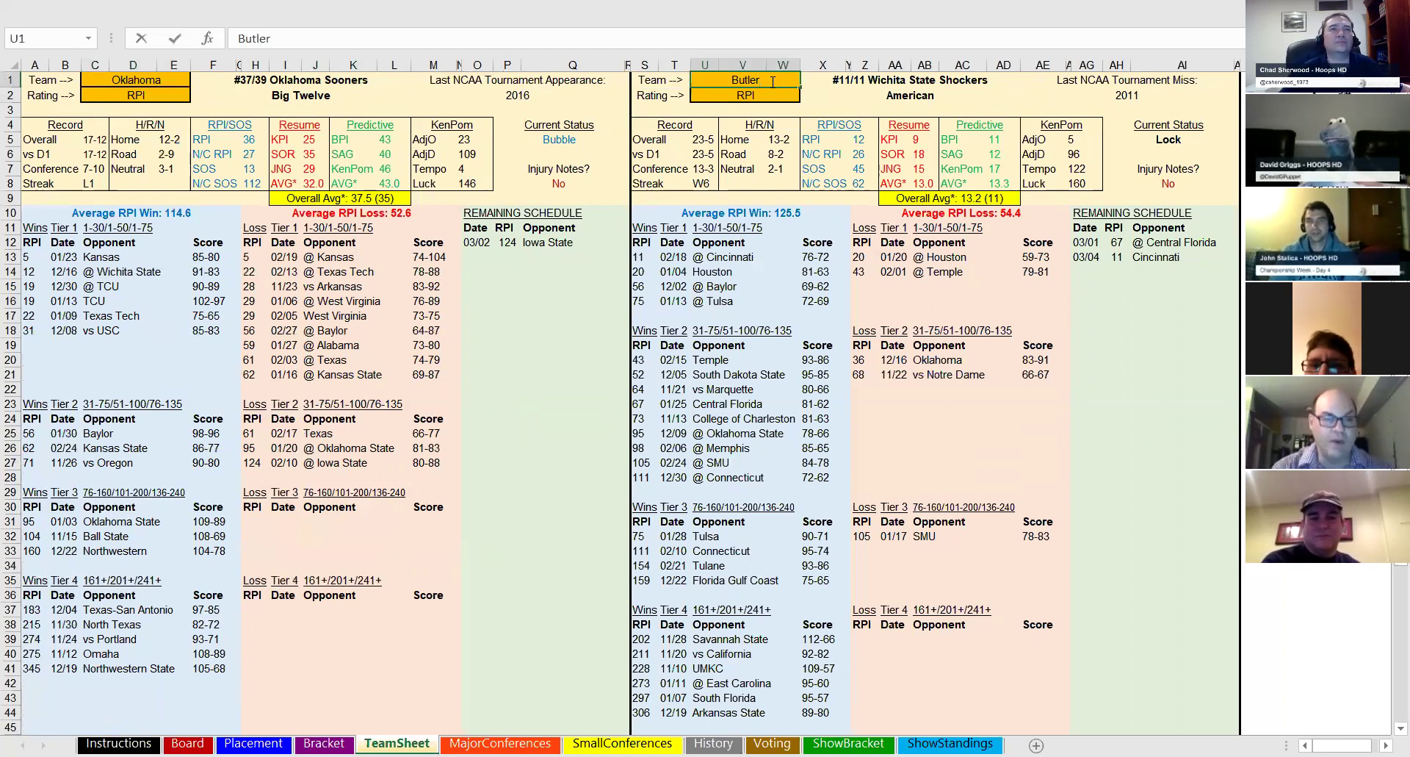
{"action": "key", "text": "Return"}
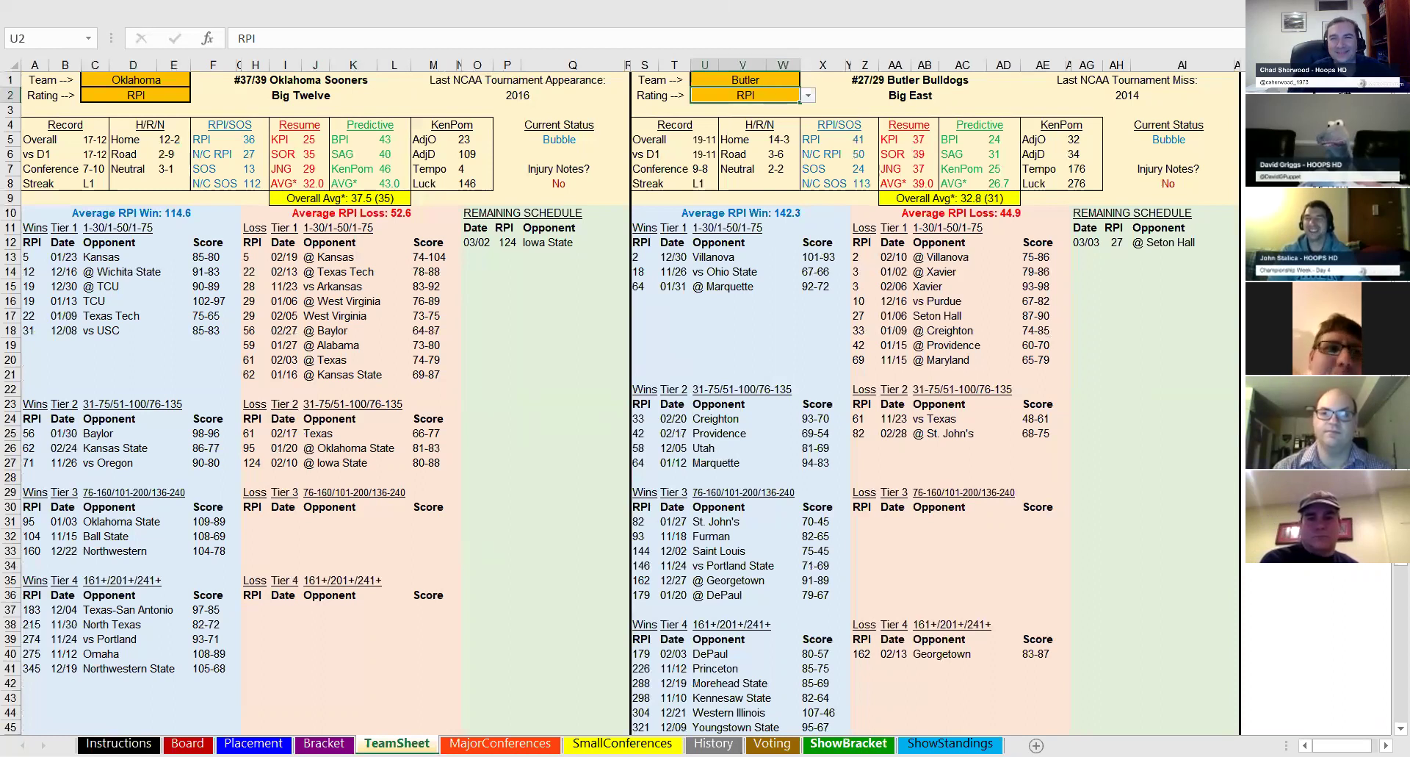
- Reveal the number 10 seeds on the ShowBracket sheet by setting cell K31 to 10
{"action": "left_click", "coordinate": [848, 743]}
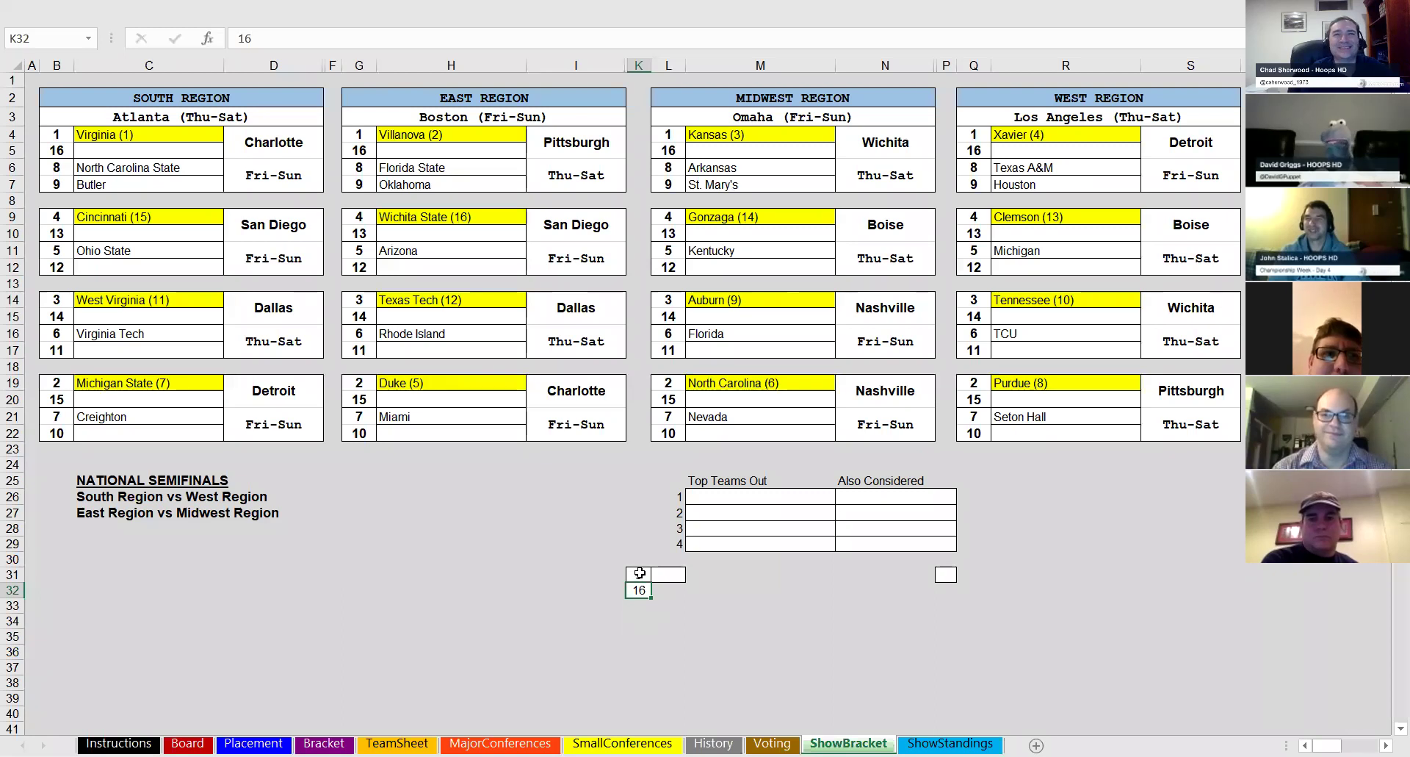
{"action": "key", "text": "Up"}
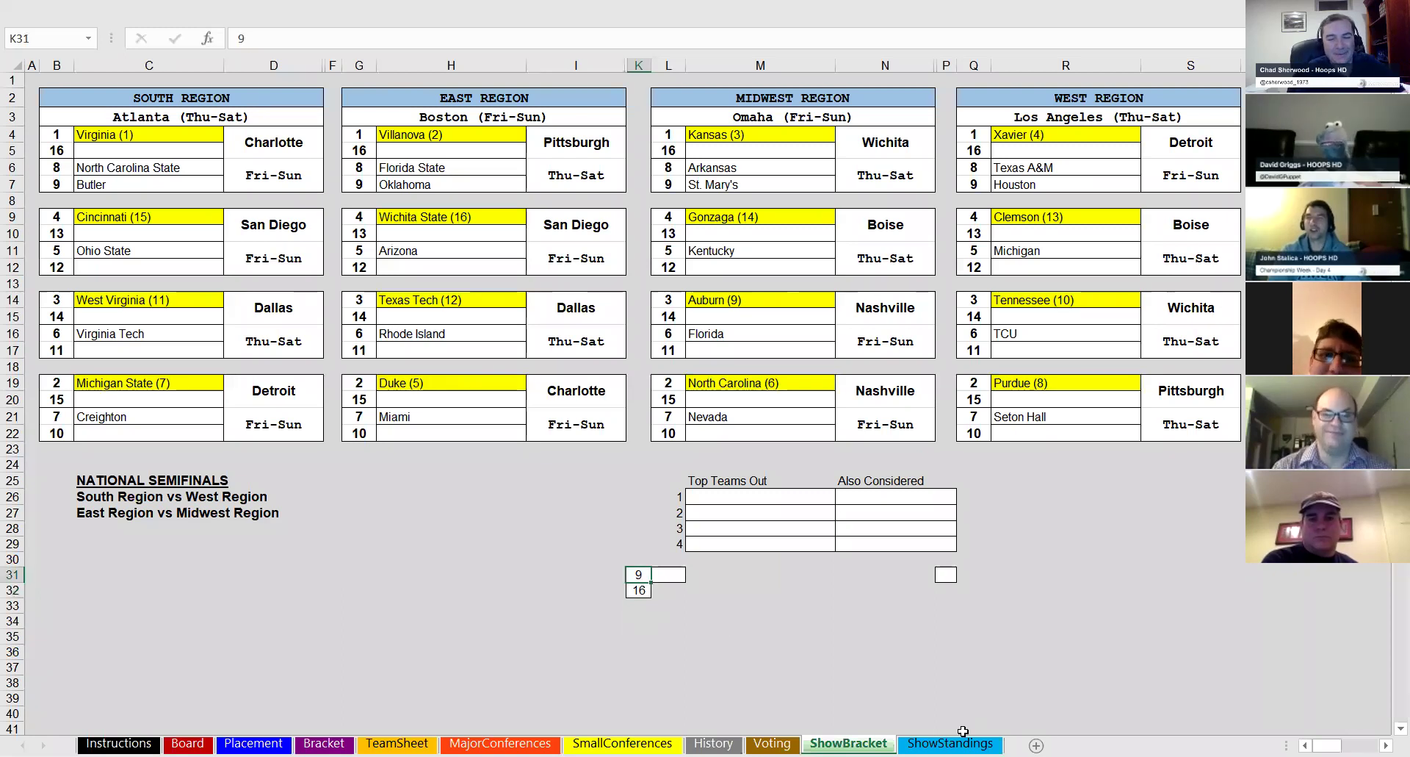
{"action": "type", "text": "10"}
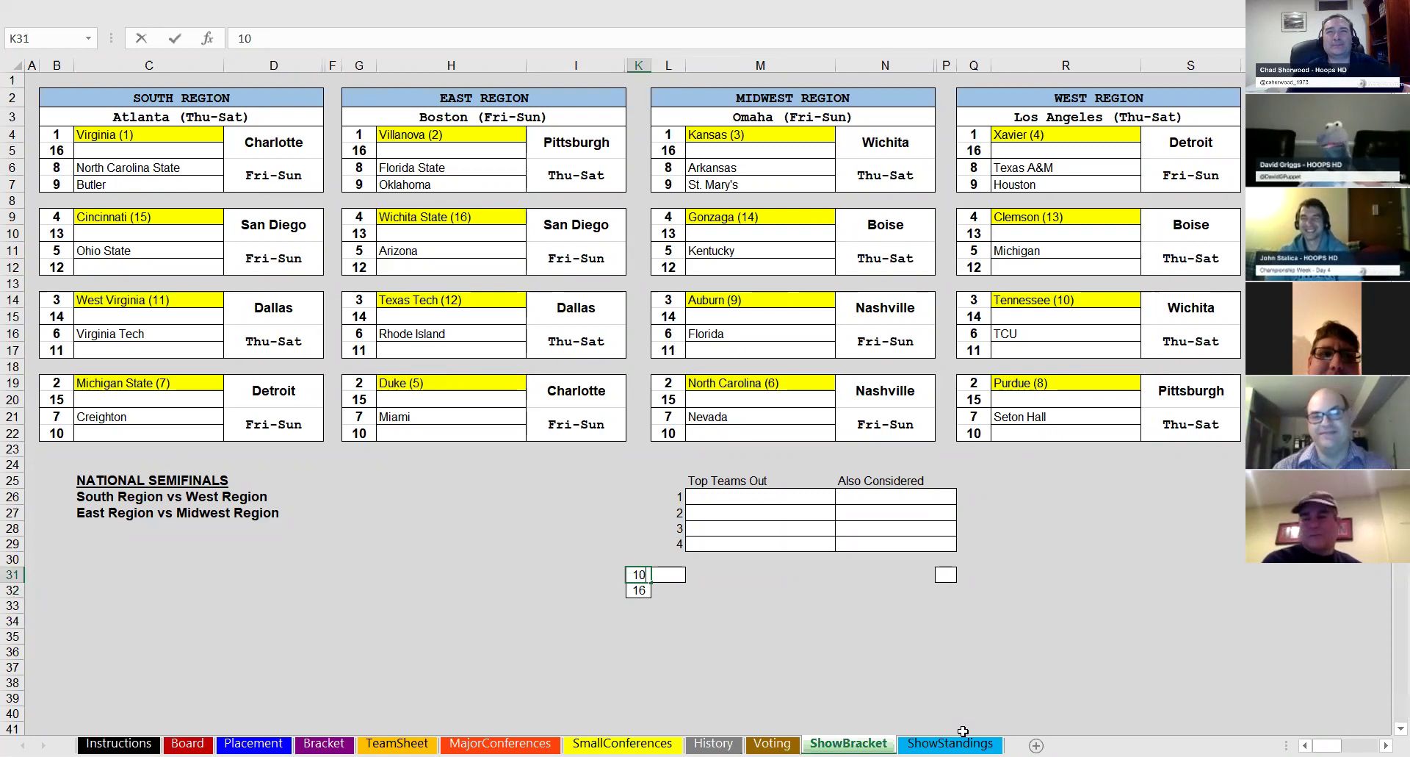
{"action": "key", "text": "Return"}
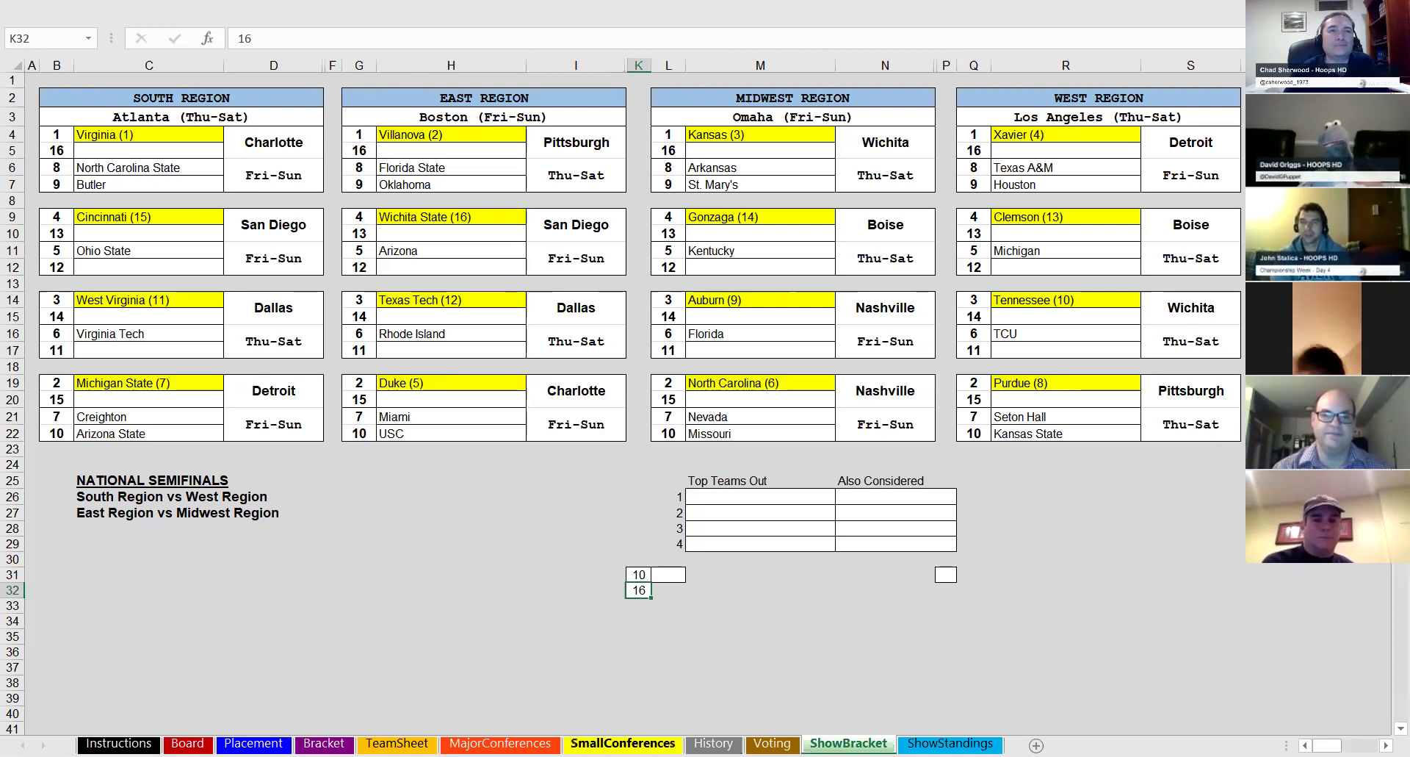
- Compare Missouri as the first team with USC as the second team on the TeamSheet sheet
{"action": "left_click", "coordinate": [397, 743]}
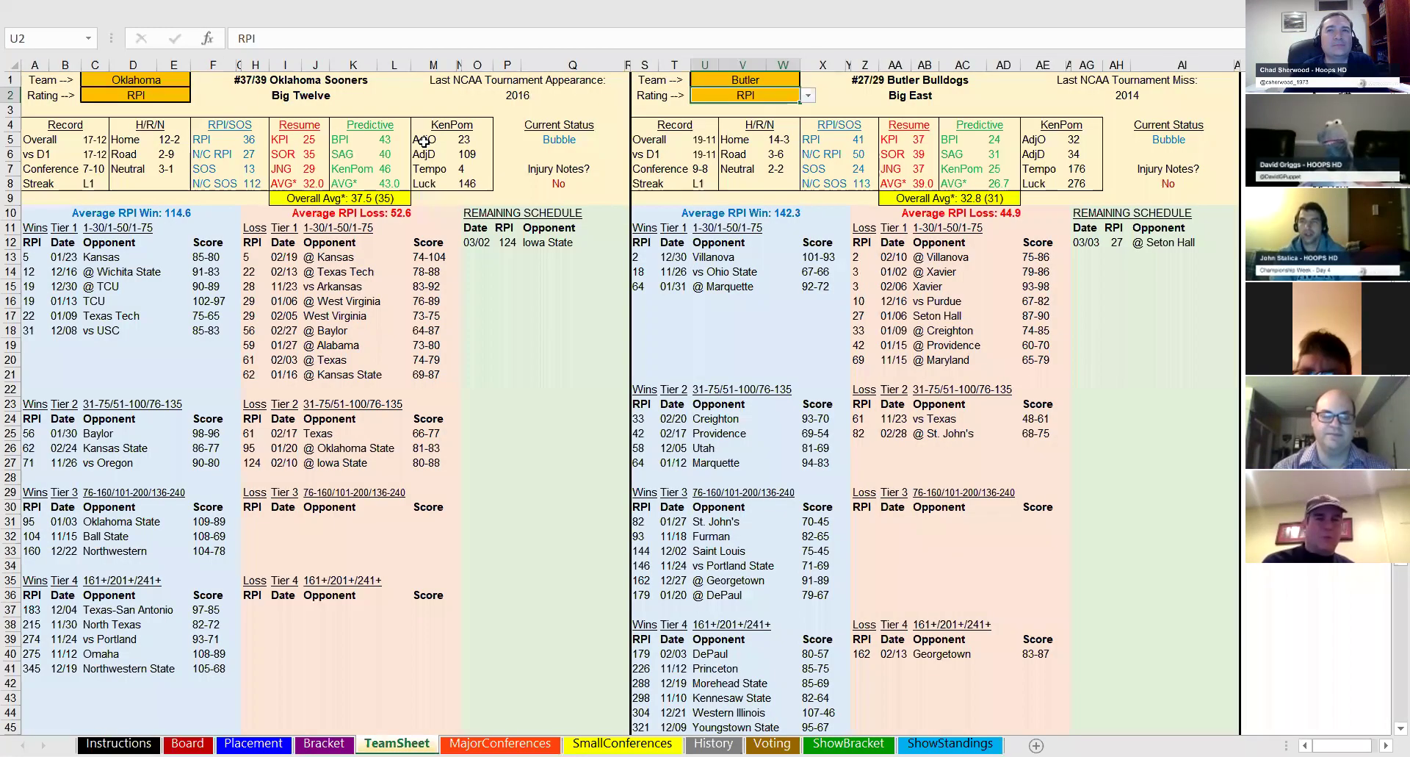
{"action": "left_click", "coordinate": [158, 83]}
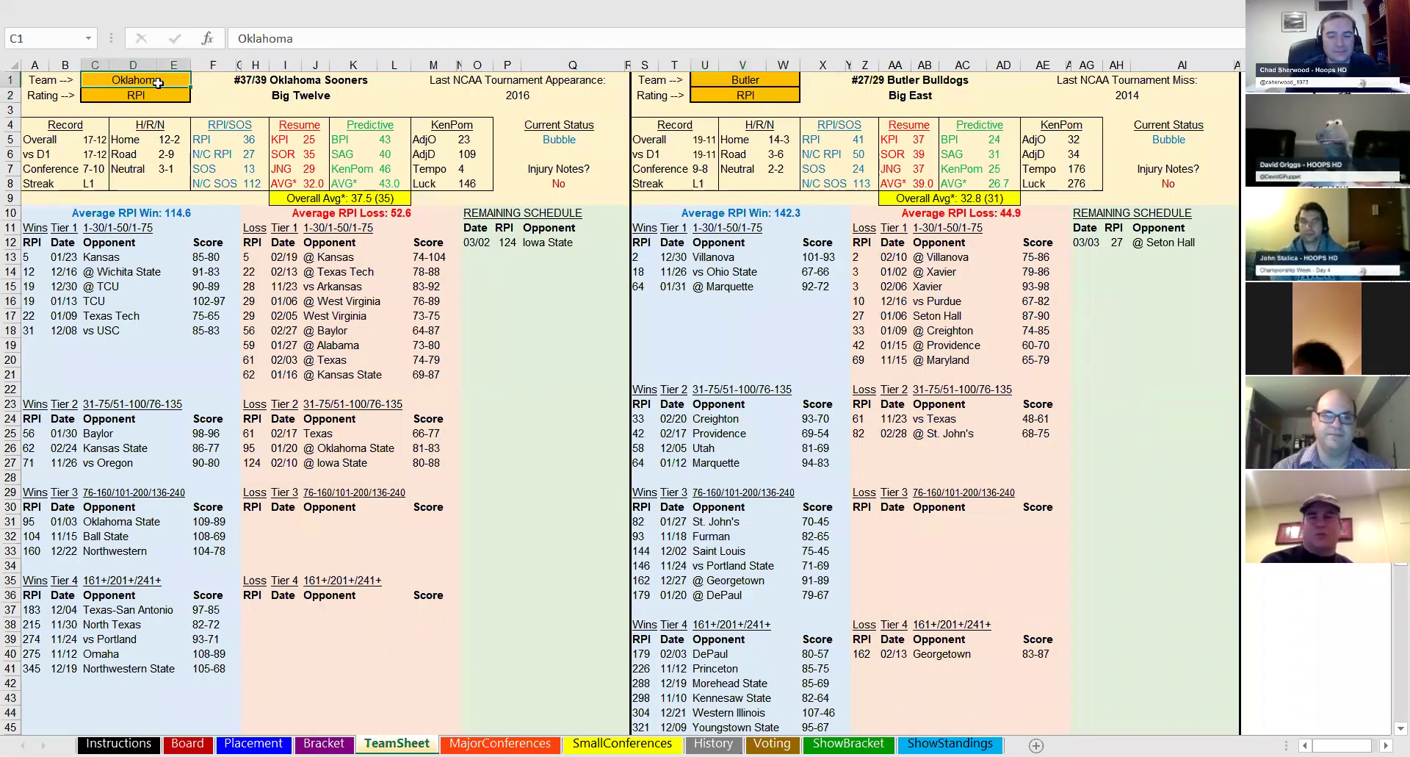
{"action": "type", "text": "Missouri"}
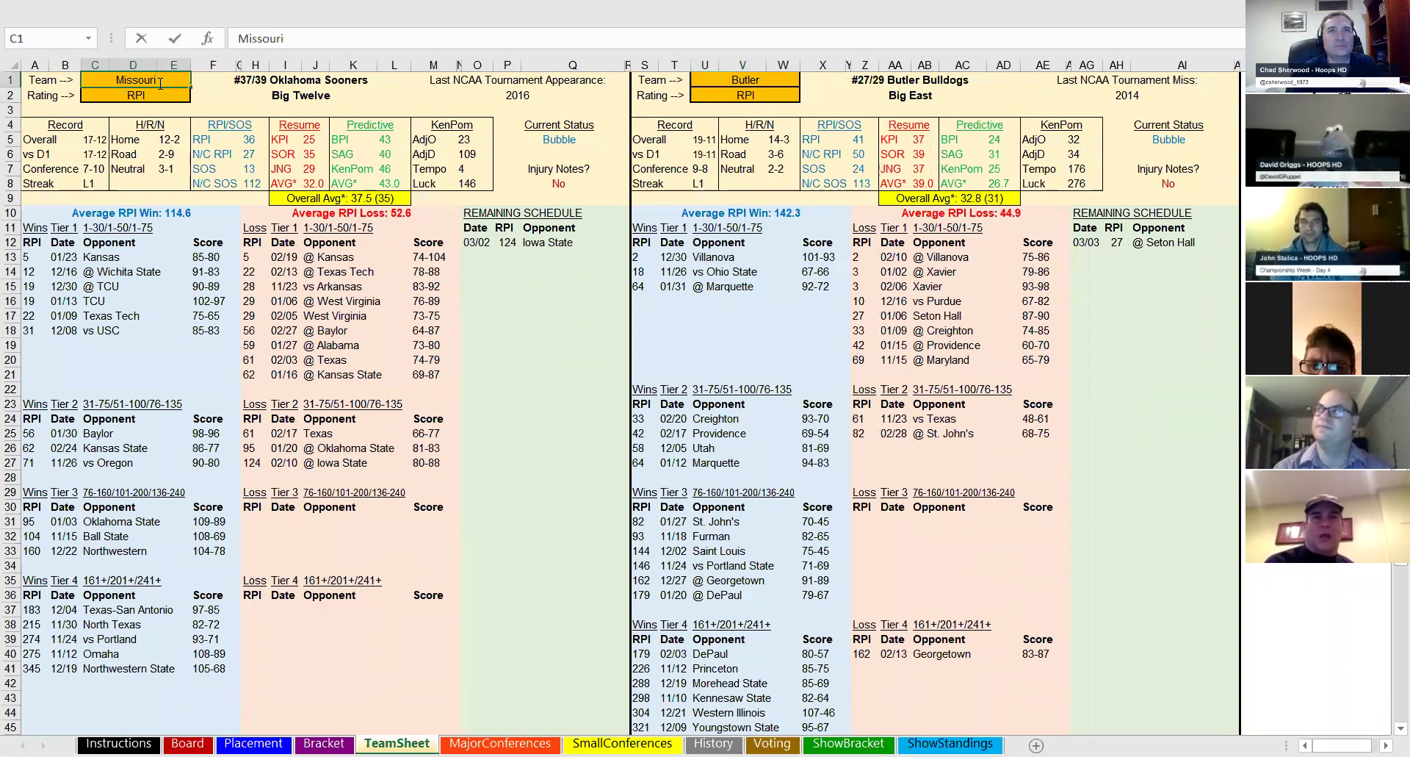
{"action": "key", "text": "Return"}
{"action": "type", "text": "USC"}
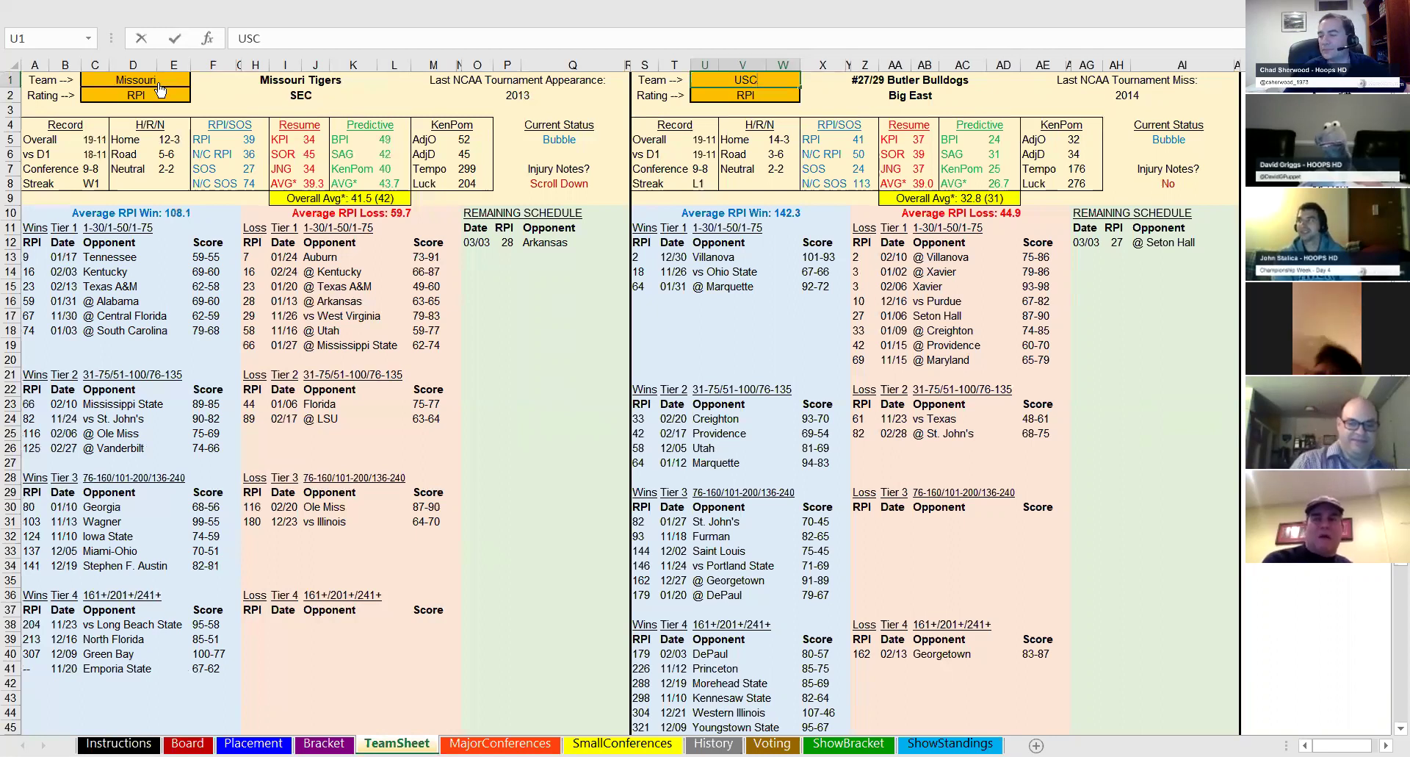
{"action": "left_click", "coordinate": [159, 90]}
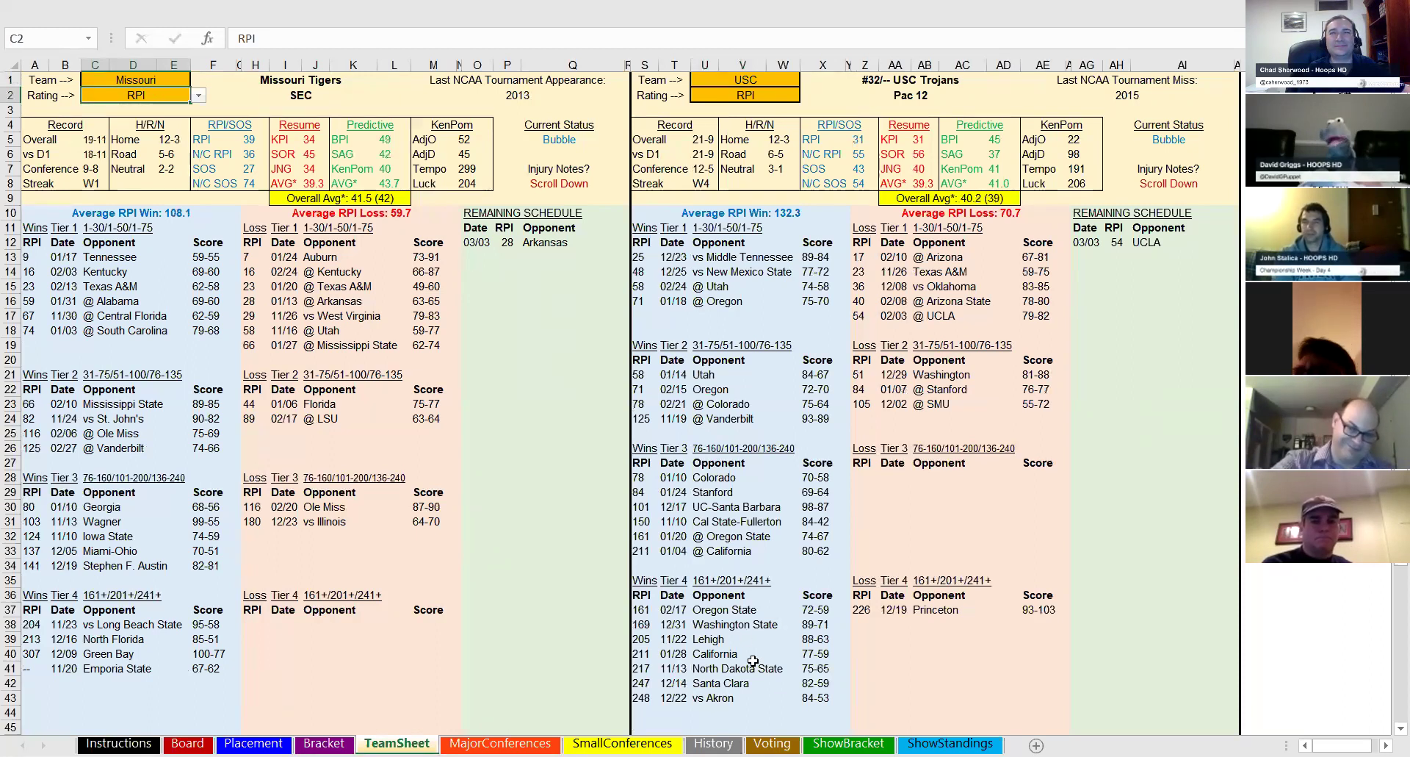
- Check the bracket on the ShowBracket sheet, and show Arizona State as the first team on the TeamSheet sheet in place of Missouri
{"action": "left_click", "coordinate": [848, 743]}
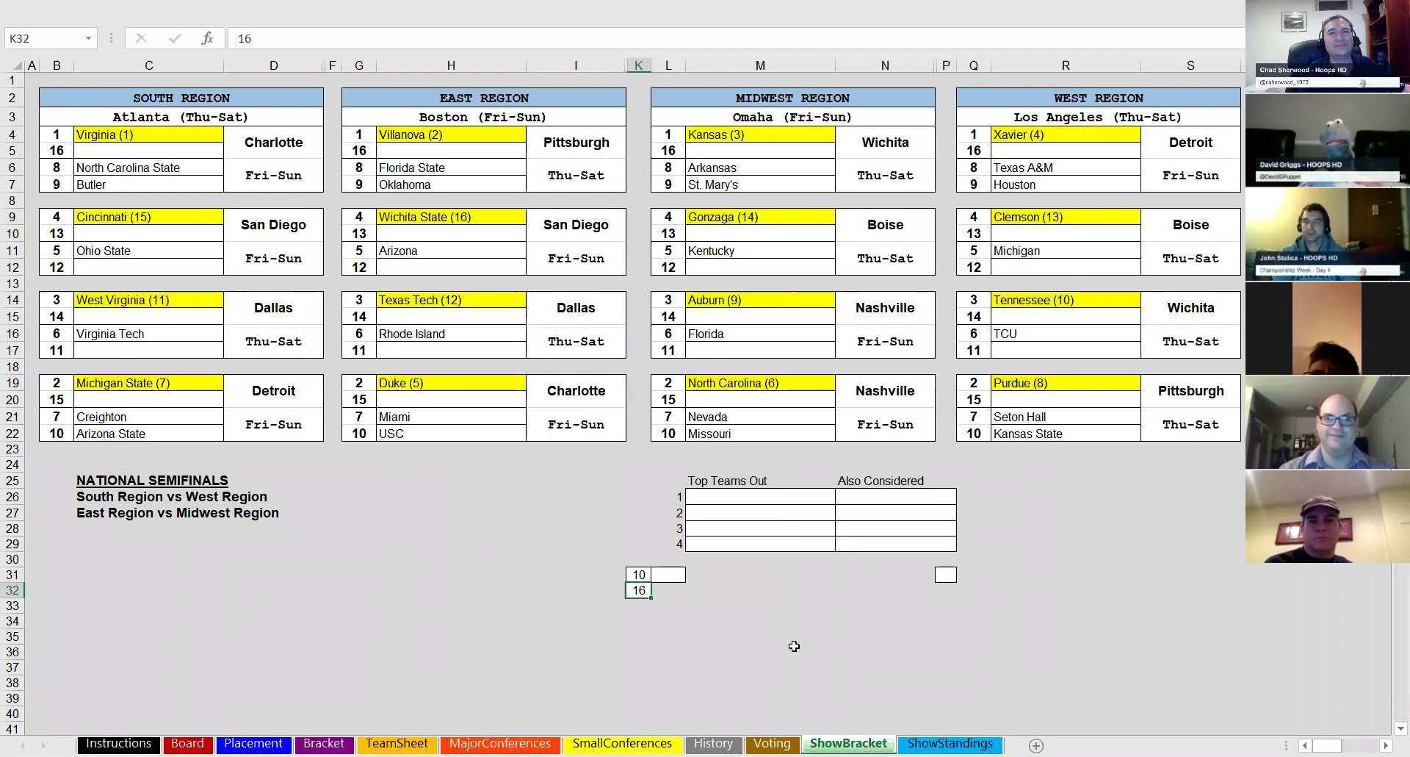
{"action": "left_click", "coordinate": [638, 574]}
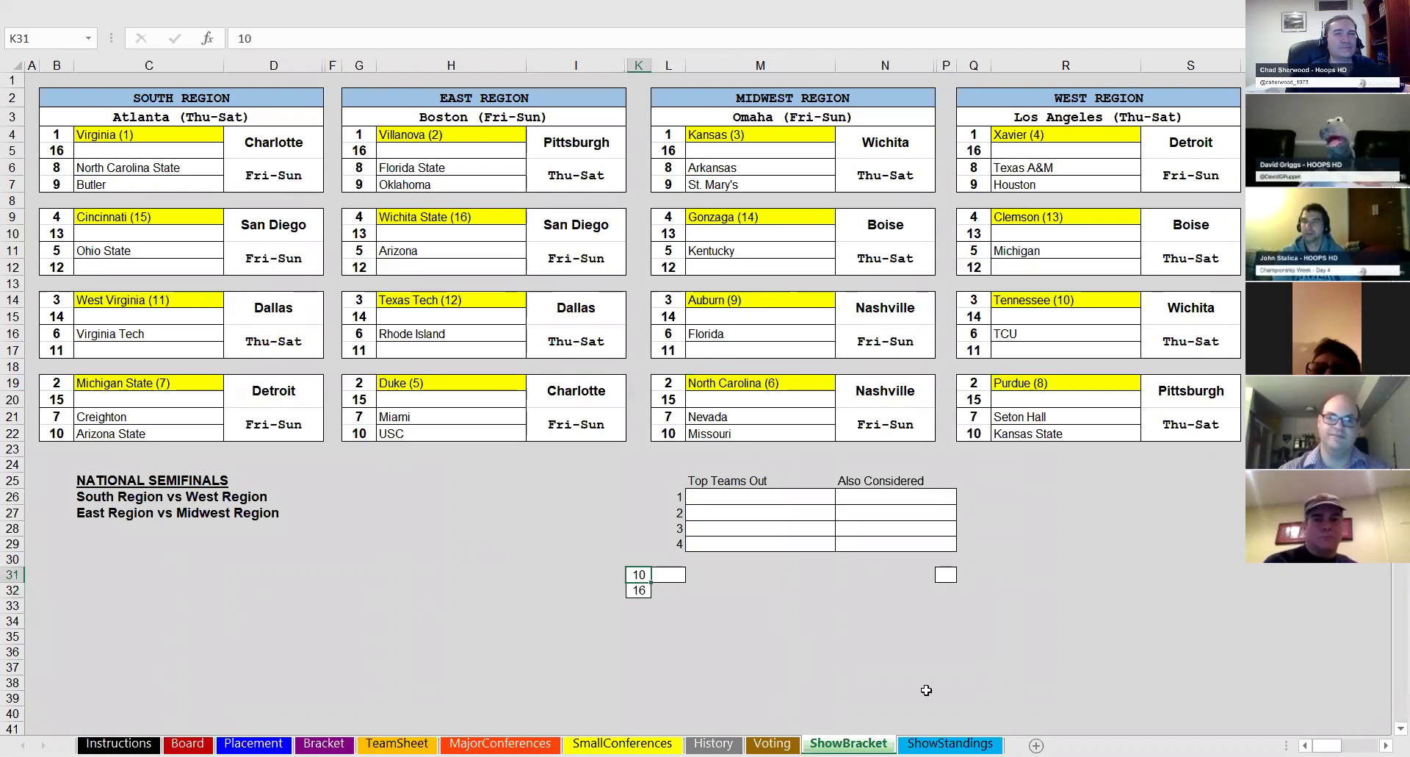
{"action": "left_click", "coordinate": [396, 743]}
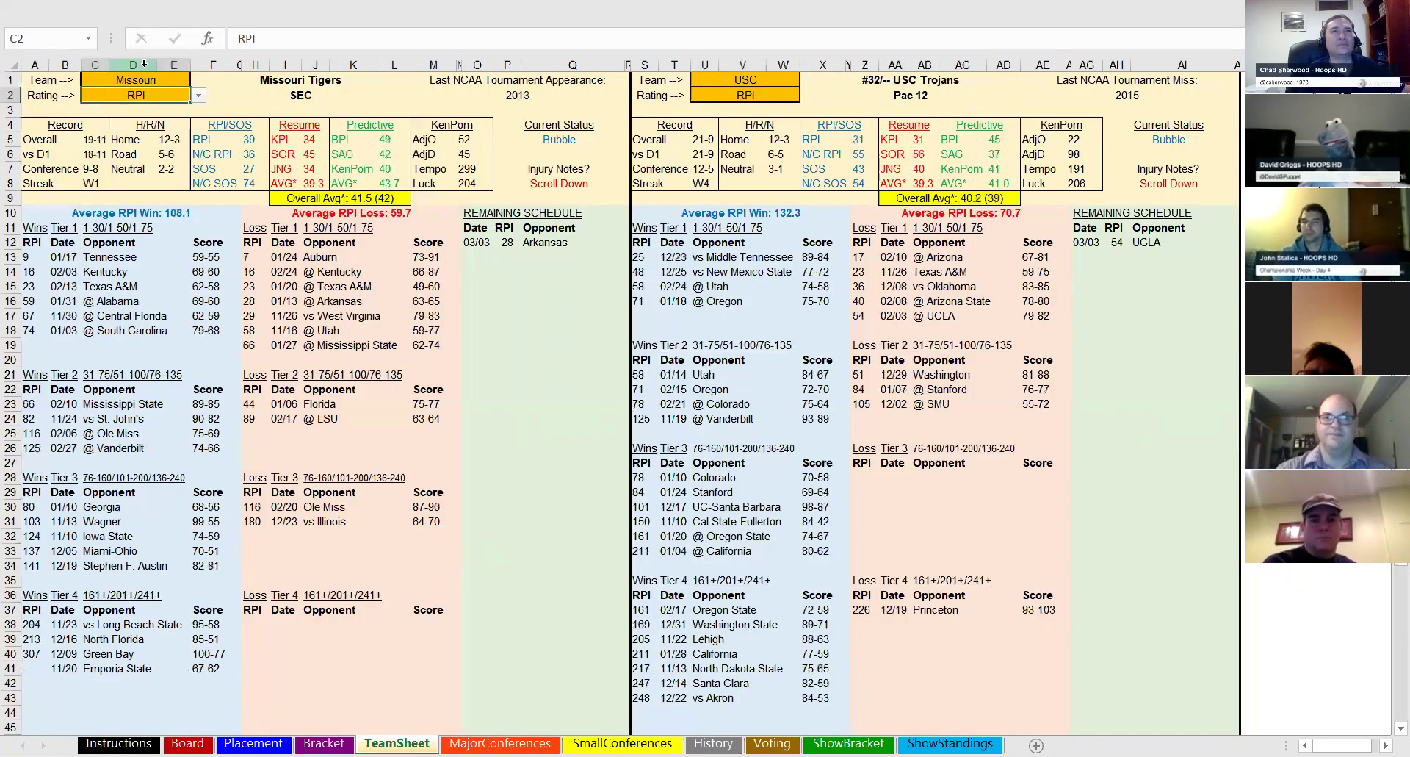
{"action": "left_click", "coordinate": [144, 78]}
{"action": "type", "text": "Arizona State"}
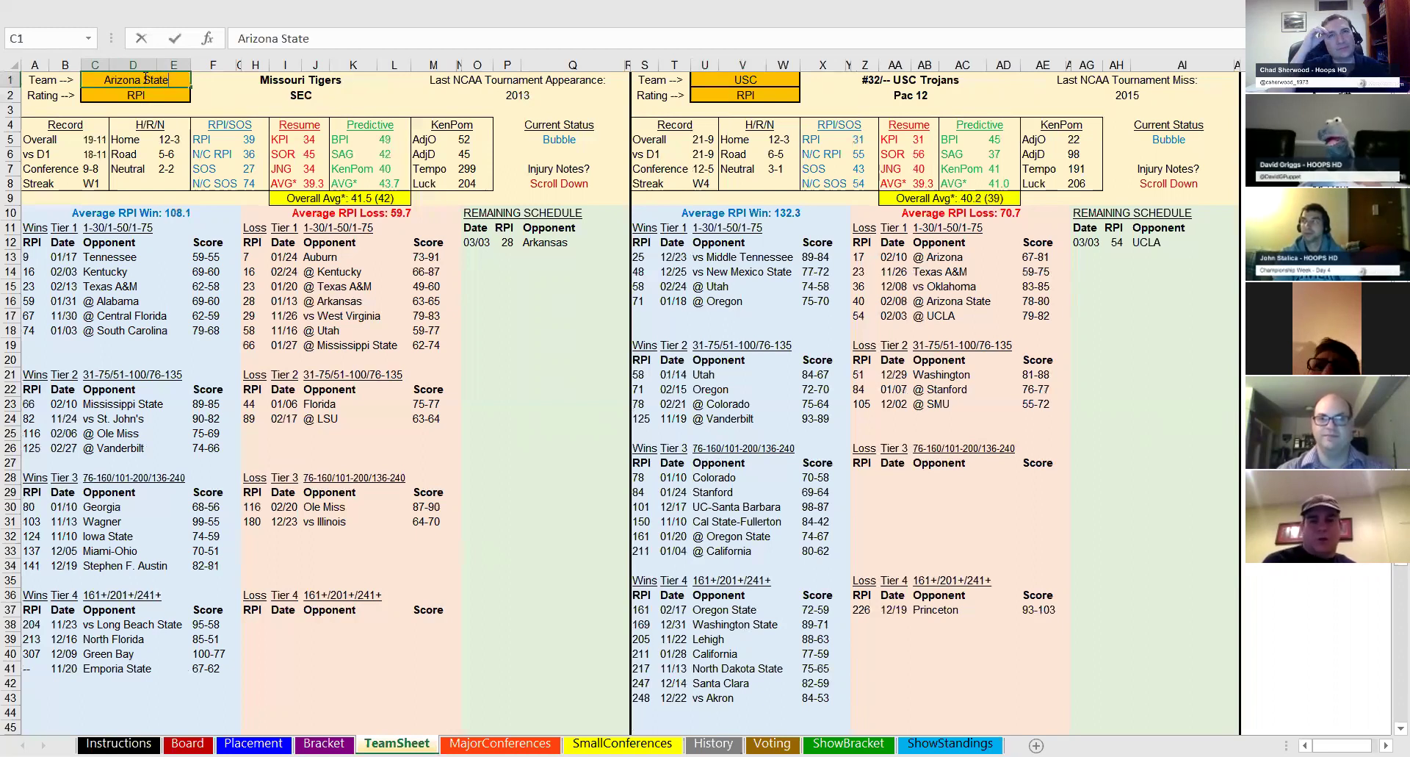
{"action": "key", "text": "Return"}
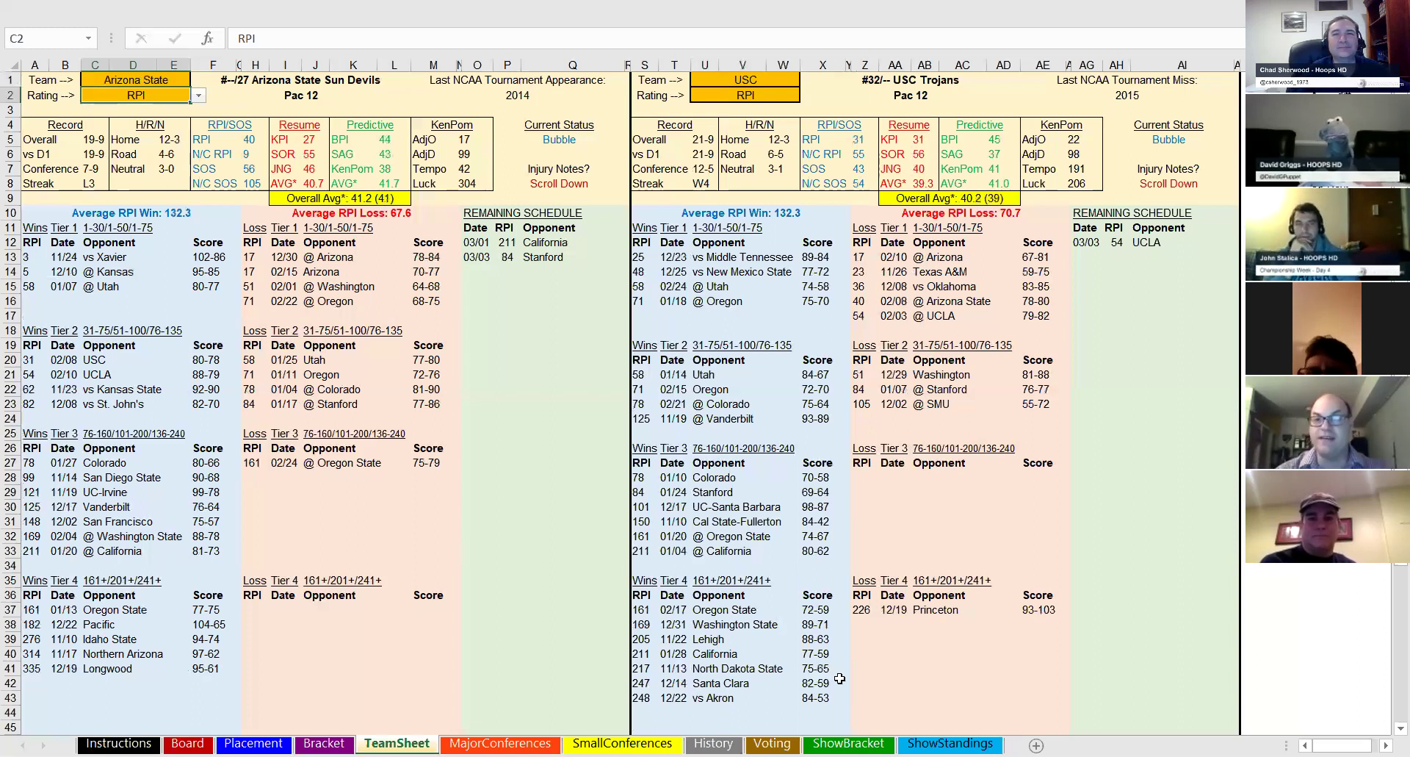
- Reveal the number 11 seeds on the ShowBracket sheet by setting cell K31 to 11
{"action": "left_click", "coordinate": [848, 744]}
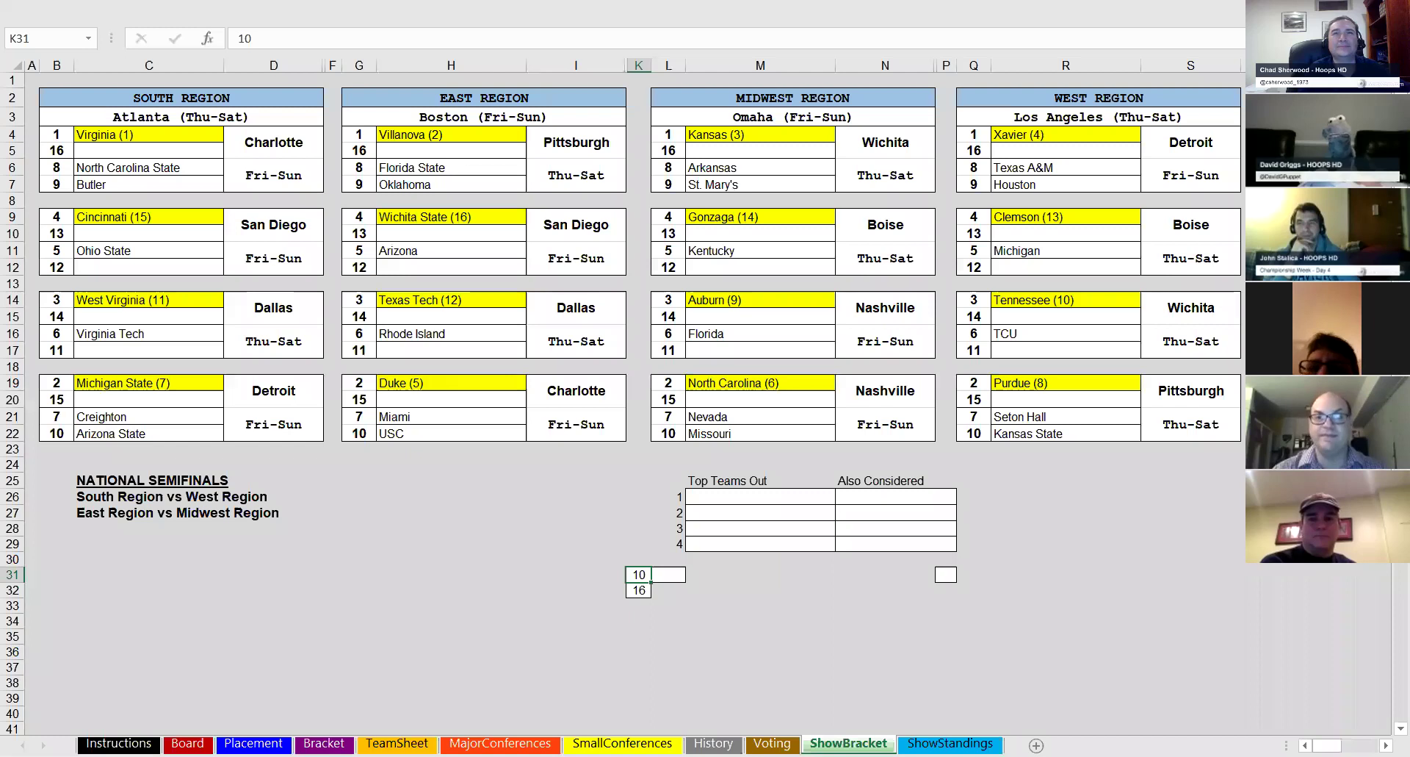
{"action": "left_click", "coordinate": [644, 575]}
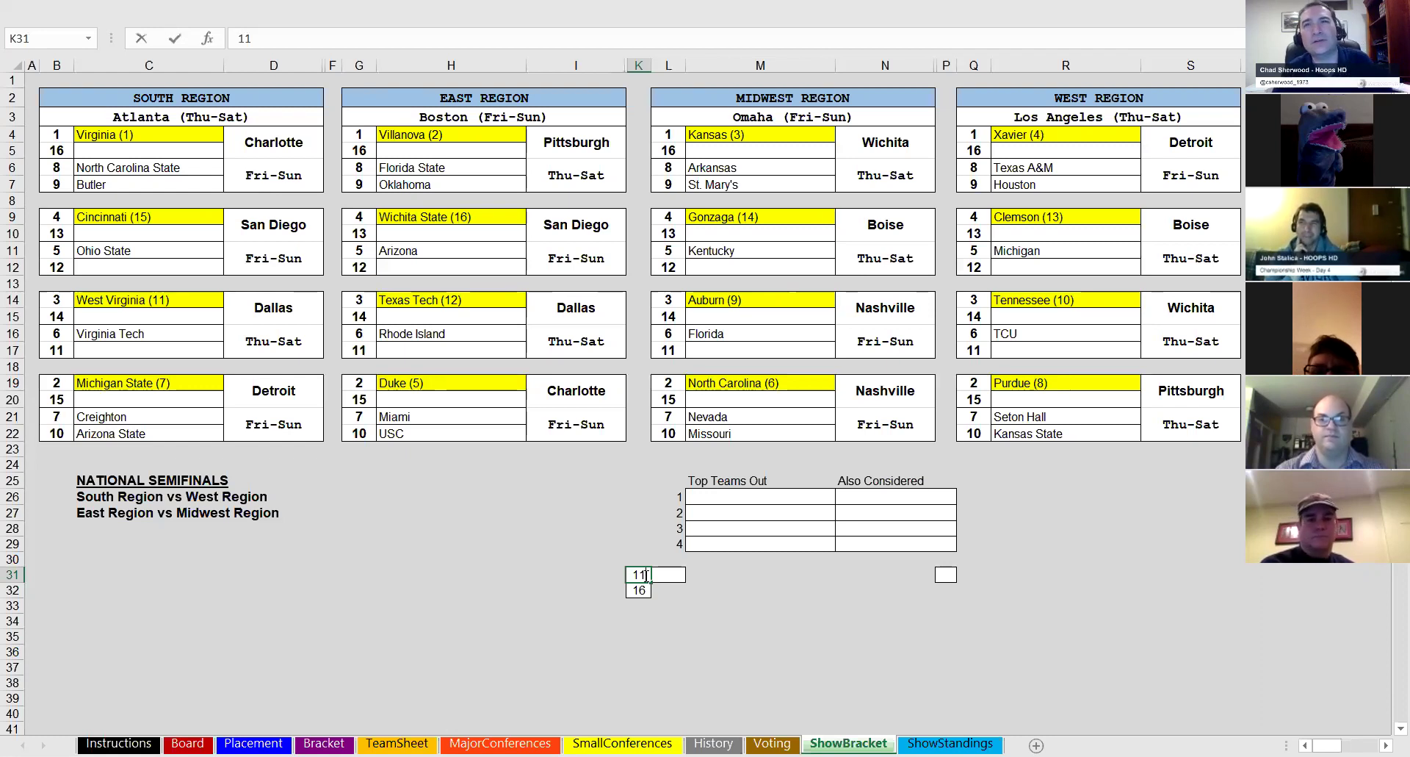
{"action": "key", "text": "Return"}
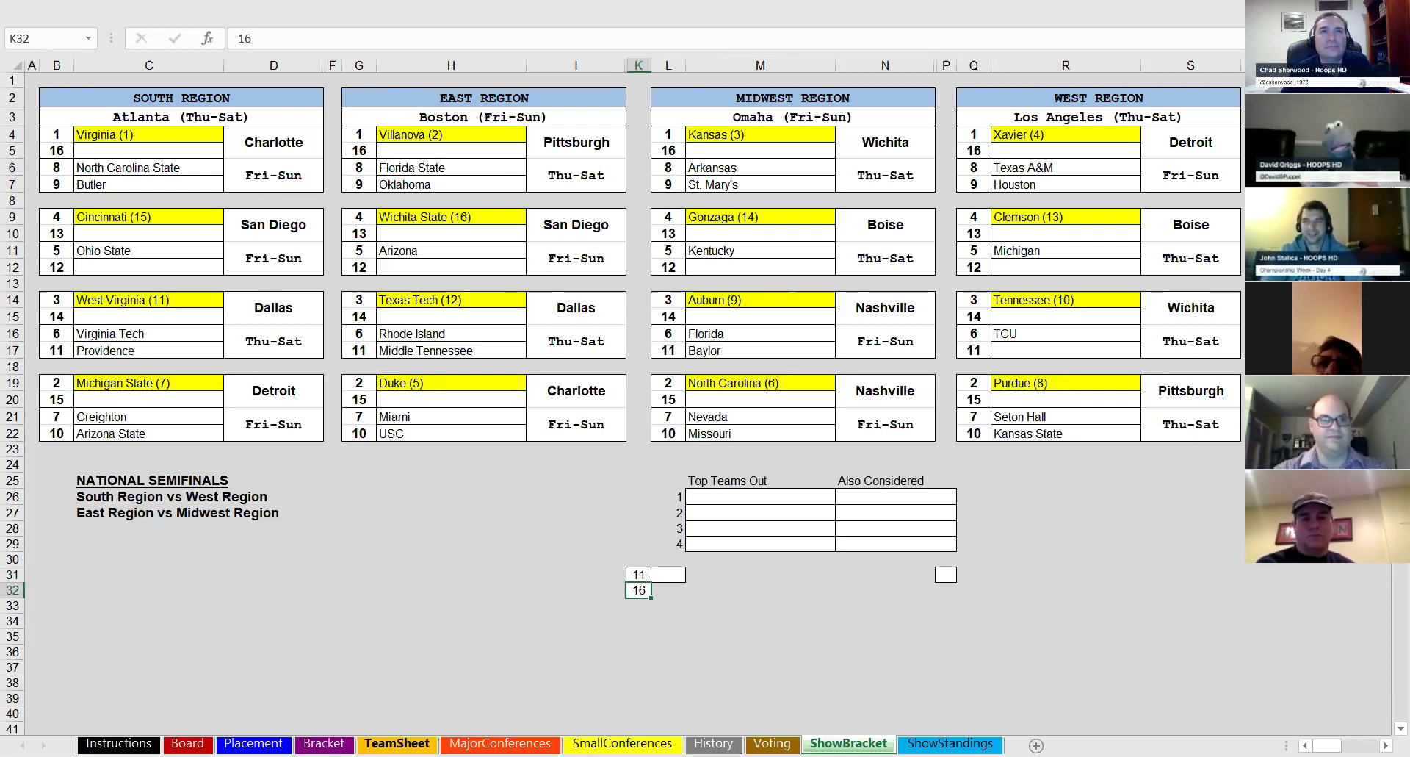
- Compare Providence as the first team with Middle Tennessee as the second team on the TeamSheet sheet
{"action": "left_click", "coordinate": [397, 743]}
{"action": "left_click", "coordinate": [156, 80]}
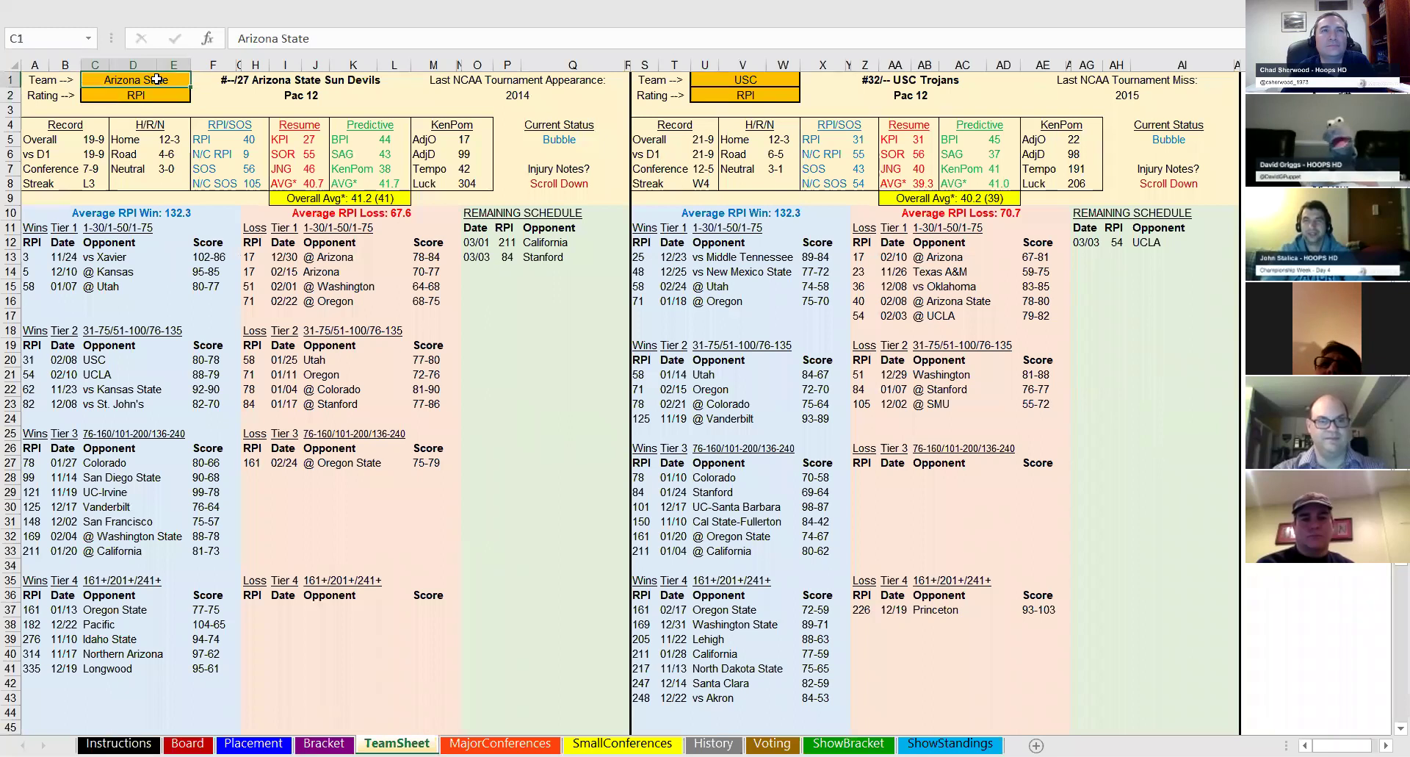
{"action": "type", "text": "Provide"}
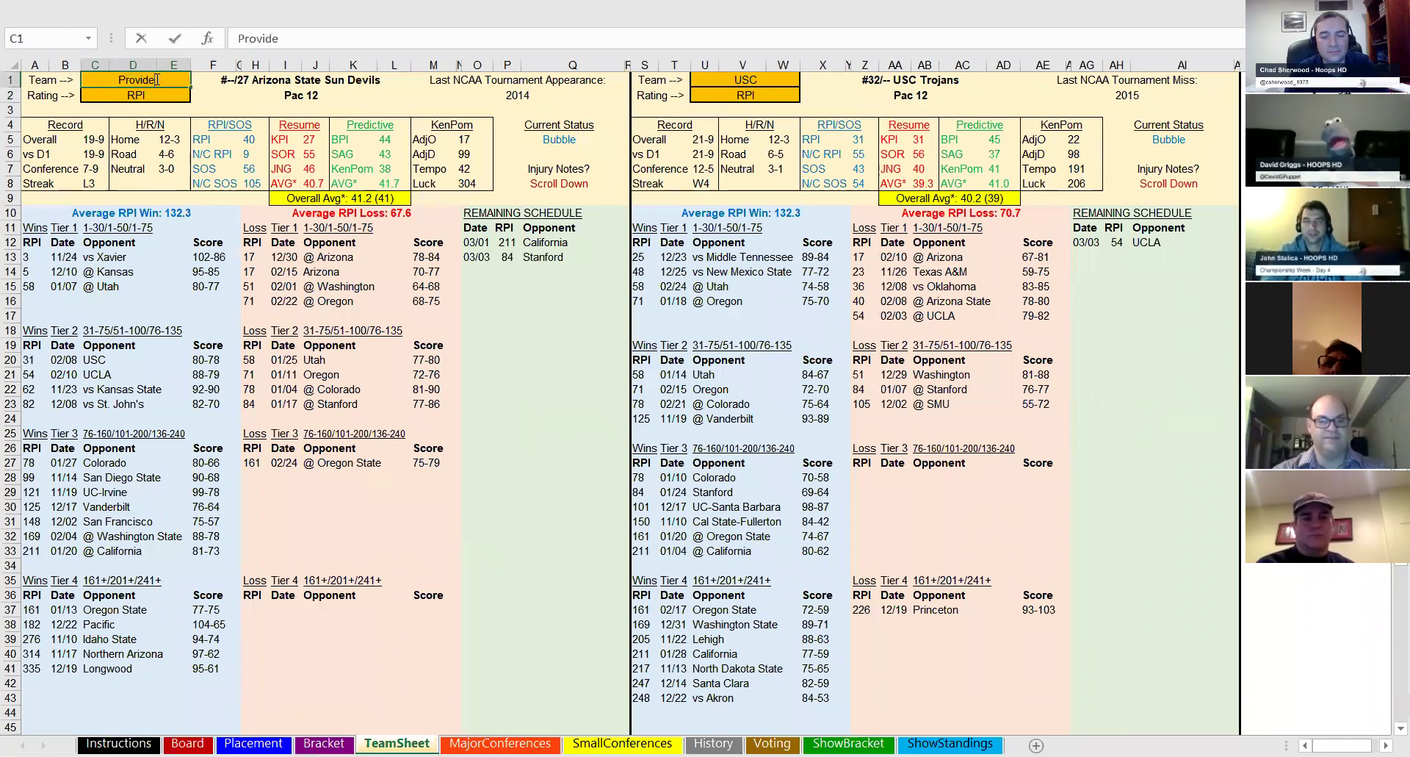
{"action": "type", "text": "nce"}
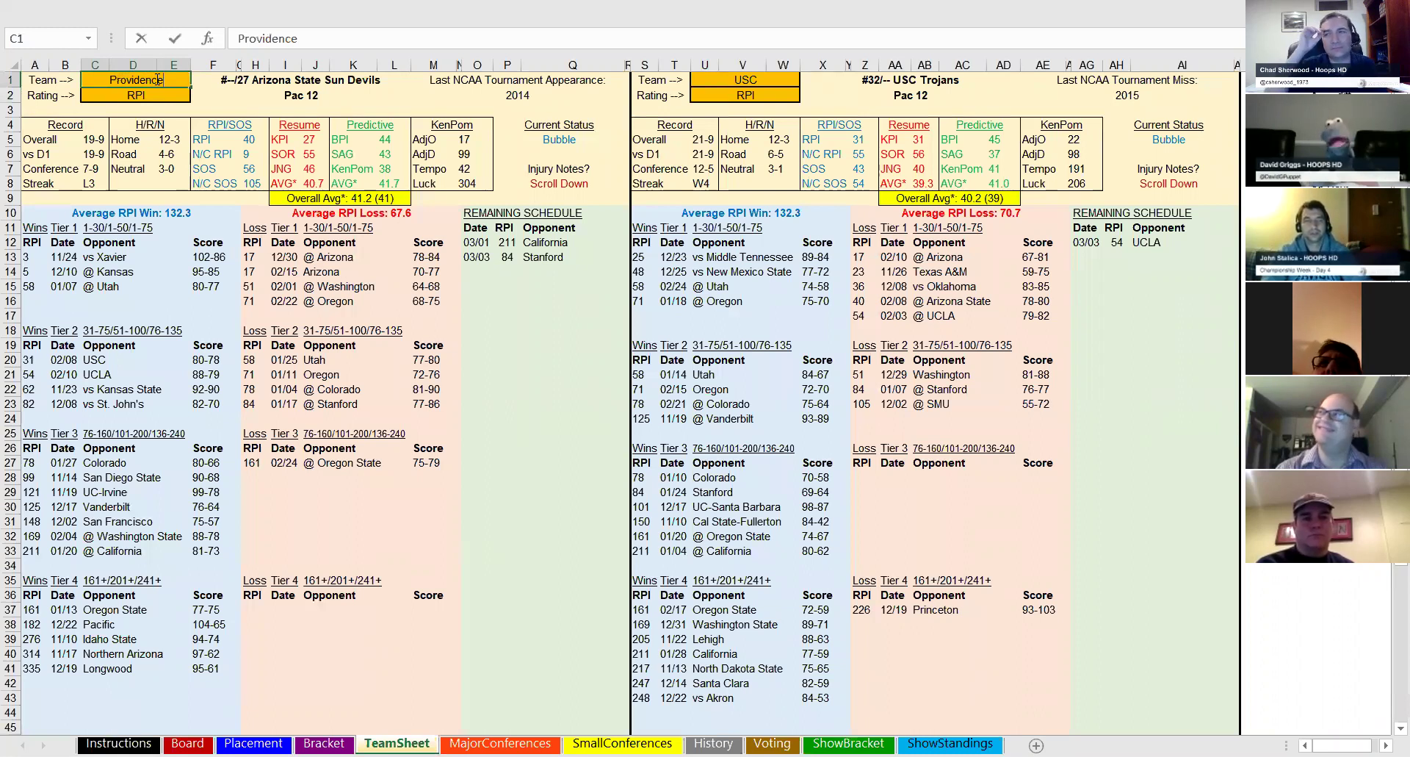
{"action": "key", "text": "Return"}
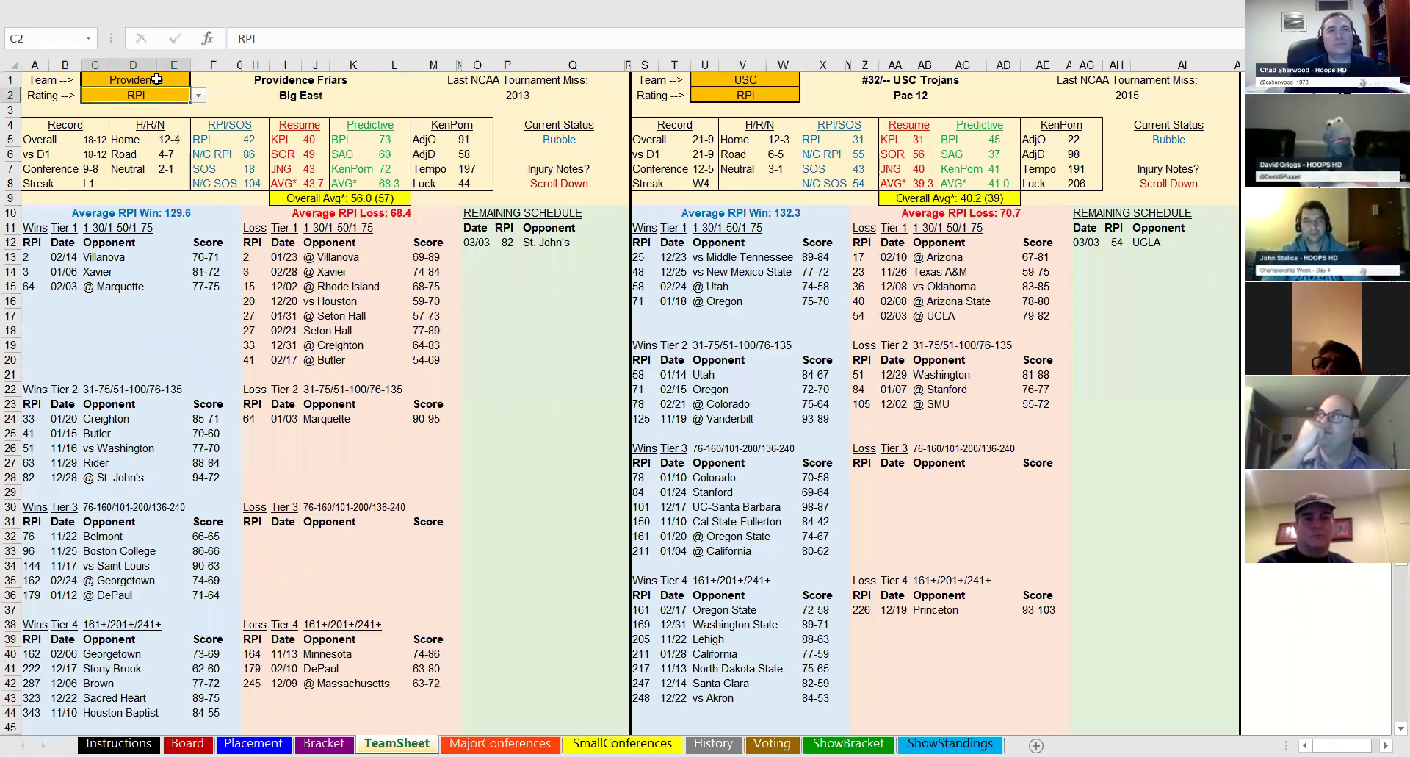
{"action": "left_click", "coordinate": [764, 81]}
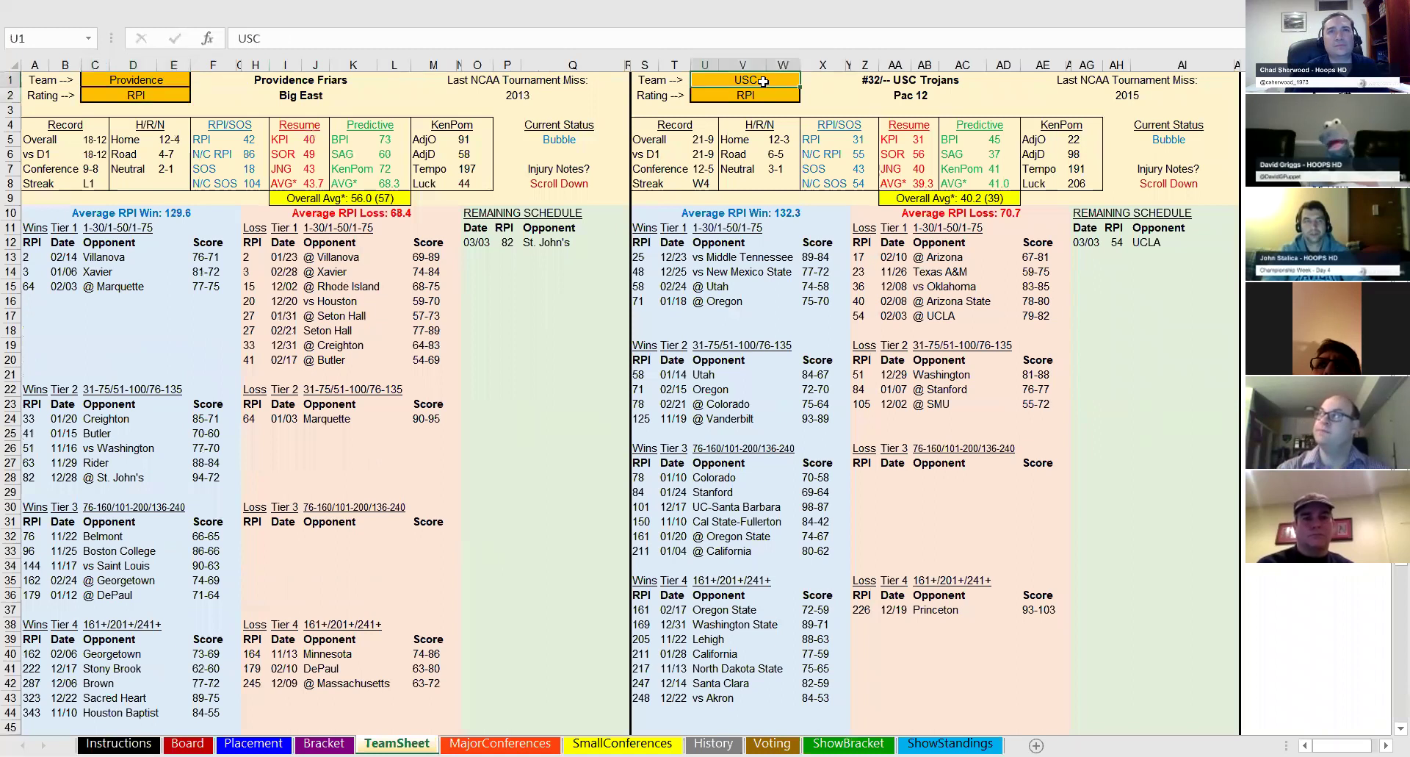
{"action": "type", "text": "Middle Te"}
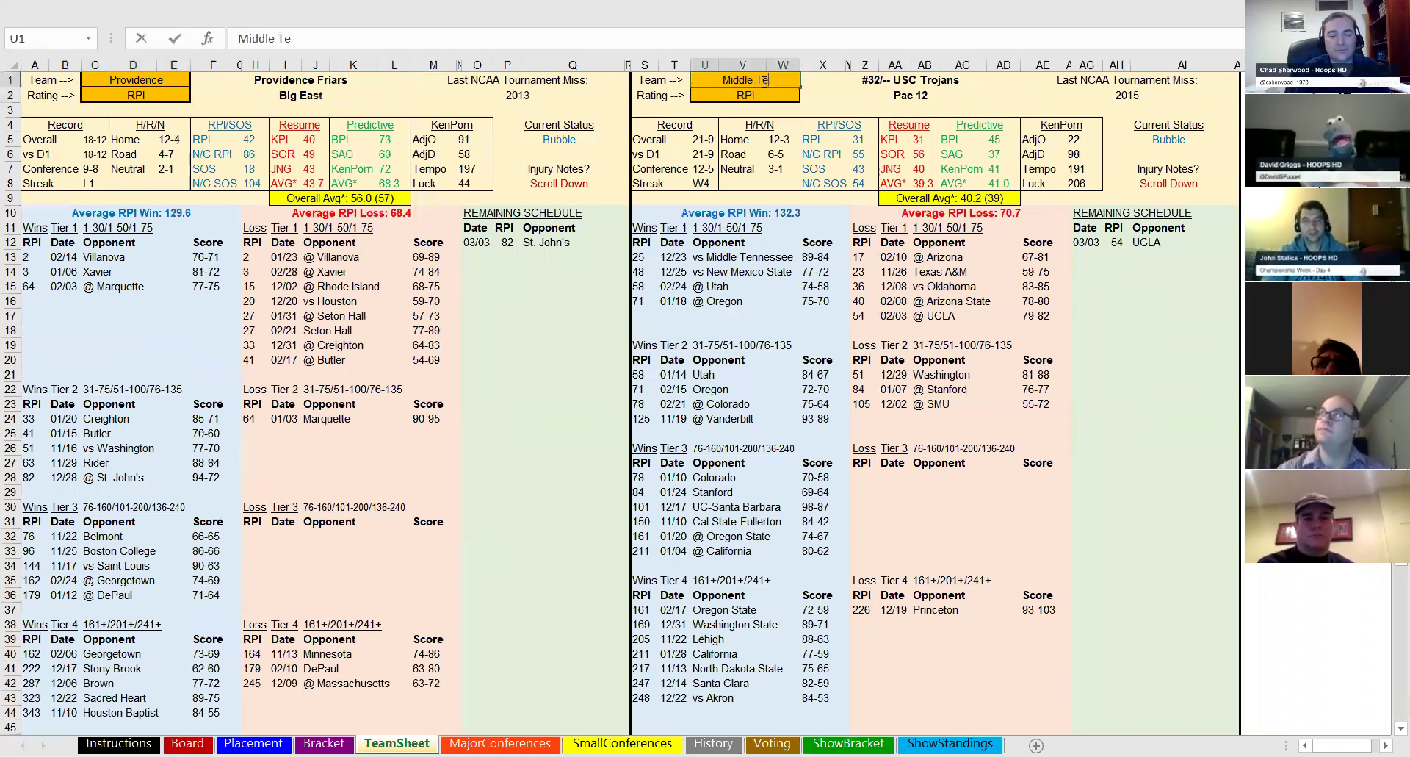
{"action": "type", "text": "nnessee"}
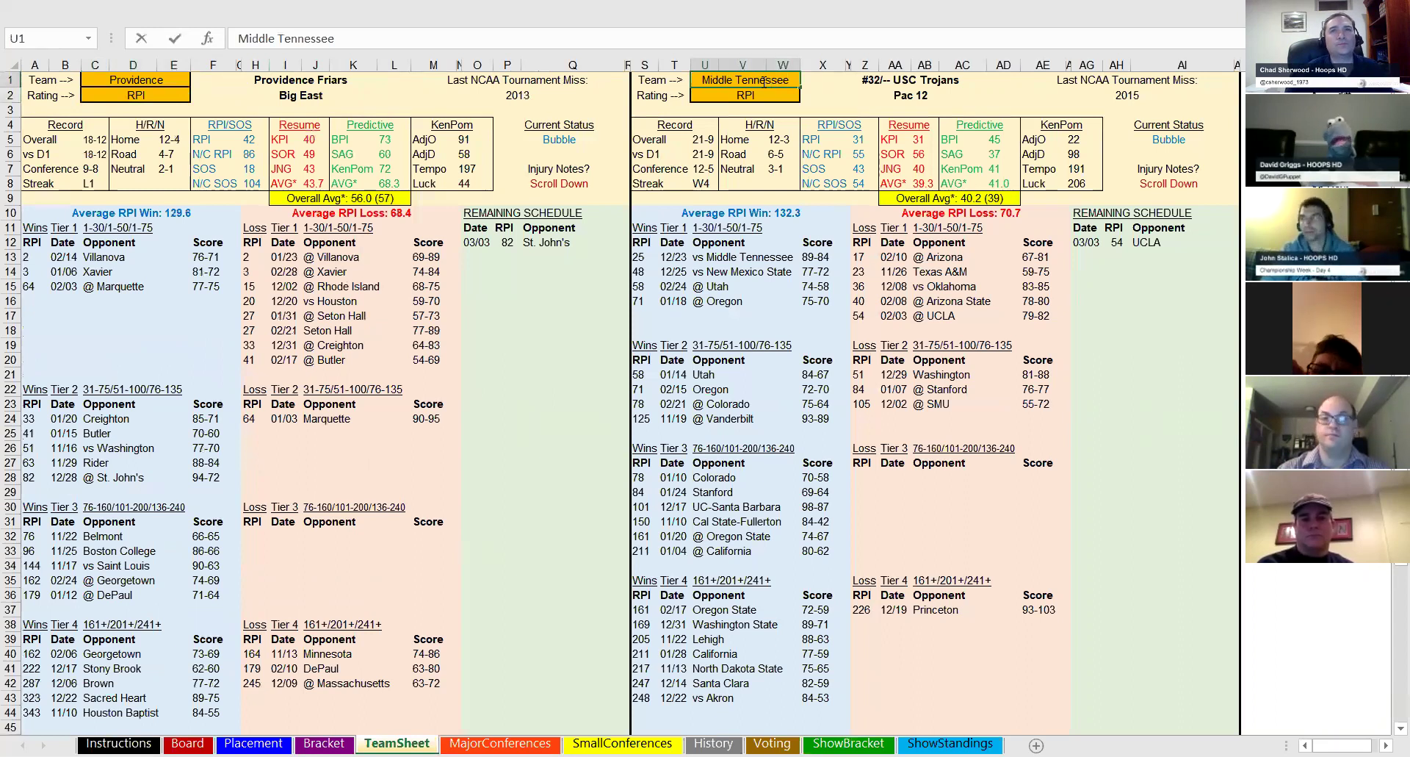
{"action": "key", "text": "Return"}
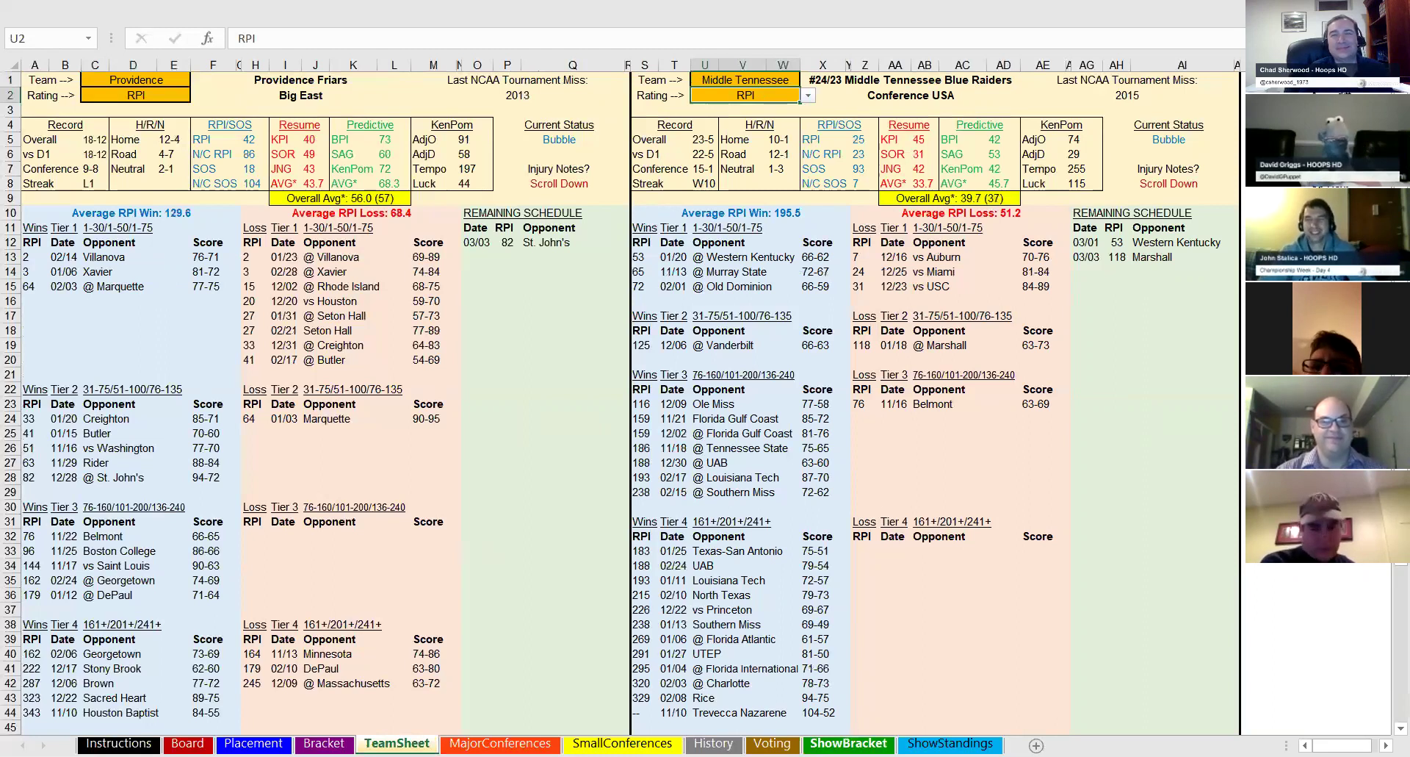
- Reveal the West region's number 11 seed on the ShowBracket sheet by clearing cell P17
{"action": "left_click", "coordinate": [848, 743]}
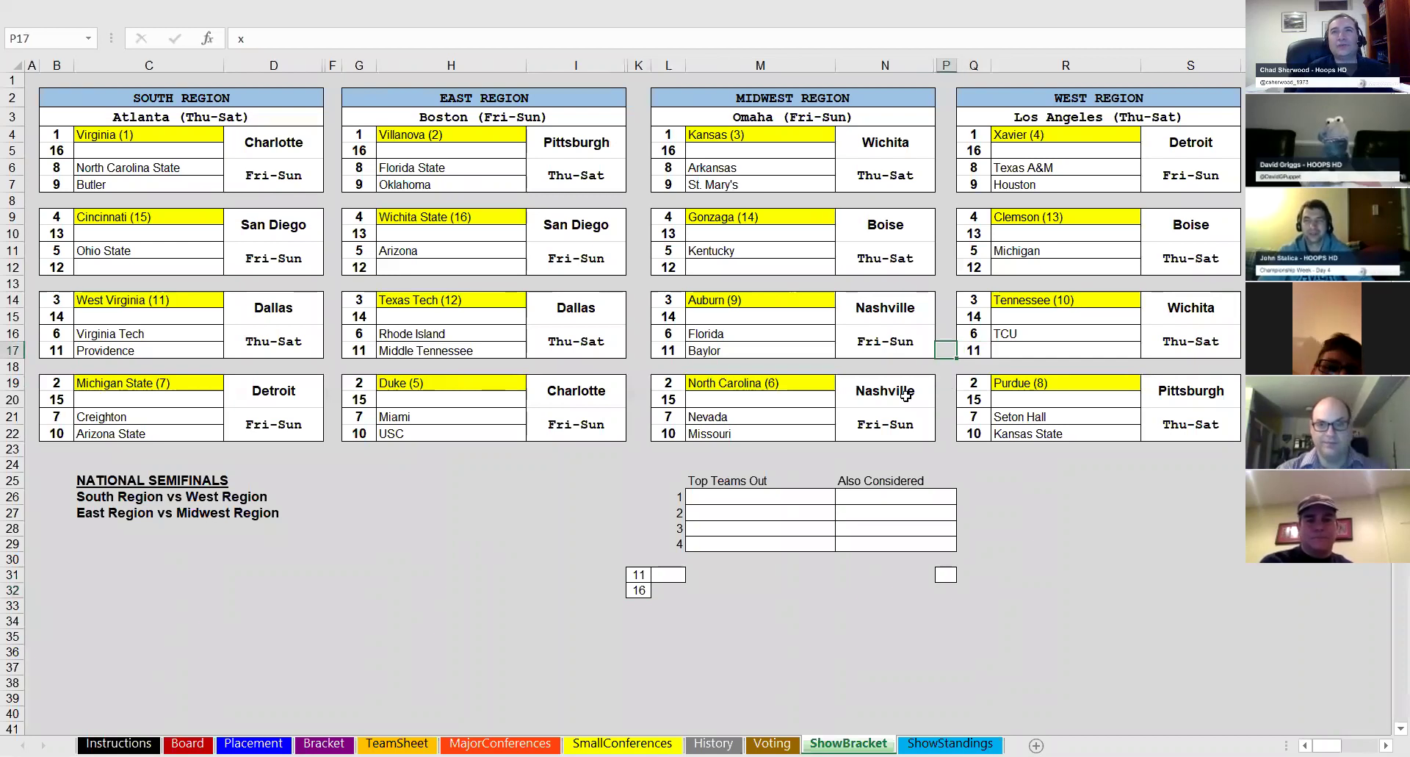
{"action": "key", "text": "Delete"}
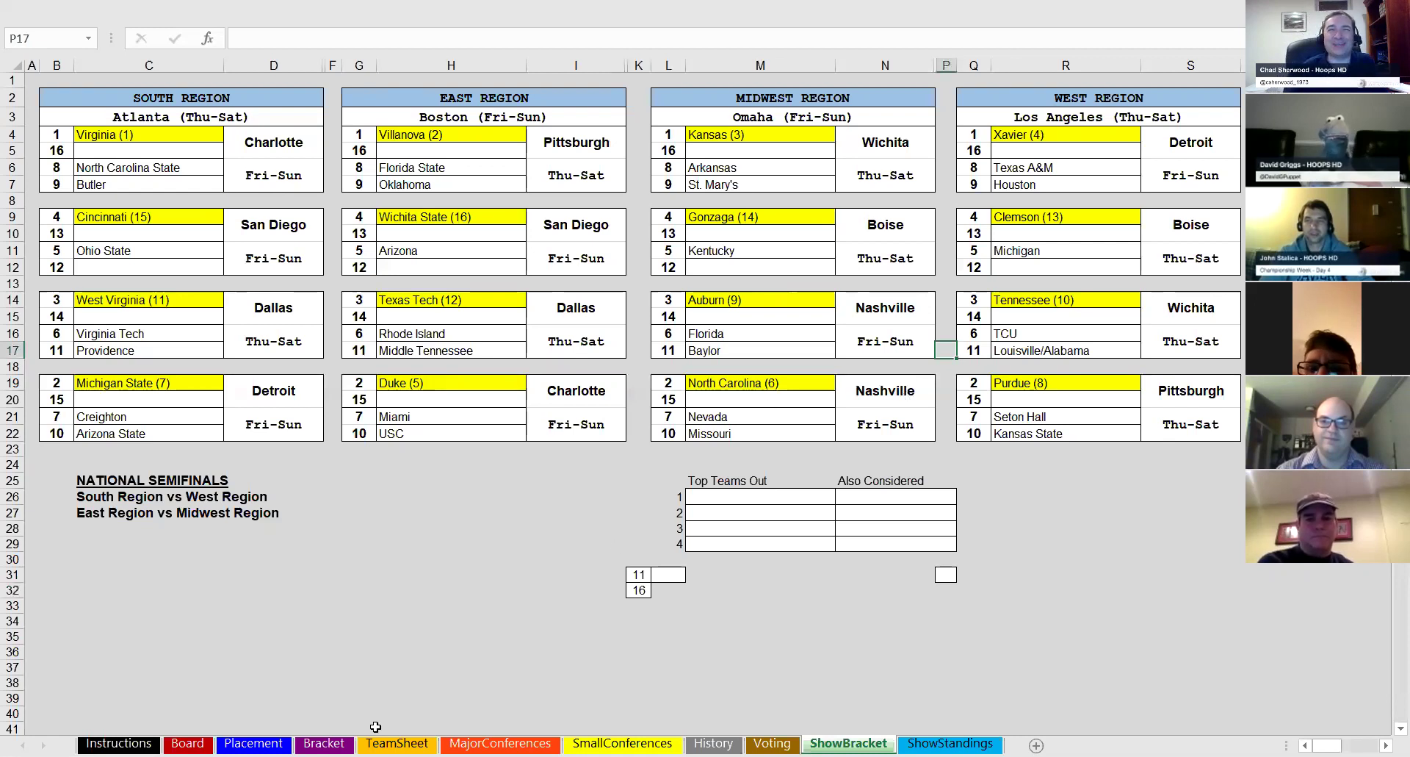
- Compare Louisville as the first team with Alabama as the second team on the TeamSheet sheet
{"action": "left_click", "coordinate": [329, 359]}
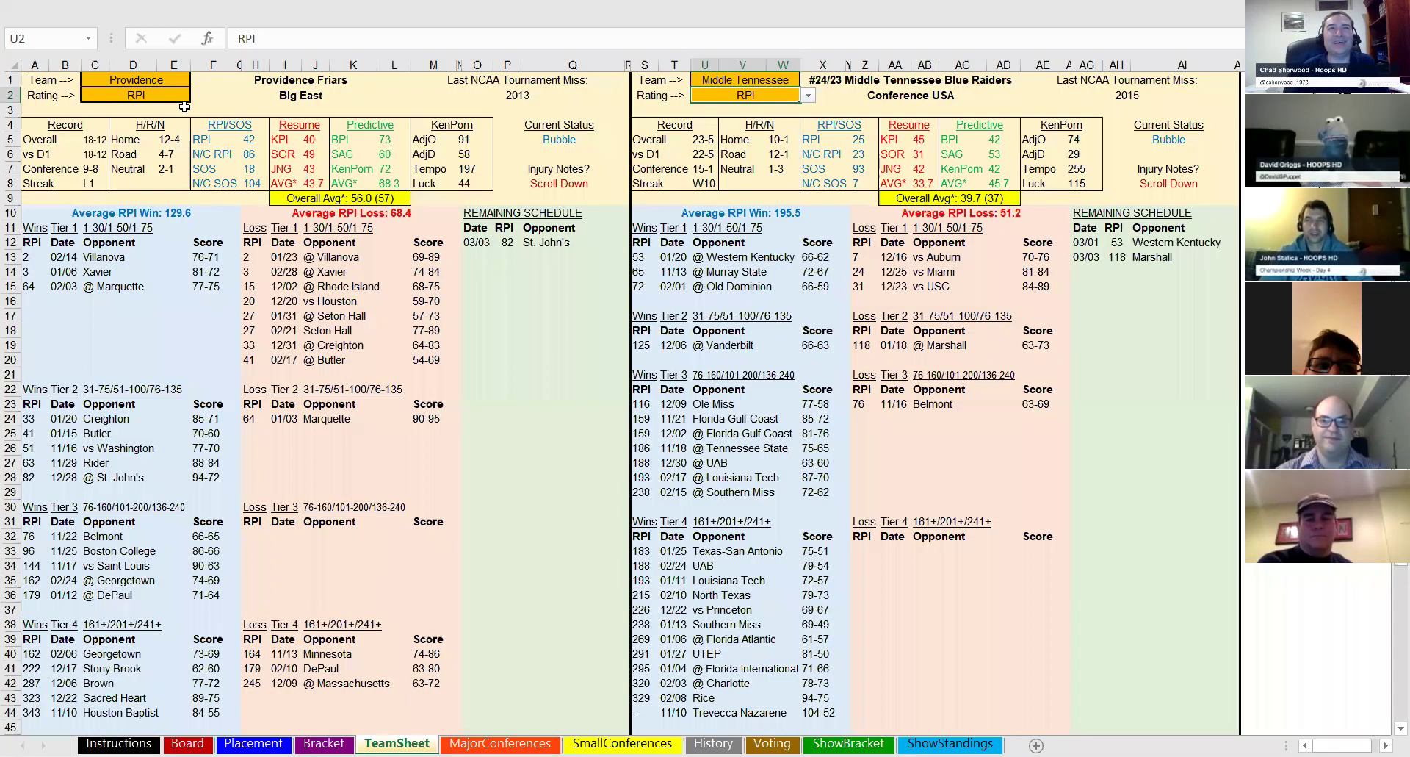
{"action": "left_click", "coordinate": [136, 77]}
{"action": "type", "text": "Louisville"}
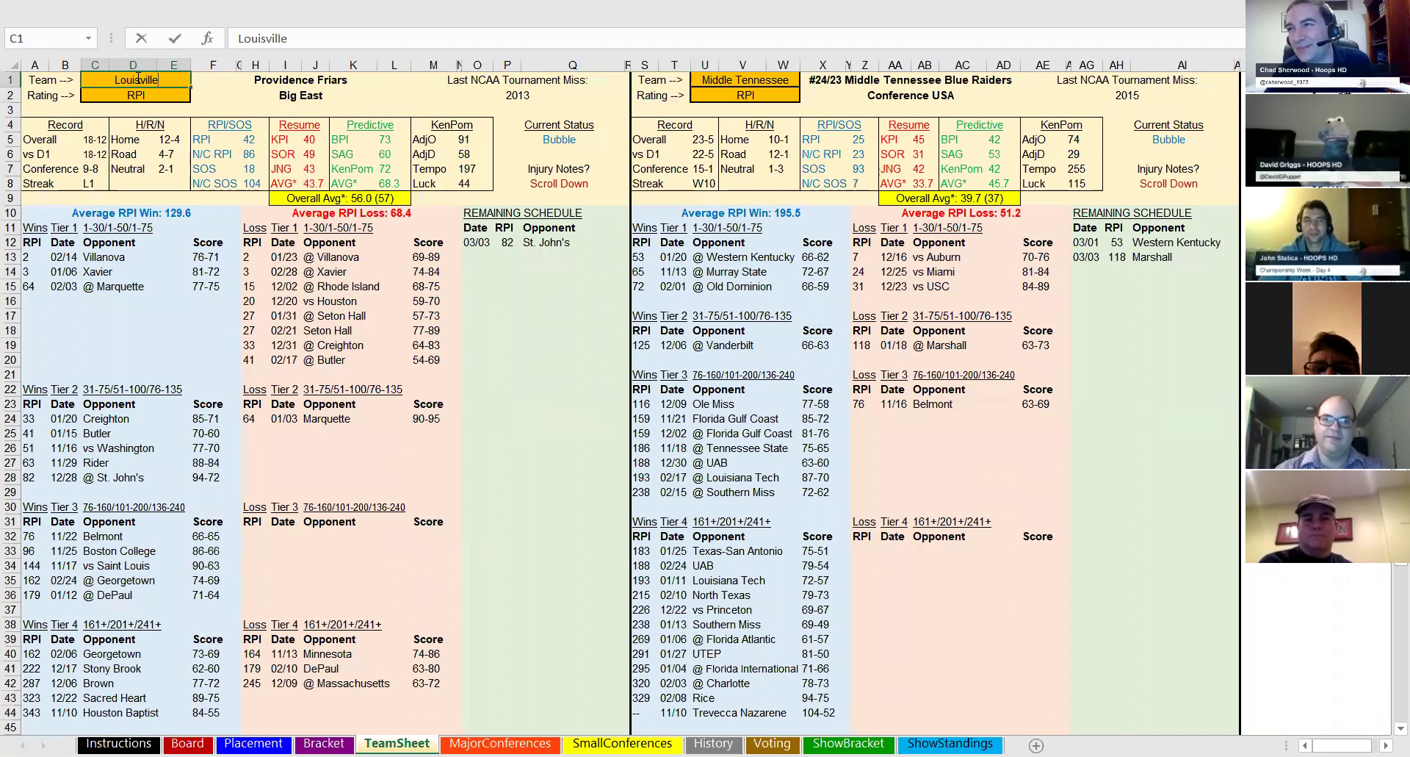
{"action": "key", "text": "Return"}
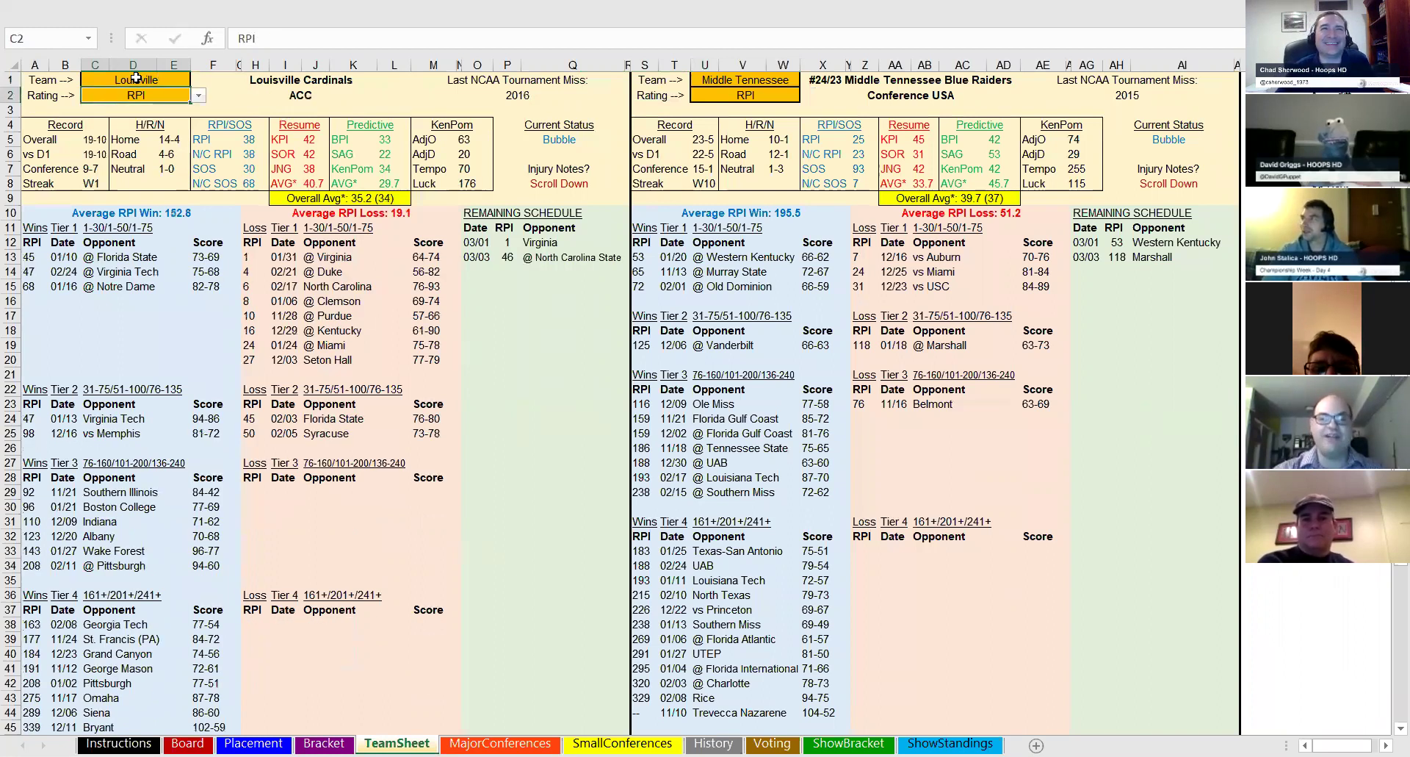
{"action": "left_click", "coordinate": [744, 75]}
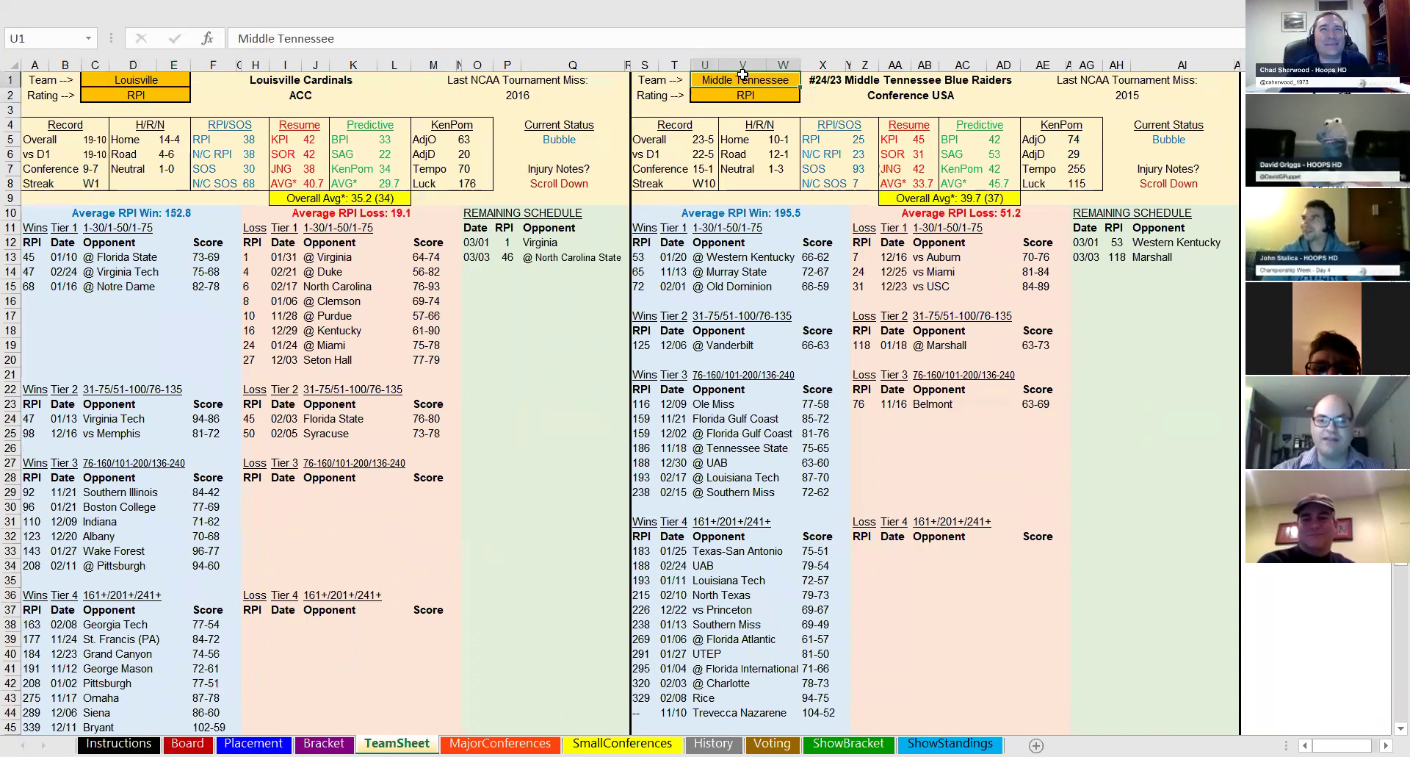
{"action": "type", "text": "Alabama"}
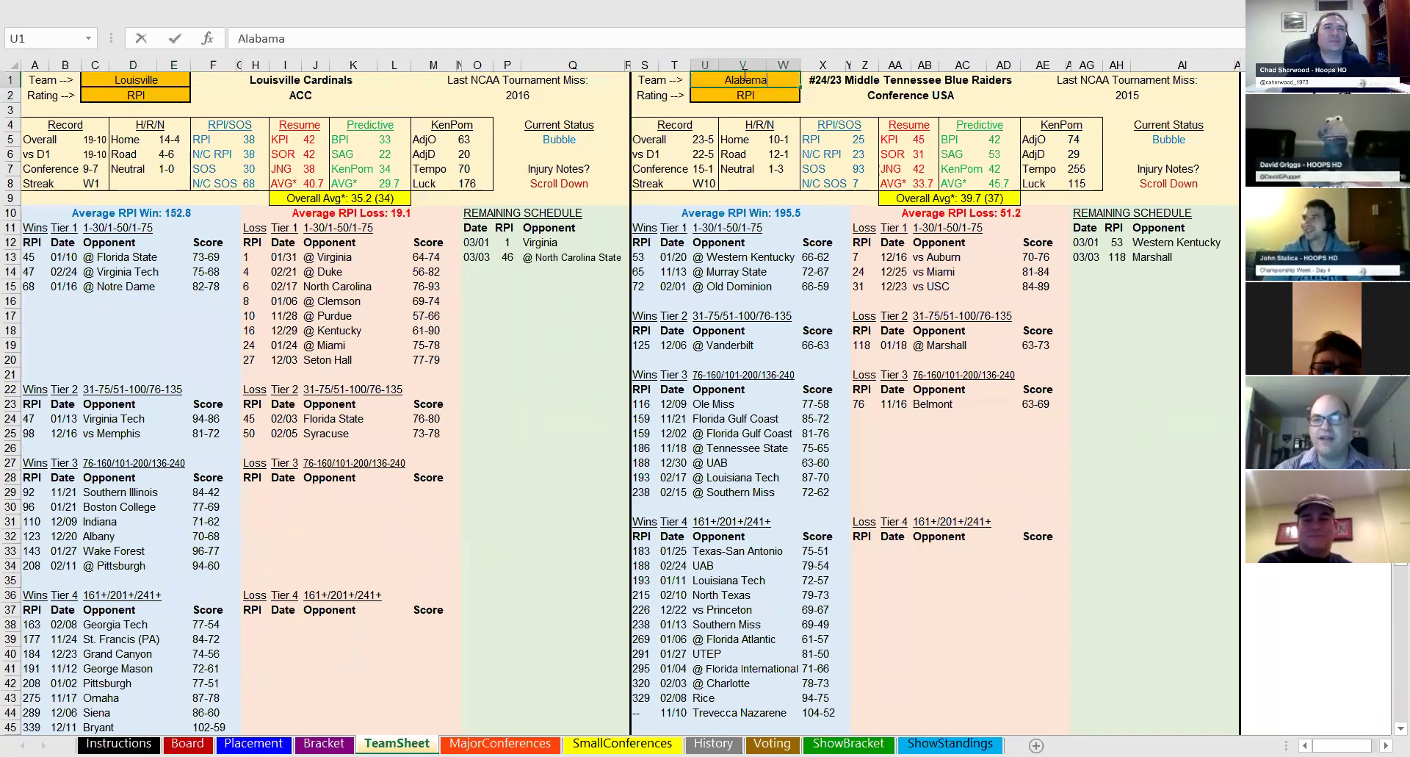
{"action": "key", "text": "Return"}
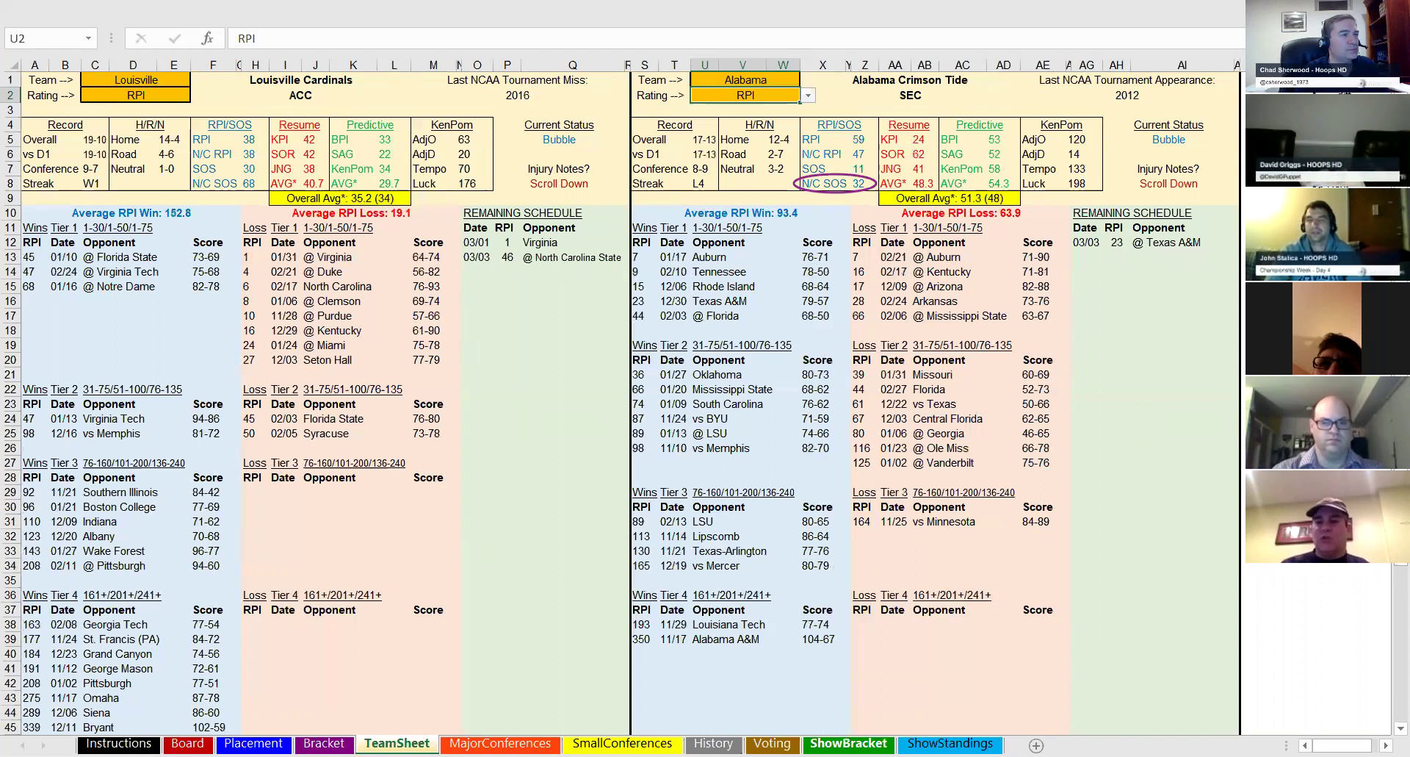
{"action": "key", "text": "Escape"}
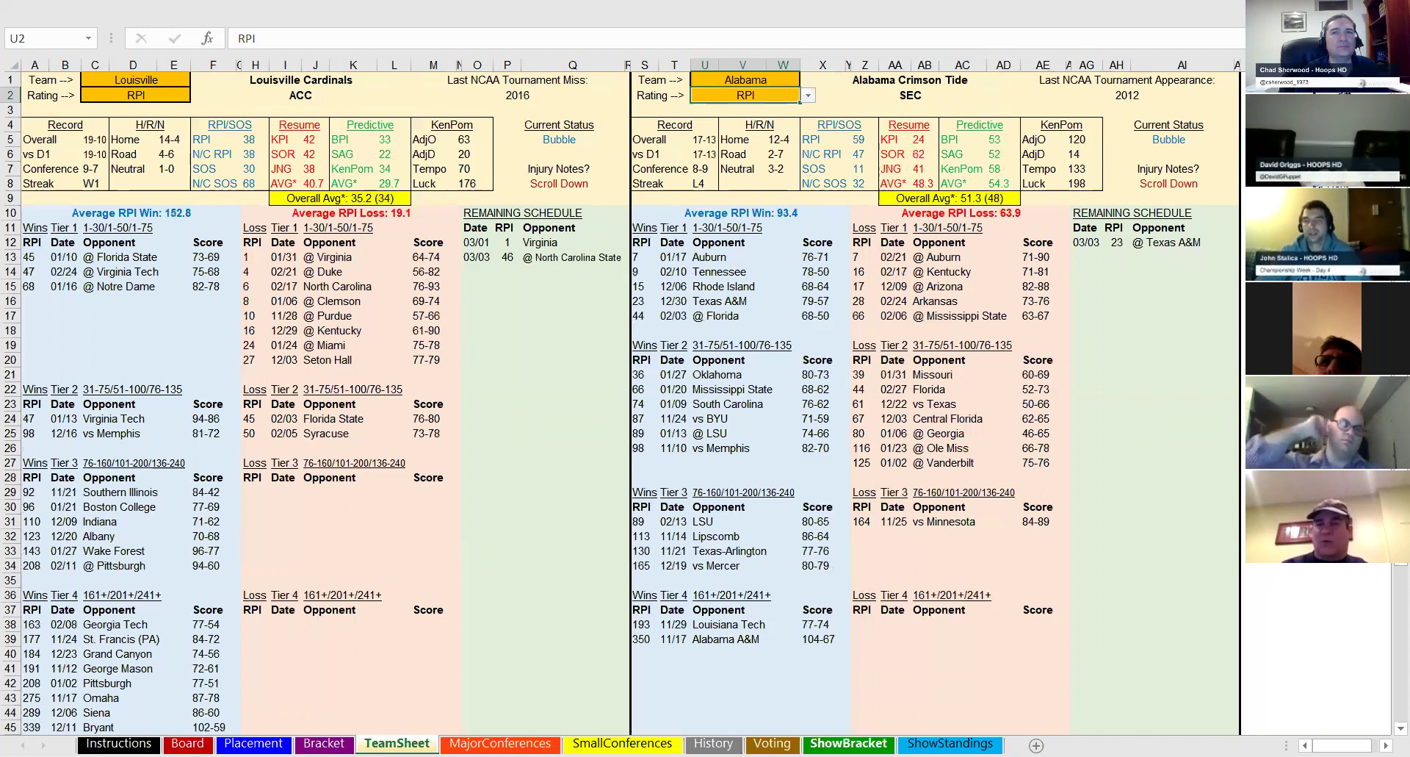
- Reveal the number 12 seeds on the ShowBracket sheet by setting cell K31 to 12
{"action": "left_click", "coordinate": [848, 743]}
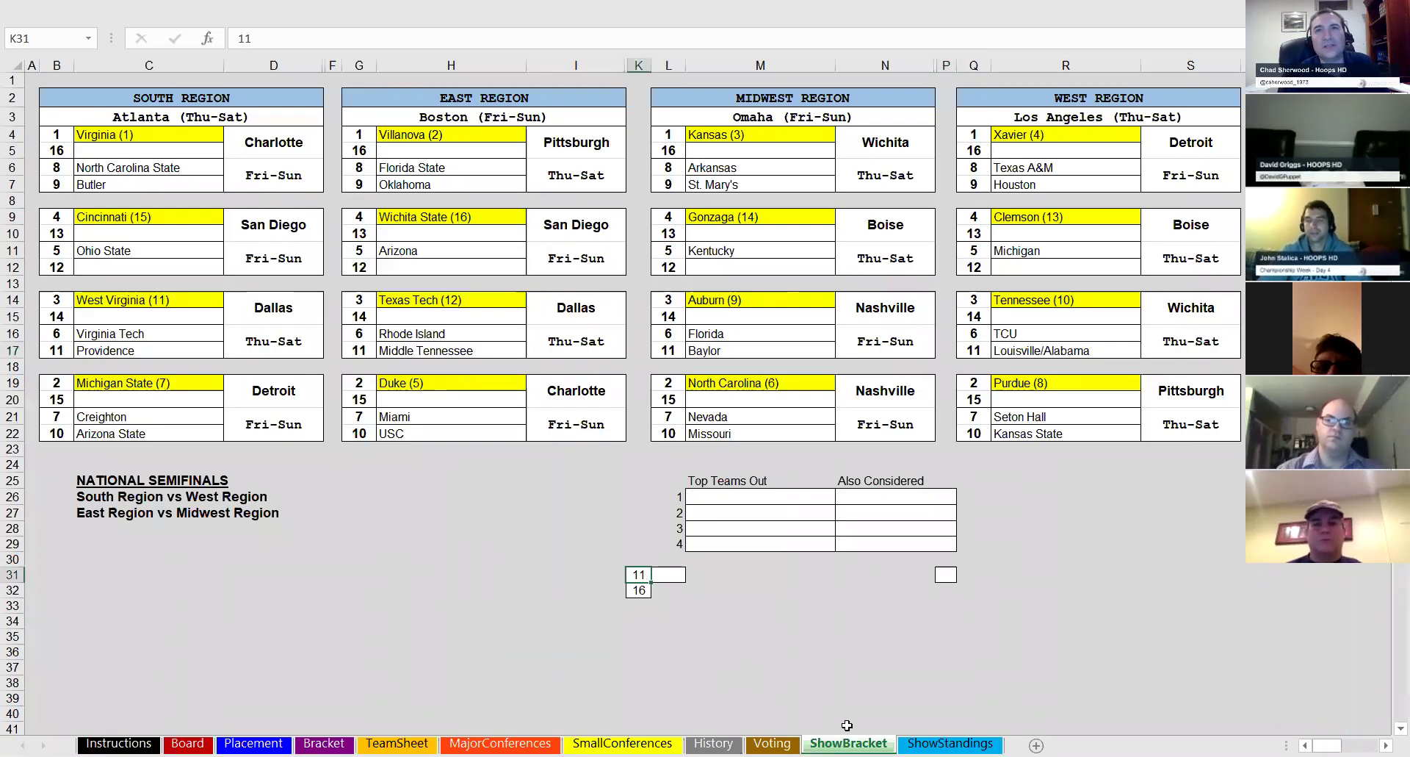
{"action": "type", "text": "12"}
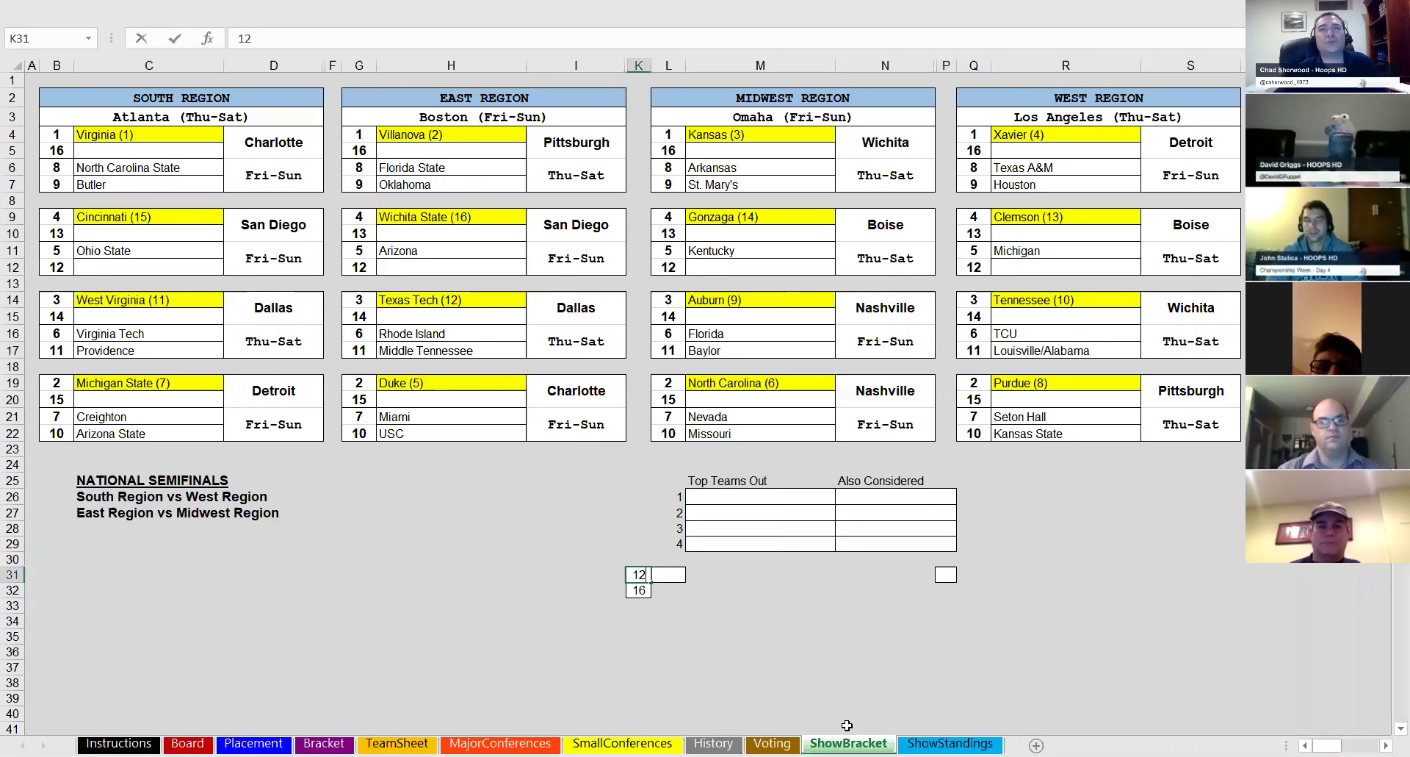
{"action": "key", "text": "Return"}
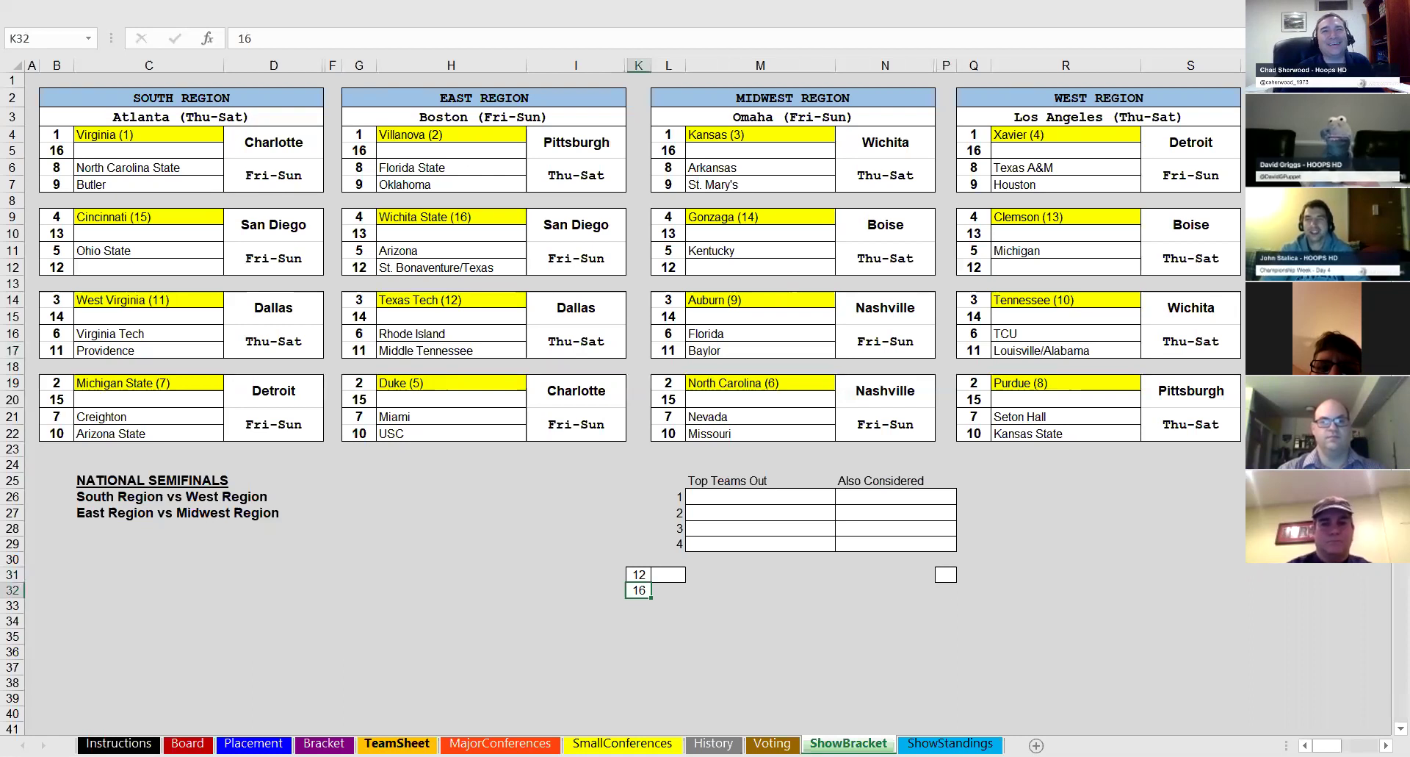
- Enter St Bonaventure as the first team on the TeamSheet sheet in place of Louisville
{"action": "left_click", "coordinate": [396, 743]}
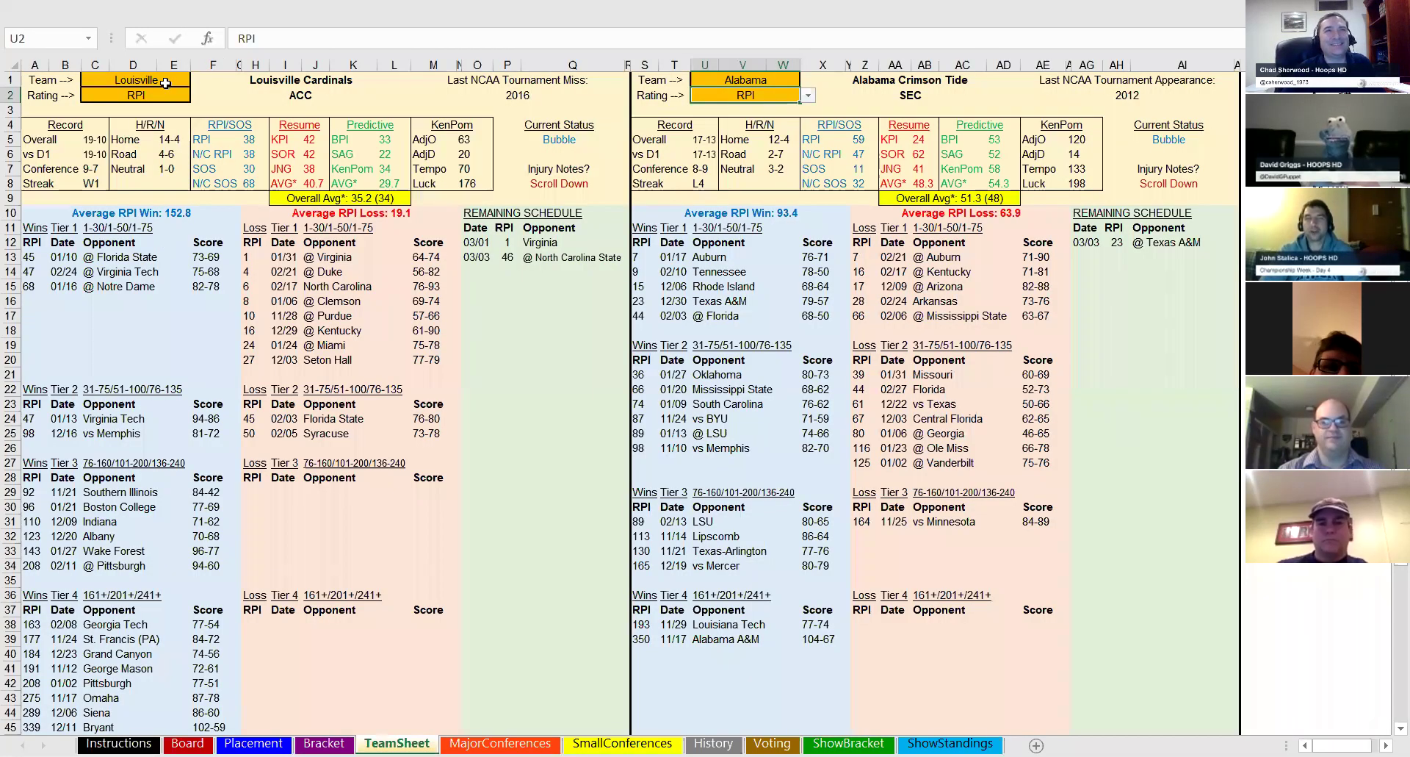
{"action": "left_click", "coordinate": [166, 83]}
{"action": "type", "text": "St Bonaevnture"}
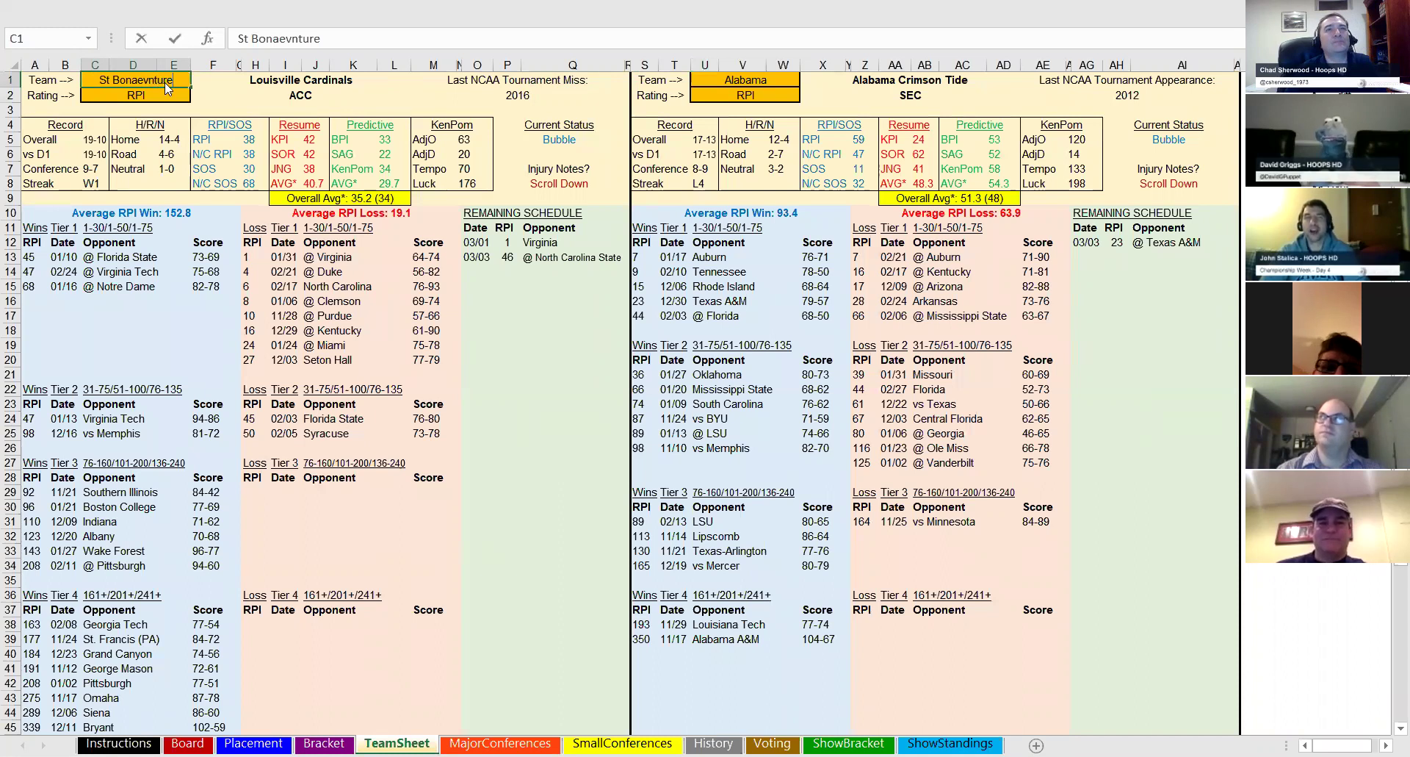
{"action": "key", "text": "Return"}
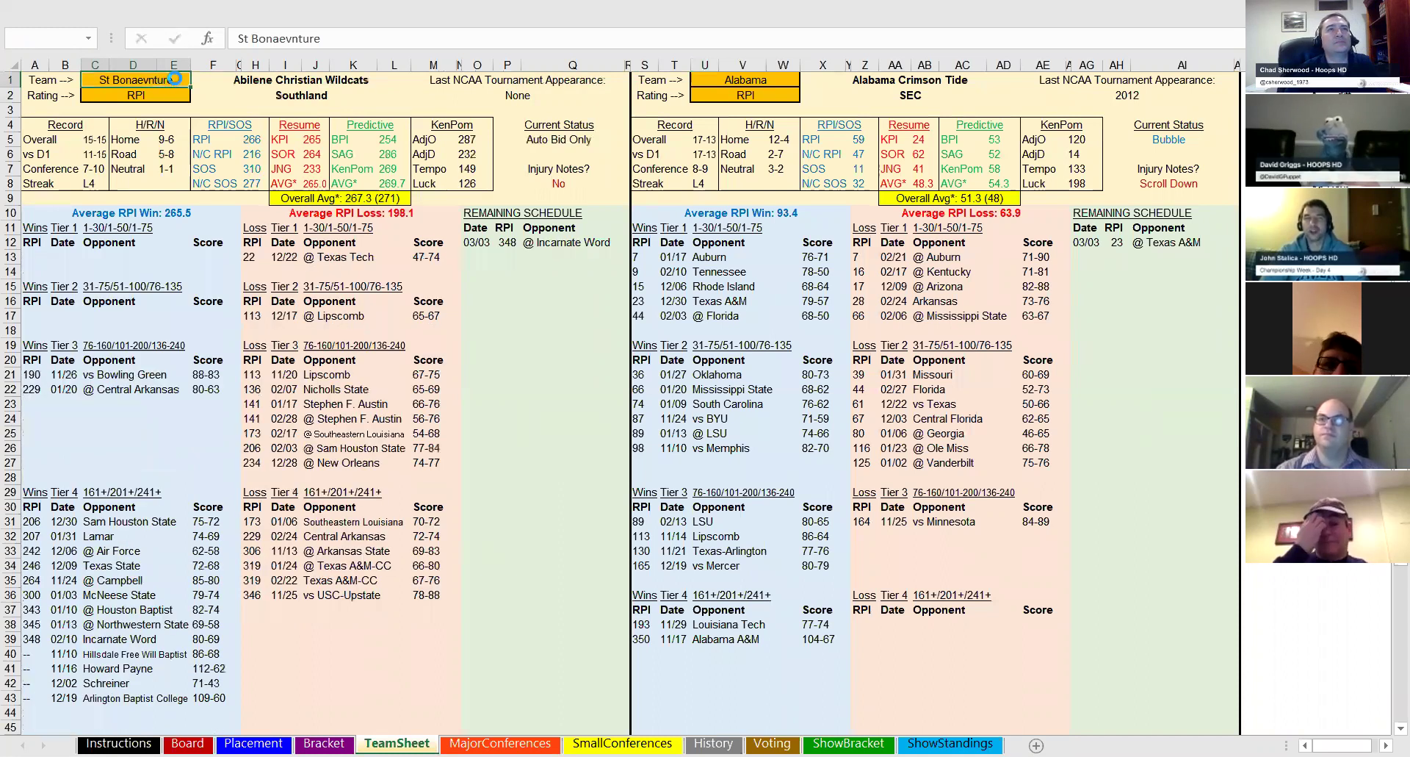
{"action": "left_click", "coordinate": [336, 38]}
{"action": "key", "text": "BackSpace"}
{"action": "key", "text": "BackSpace"}
{"action": "key", "text": "BackSpace"}
{"action": "key", "text": "BackSpace"}
{"action": "key", "text": "BackSpace"}
{"action": "key", "text": "BackSpace"}
{"action": "key", "text": "BackSpace"}
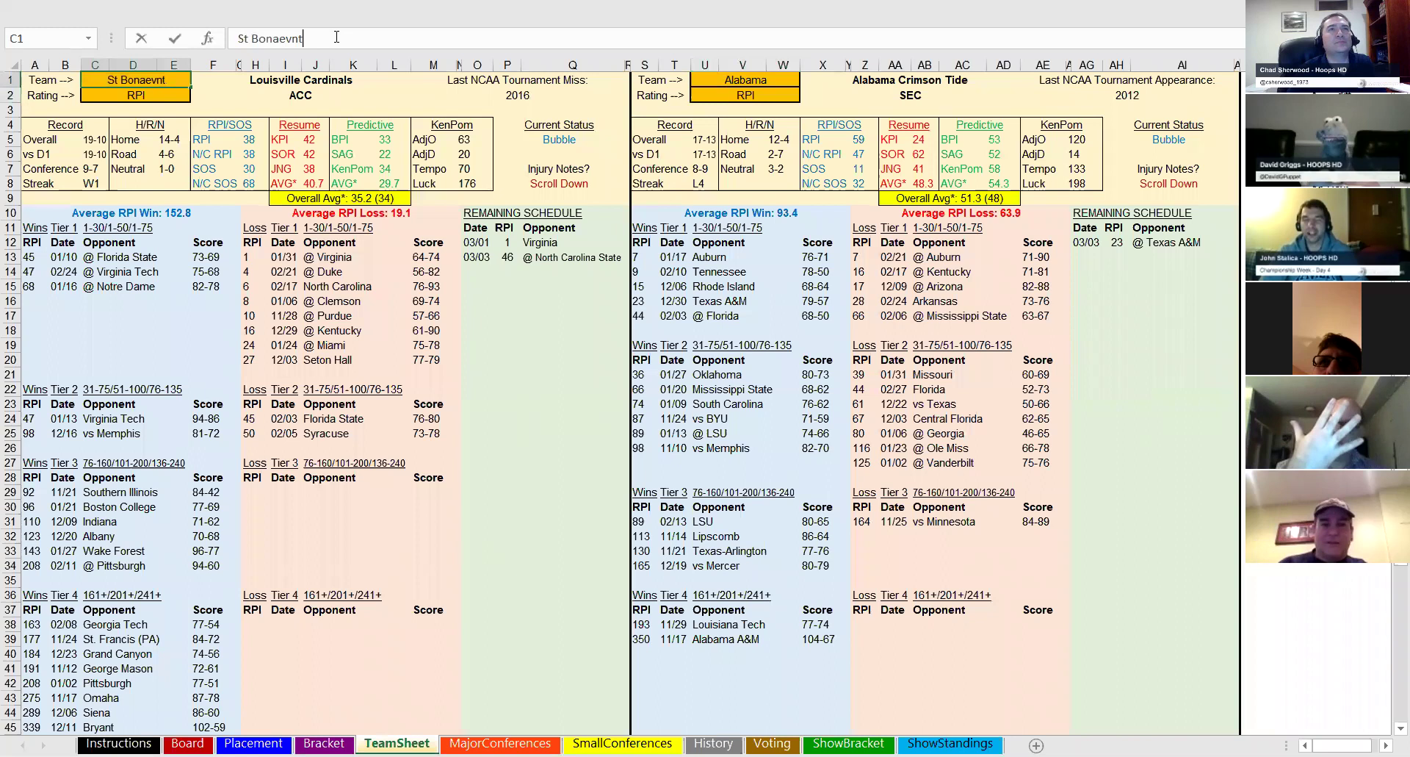
{"action": "type", "text": "venture"}
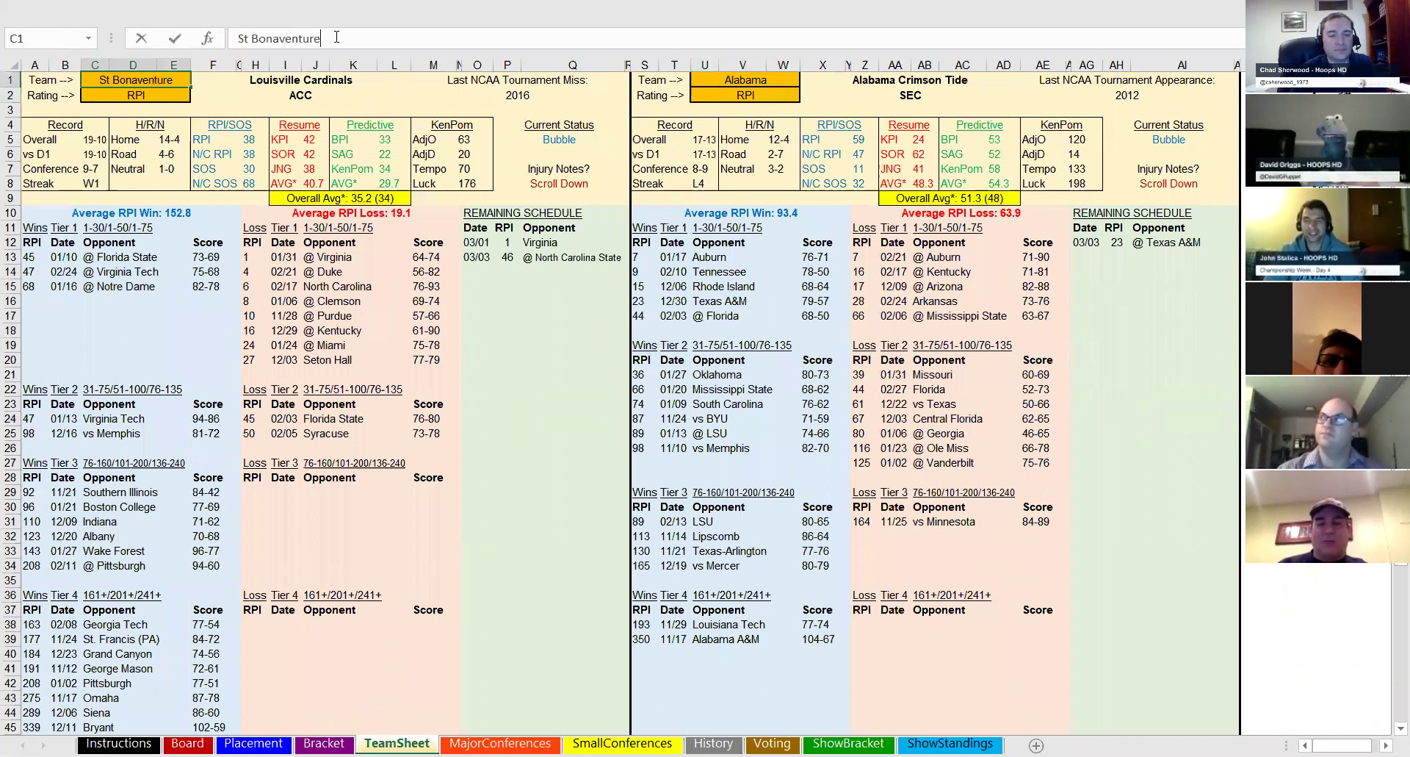
- Show Texas as the second team on the TeamSheet sheet in place of Alabama
{"action": "key", "text": "Tab"}
{"action": "type", "text": "Texas"}
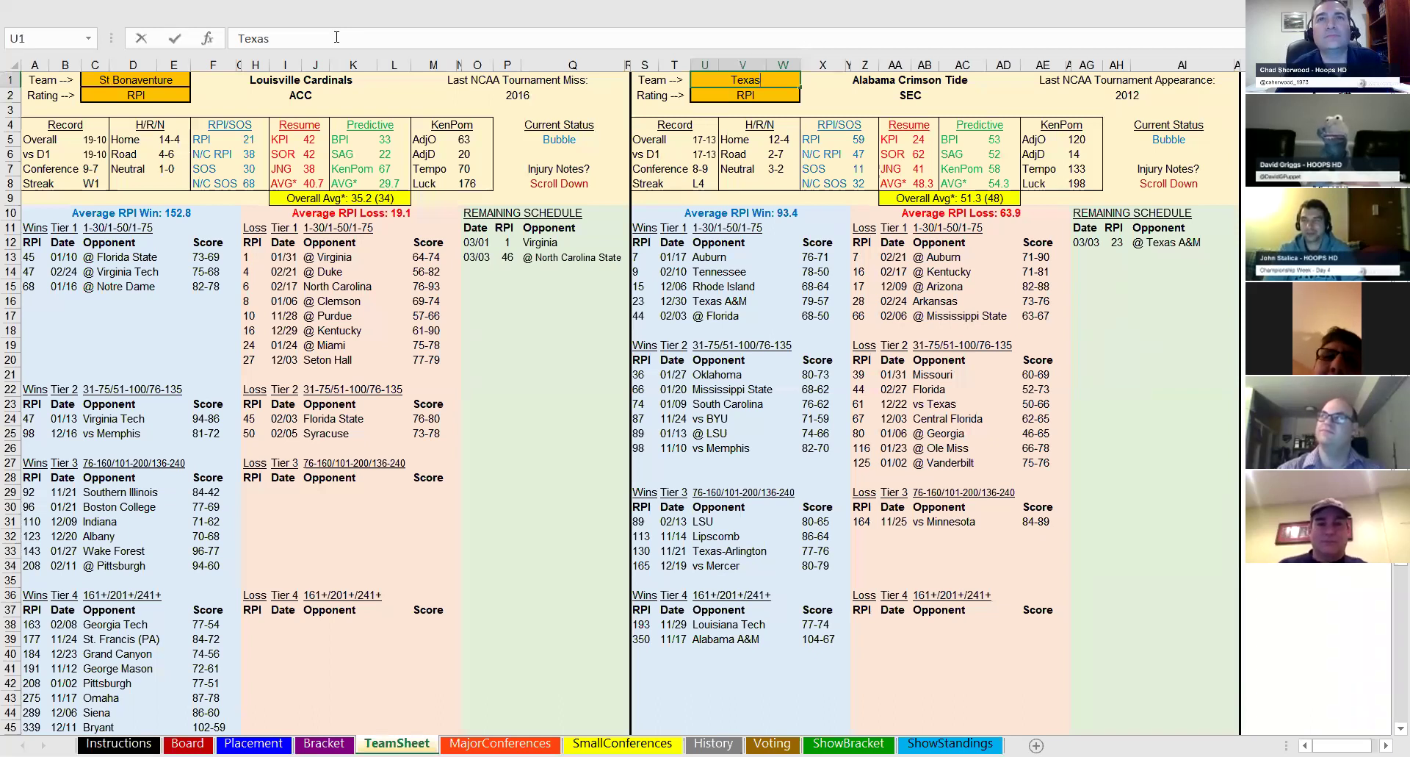
{"action": "key", "text": "Return"}
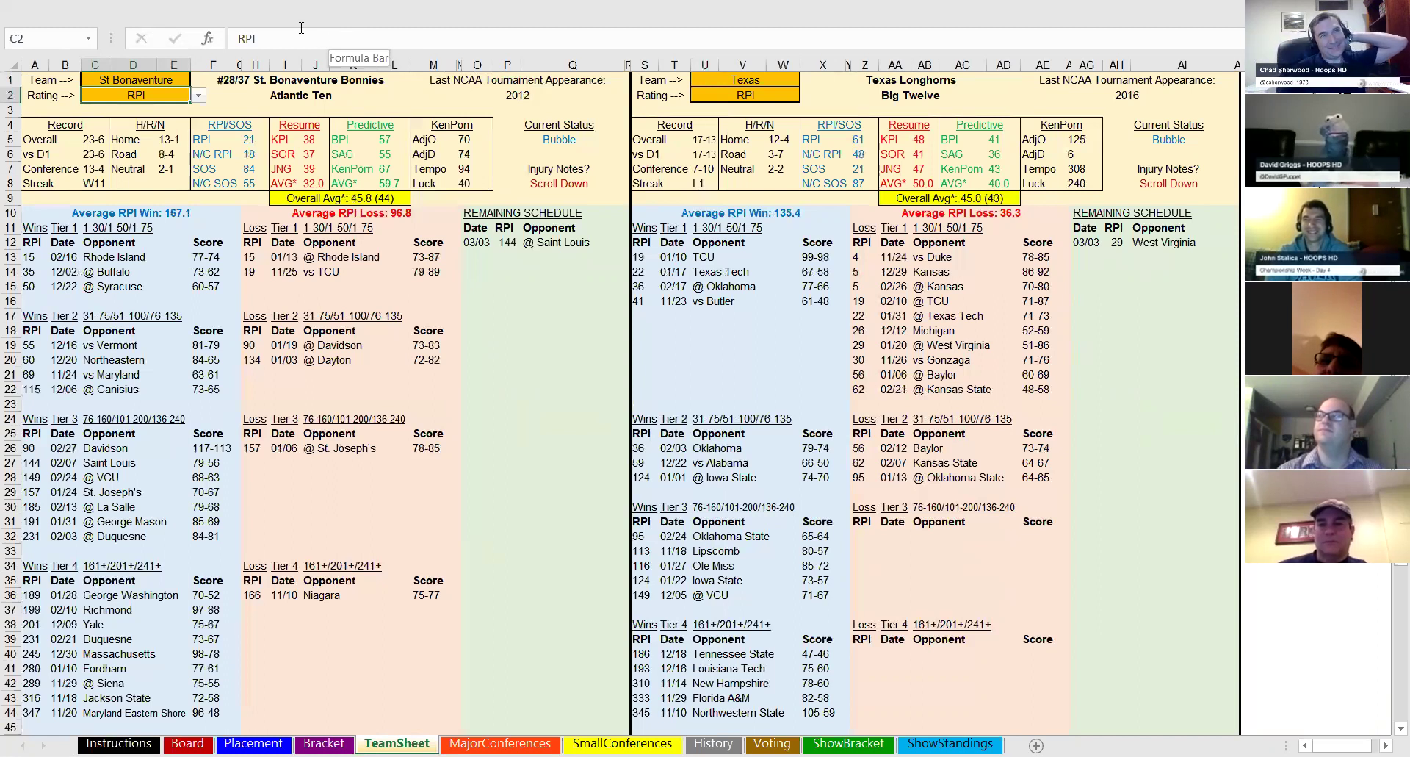
{"action": "left_click", "coordinate": [148, 80]}
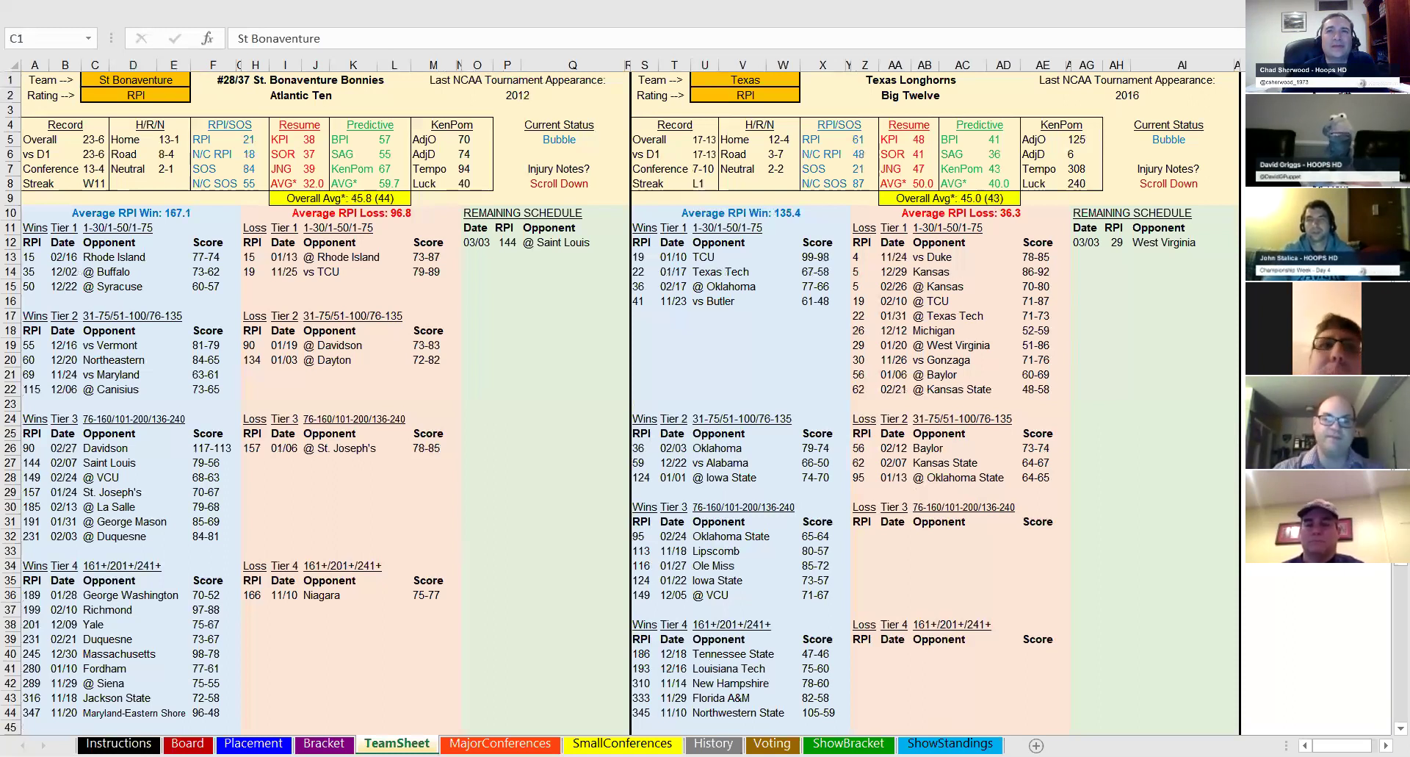
- Reveal the Midwest region's number 12 seed on the ShowBracket sheet by clearing cell K12
{"action": "left_click", "coordinate": [849, 744]}
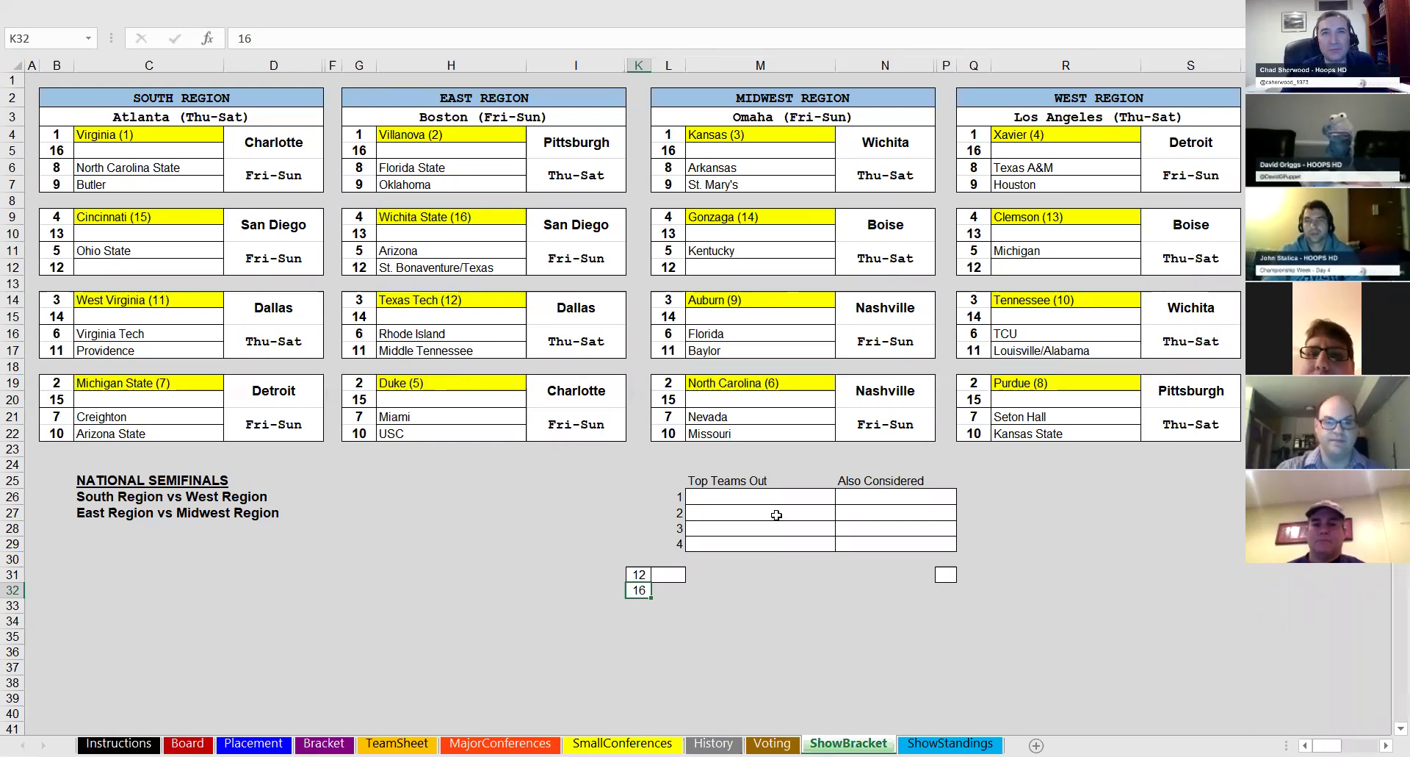
{"action": "left_click", "coordinate": [640, 266]}
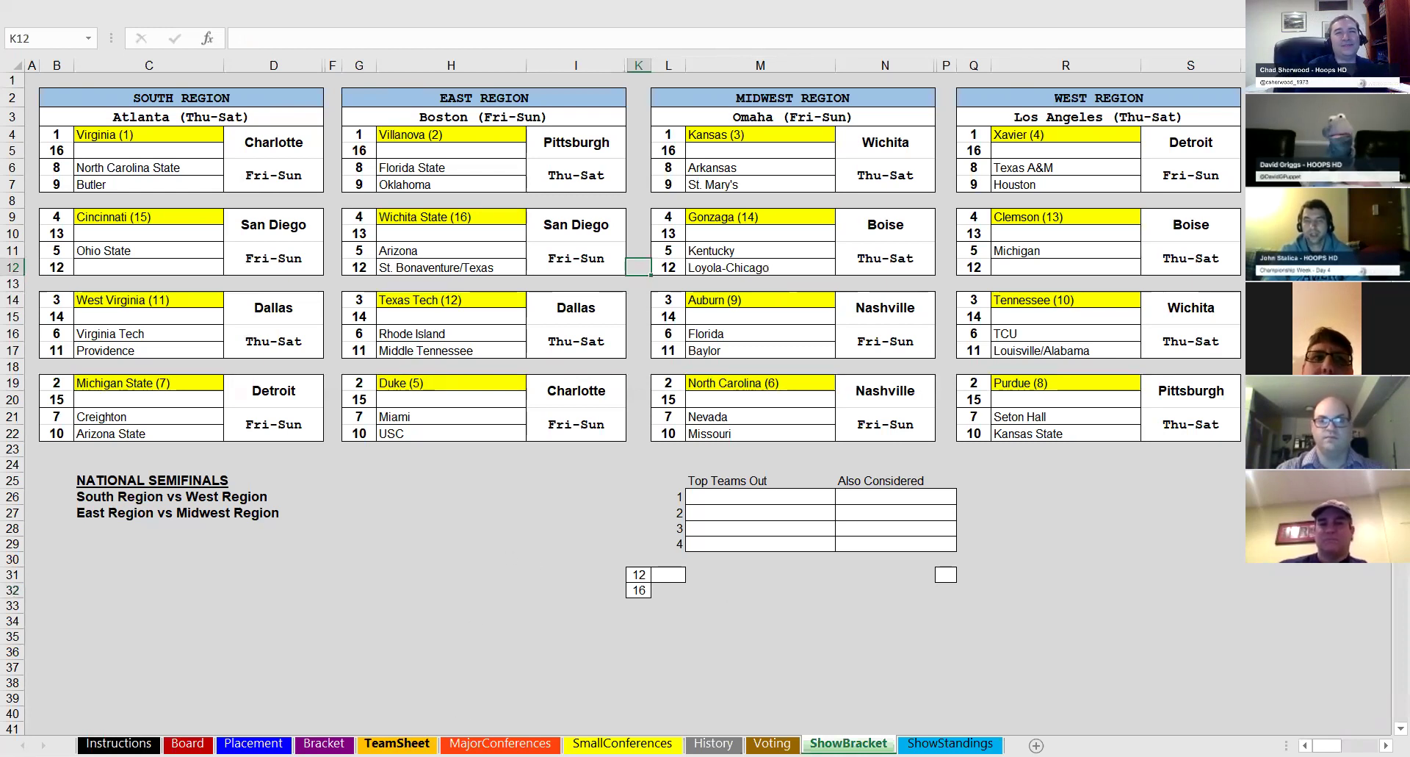
- Show Loyola-Chicago as the first team on the TeamSheet sheet, and point out its N/C SOS entry
{"action": "left_click", "coordinate": [396, 743]}
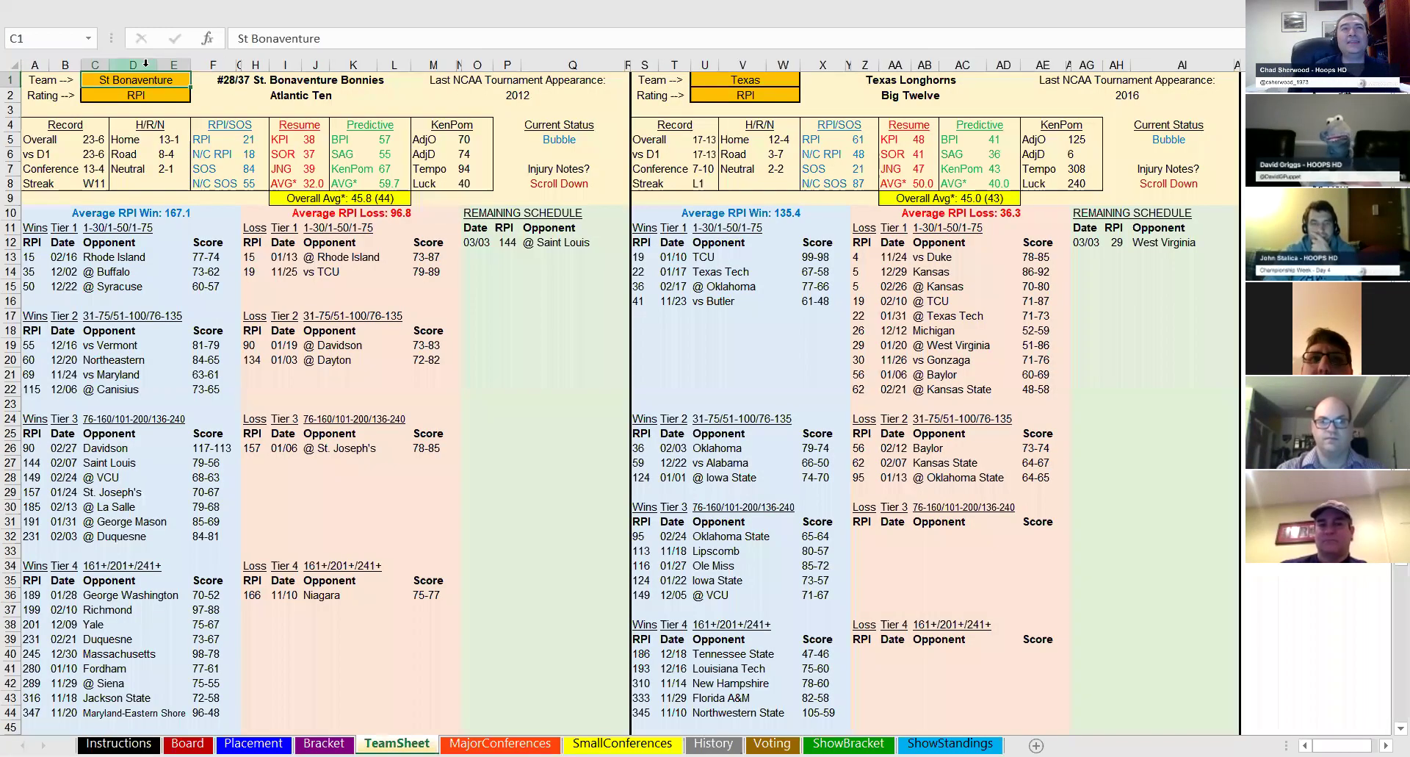
{"action": "type", "text": "Loyola-Chicago"}
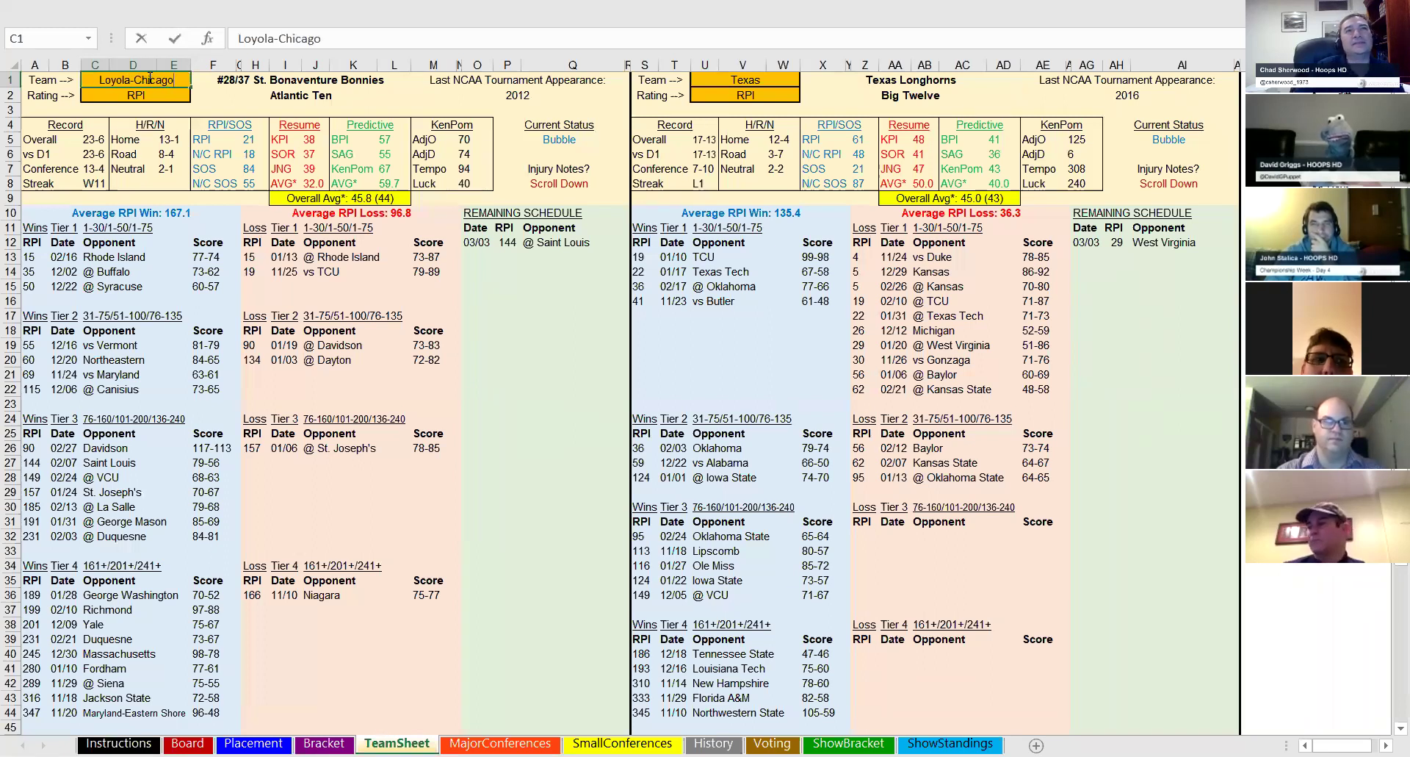
{"action": "key", "text": "Return"}
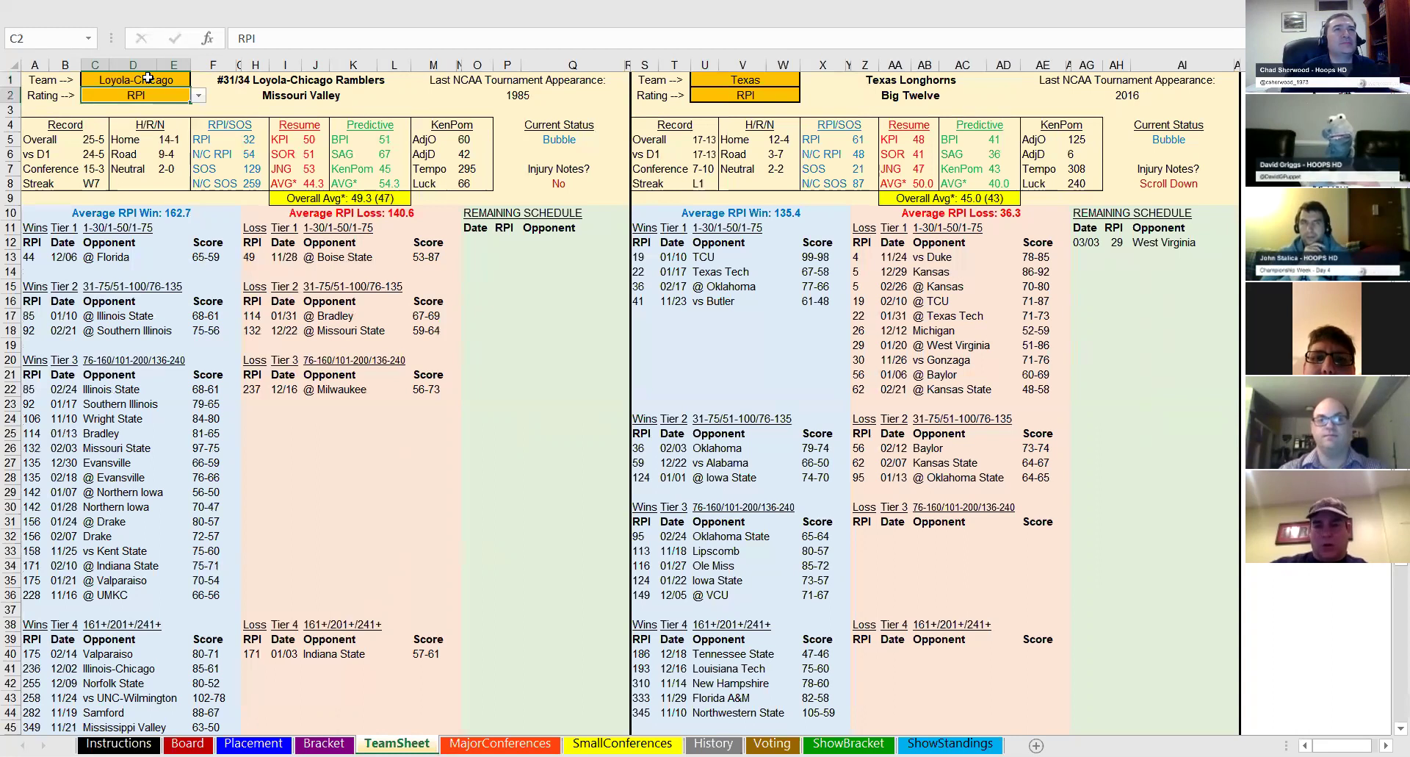
{"action": "left_click", "coordinate": [257, 183]}
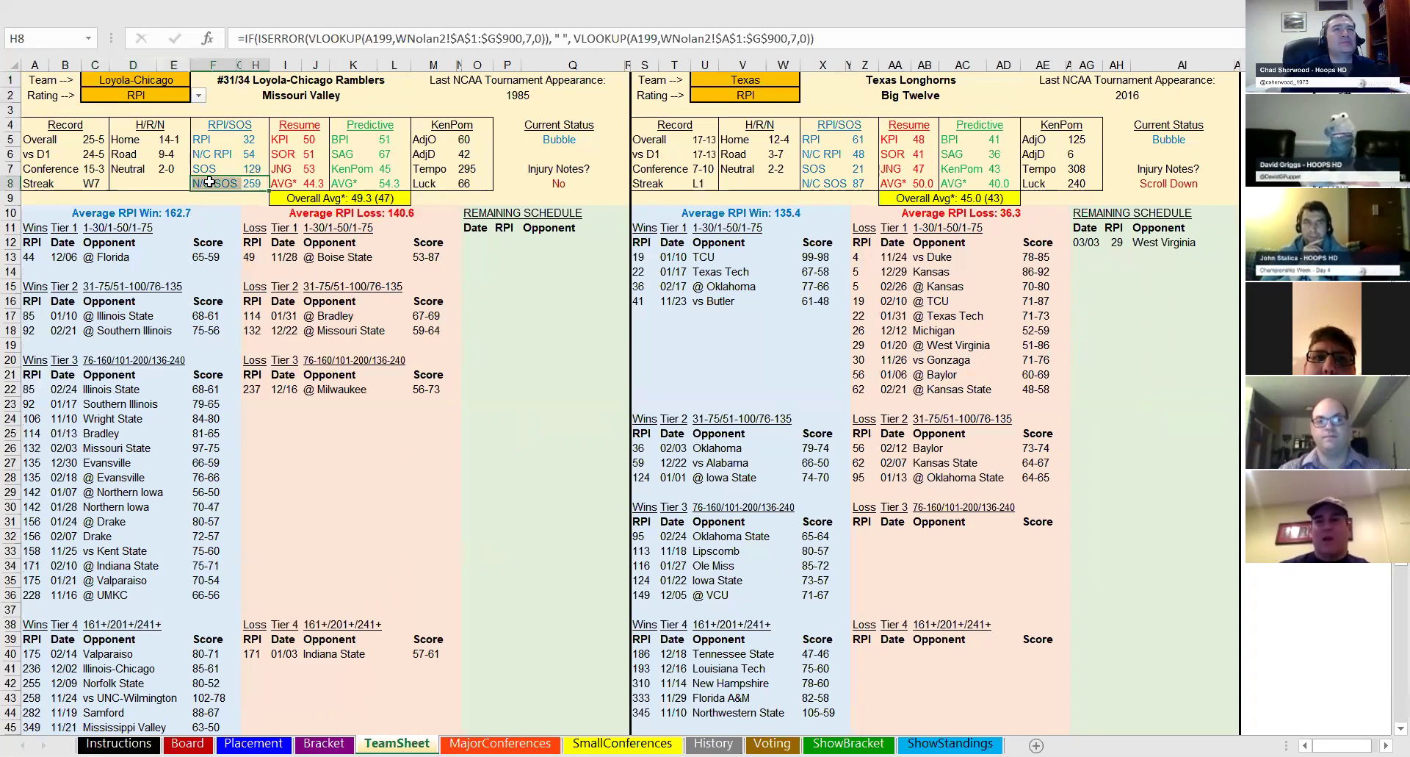
{"action": "left_click", "coordinate": [435, 465]}
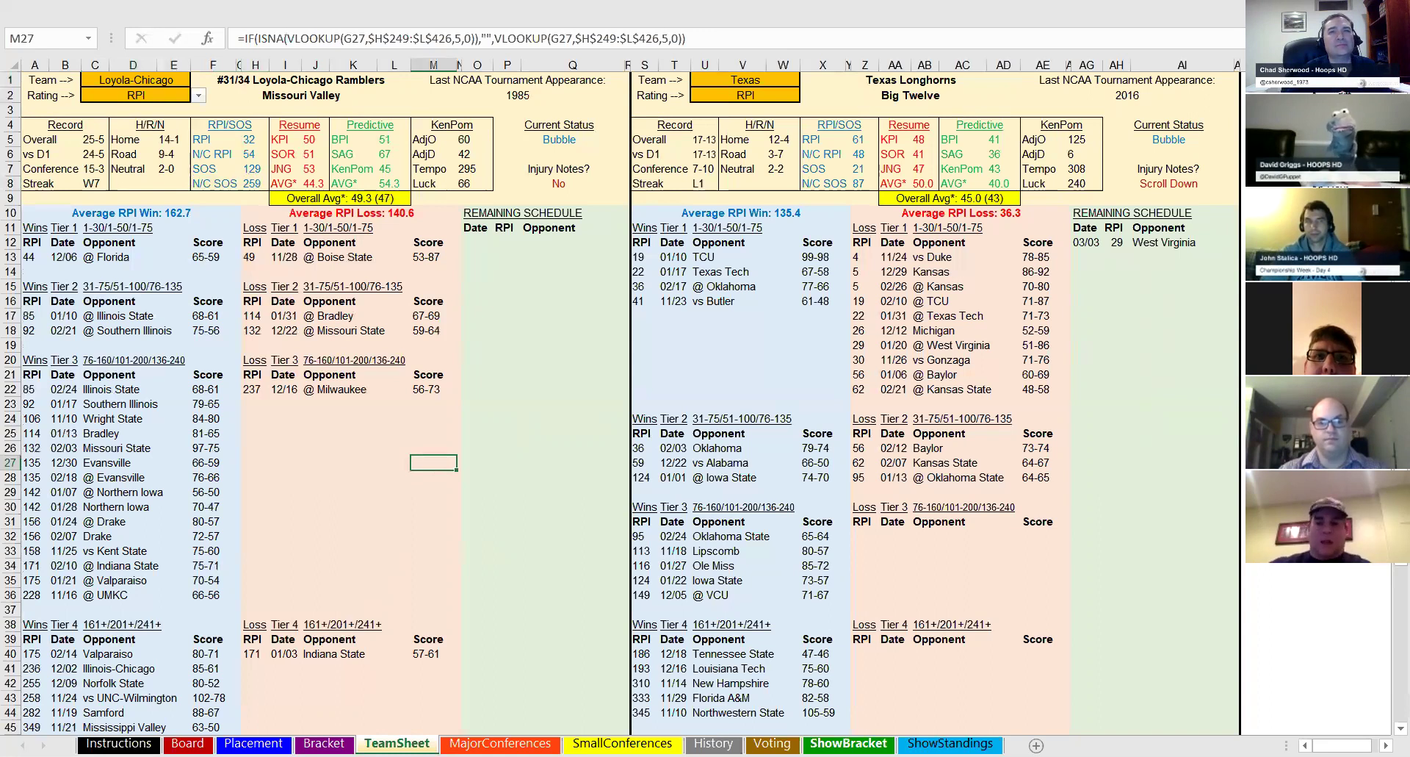
- Reveal the Top Teams Out list on the ShowBracket sheet by entering x in cell L31
{"action": "left_click", "coordinate": [852, 742]}
{"action": "left_click", "coordinate": [670, 574]}
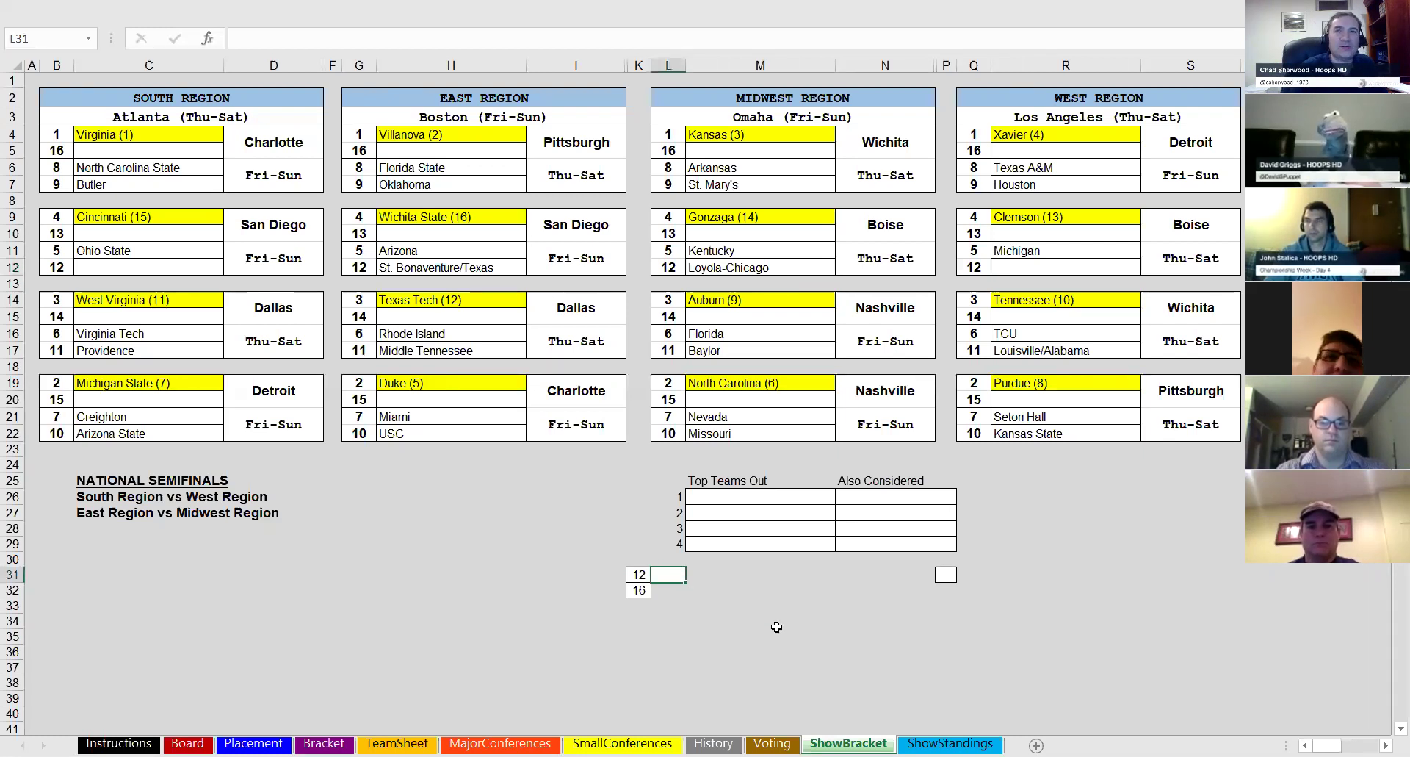
{"action": "type", "text": "x"}
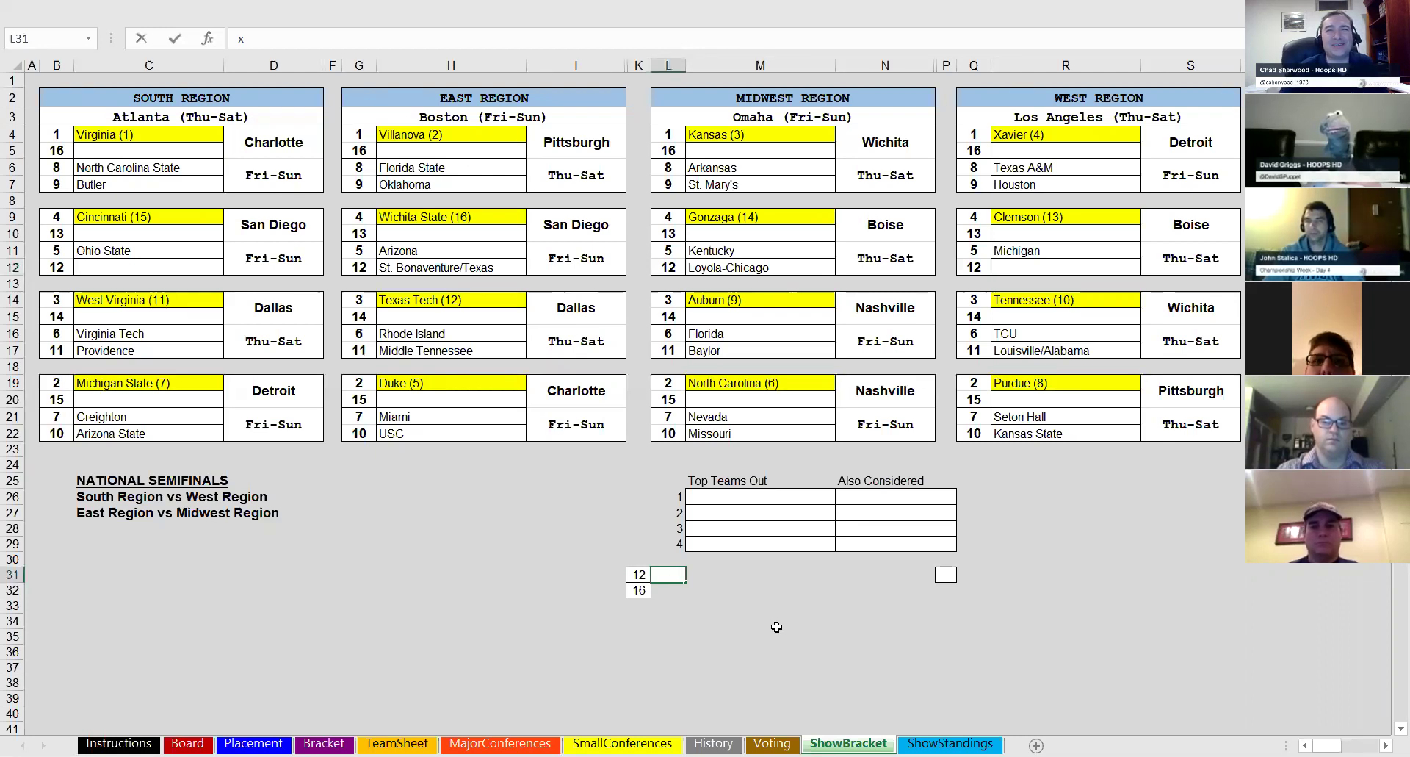
{"action": "key", "text": "Return"}
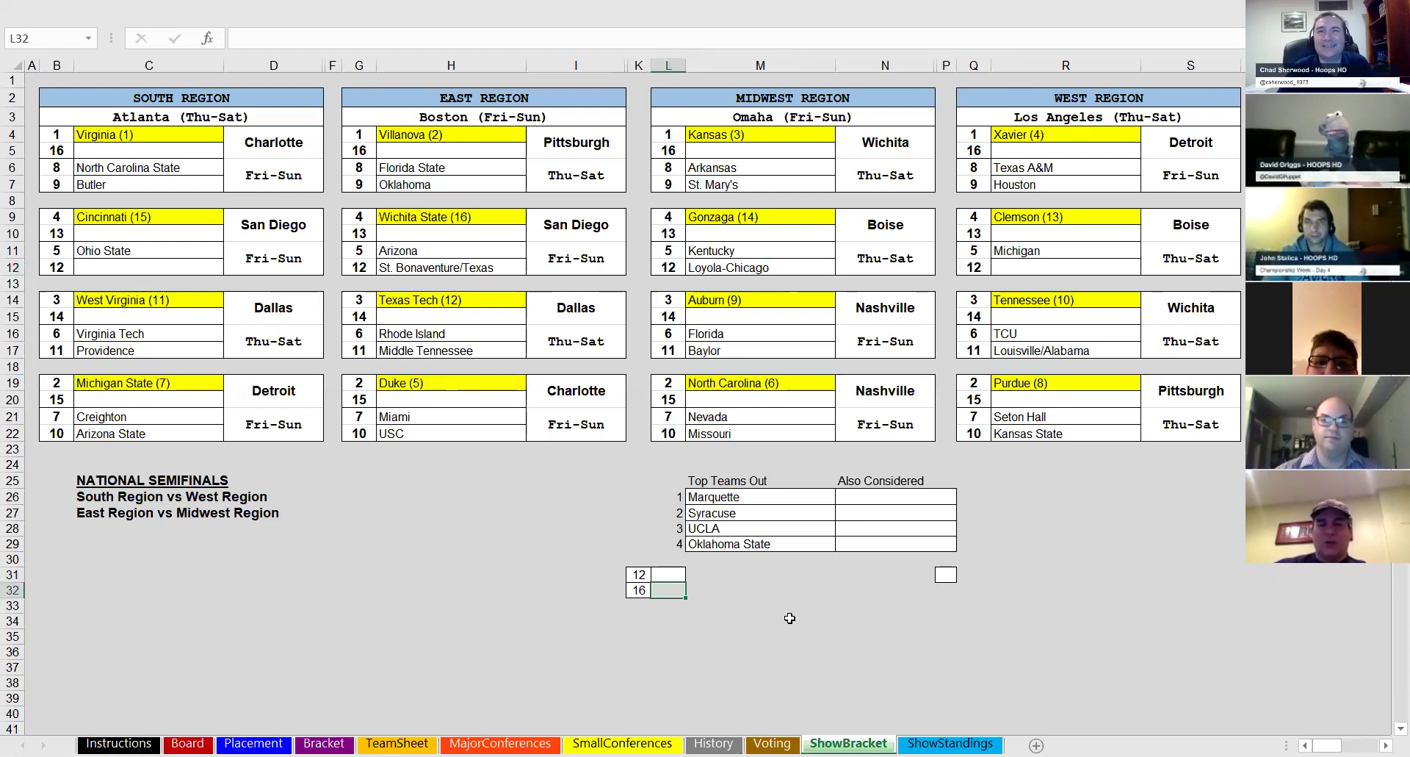
- Reveal the Also Considered list by entering x in cell P31
{"action": "key", "text": "Up"}
{"action": "key", "text": "Right"}
{"action": "key", "text": "Right"}
{"action": "key", "text": "Right"}
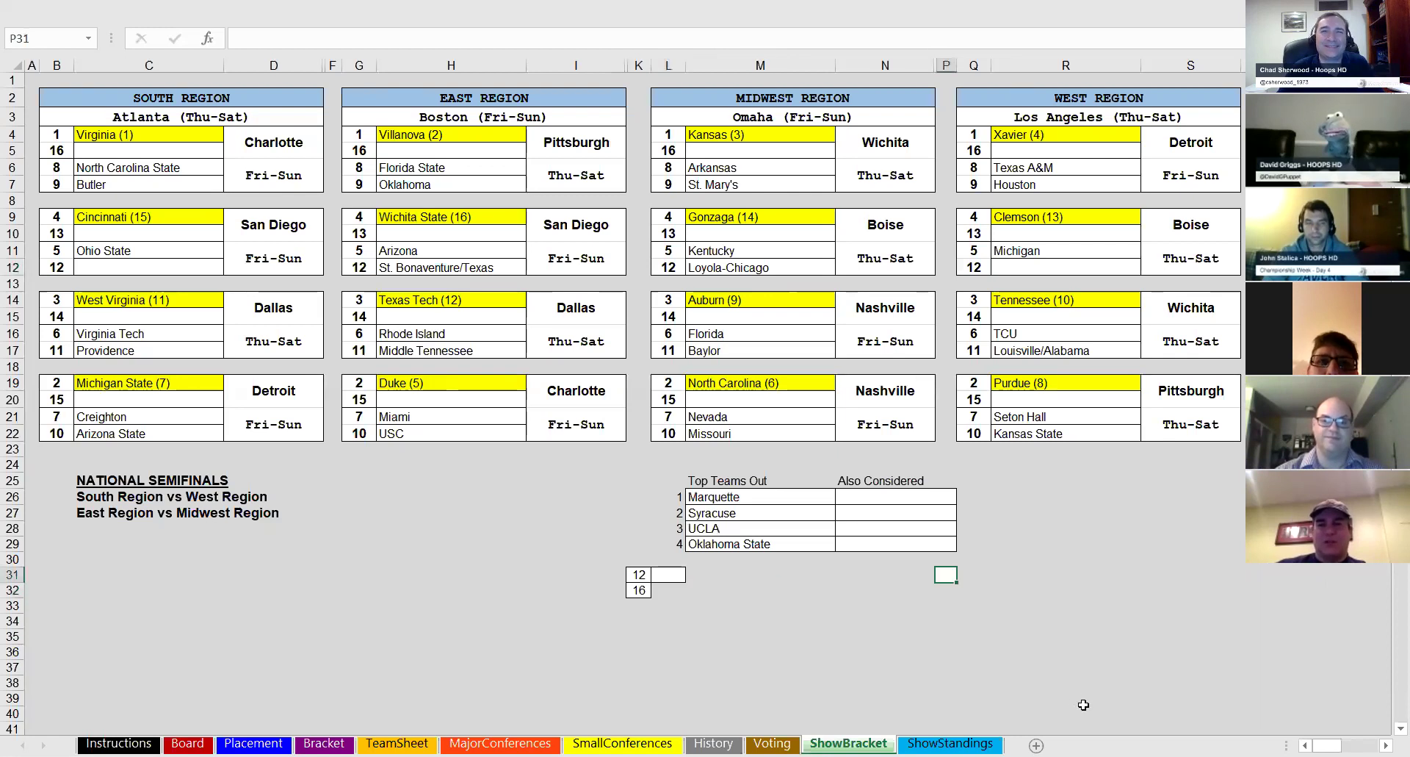
{"action": "type", "text": "x"}
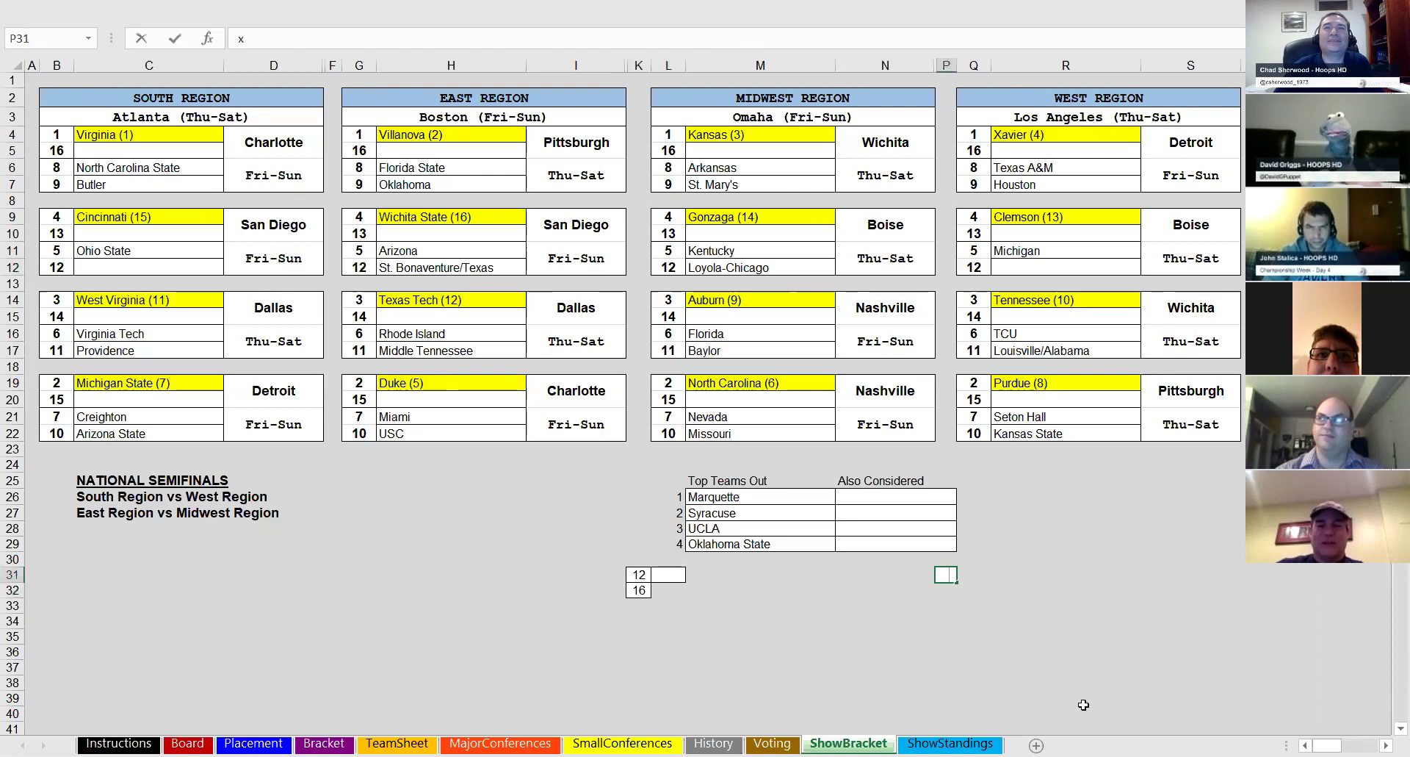
{"action": "key", "text": "Return"}
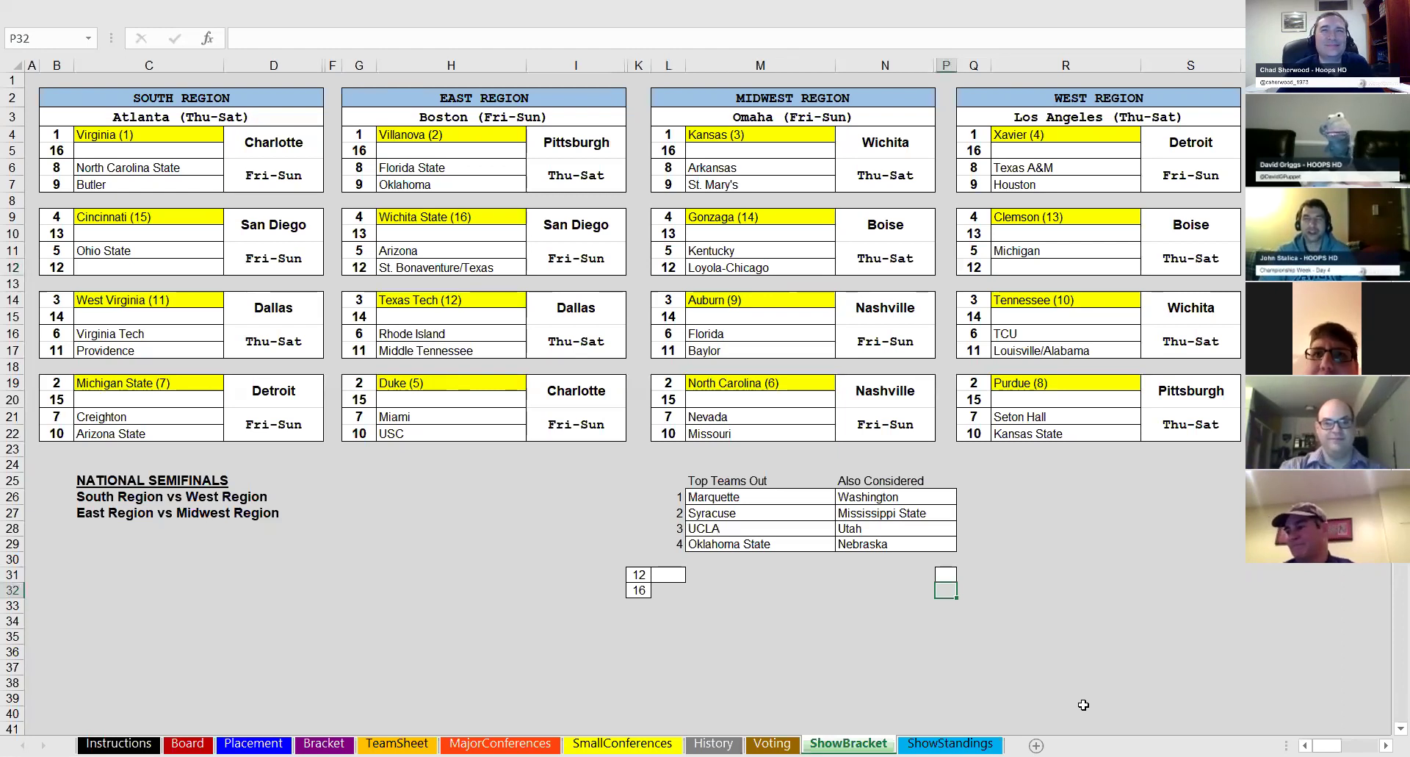
- Reveal the South and West regions' number 12 seeds, and set cell K31 to 13 to reveal the number 13 seeds
{"action": "key", "text": "ctrl+Up"}
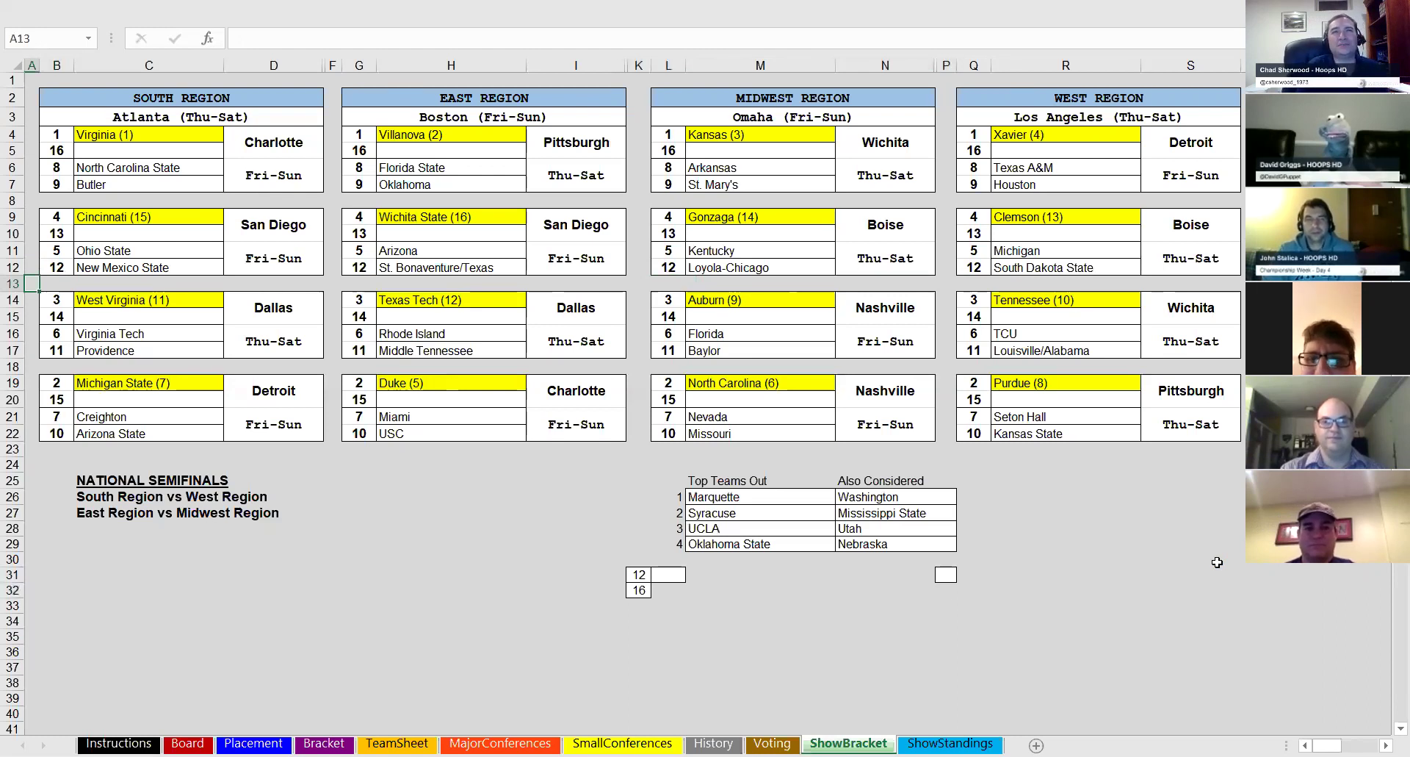
{"action": "left_click", "coordinate": [642, 576]}
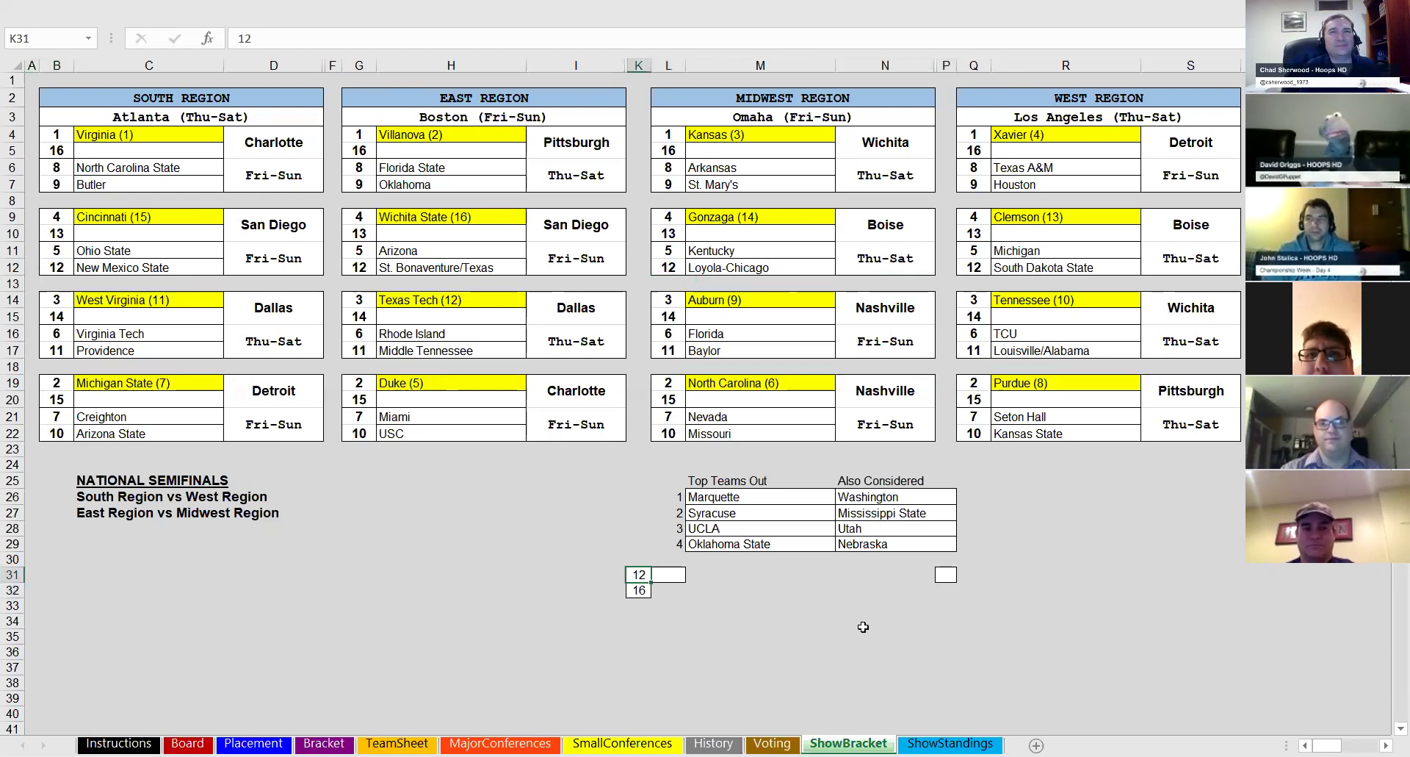
{"action": "type", "text": "13"}
{"action": "key", "text": "ctrl+Return"}
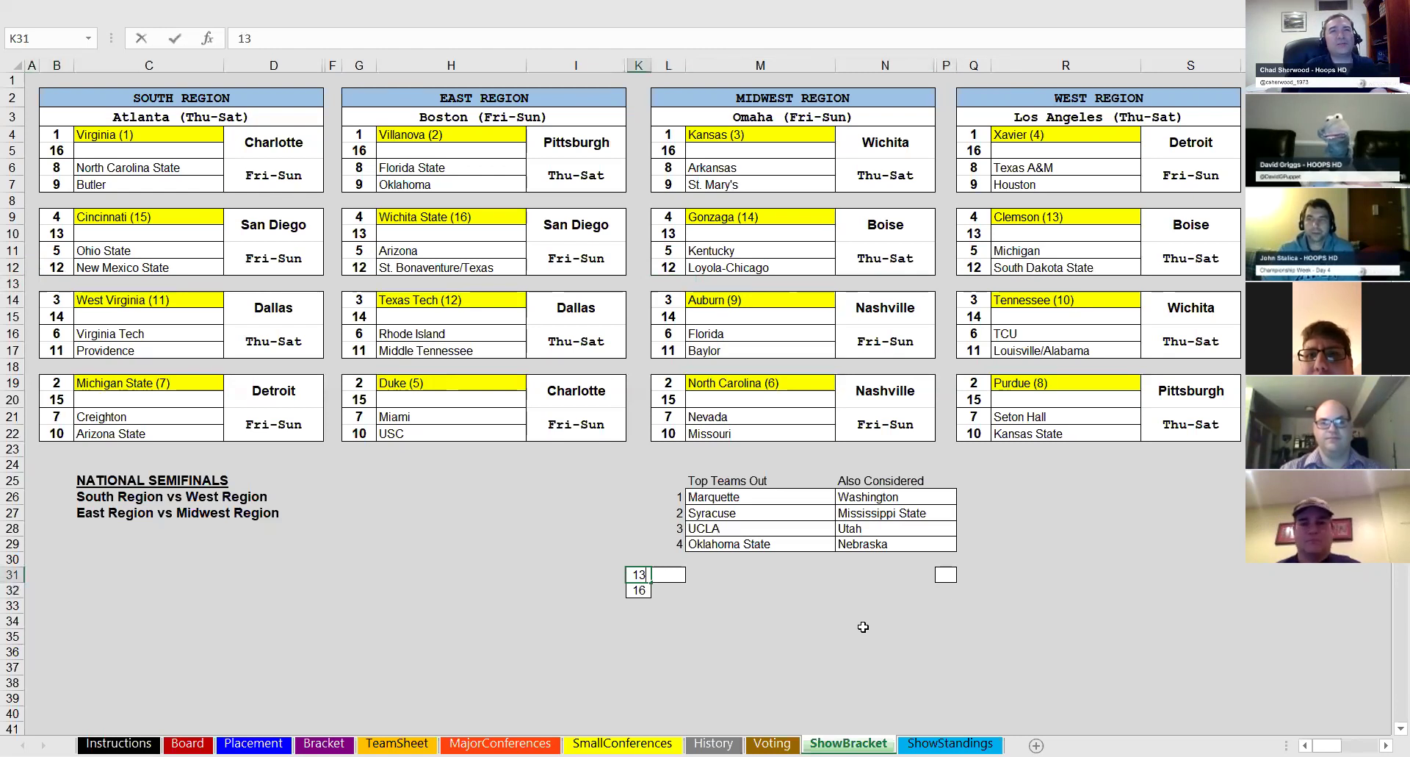
{"action": "key", "text": "Return"}
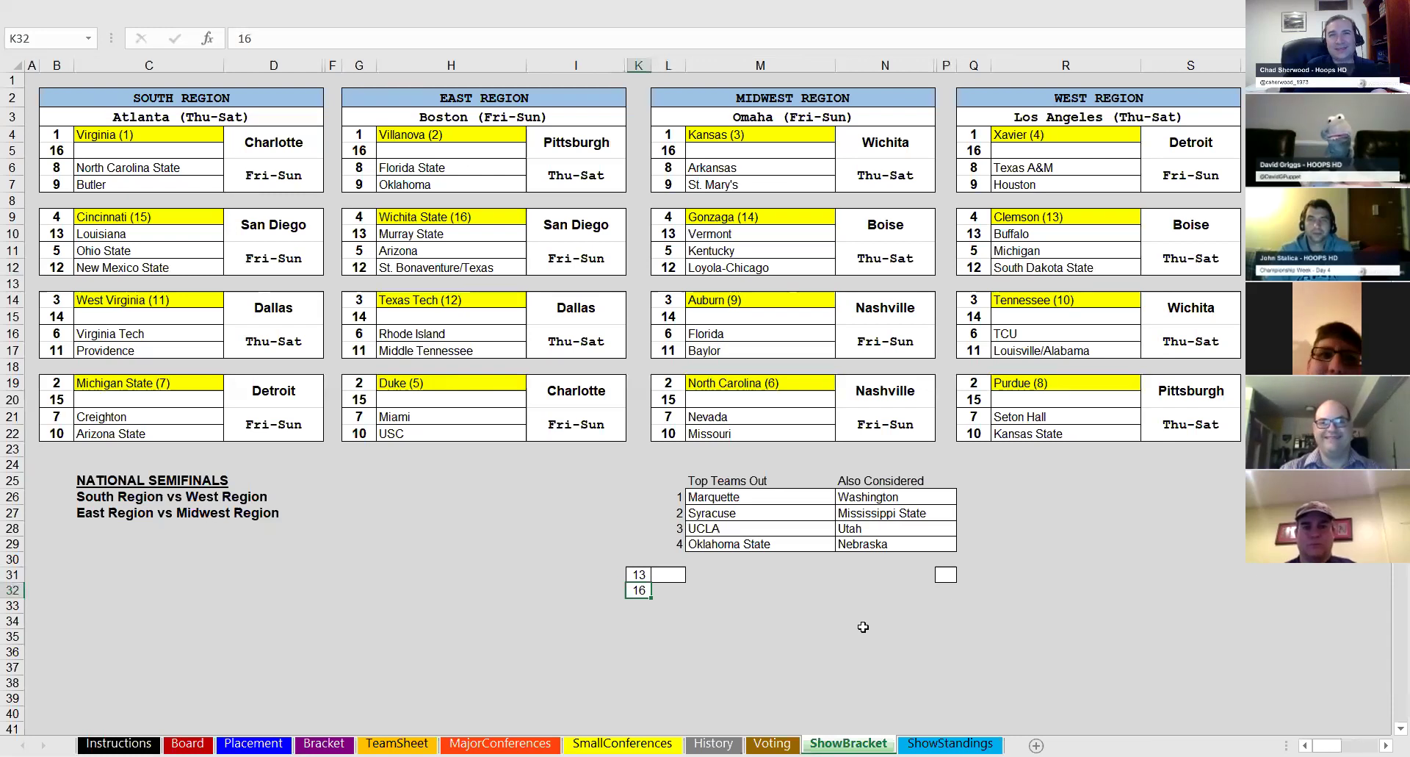
- Reveal the number 14 seeds and the number 15 seeds by setting cell K31 to 14 and then to 15
{"action": "key", "text": "Up"}
{"action": "type", "text": "14"}
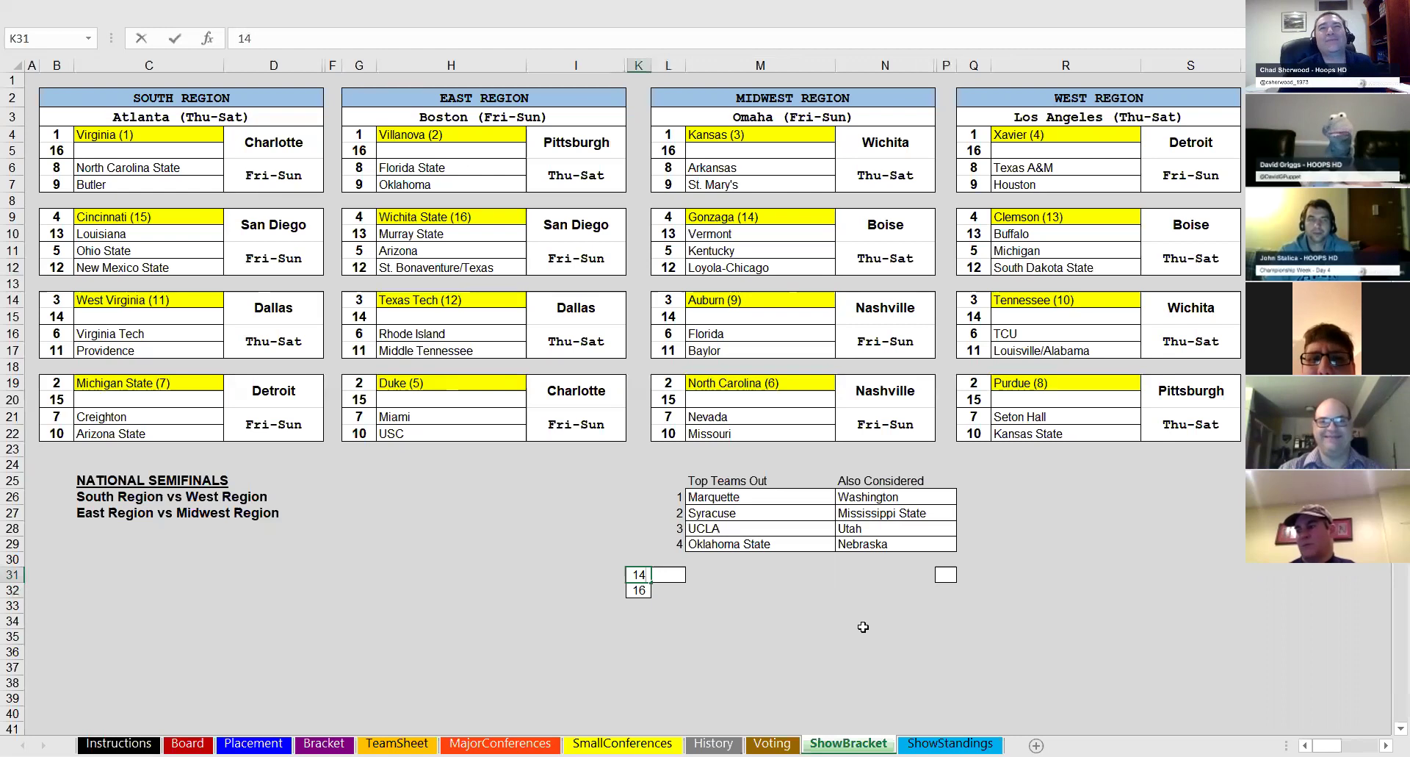
{"action": "key", "text": "Return"}
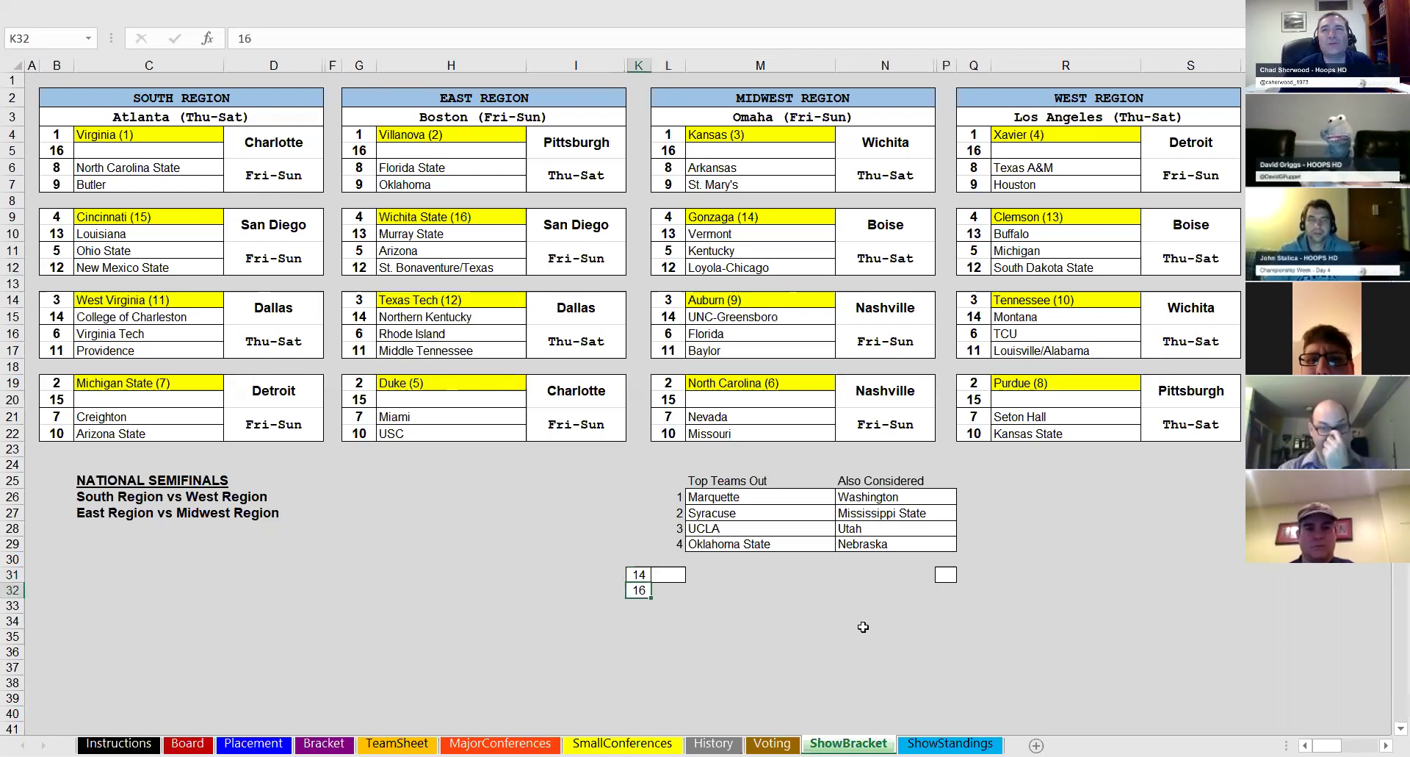
{"action": "key", "text": "Up"}
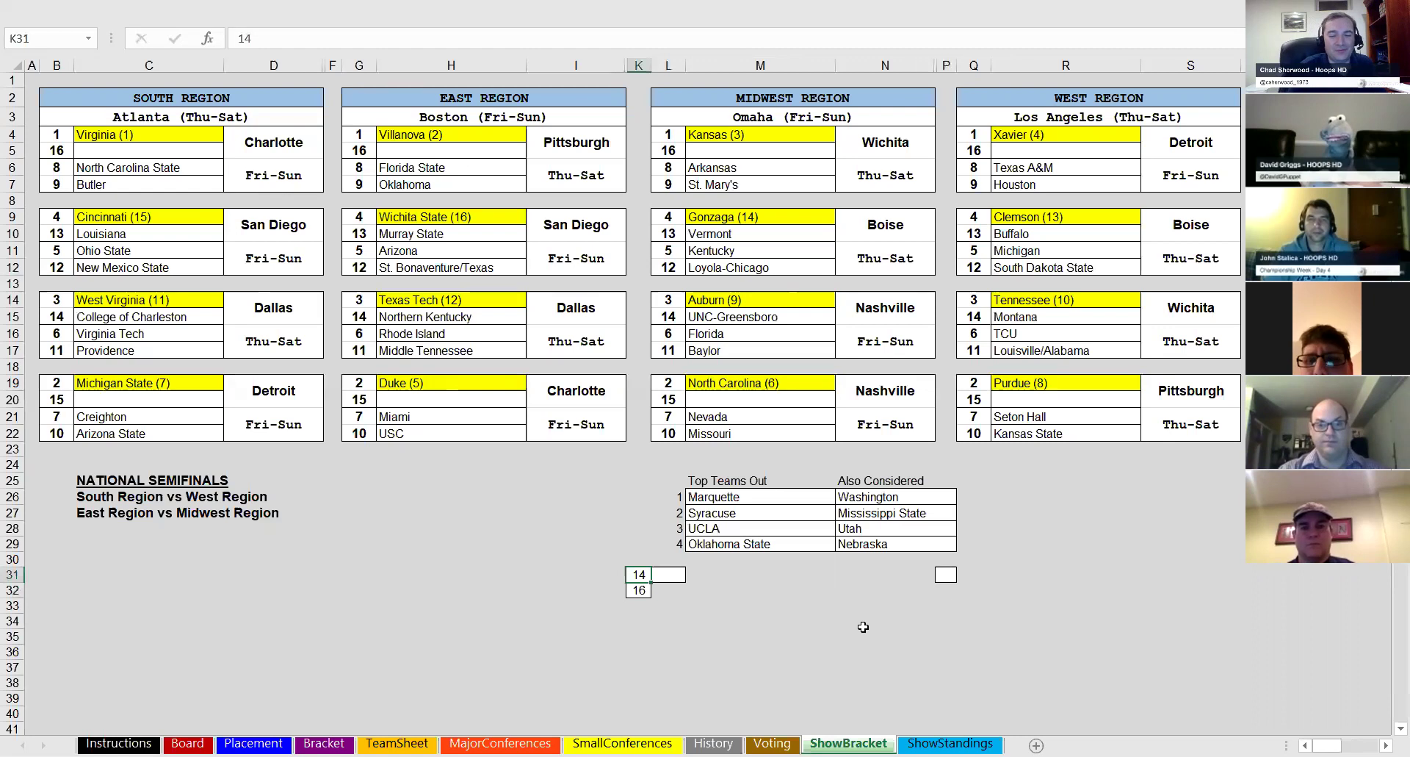
{"action": "type", "text": "15"}
{"action": "key", "text": "ctrl+Return"}
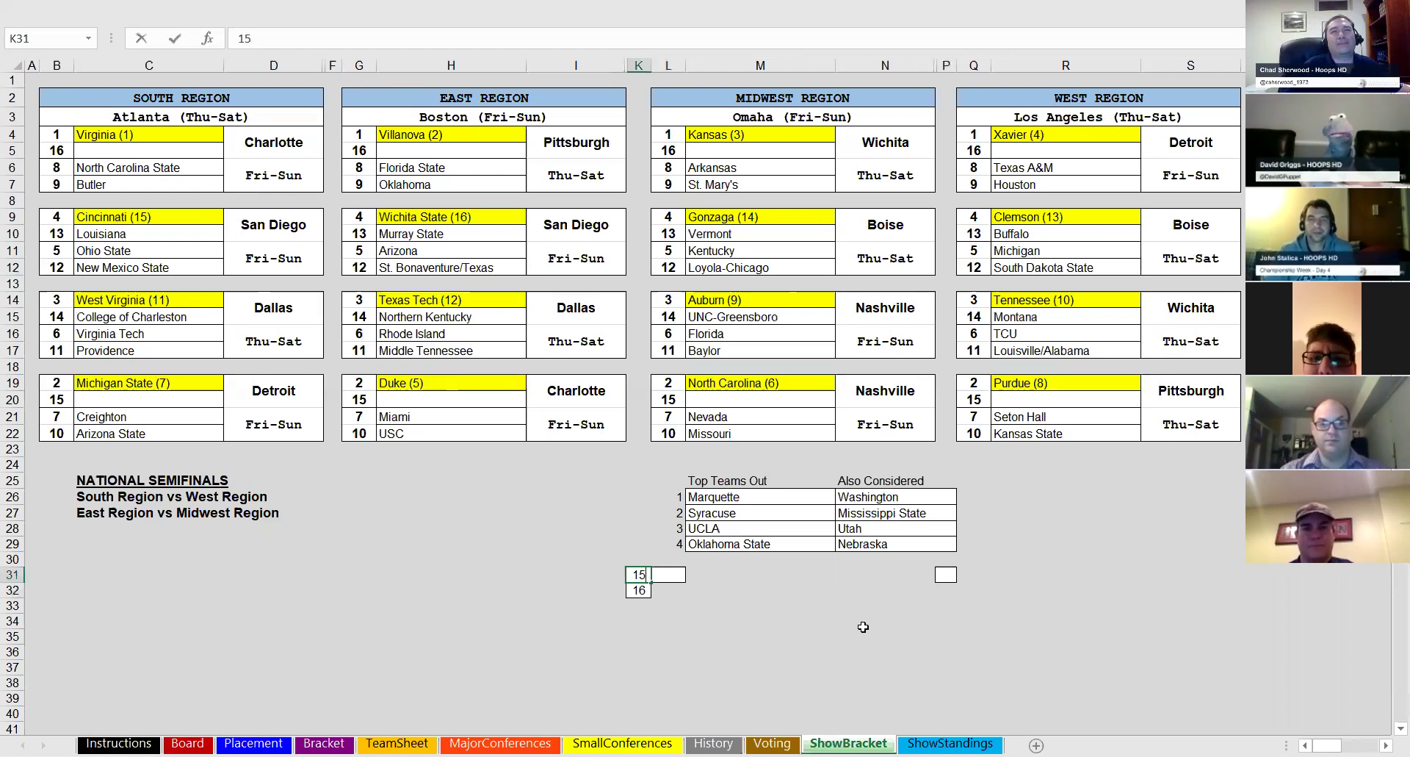
{"action": "key", "text": "Return"}
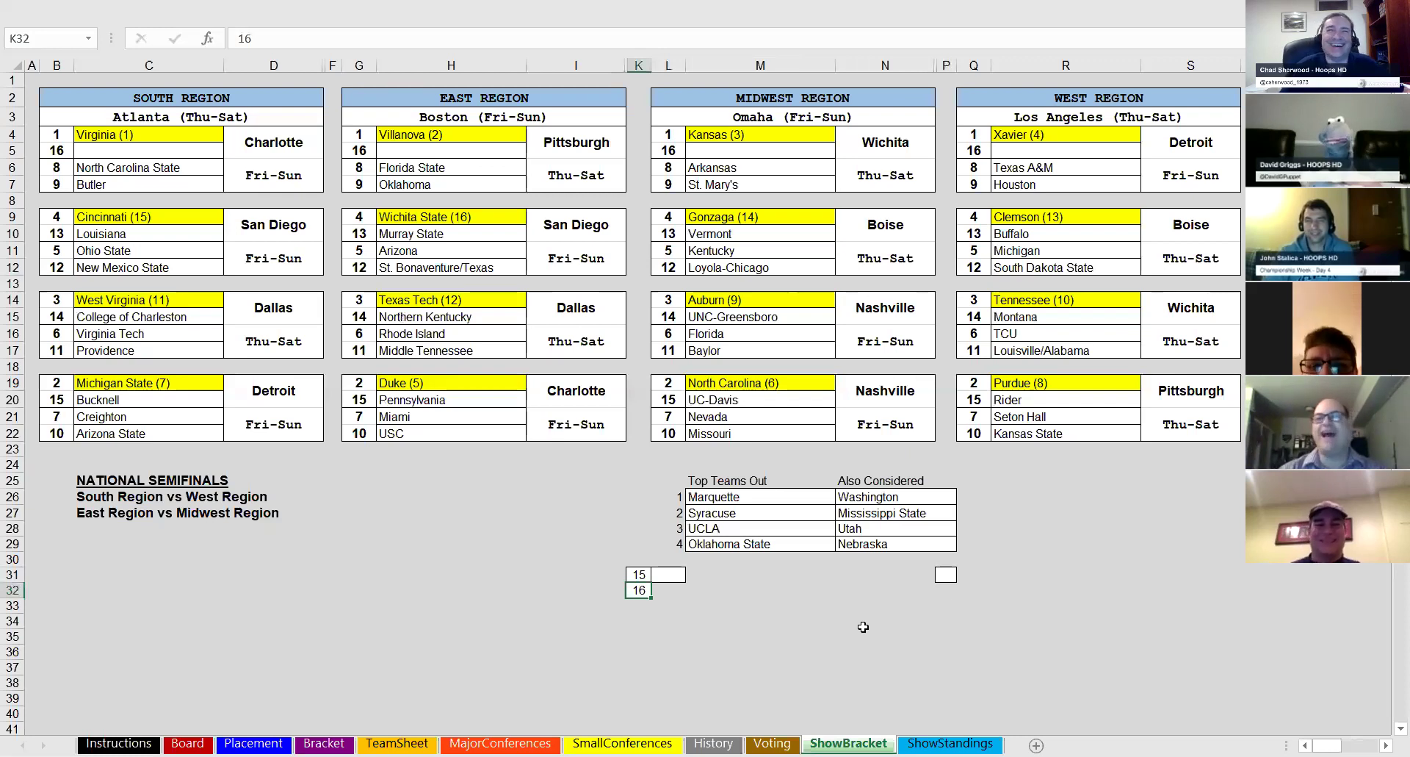
- Reveal the number 16 seeds in all four regions by setting cell K31 to 16
{"action": "key", "text": "Up"}
{"action": "type", "text": "16"}
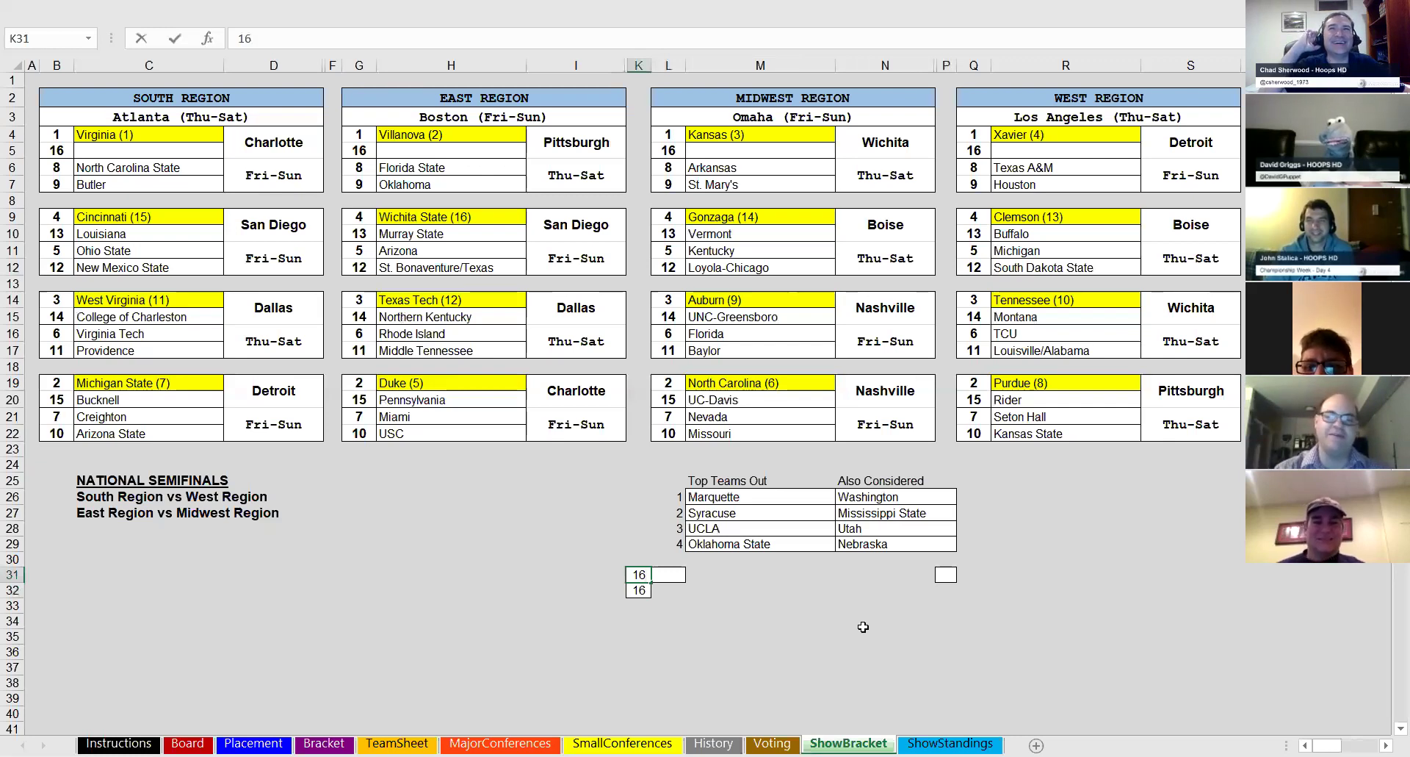
{"action": "key", "text": "Return"}
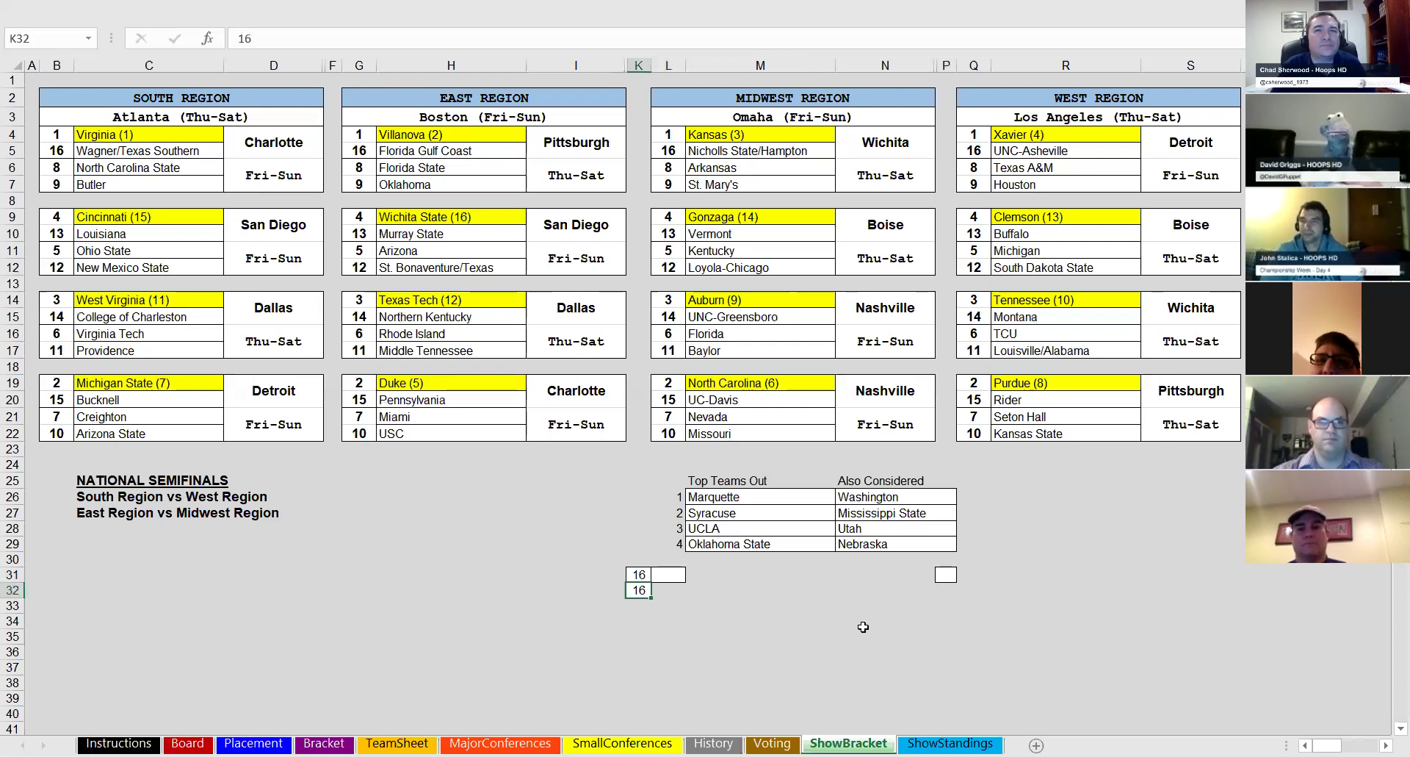
{"action": "left_click", "coordinate": [534, 652]}
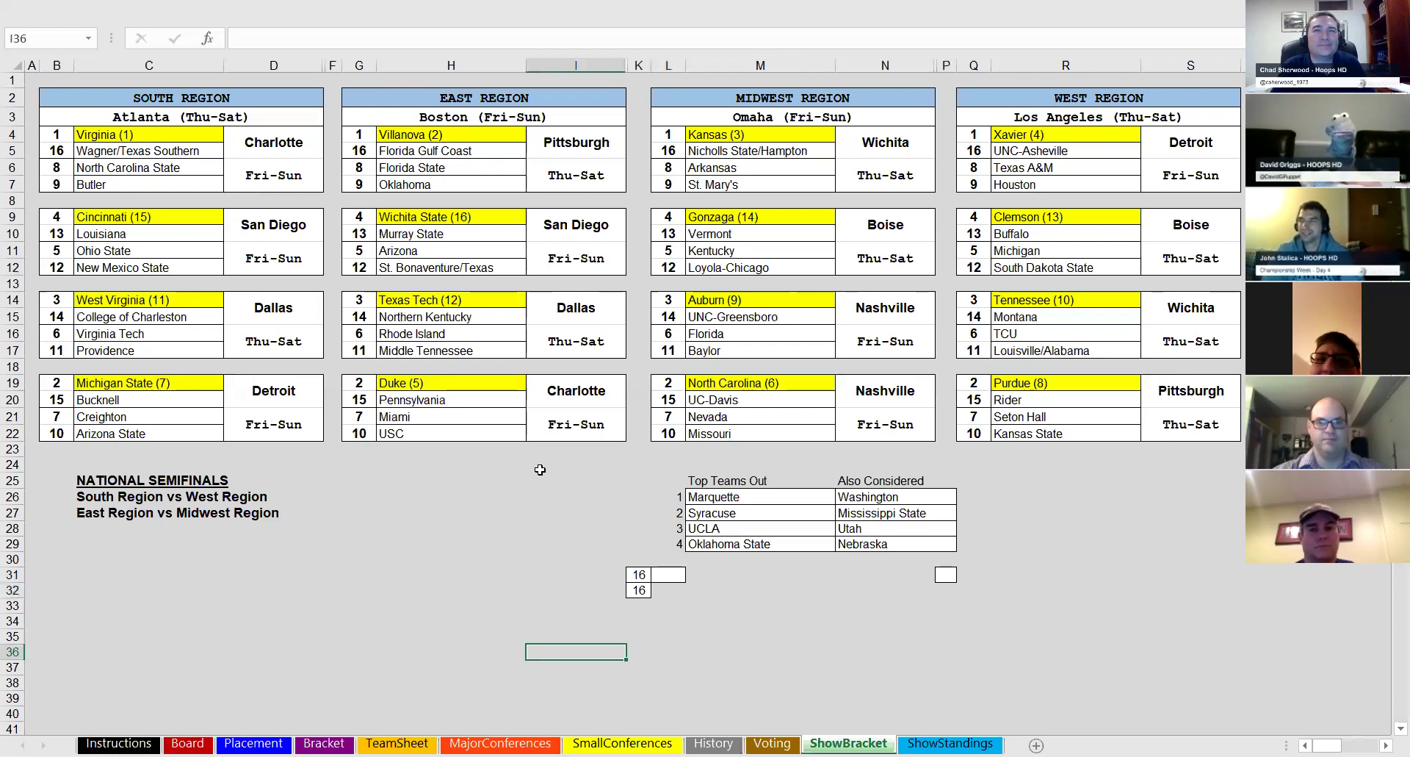
{"action": "left_click_drag", "start_coordinate": [520, 465], "coordinate": [437, 478]}
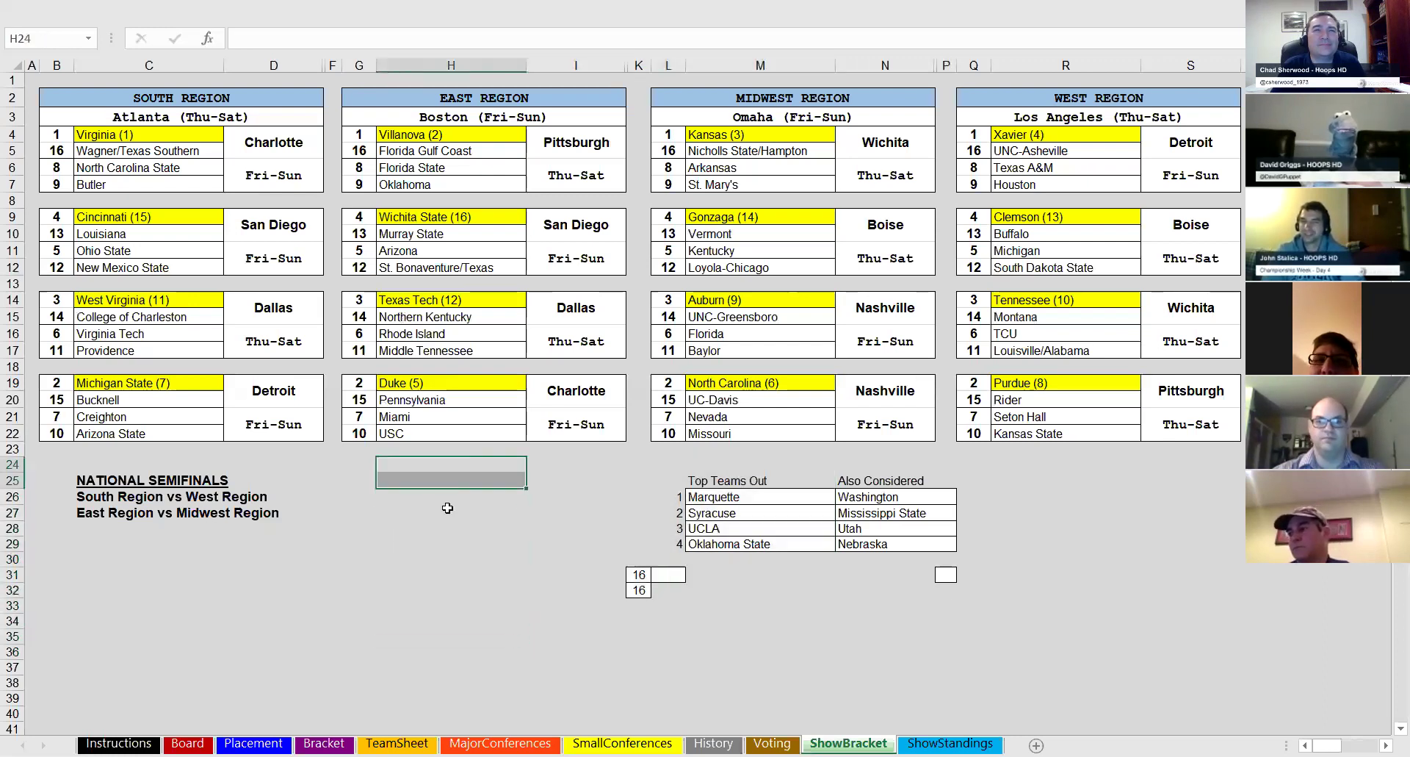
{"action": "left_click", "coordinate": [457, 544]}
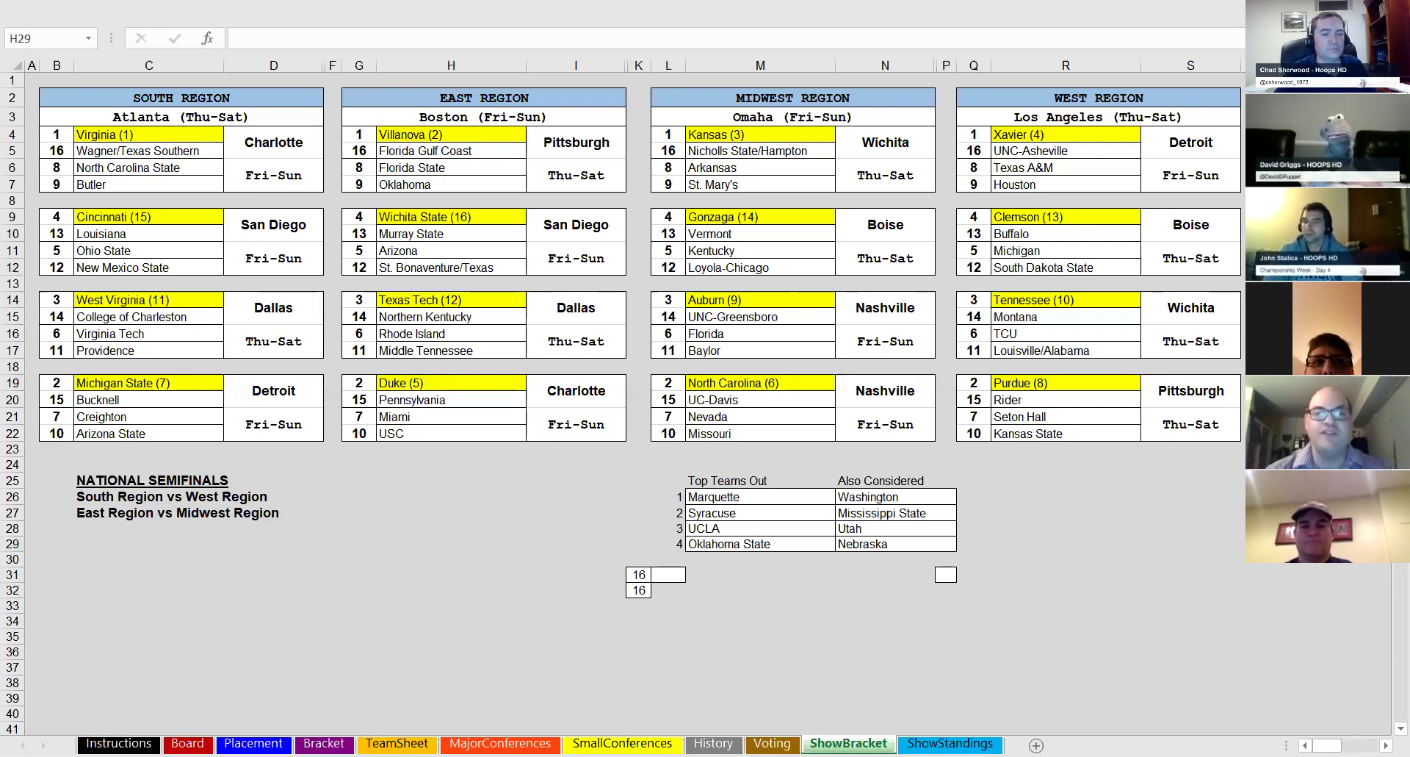
{"action": "left_click", "coordinate": [451, 543]}
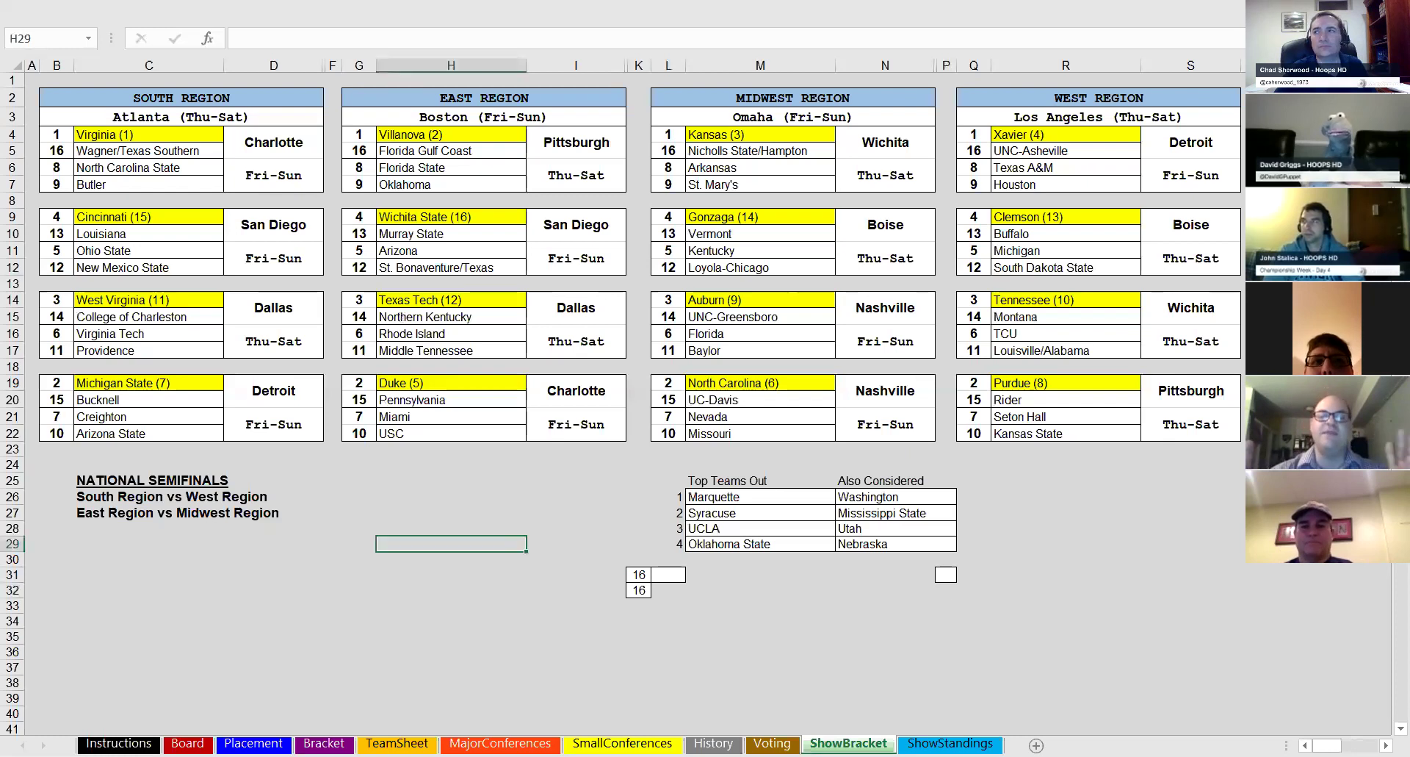